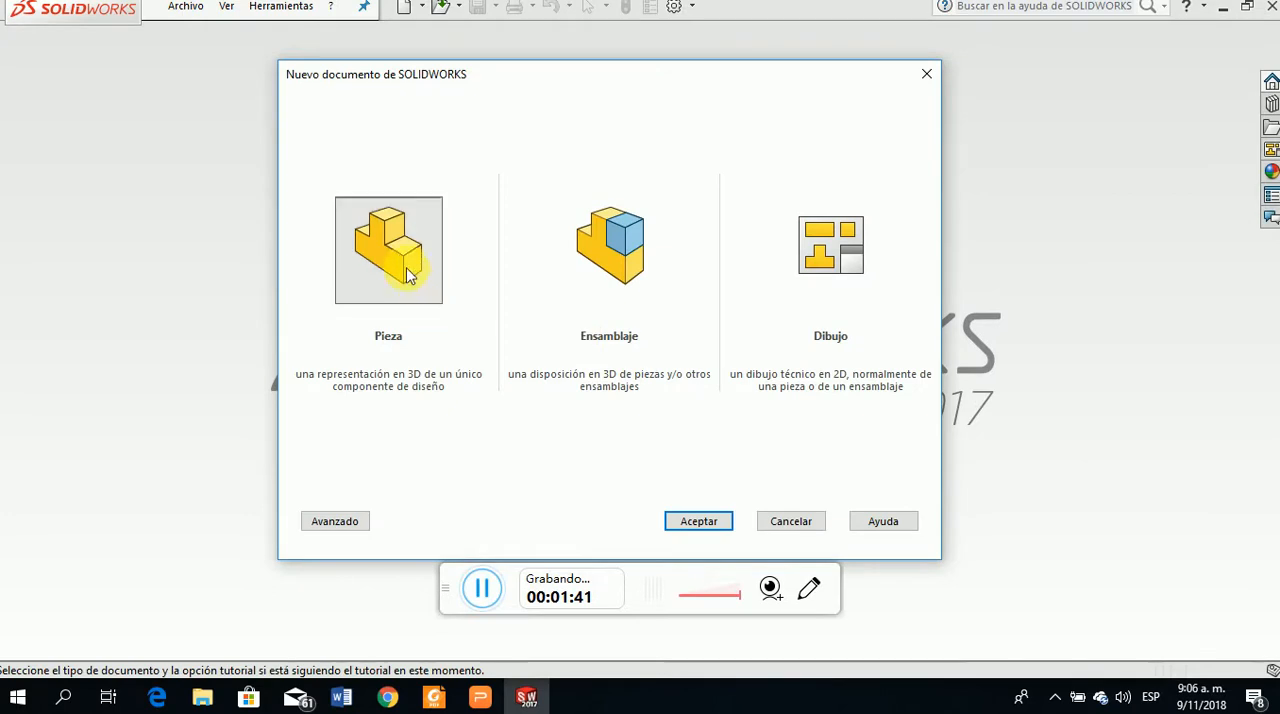
# Create a new part document and check the shaft problem on the Torsión slide of the presentation, returning to SOLIDWORKS
pyautogui.click(711, 523)
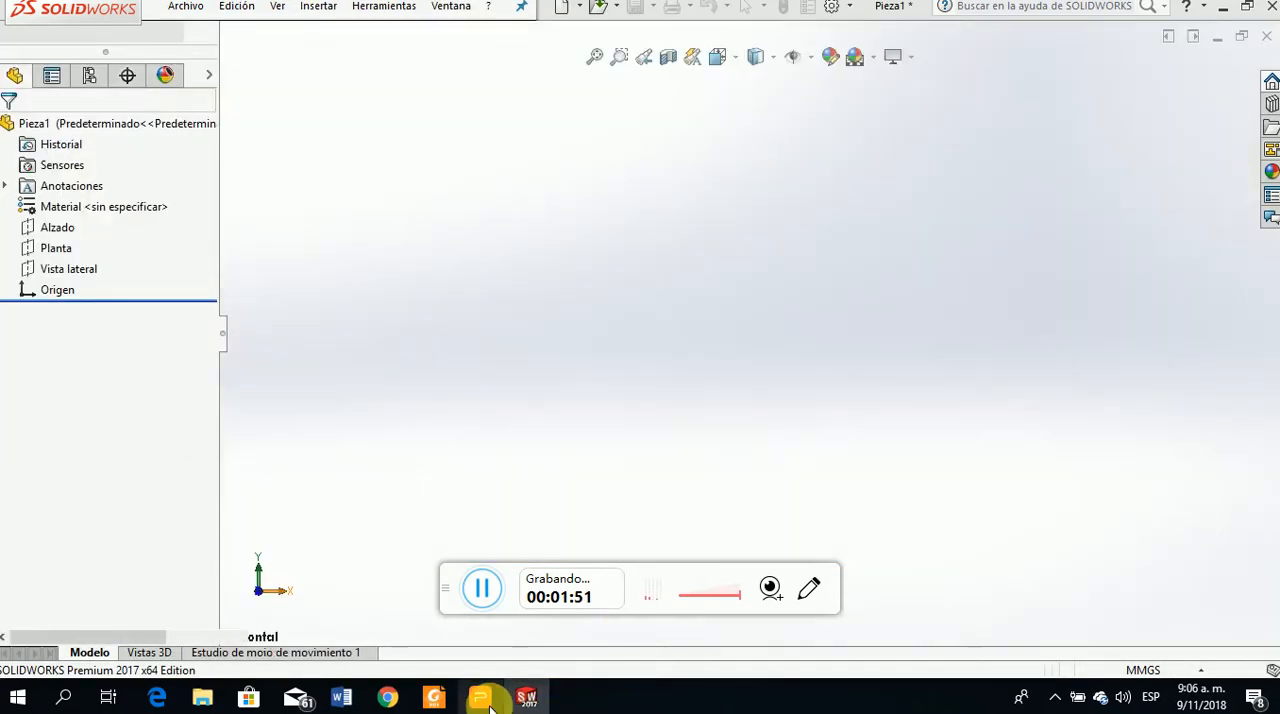
pyautogui.click(483, 699)
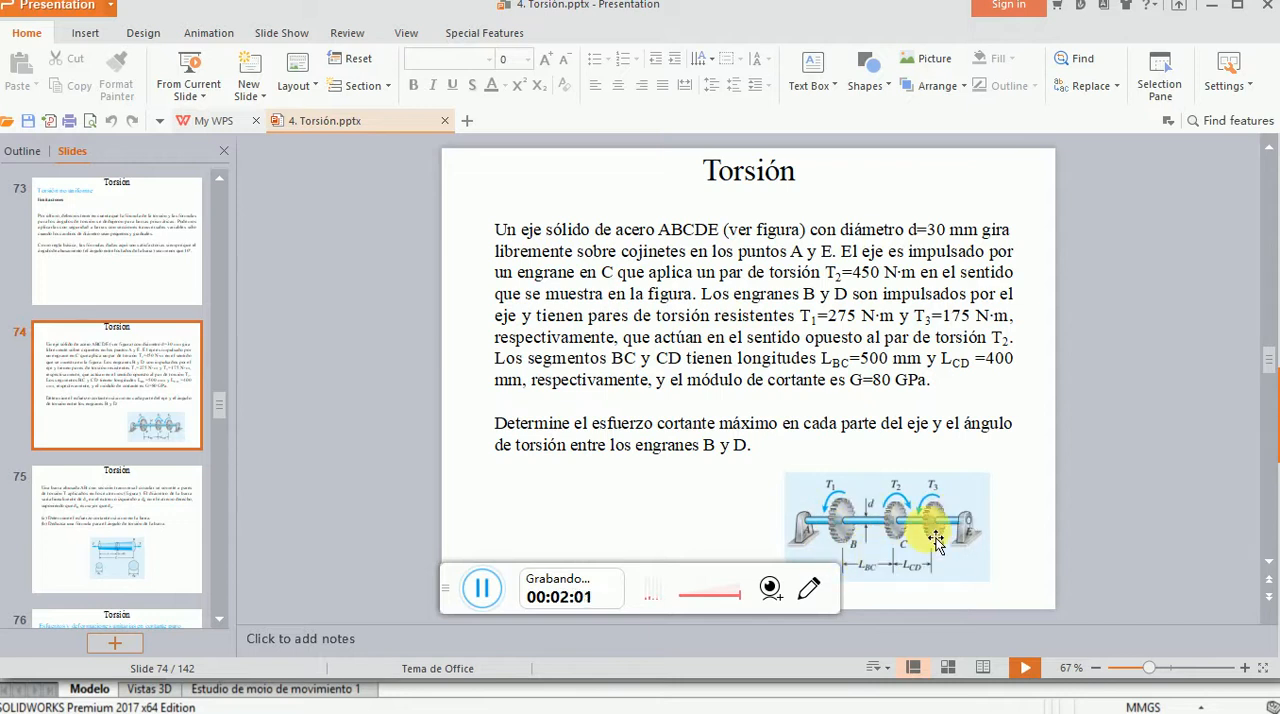
pyautogui.moveTo(601, 712)
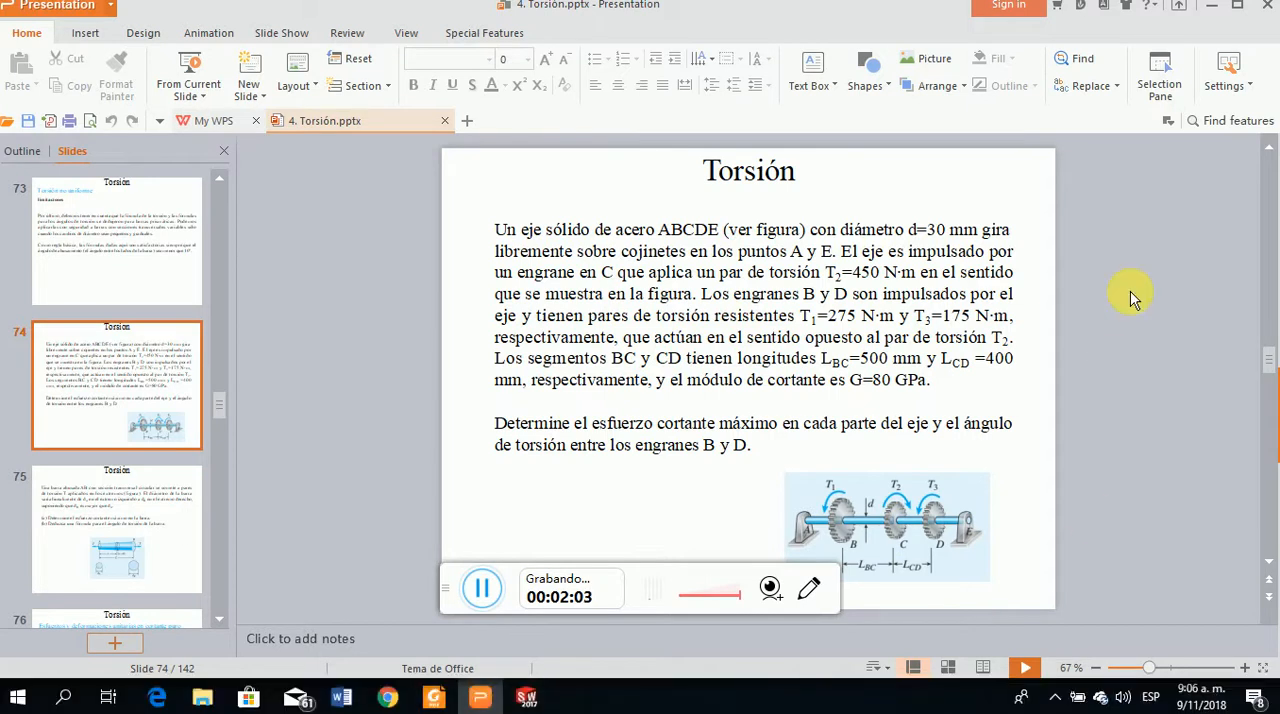
pyautogui.click(527, 697)
# Start a sketch on the Vista lateral plane and draw a circle about 49 mm in diameter centred on the origin
pyautogui.click(101, 112)
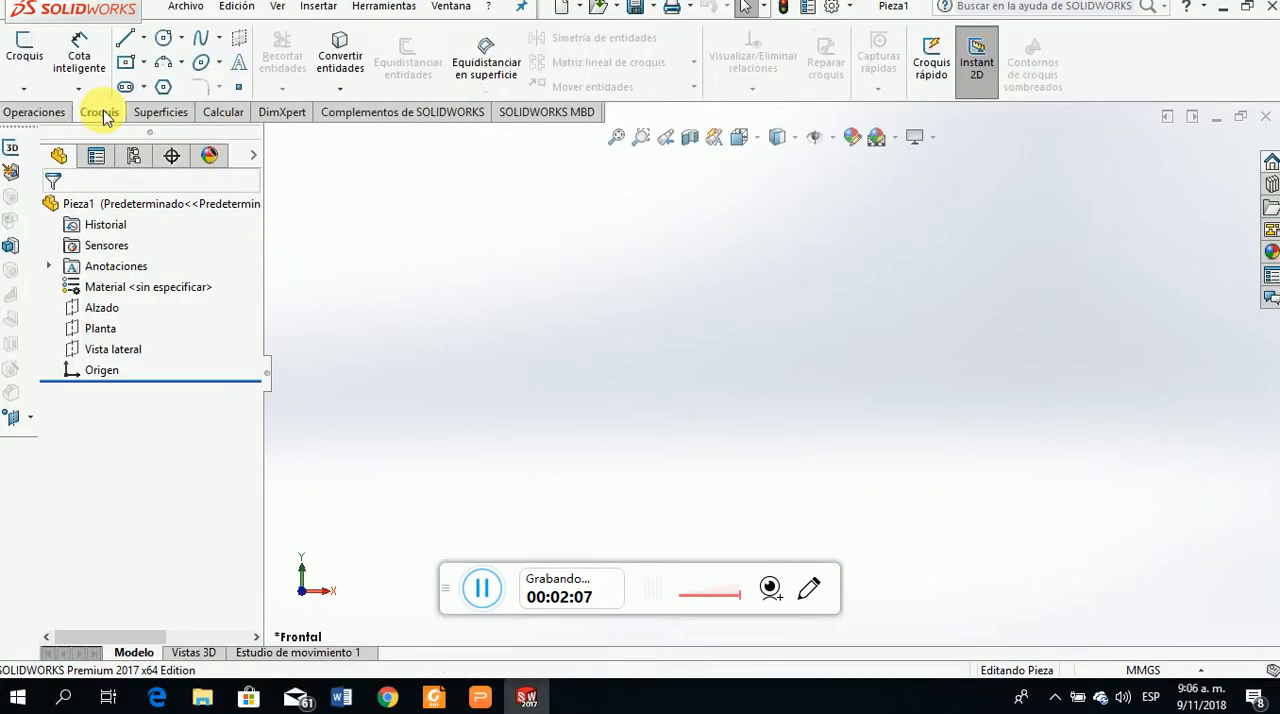
pyautogui.click(24, 48)
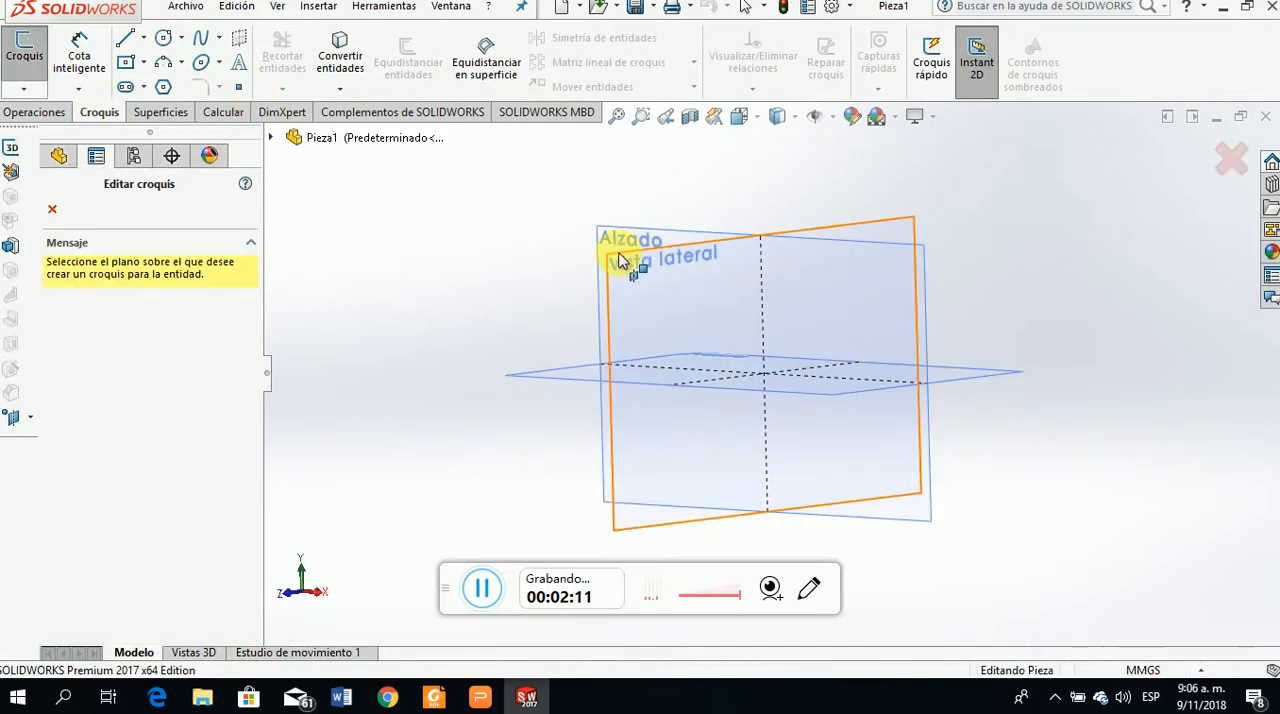
pyautogui.click(620, 266)
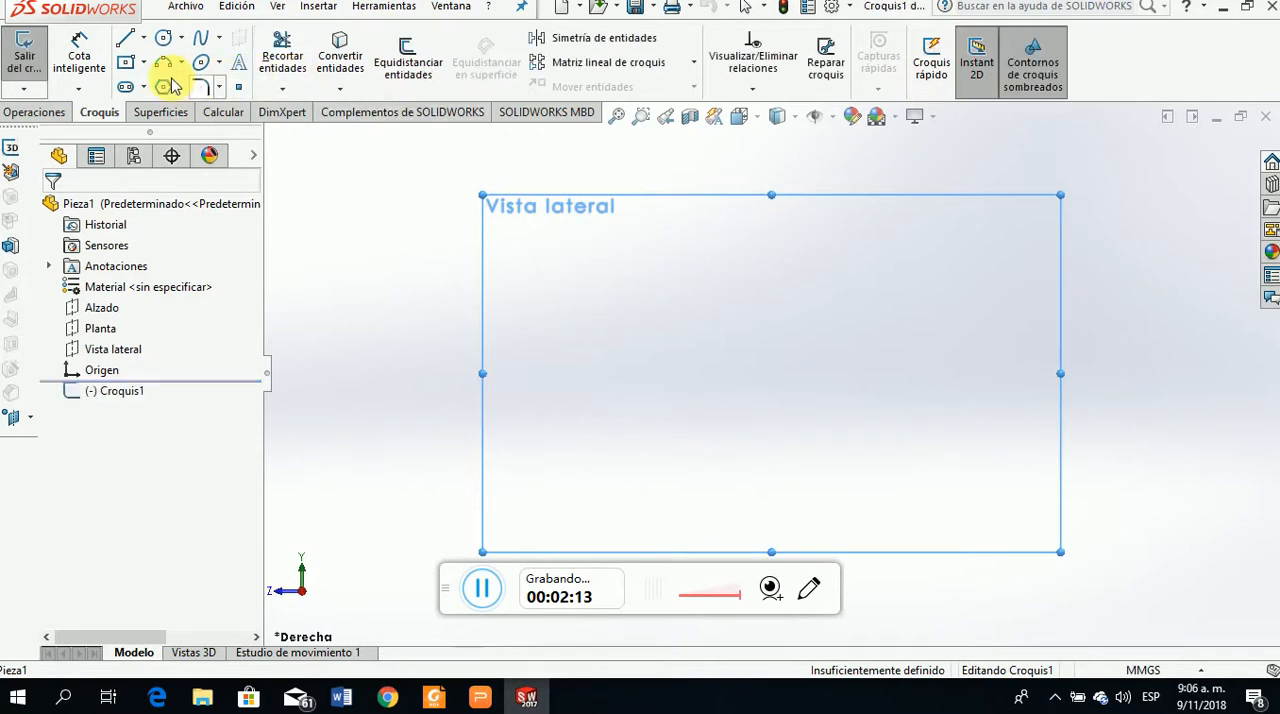
pyautogui.click(163, 37)
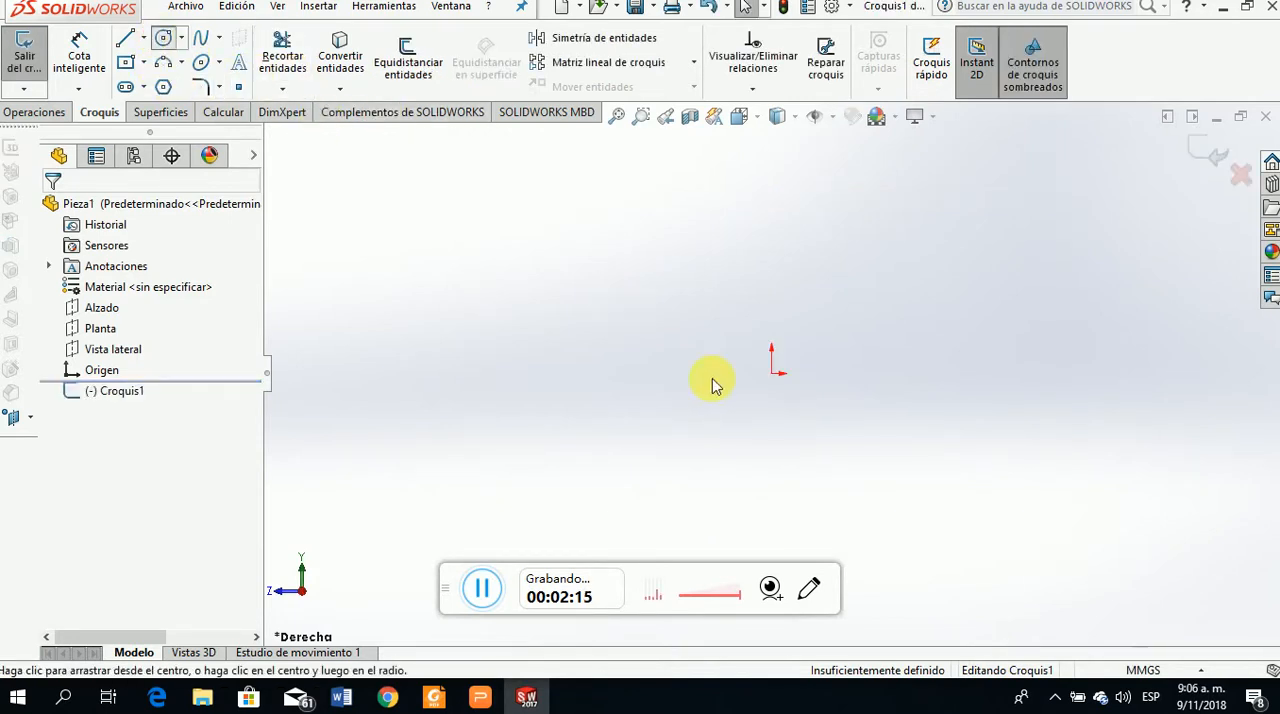
pyautogui.click(771, 373)
pyautogui.click(836, 422)
pyautogui.click(51, 213)
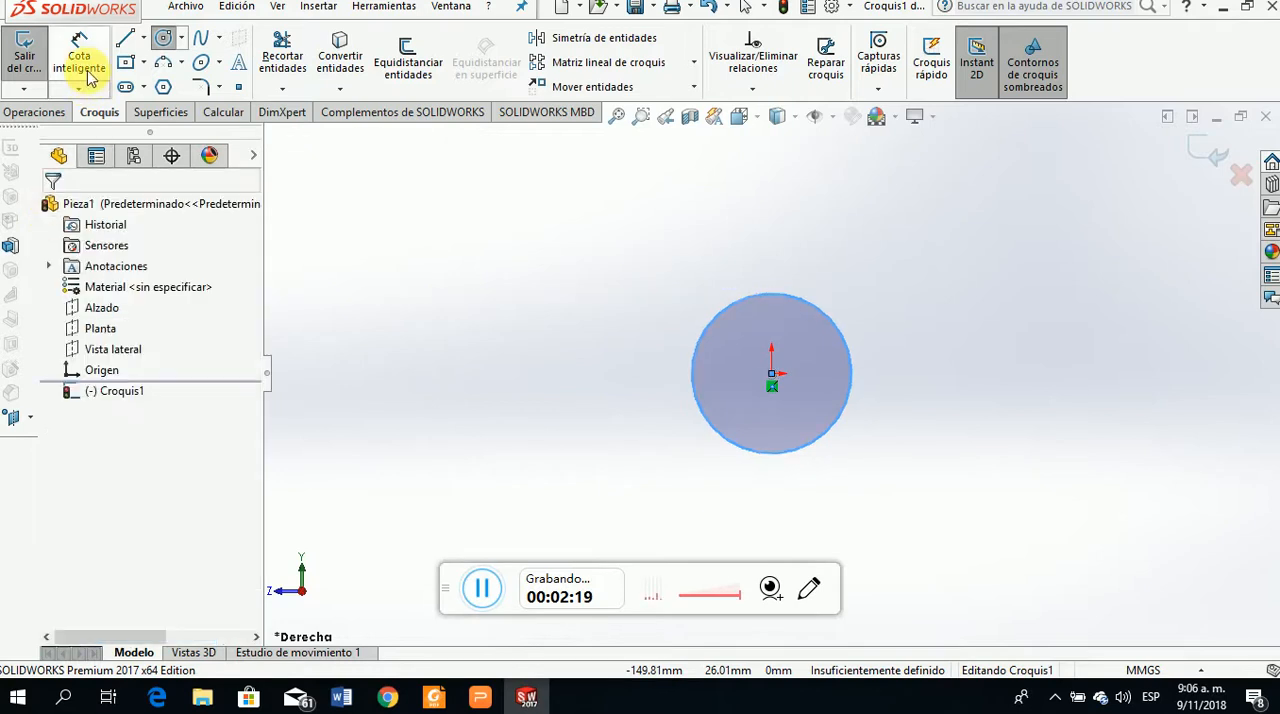
# Dimension the circle's diameter as 30 mm and exit the sketch
pyautogui.click(80, 57)
pyautogui.click(787, 374)
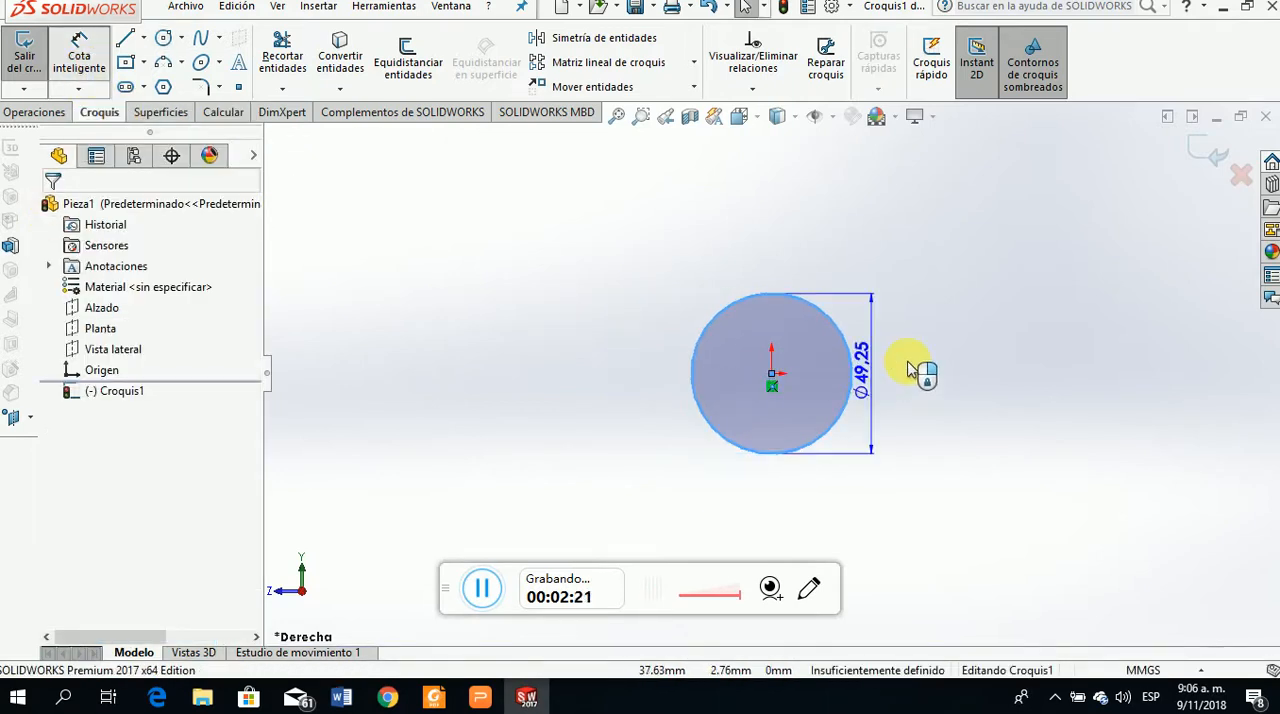
pyautogui.click(912, 370)
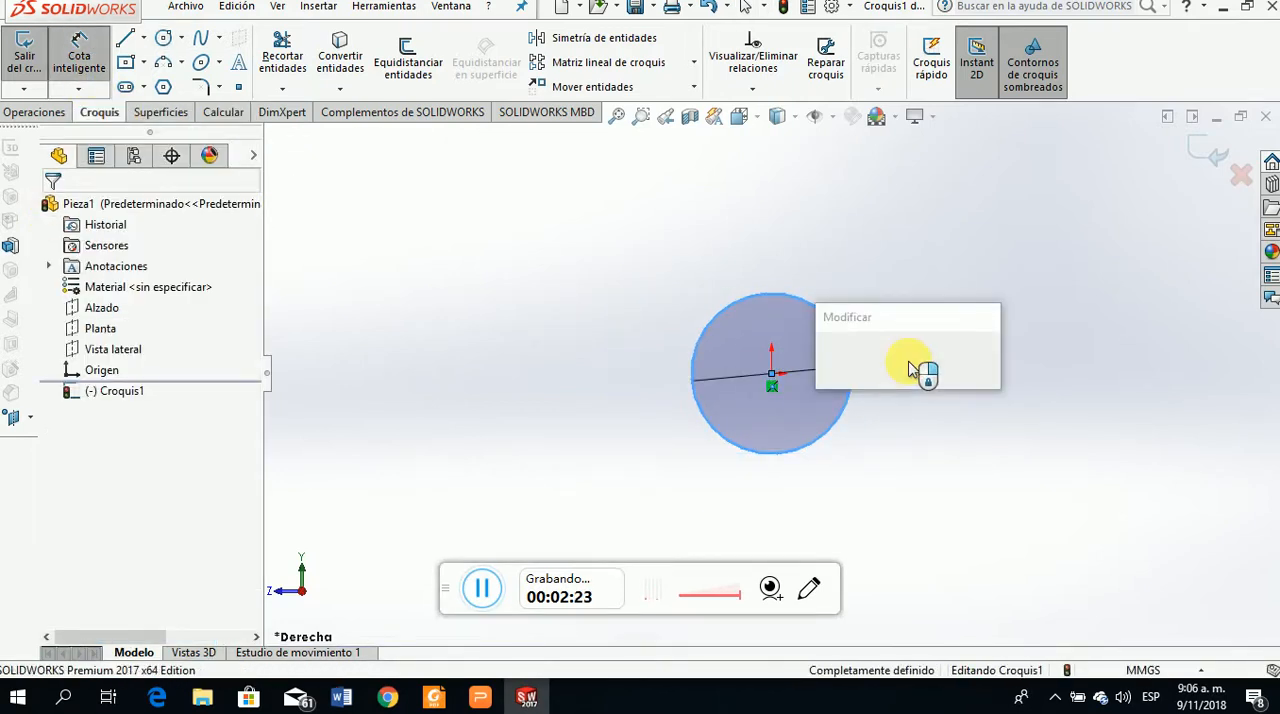
pyautogui.write('30mm')
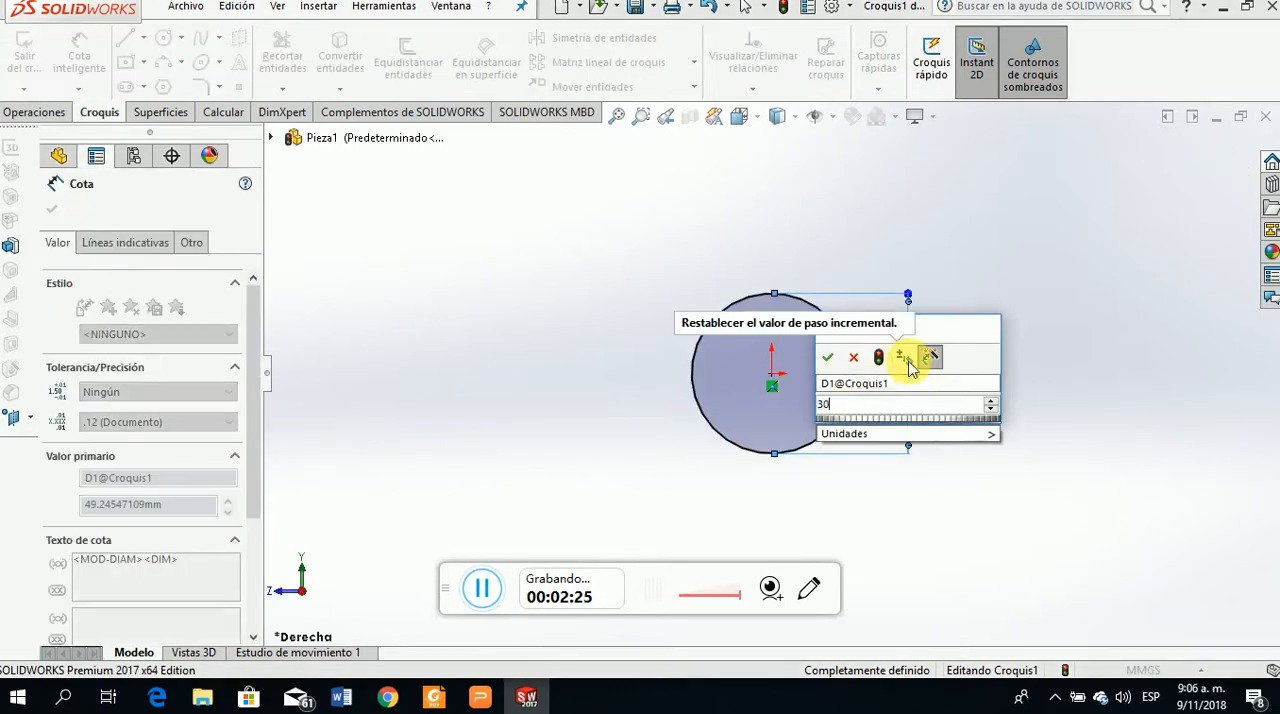
pyautogui.click(840, 356)
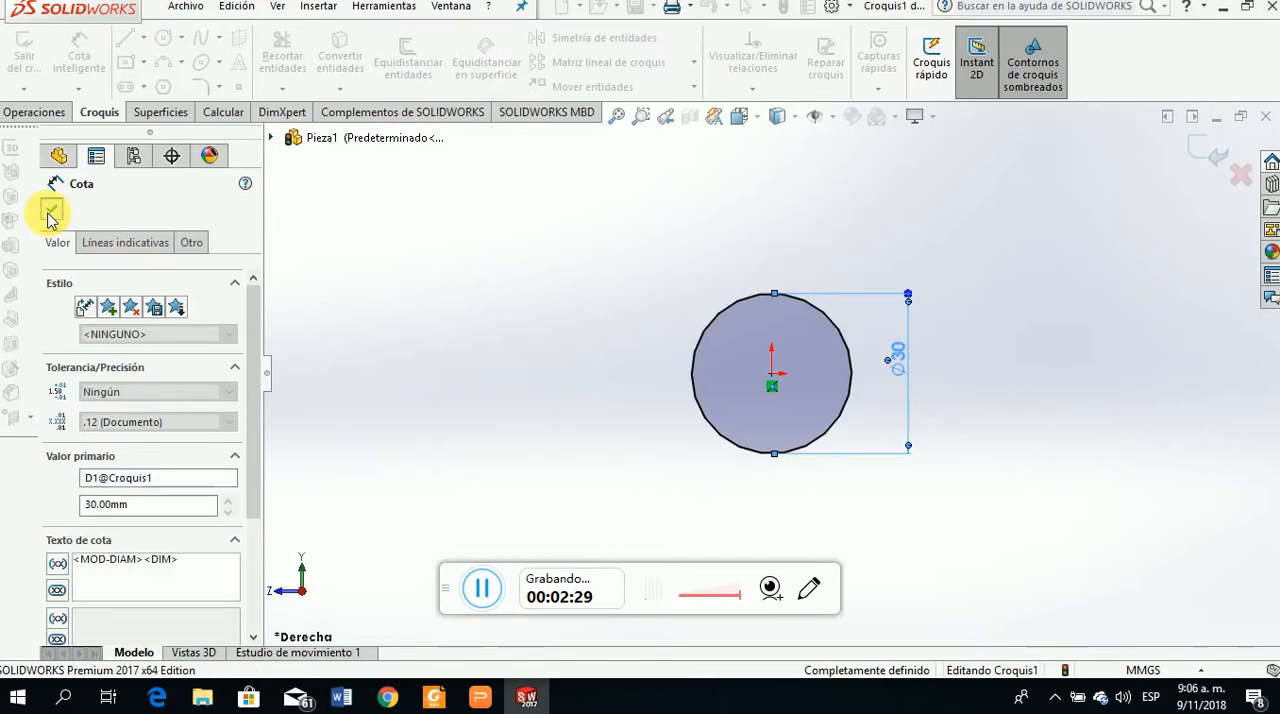
pyautogui.click(50, 213)
pyautogui.doubleClick(640, 386)
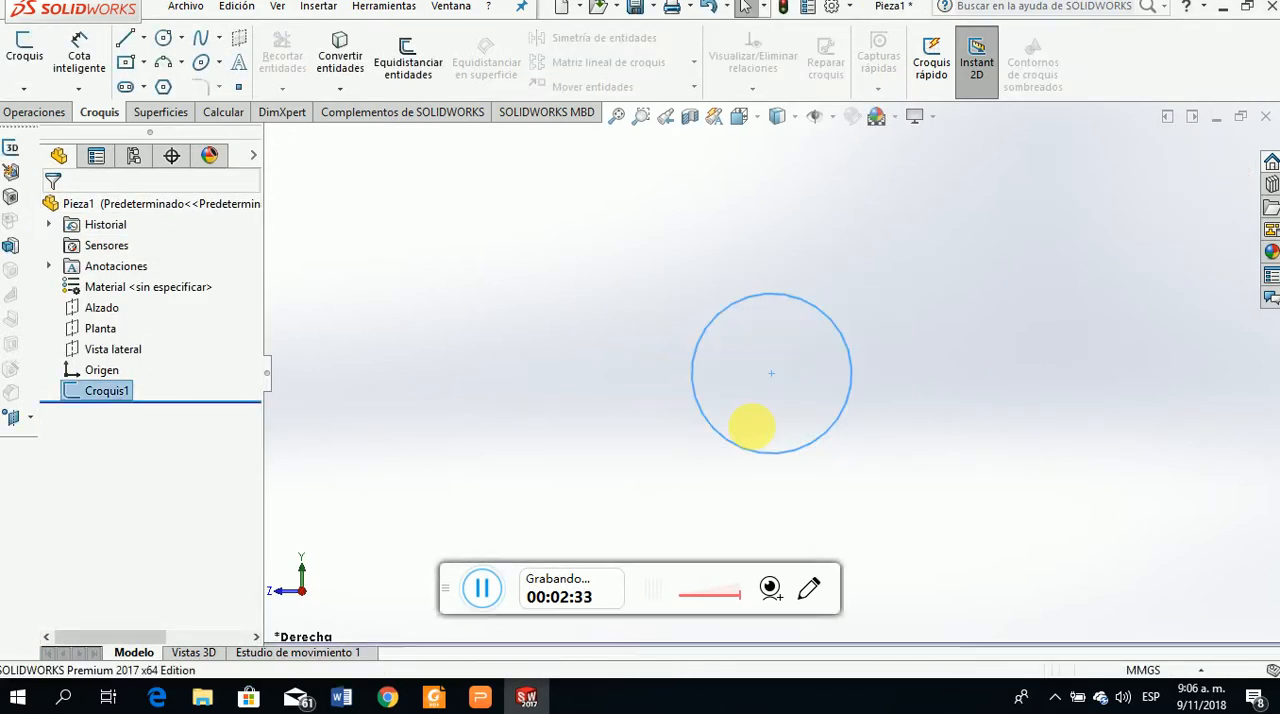
# Extrude the circle sketch to a depth of 1900 mm, consulting the Torsión slide for the shaft's segment lengths
pyautogui.moveTo(760, 434); pyautogui.dragTo(872, 460, button='middle')
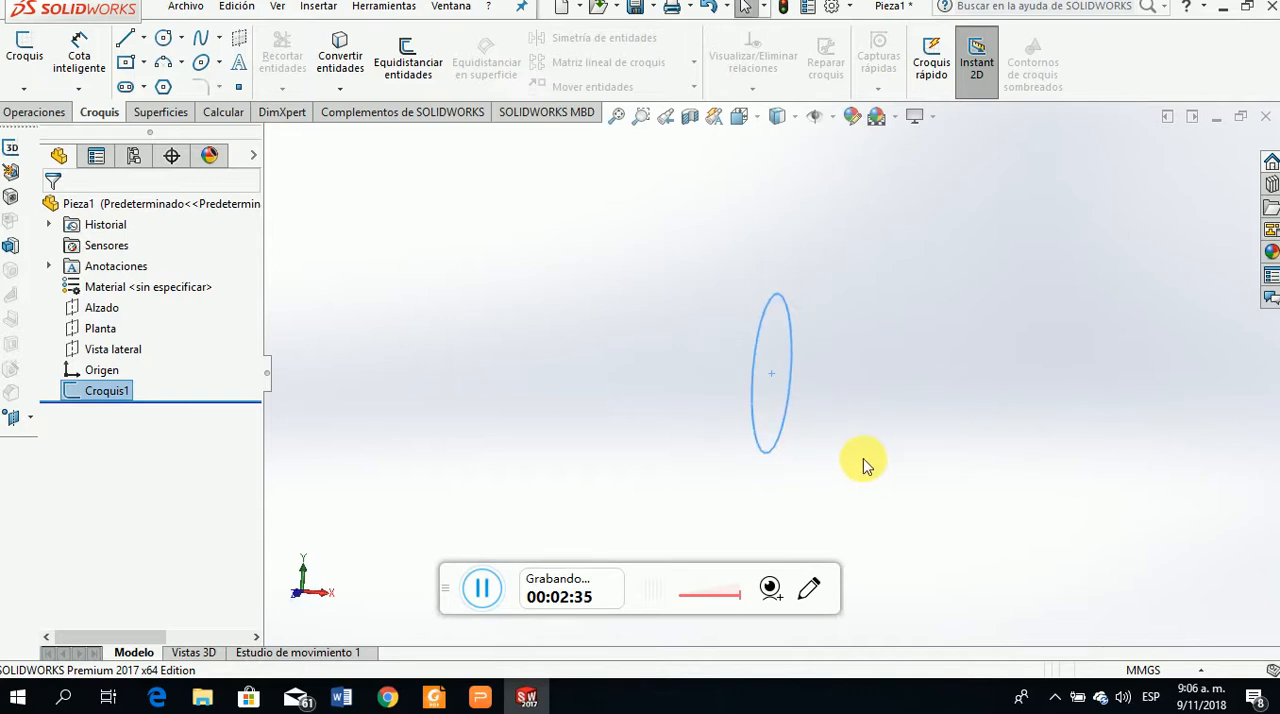
pyautogui.click(55, 114)
pyautogui.click(37, 60)
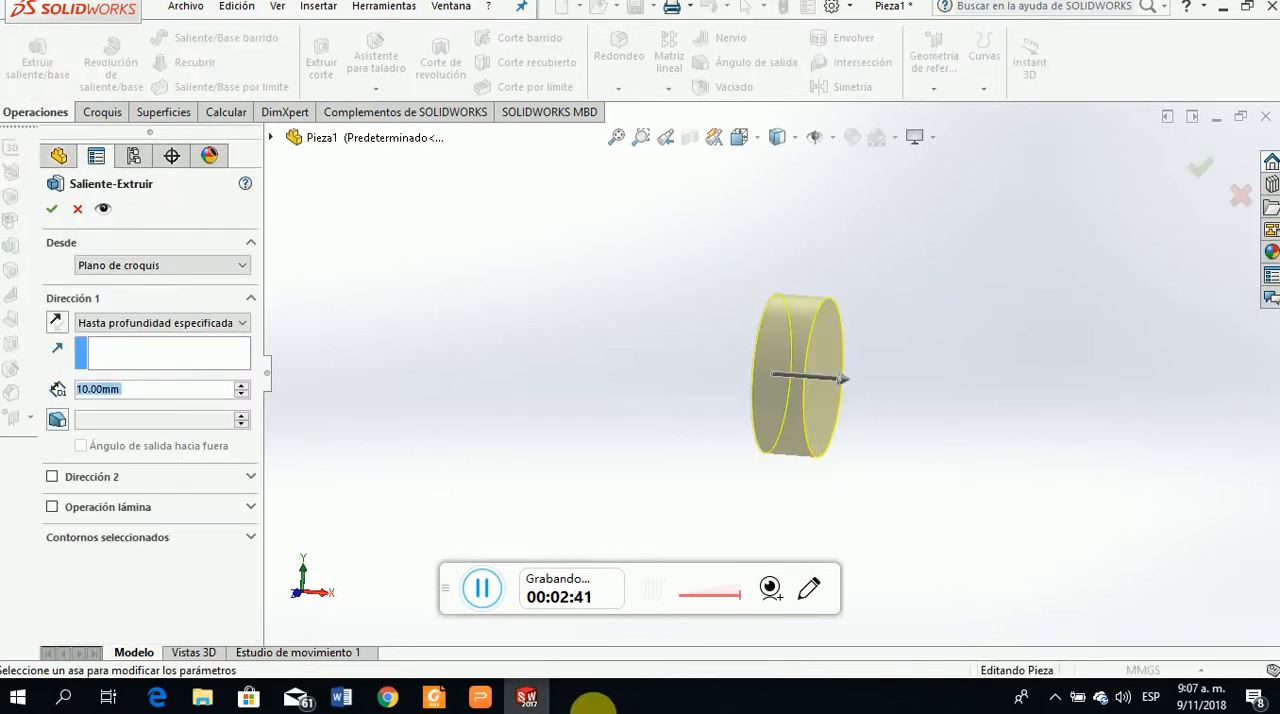
pyautogui.click(480, 697)
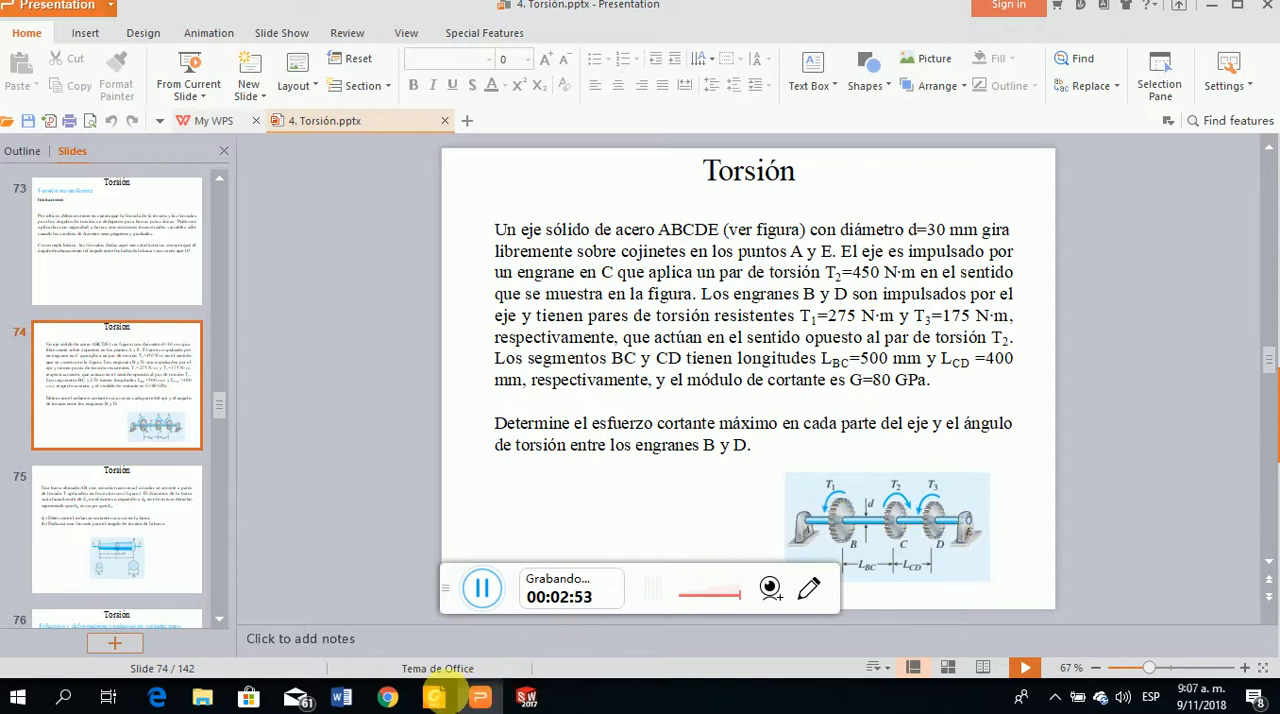
pyautogui.moveTo(473, 705)
pyautogui.click(524, 696)
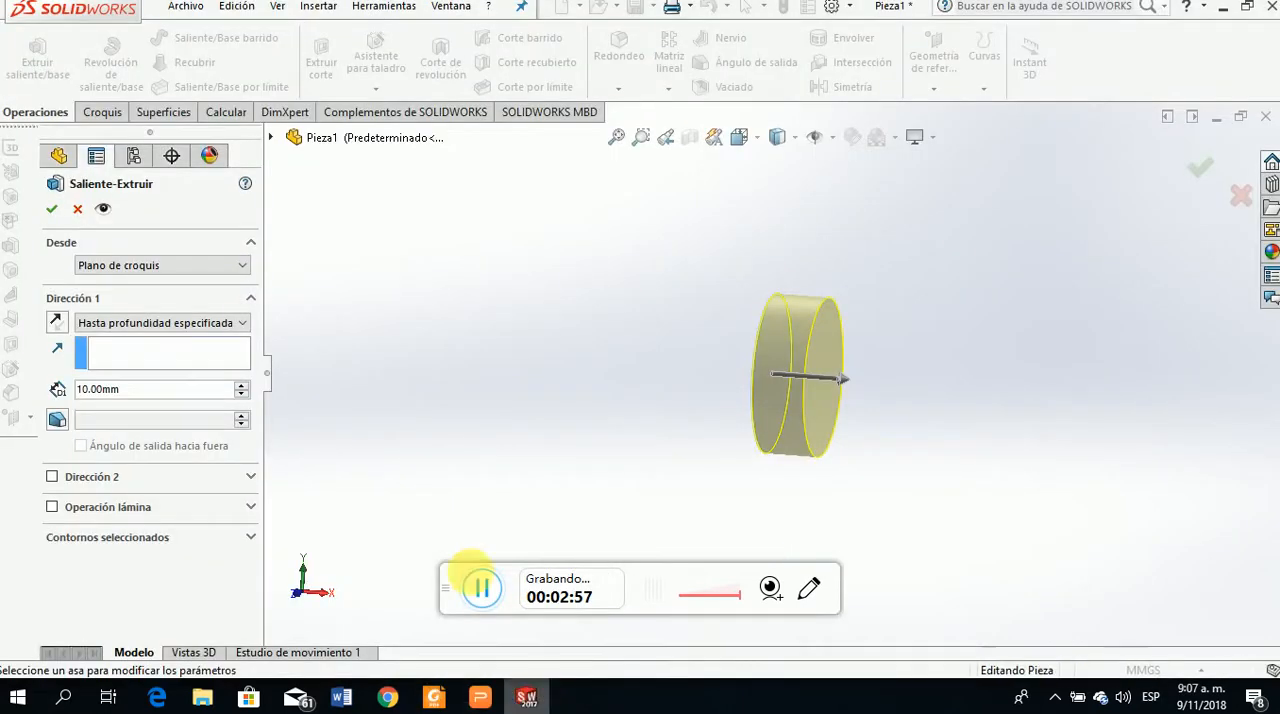
pyautogui.click(120, 389)
pyautogui.moveTo(140, 396); pyautogui.dragTo(36, 382)
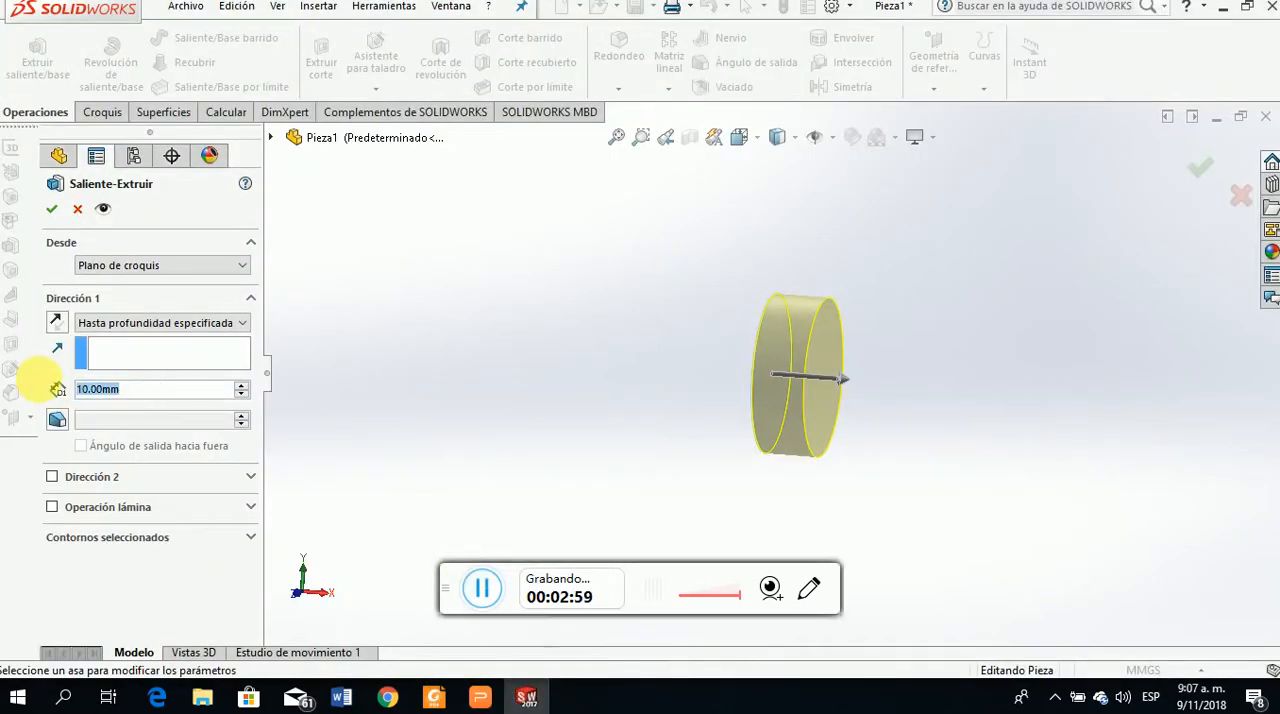
pyautogui.write('100')
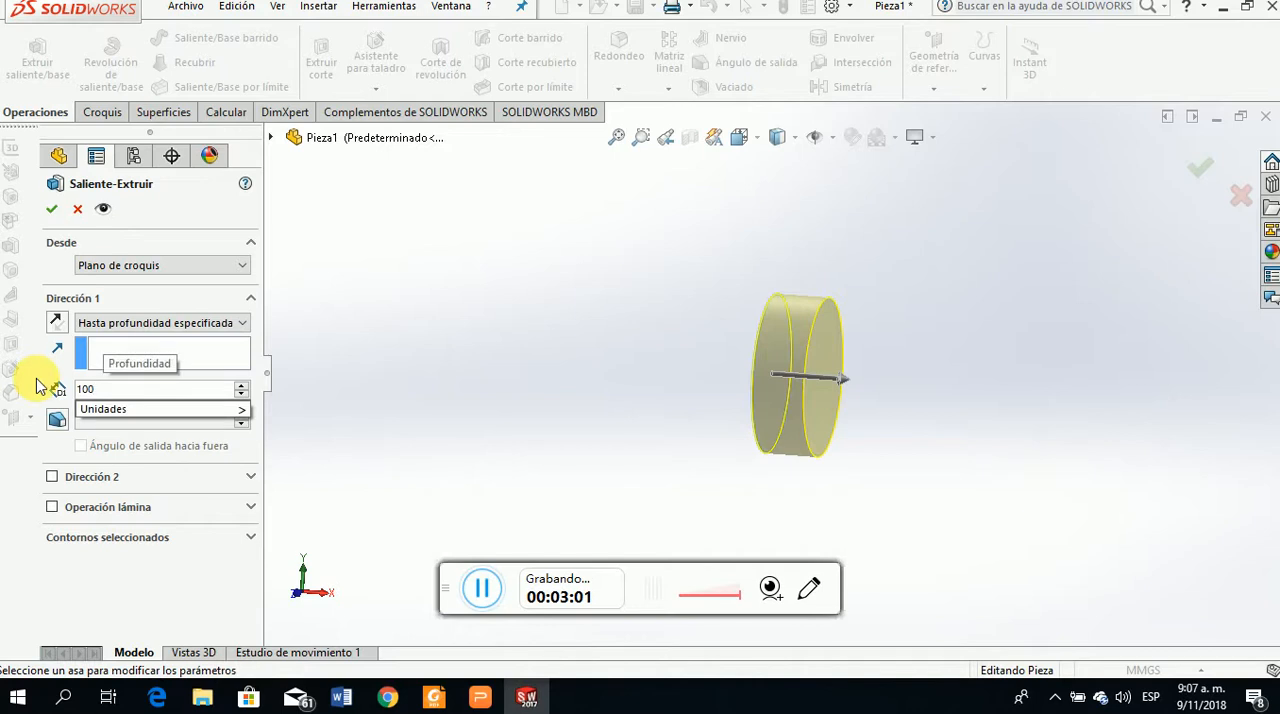
pyautogui.press('BackSpace')
pyautogui.press('BackSpace')
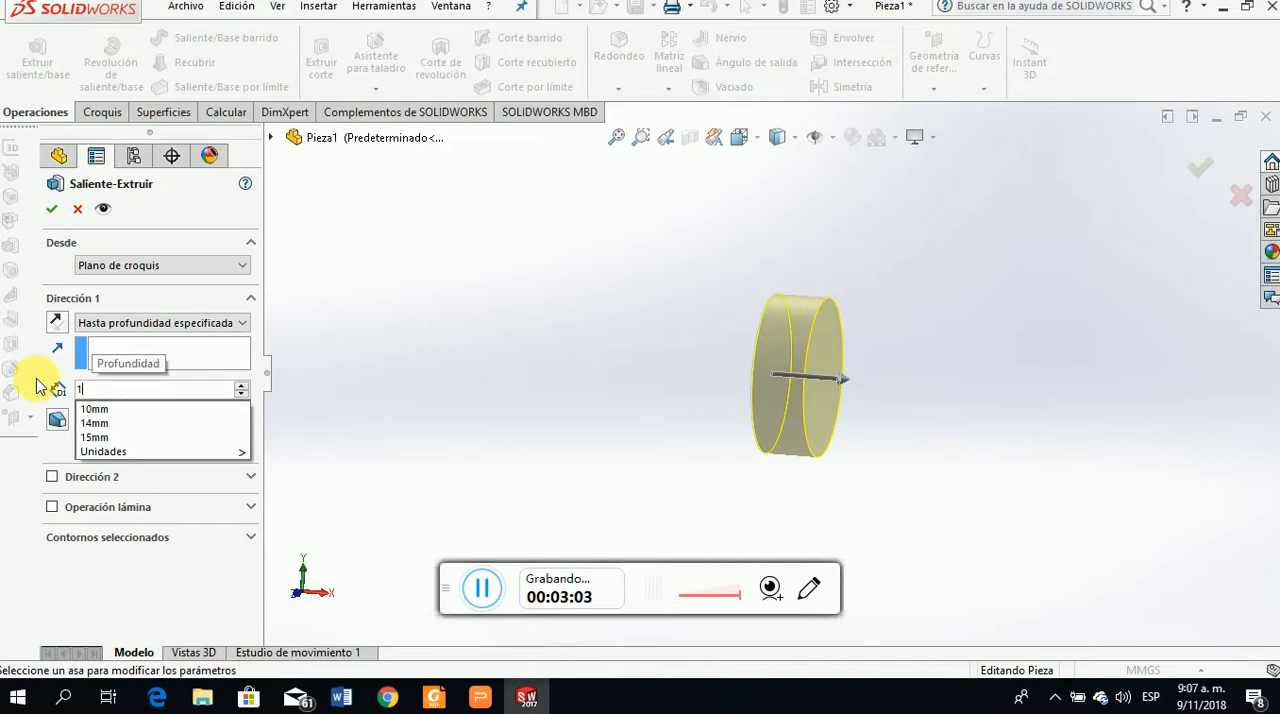
pyautogui.write('900mm')
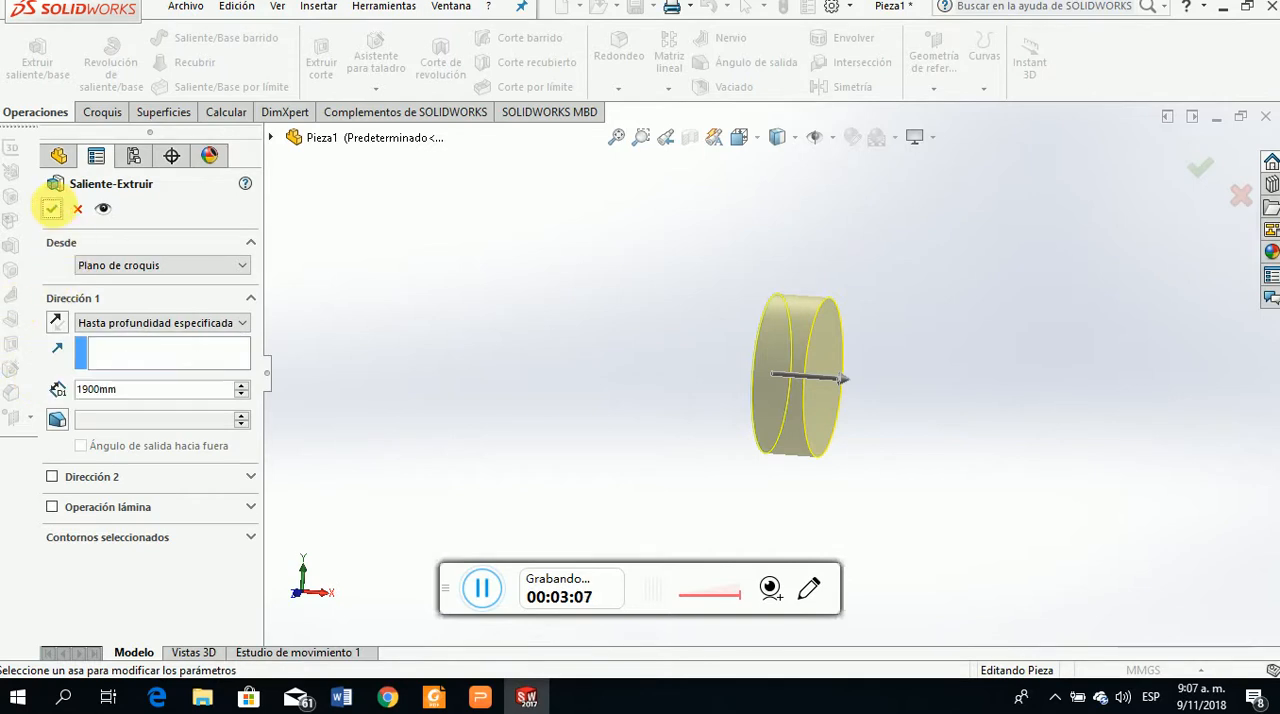
pyautogui.click(52, 208)
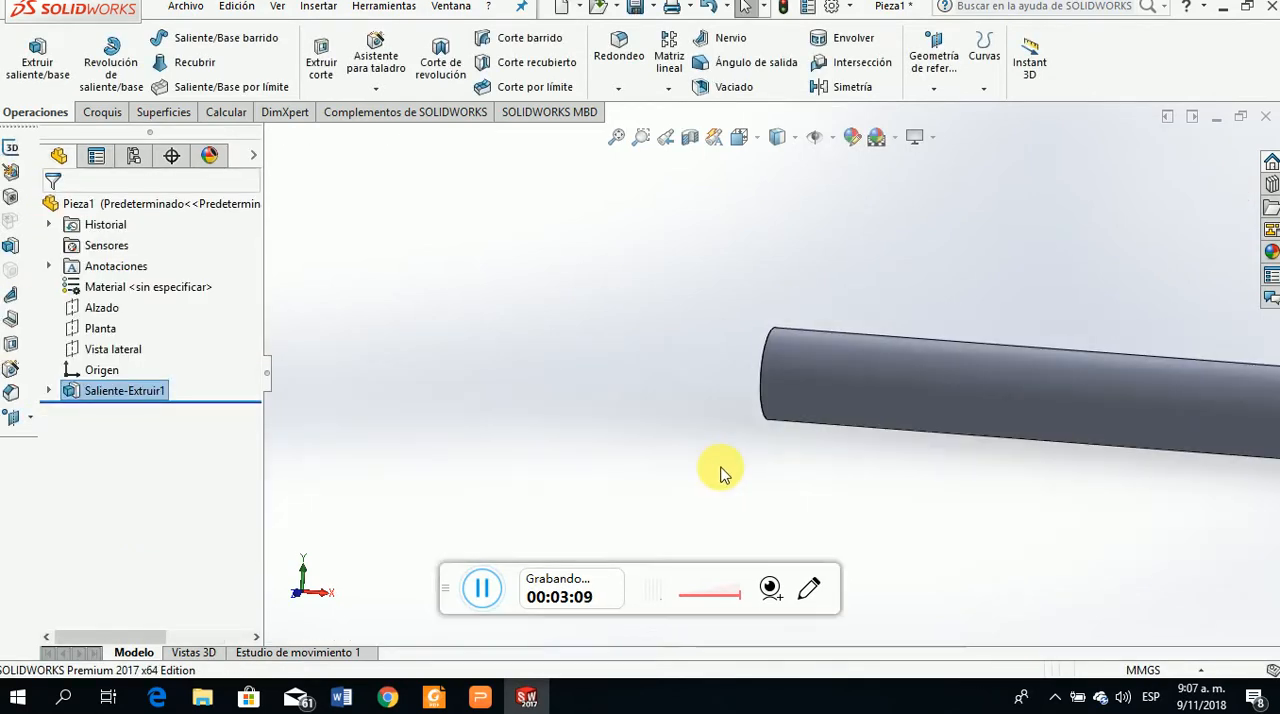
# Examine the whole shaft, review the gear and bearing layout on the Torsión slide in the presentation, and return to SOLIDWORKS
pyautogui.scroll(9, 800, 420)
pyautogui.scroll(-7, 949, 379)
pyautogui.scroll(2, 658, 372)
pyautogui.scroll(-3, 657, 400)
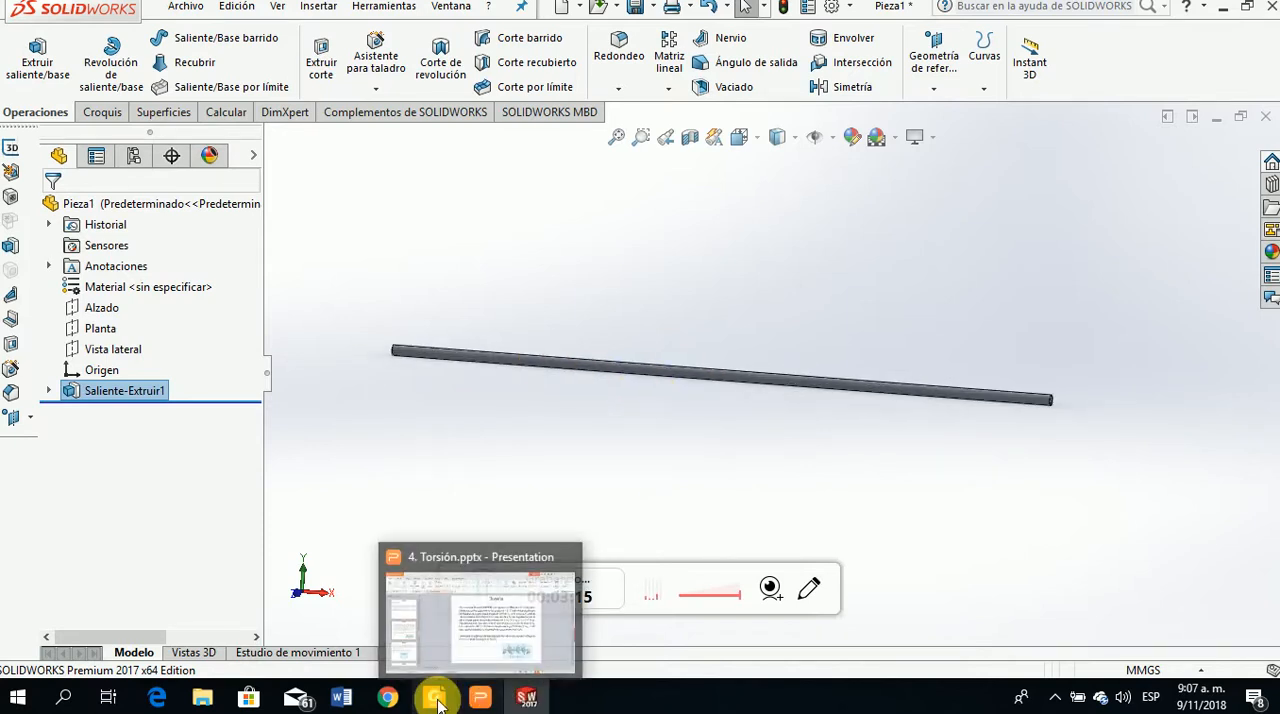
pyautogui.click(479, 700)
pyautogui.click(479, 702)
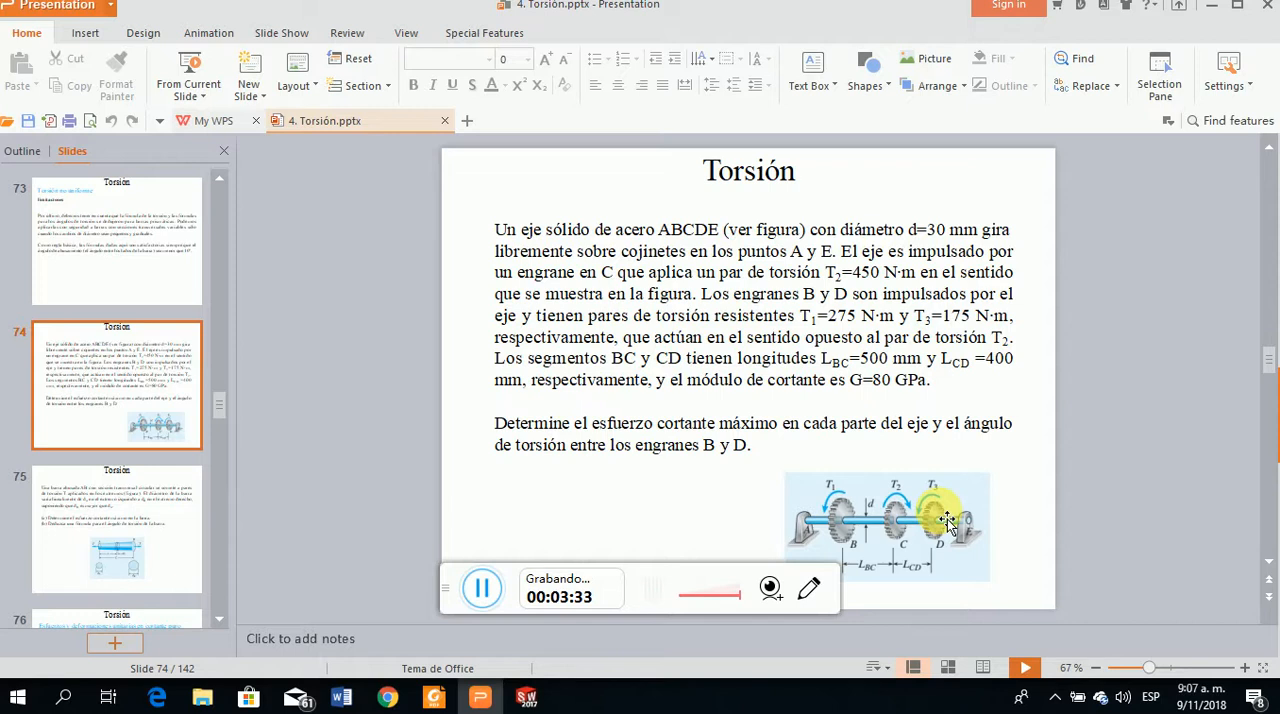
pyautogui.click(528, 696)
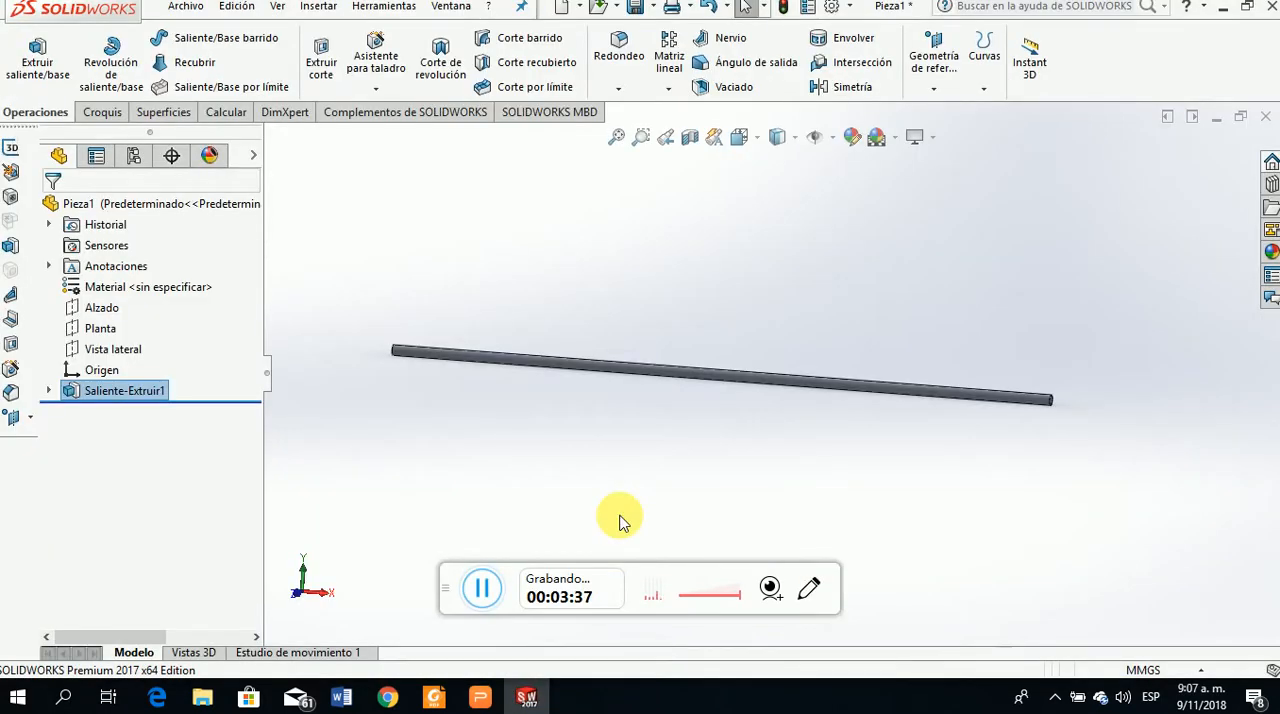
# Create a reference plane 10 mm from the shaft's starting end face, with the offset inverted so the plane crosses the shaft
pyautogui.scroll(-6, 455, 350)
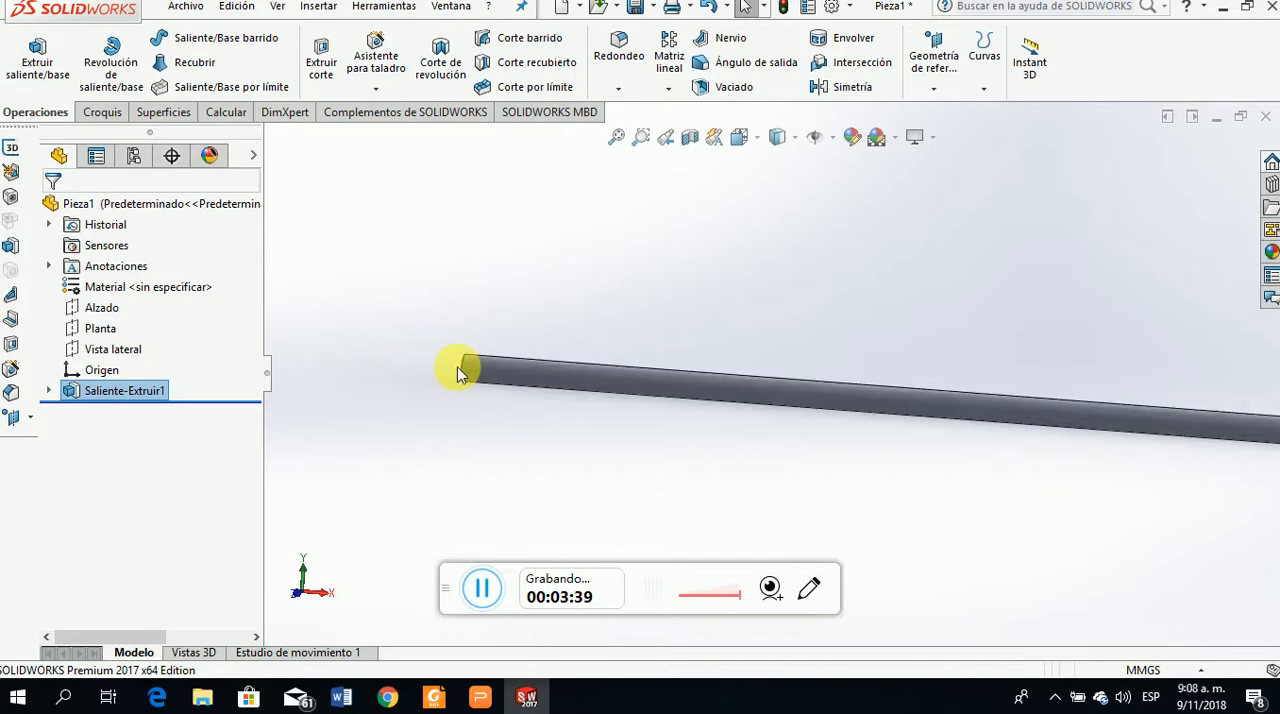
pyautogui.moveTo(600, 428); pyautogui.dragTo(534, 391, button='middle')
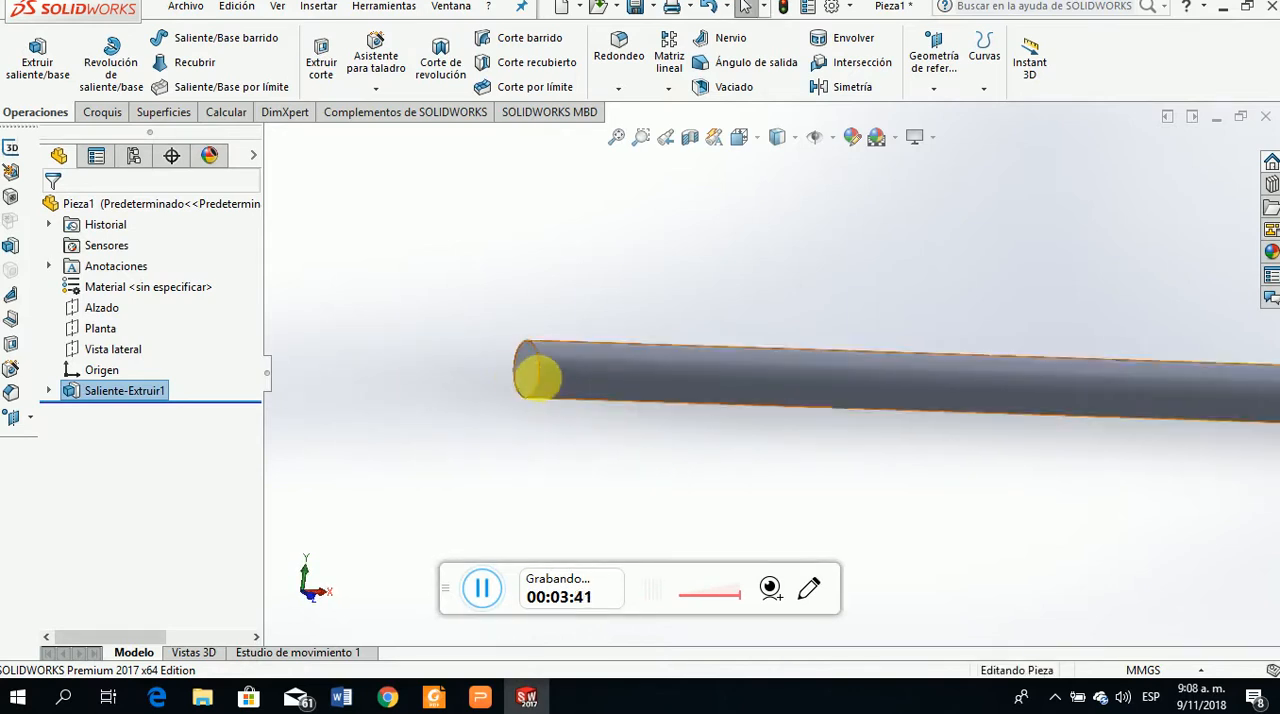
pyautogui.click(522, 368)
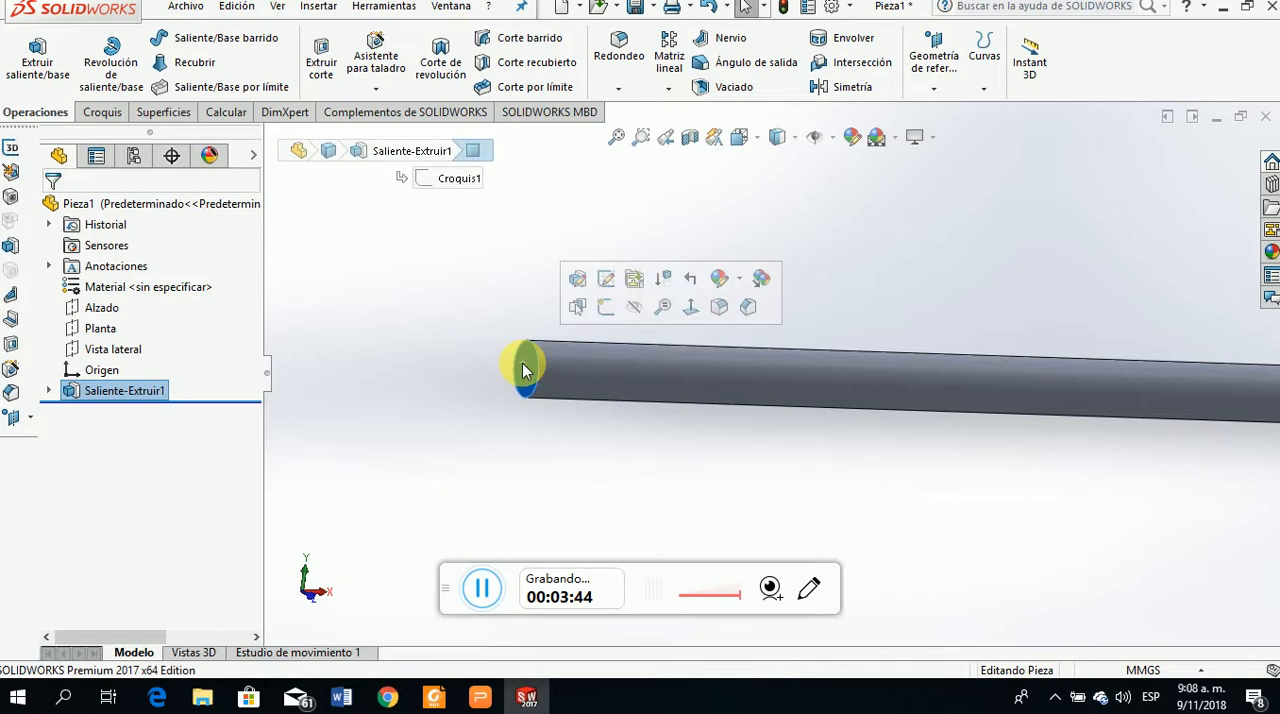
pyautogui.click(937, 95)
pyautogui.click(945, 112)
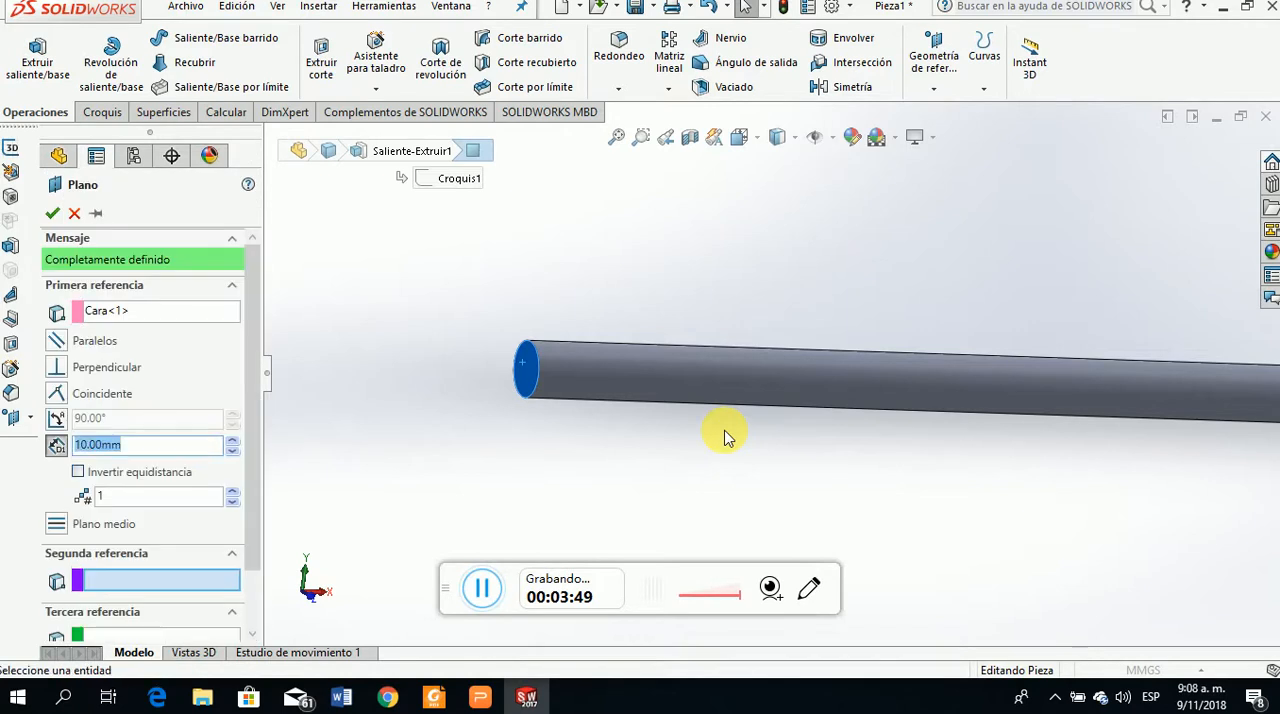
pyautogui.moveTo(770, 445); pyautogui.dragTo(737, 449, button='middle')
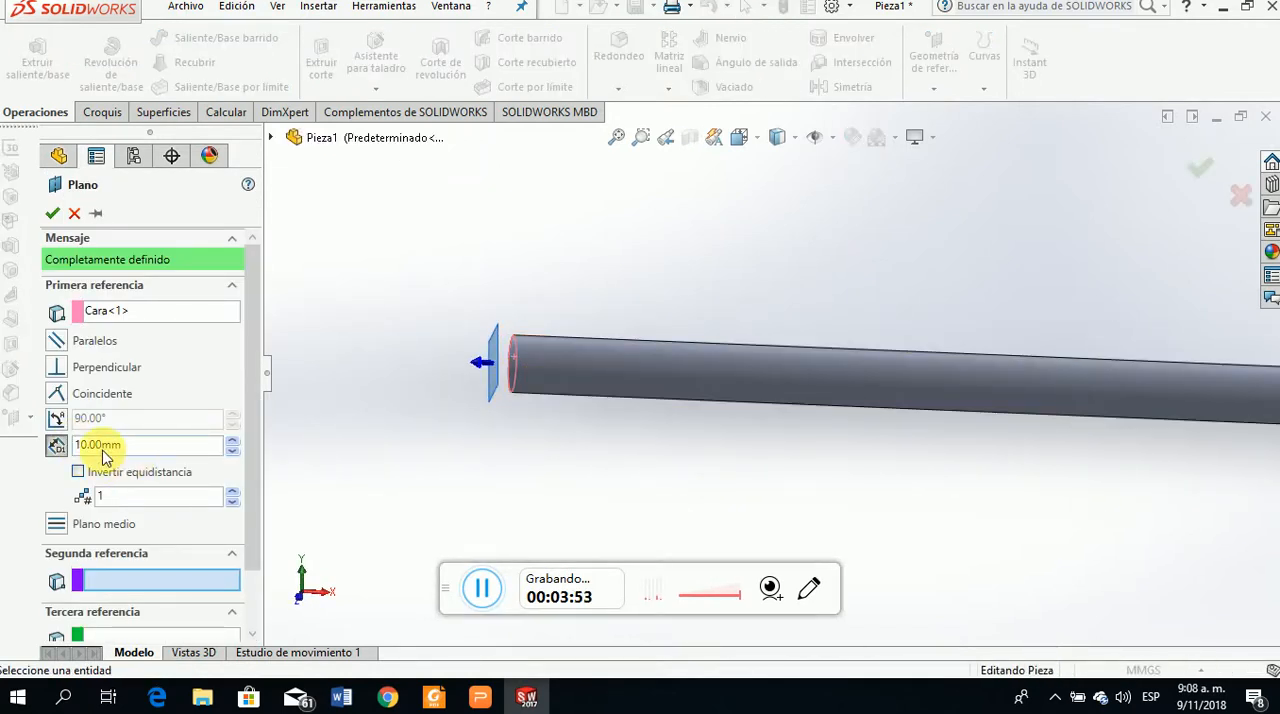
pyautogui.click(78, 472)
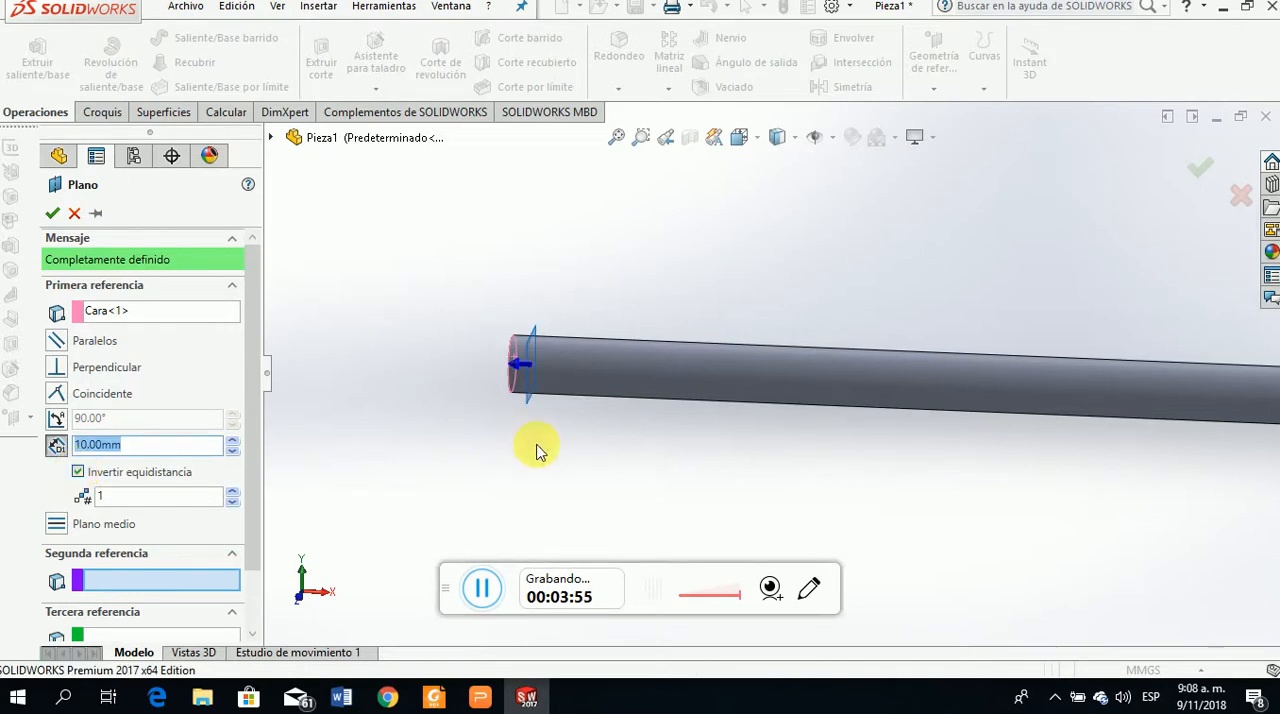
pyautogui.moveTo(566, 449); pyautogui.dragTo(588, 456, button='middle')
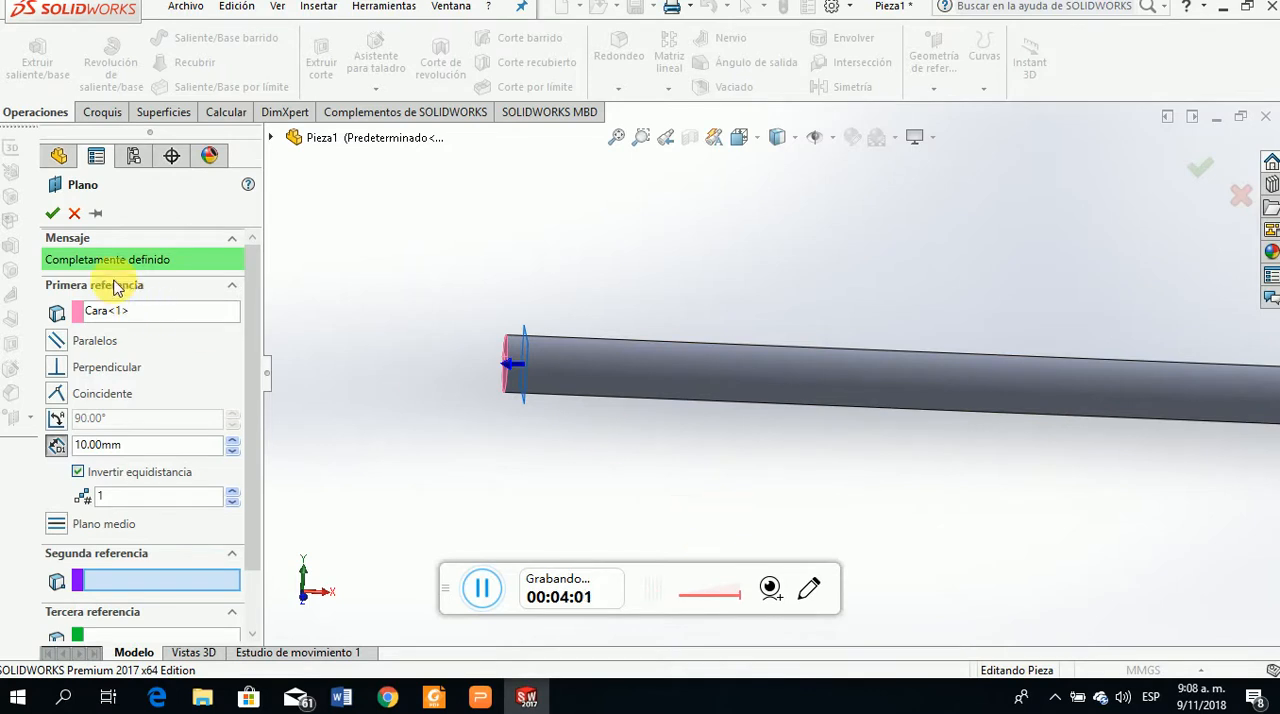
pyautogui.click(51, 214)
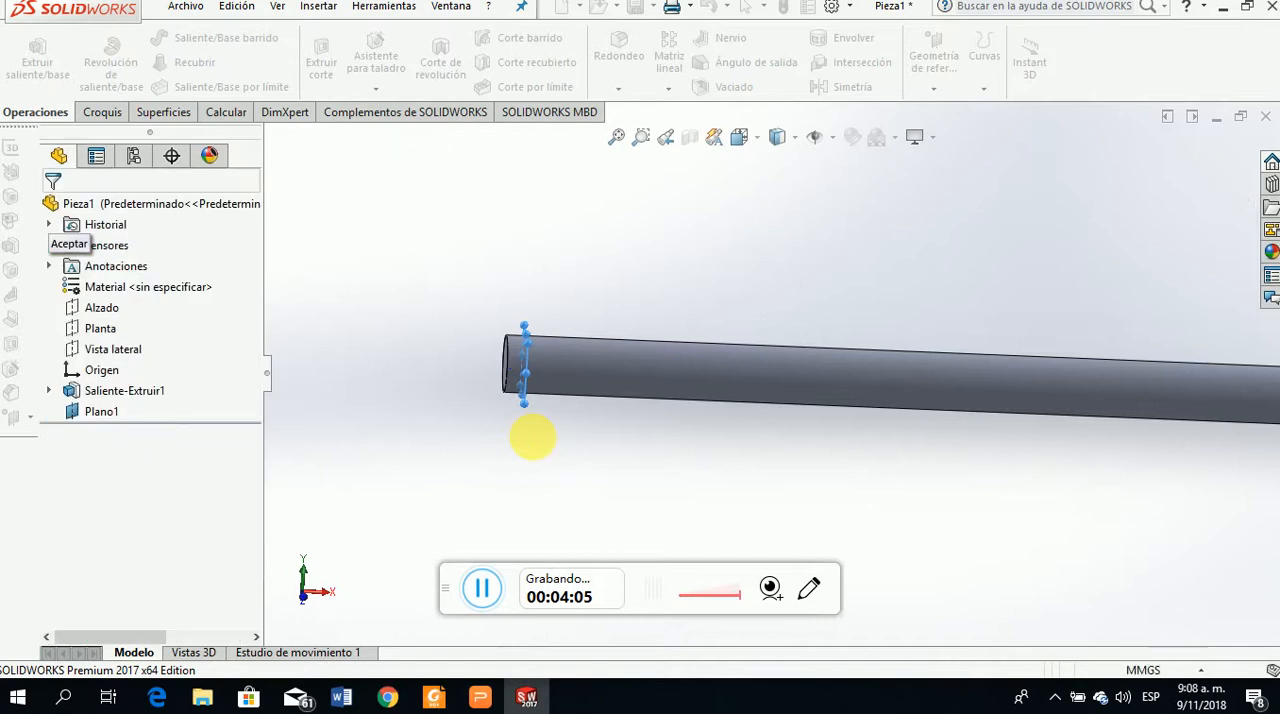
# Create a reference plane 10 mm from the shaft's far end face, with the offset inverted so the plane crosses the shaft
pyautogui.scroll(3, 551, 457)
pyautogui.scroll(2, 550, 458)
pyautogui.scroll(-5, 1120, 378)
pyautogui.moveTo(1047, 382); pyautogui.dragTo(898, 379, button='middle')
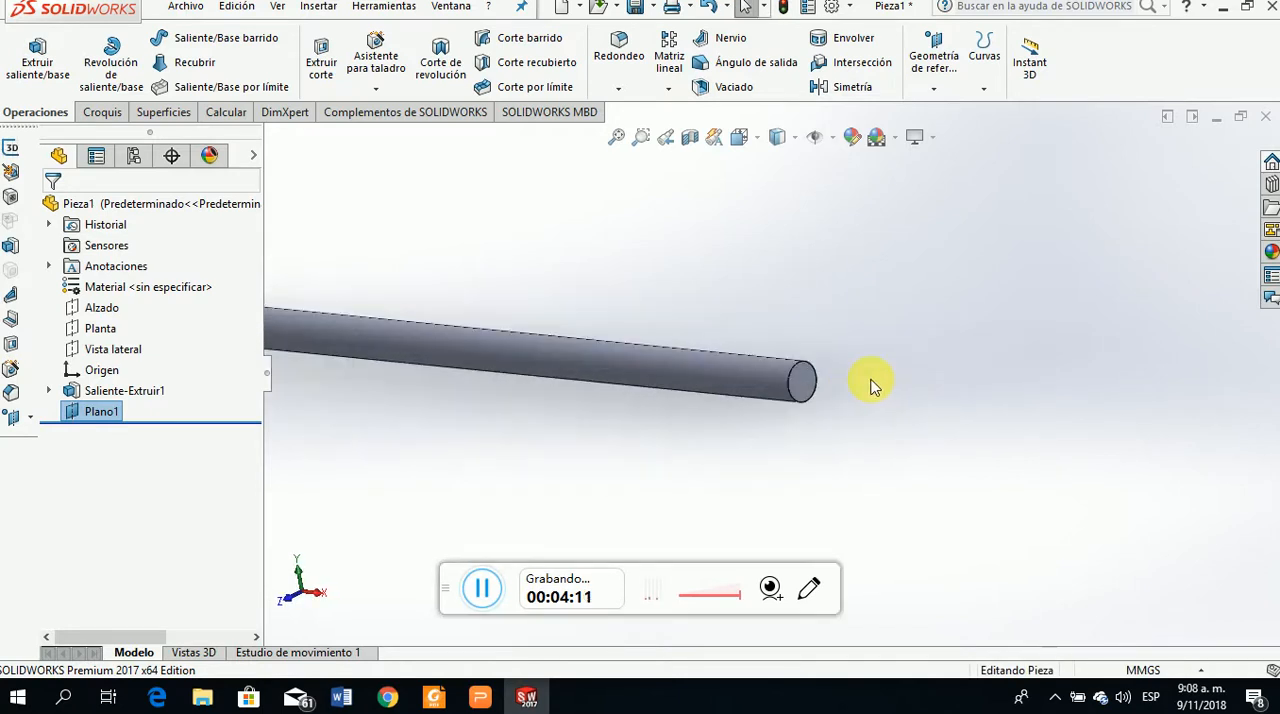
pyautogui.scroll(-2, 898, 379)
pyautogui.click(690, 378)
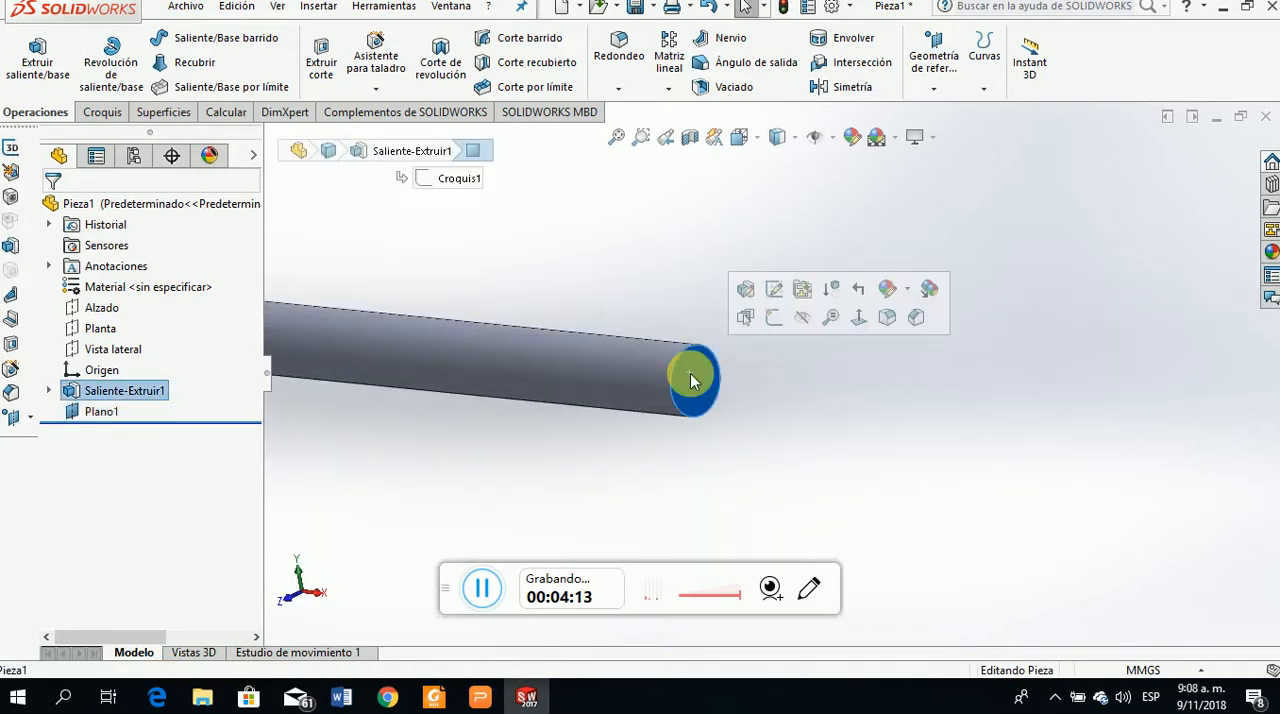
pyautogui.click(938, 89)
pyautogui.click(946, 112)
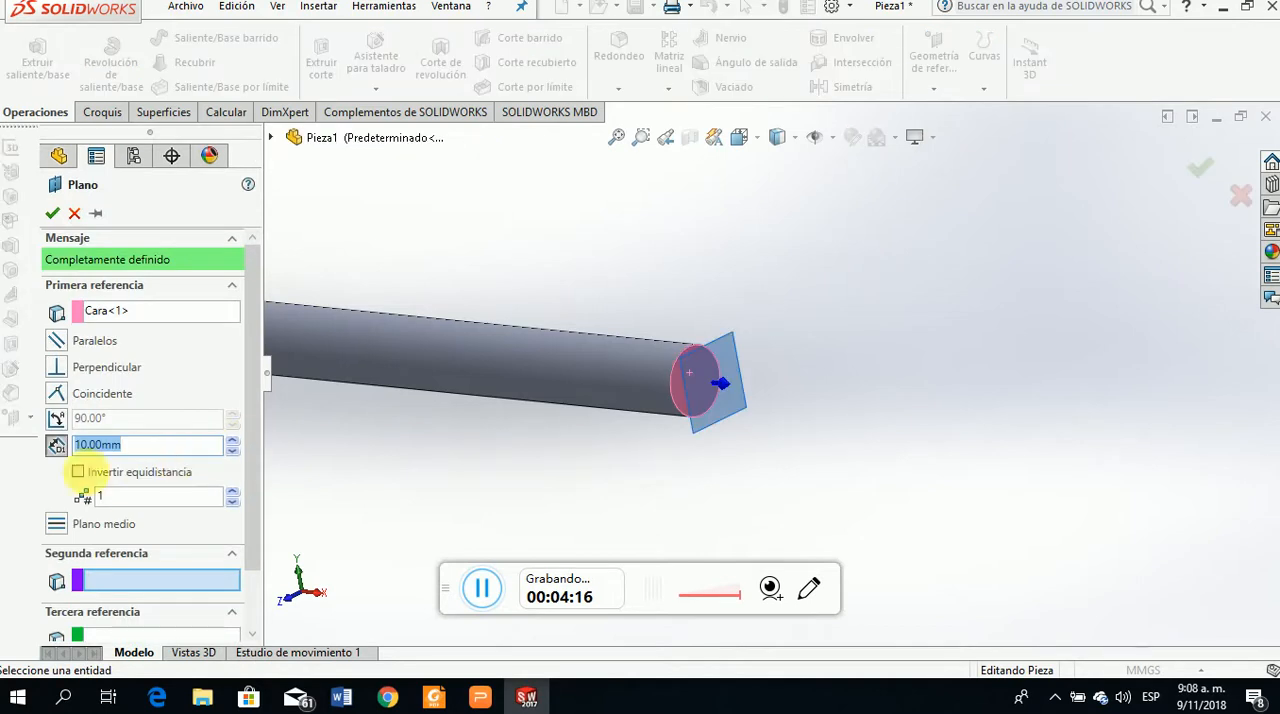
pyautogui.click(78, 471)
pyautogui.moveTo(537, 480); pyautogui.dragTo(608, 486, button='middle')
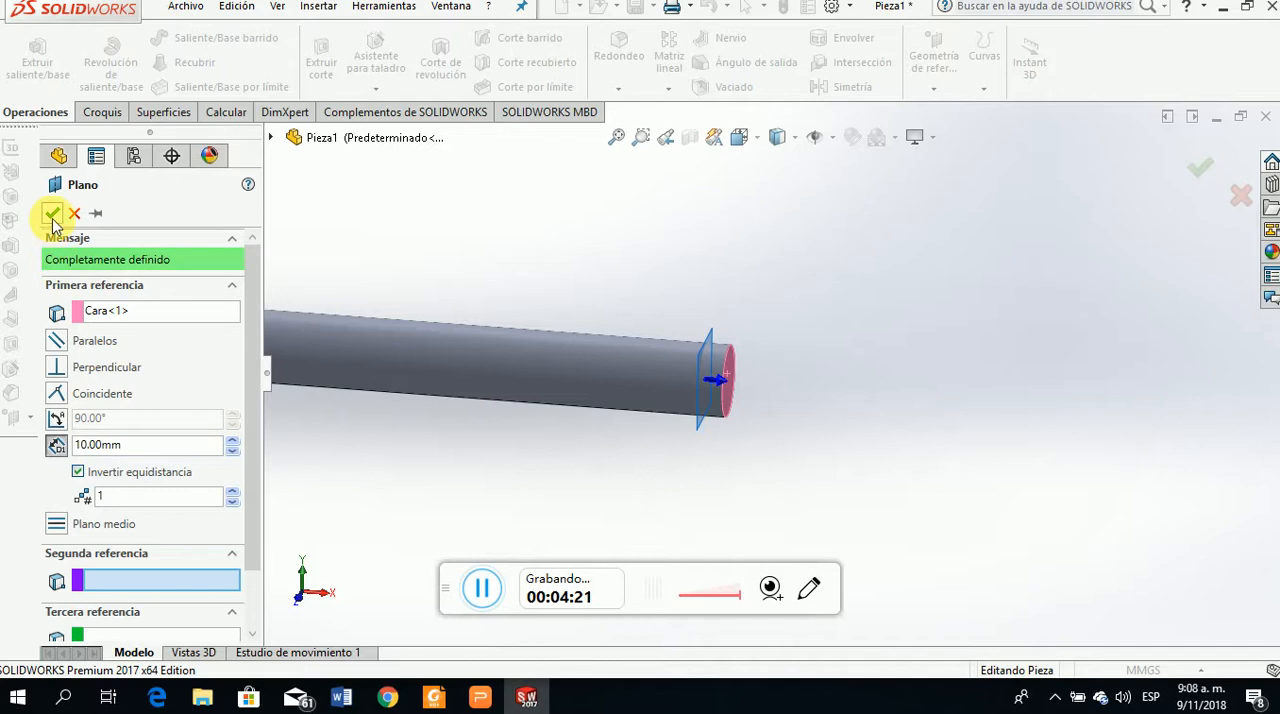
pyautogui.press('Return')
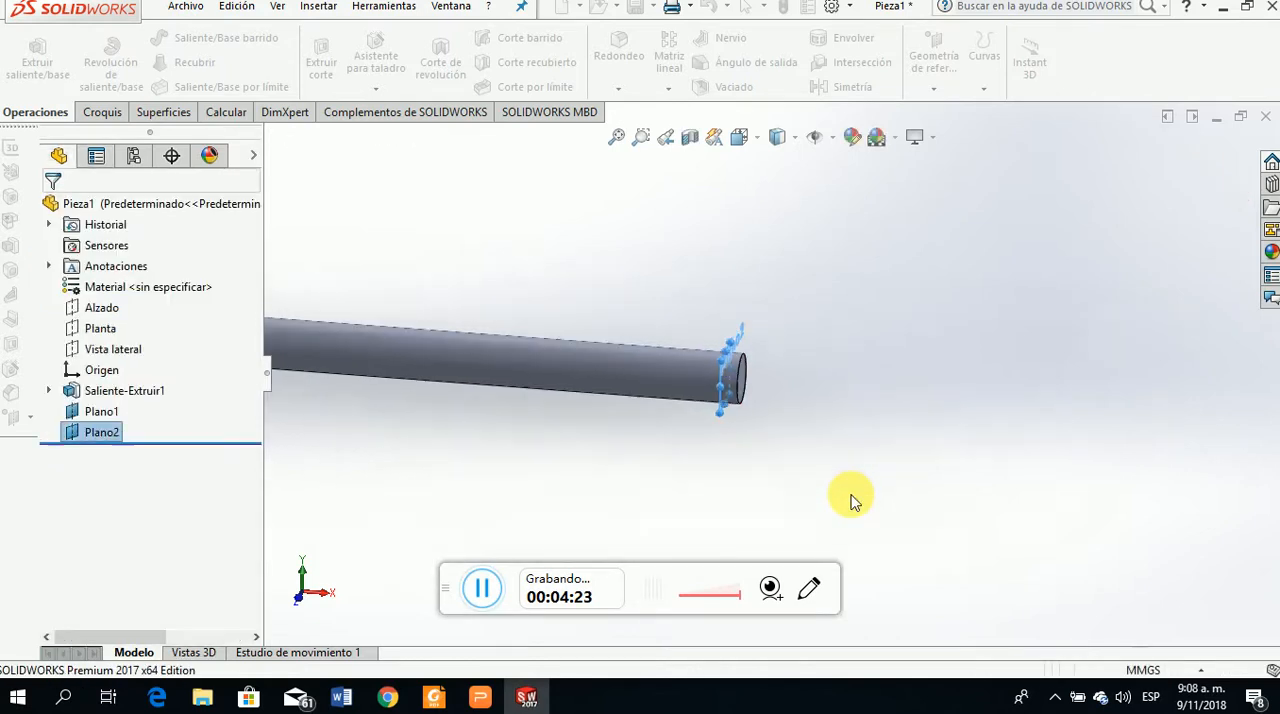
# Consult the shaft figure on the Torsión slide in the presentation and return to SOLIDWORKS
pyautogui.scroll(10, 831, 454)
pyautogui.scroll(-6, 612, 361)
pyautogui.click(484, 696)
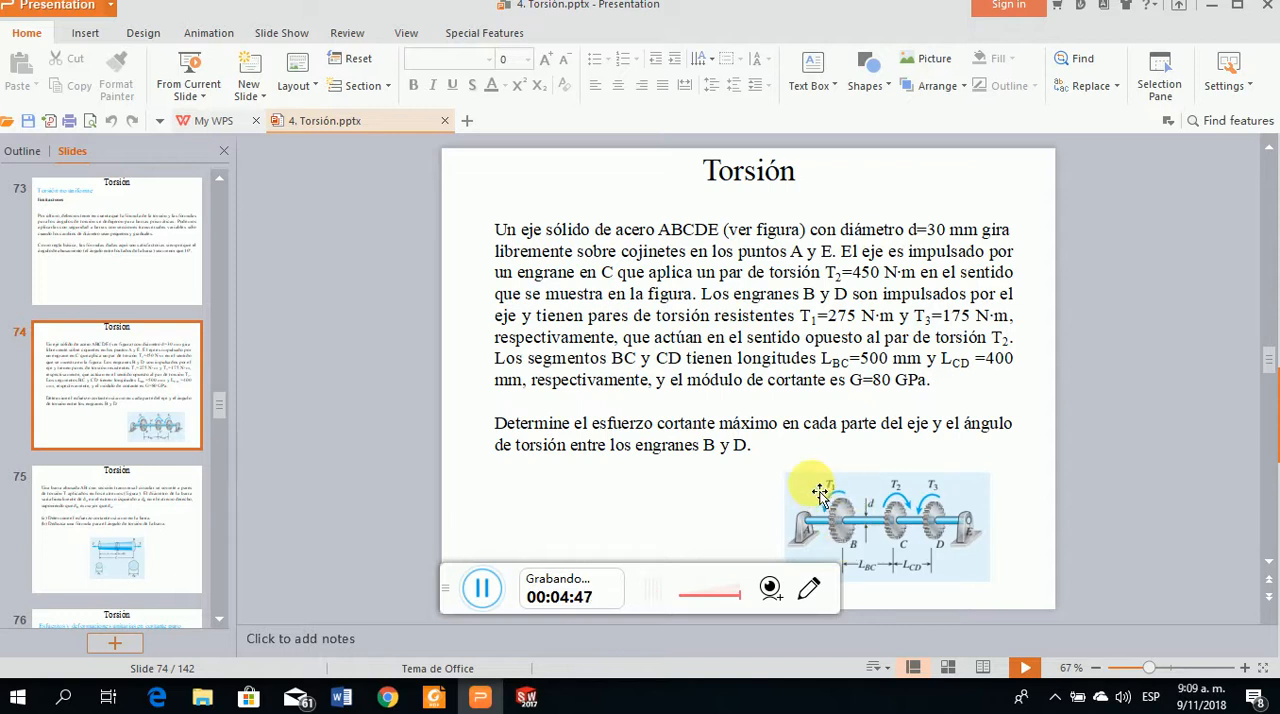
pyautogui.click(527, 700)
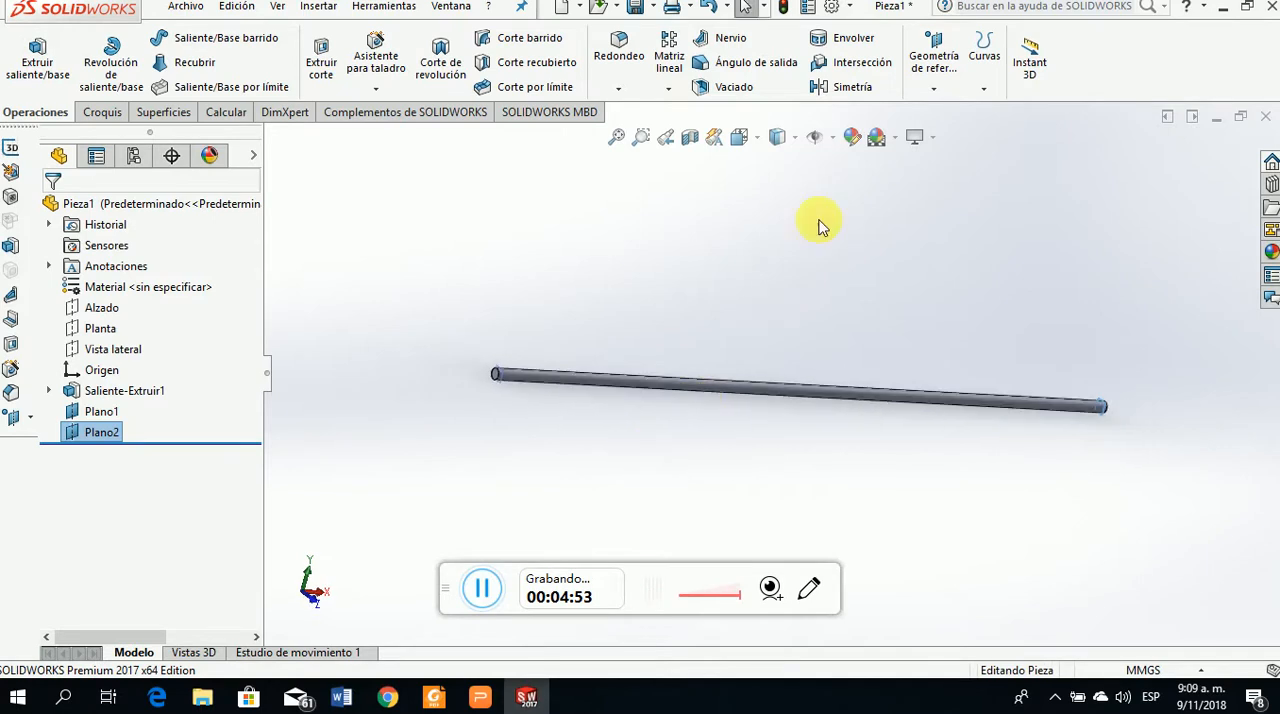
# Create a reference plane 505 mm from the shaft's starting end face, with the offset inverted so the plane crosses the shaft
pyautogui.click(932, 87)
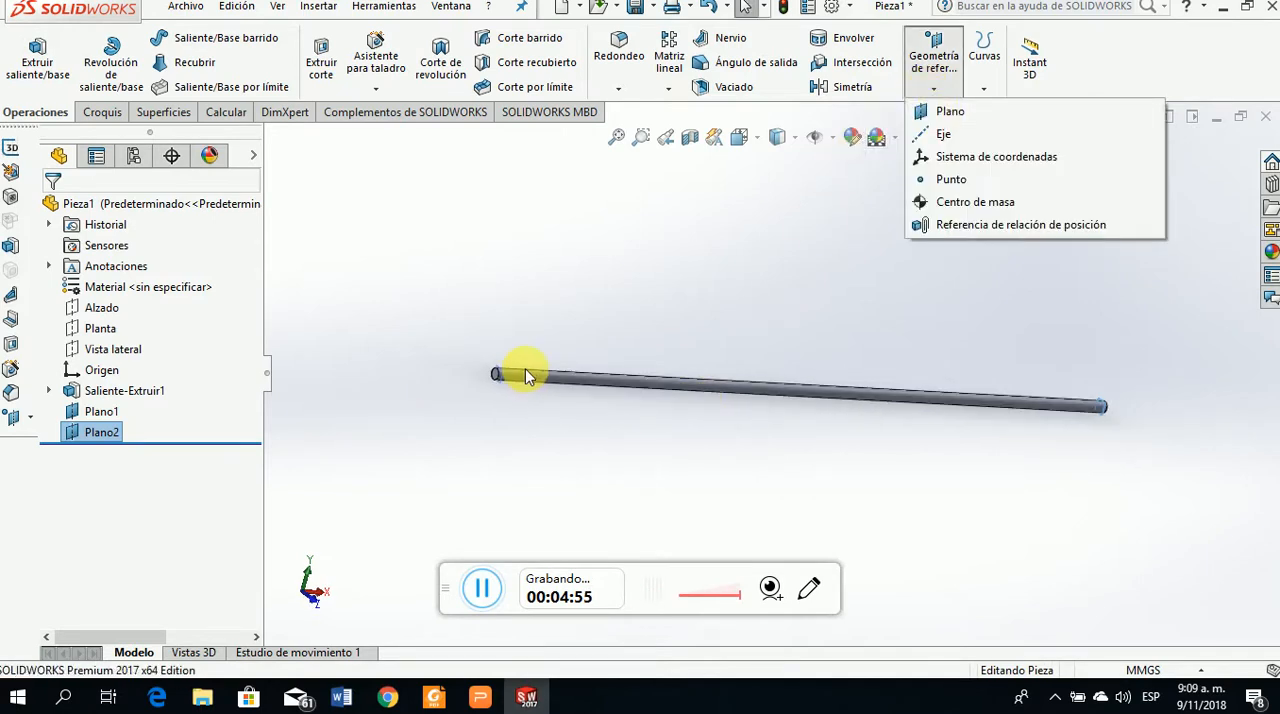
pyautogui.scroll(-5, 520, 395)
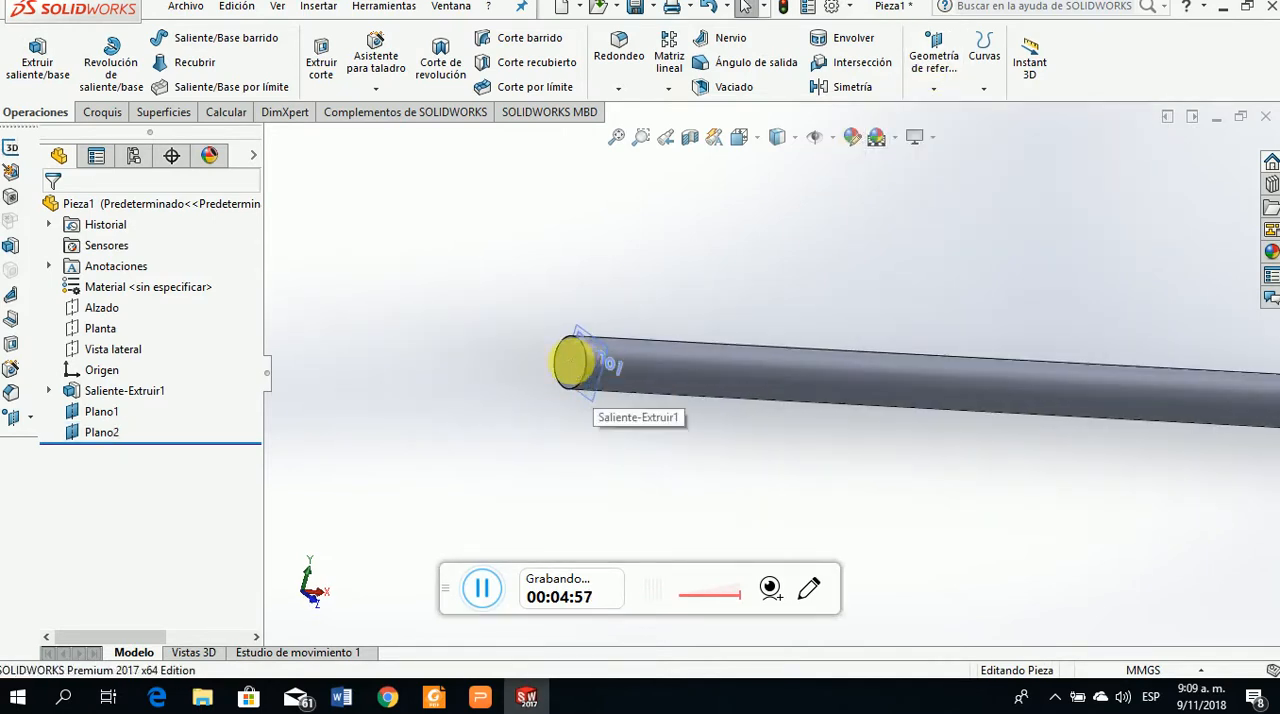
pyautogui.click(590, 365)
pyautogui.click(521, 376)
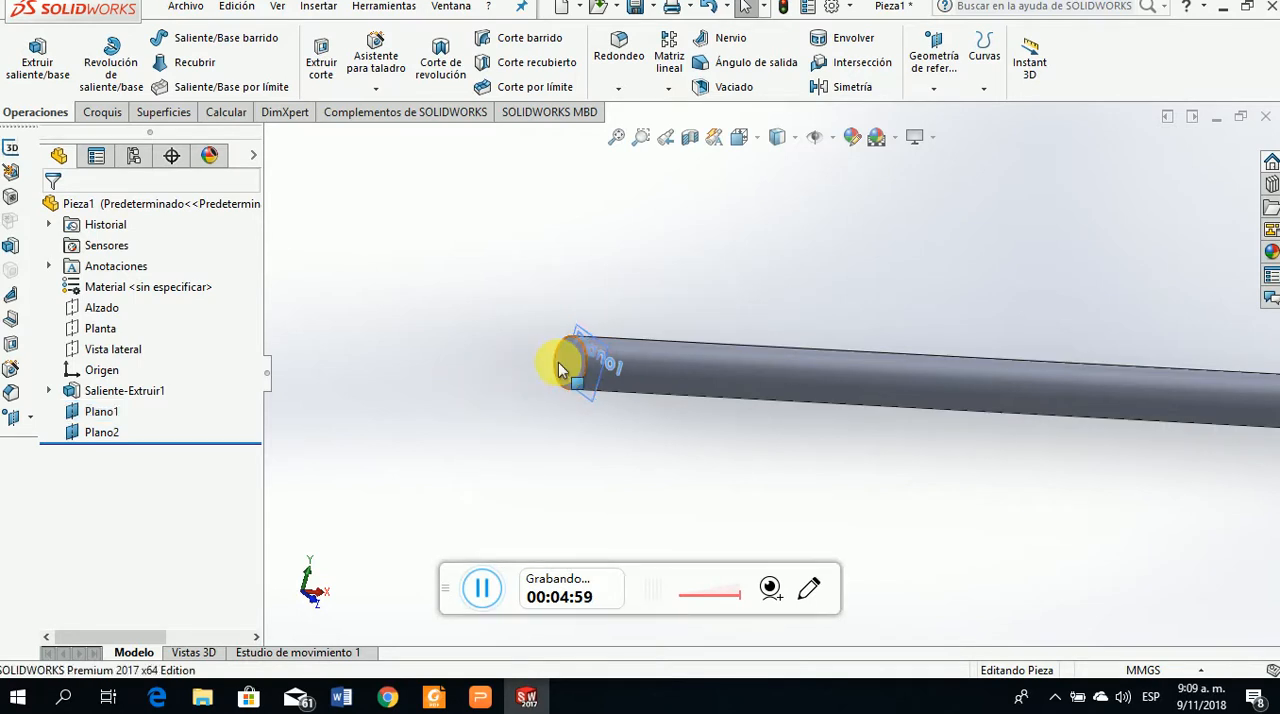
pyautogui.click(560, 362)
pyautogui.click(933, 89)
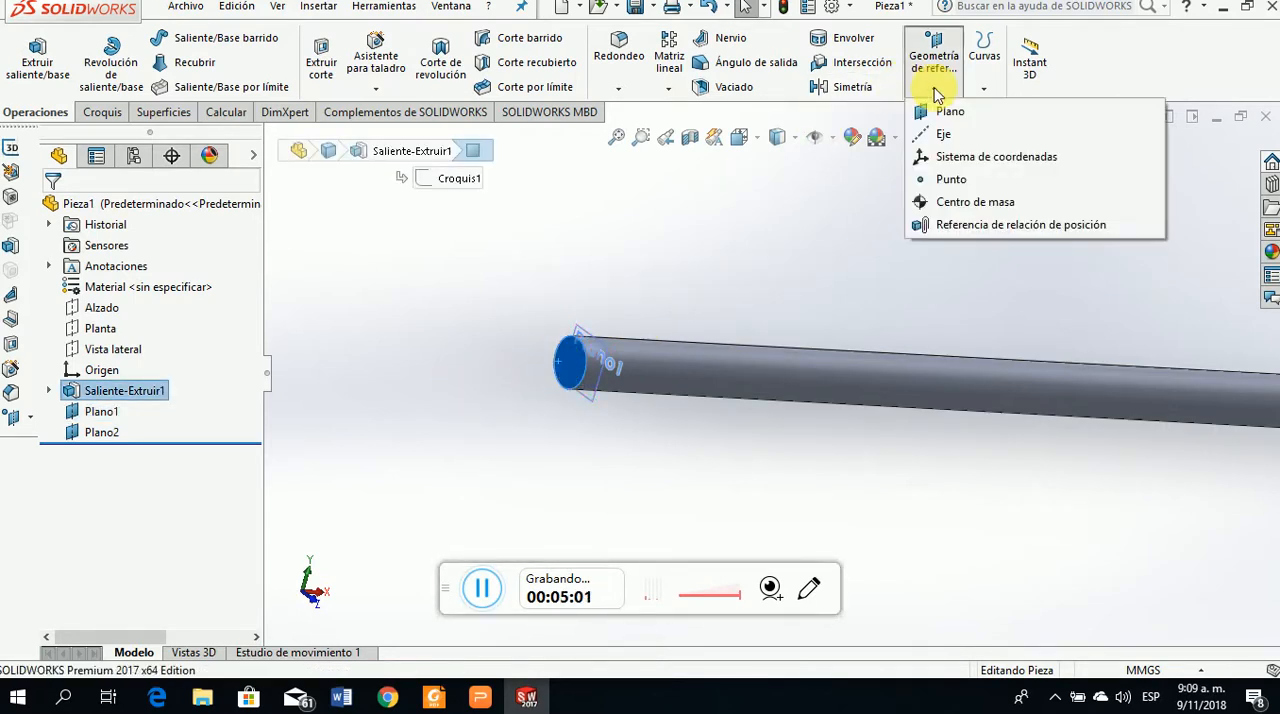
pyautogui.click(945, 112)
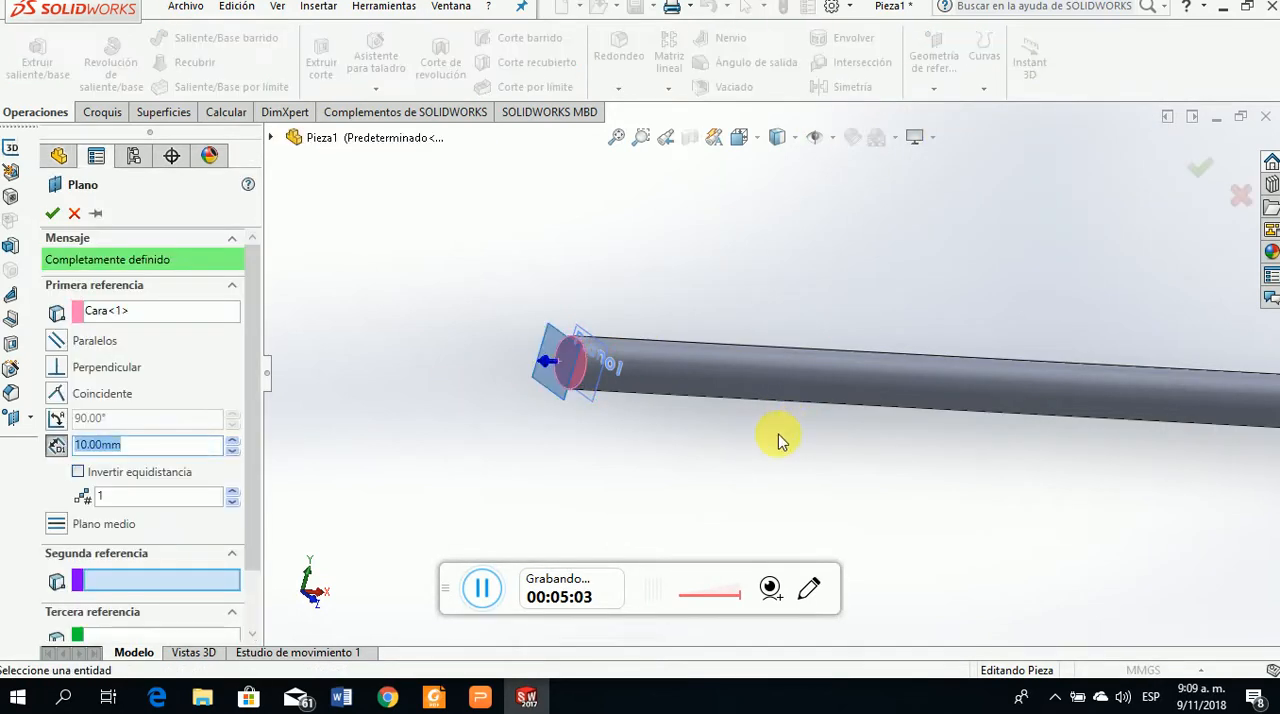
pyautogui.scroll(6, 777, 437)
pyautogui.moveTo(951, 441); pyautogui.dragTo(820, 480, button='middle')
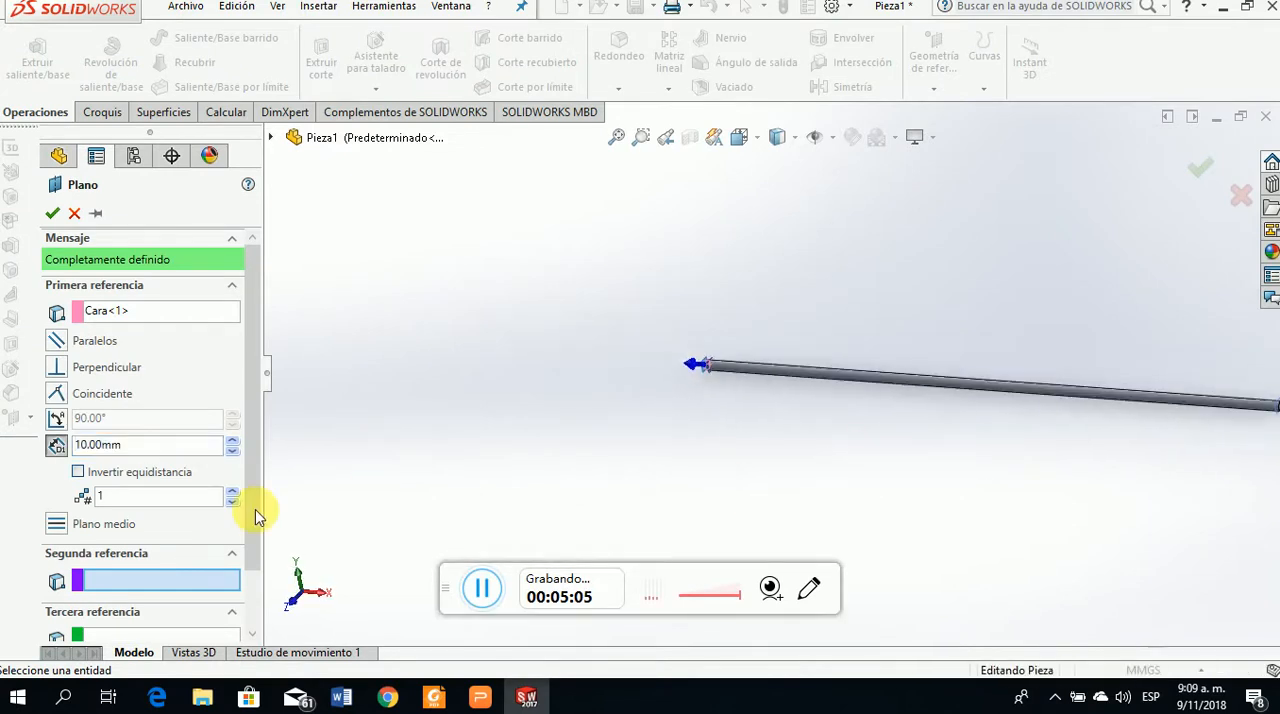
pyautogui.click(78, 471)
pyautogui.click(94, 447)
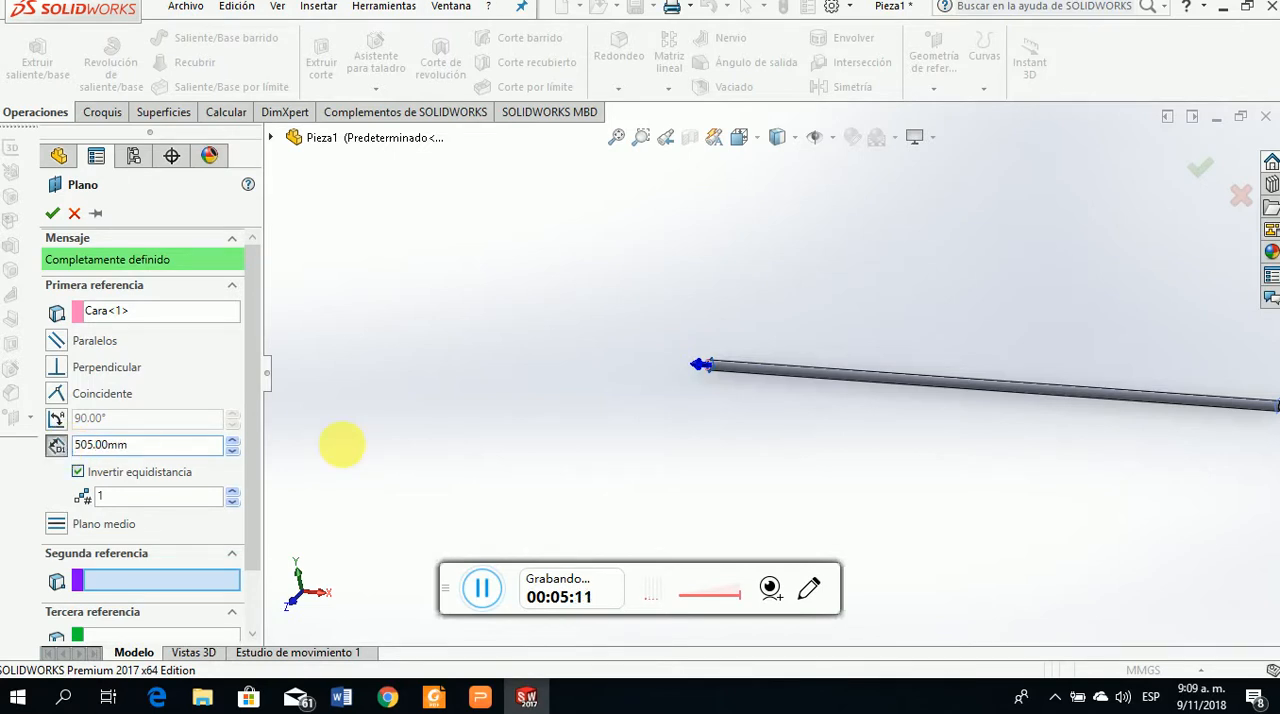
pyautogui.click(51, 213)
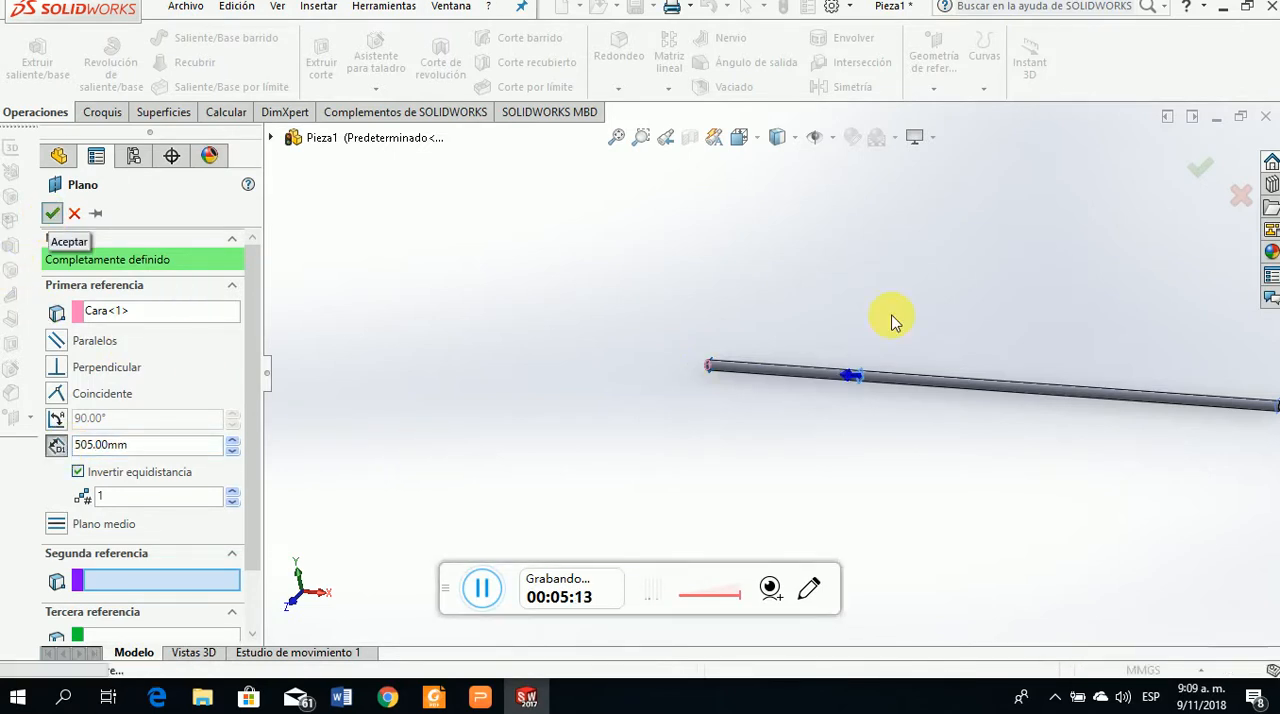
# Create a reference plane offset 10 mm from Plano3 toward the shaft's starting end
pyautogui.click(860, 376)
pyautogui.scroll(-8, 814, 371)
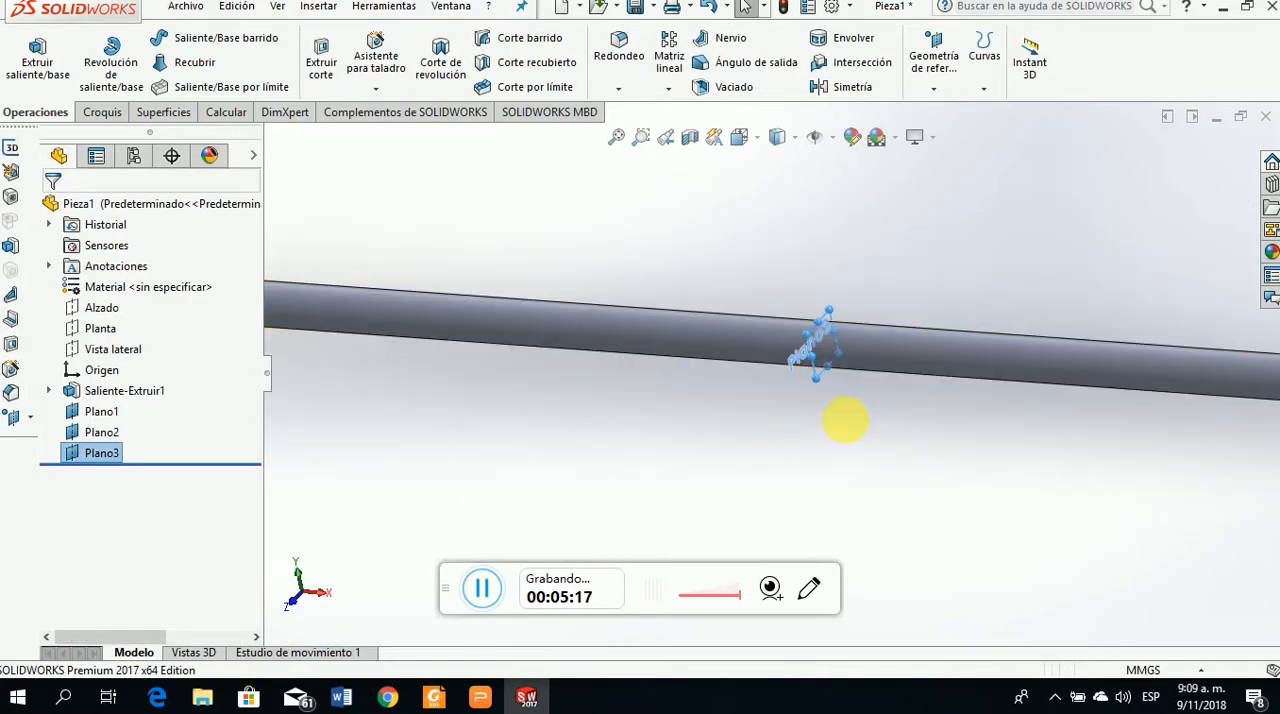
pyautogui.moveTo(888, 407); pyautogui.dragTo(916, 410, button='middle')
pyautogui.click(908, 406)
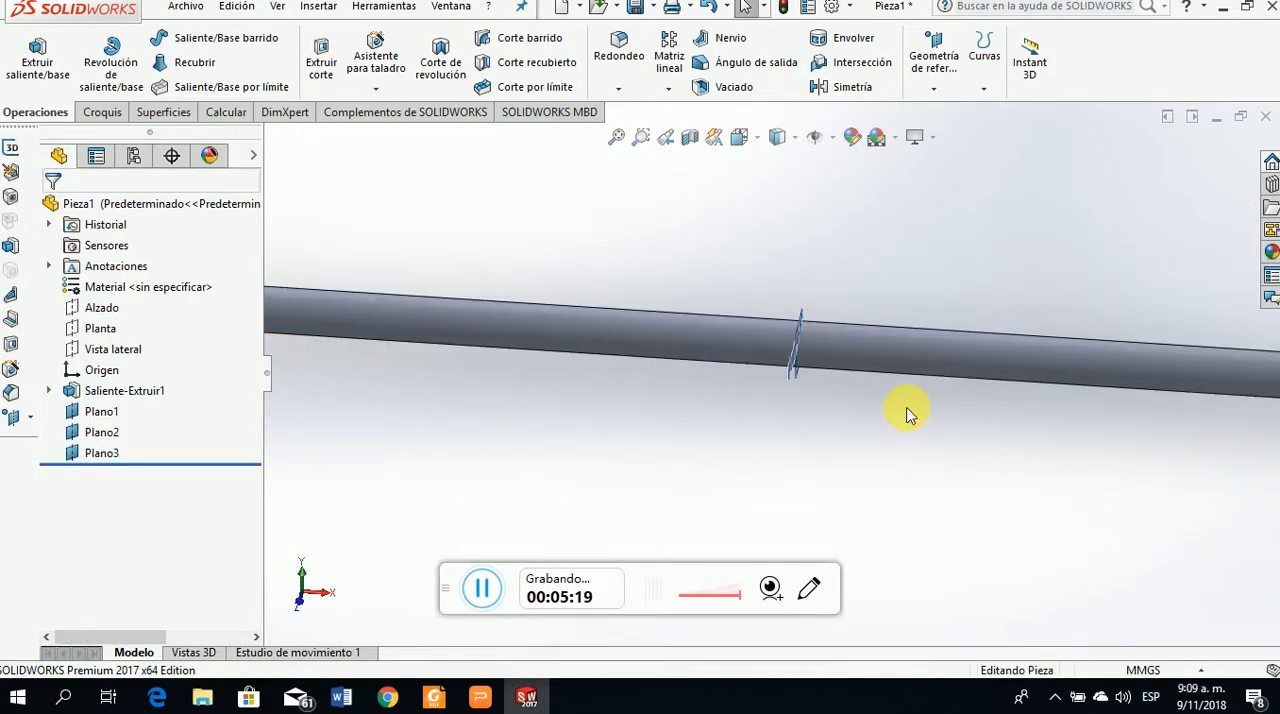
pyautogui.click(794, 336)
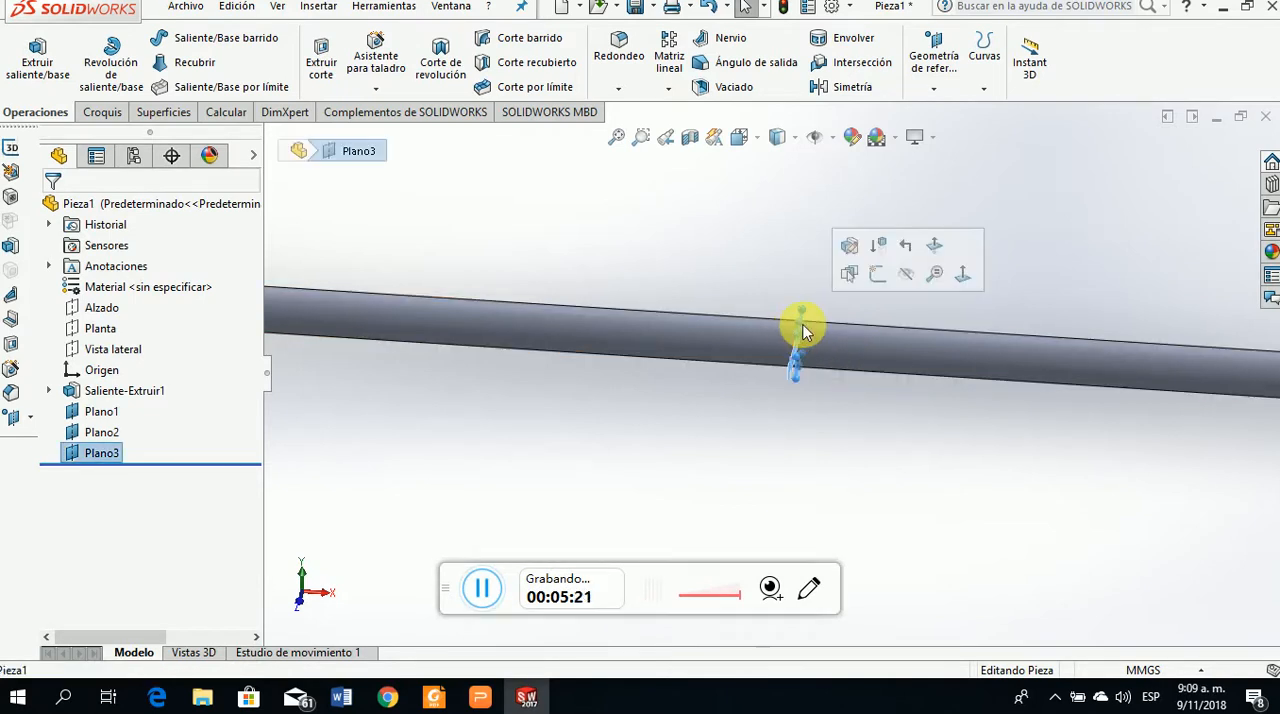
pyautogui.click(938, 90)
pyautogui.click(948, 112)
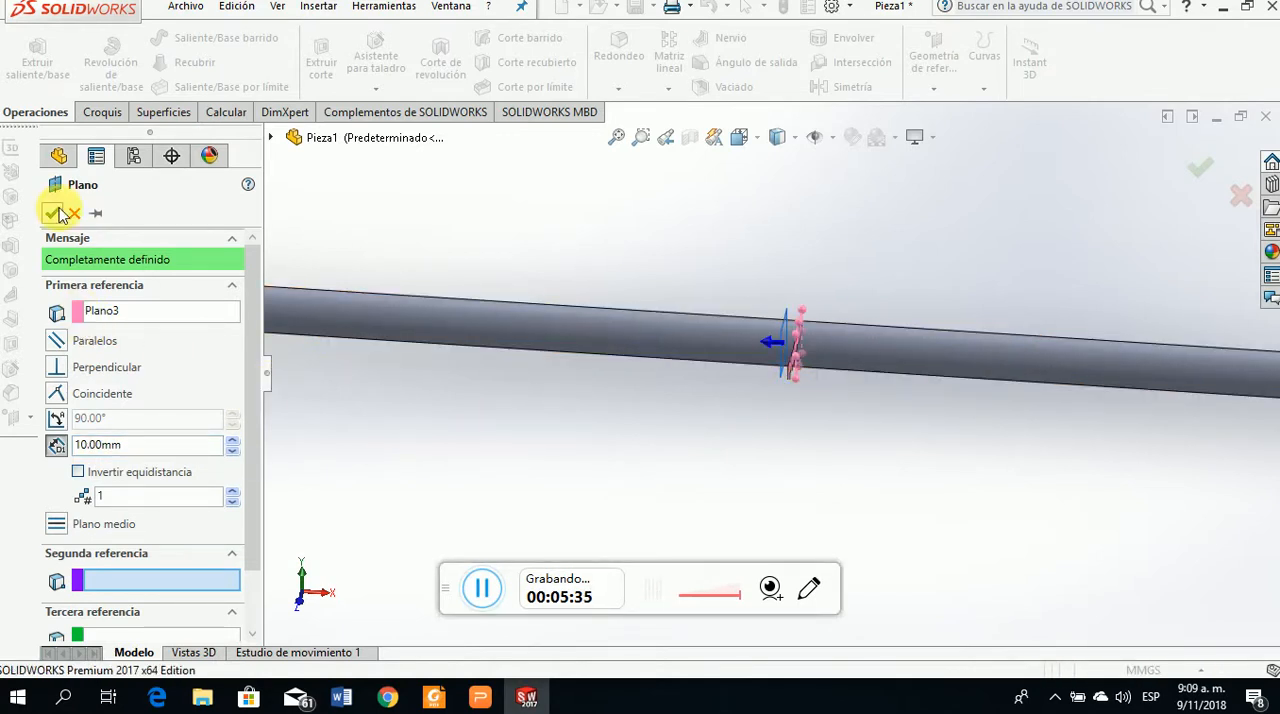
pyautogui.rightClick(625, 405)
pyautogui.scroll(3, 661, 432)
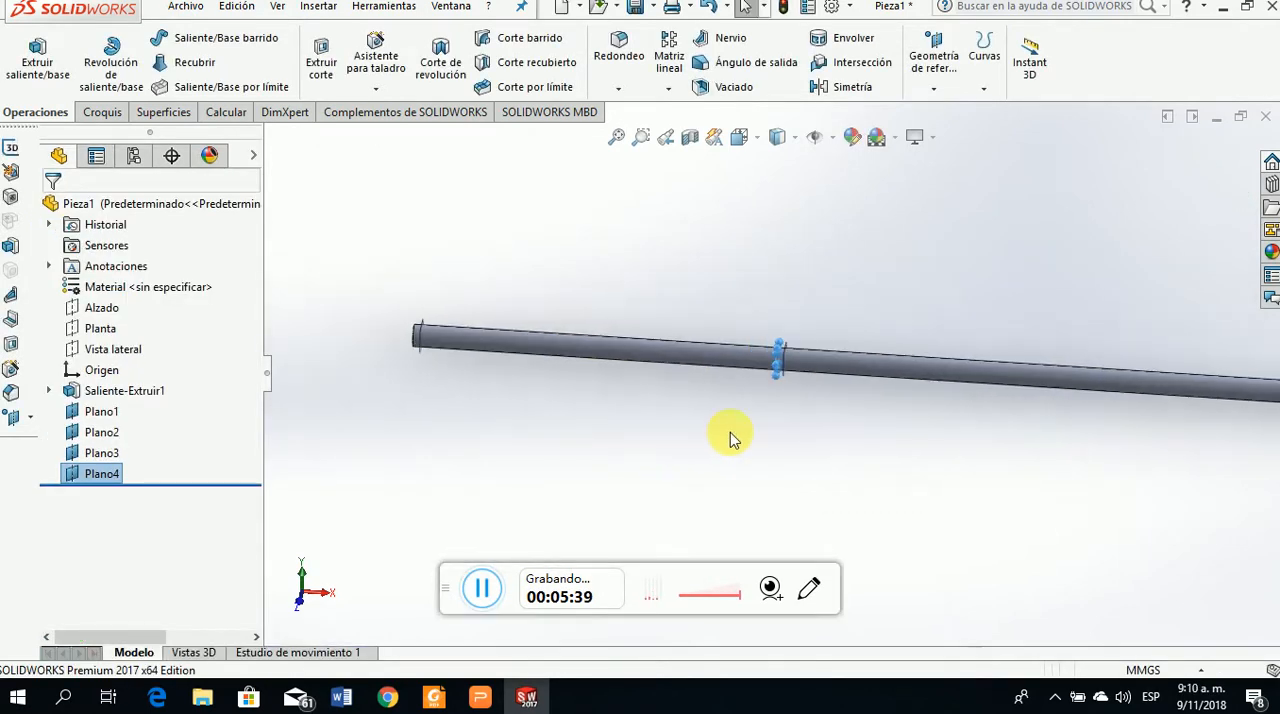
# Review the BC and CD segment lengths in the torsion problem on slide 74 of the presentation and return to SOLIDWORKS
pyautogui.click(481, 697)
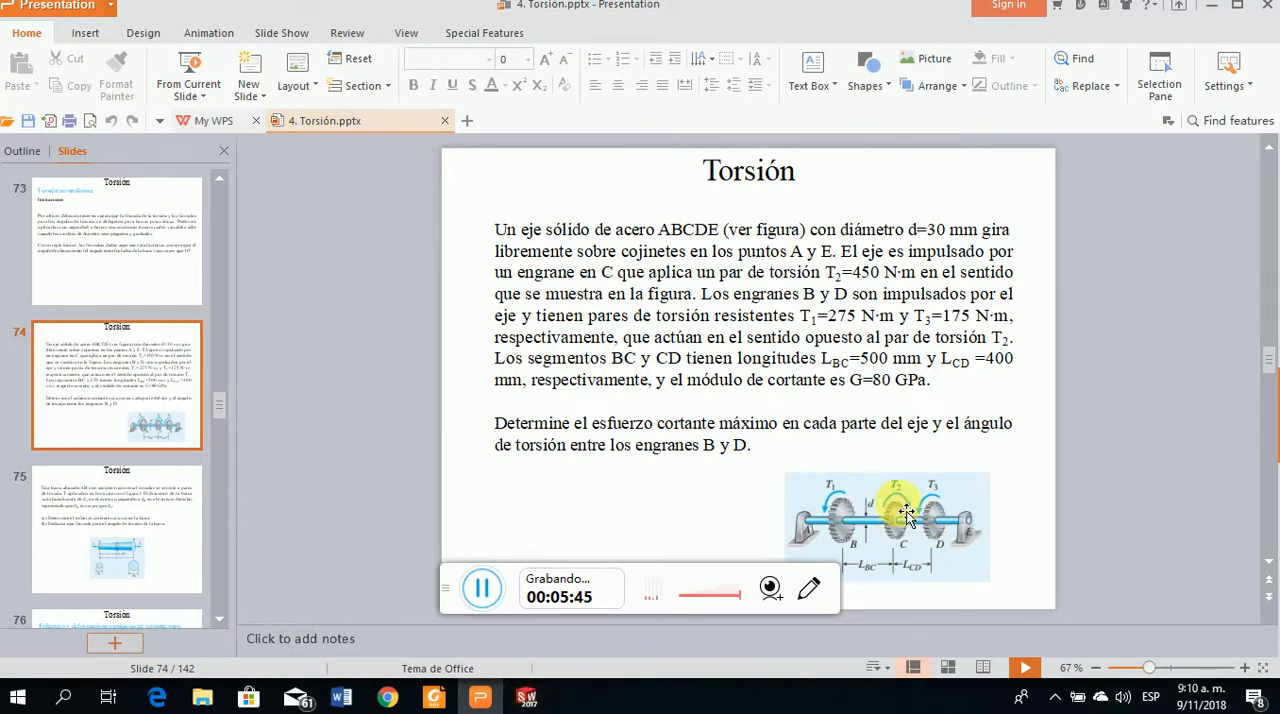
pyautogui.scroll(2, 880, 510)
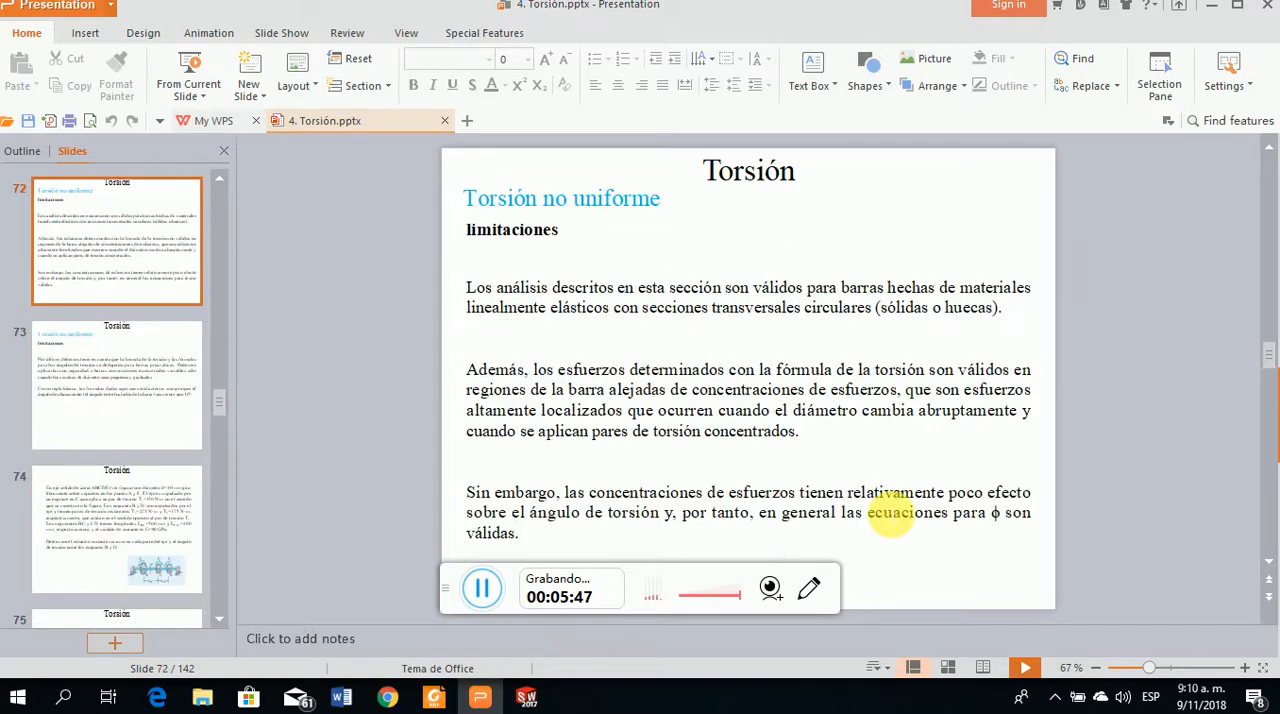
pyautogui.click(151, 527)
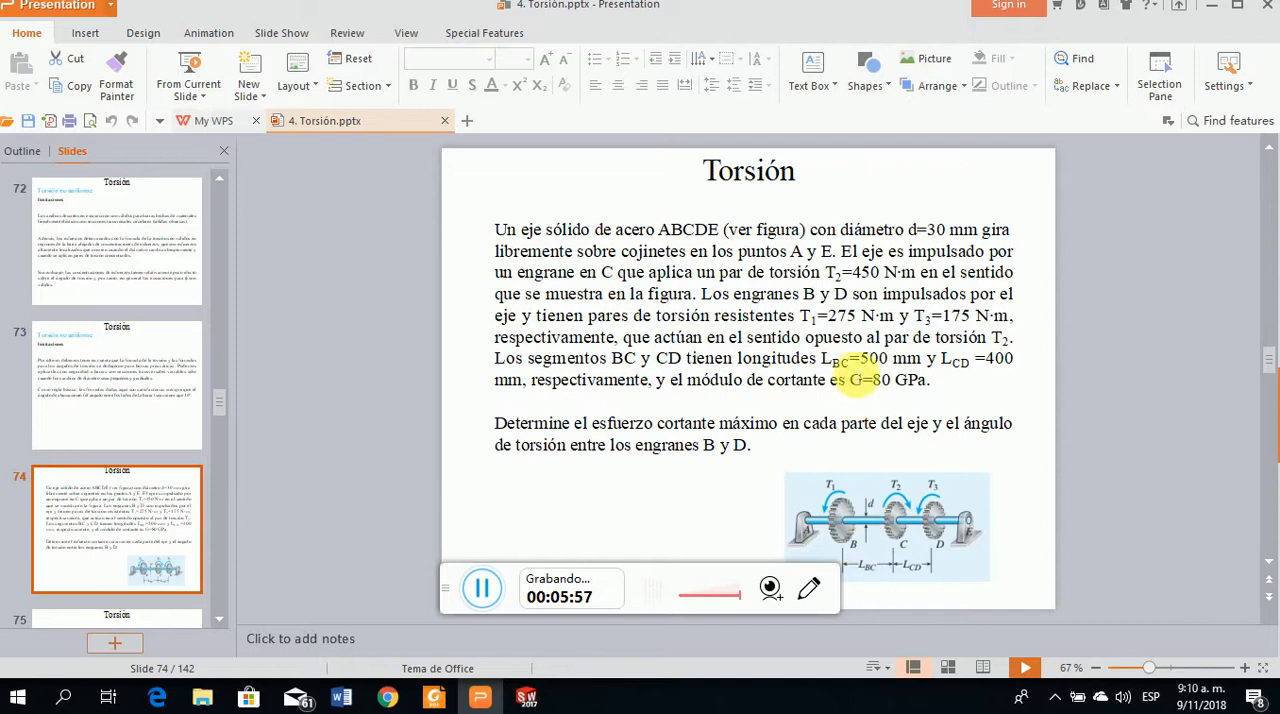
pyautogui.click(527, 700)
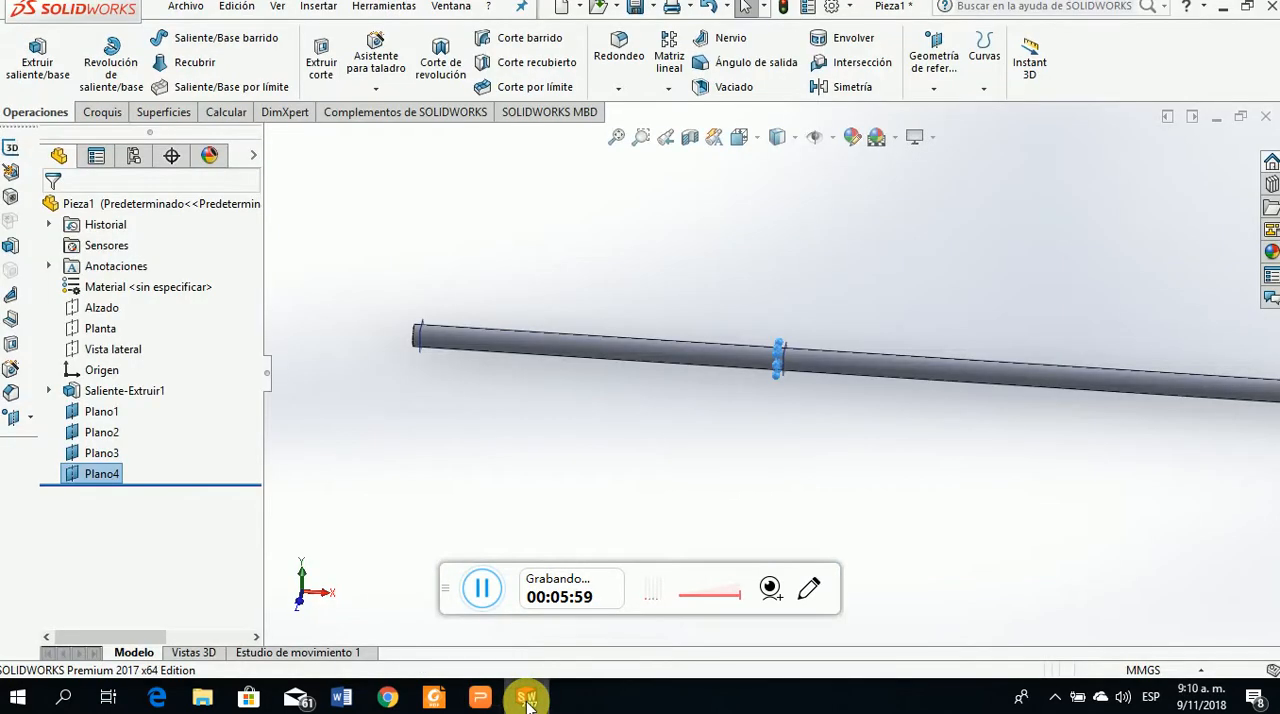
# Create a reference plane 500 mm from Plano4, with the offset inverted toward the shaft's far end
pyautogui.scroll(-2, 880, 440)
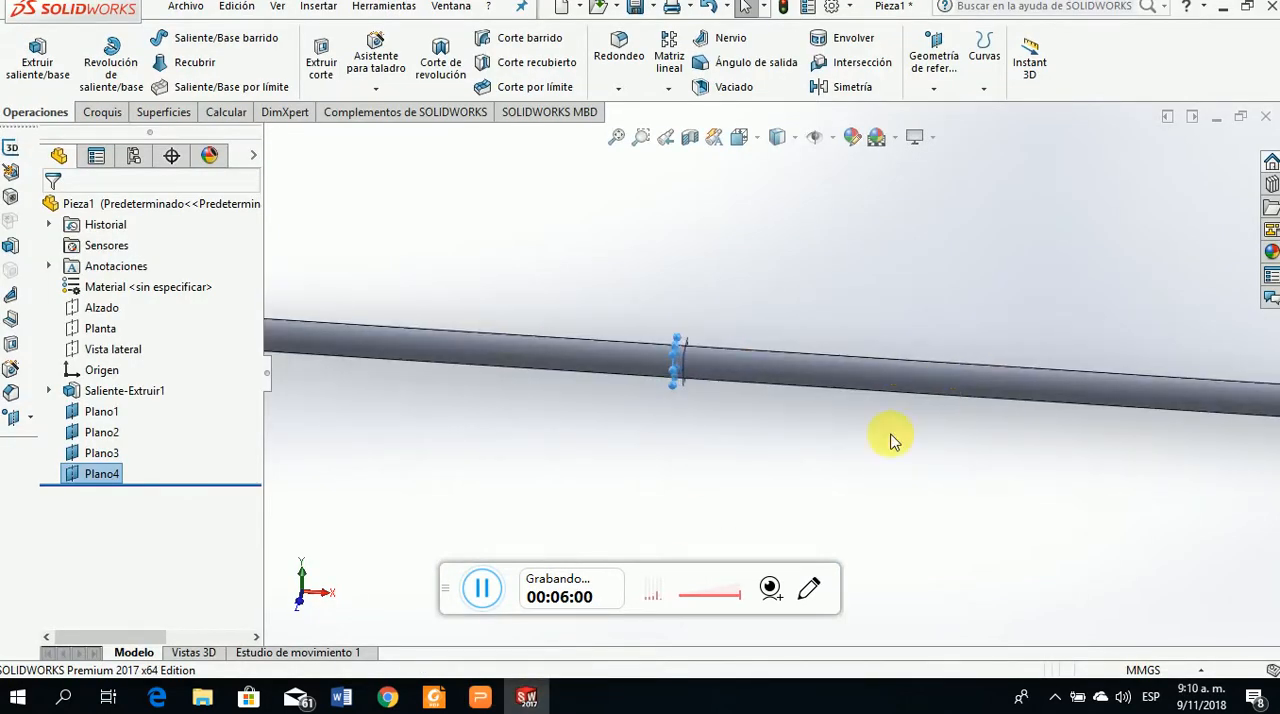
pyautogui.click(672, 370)
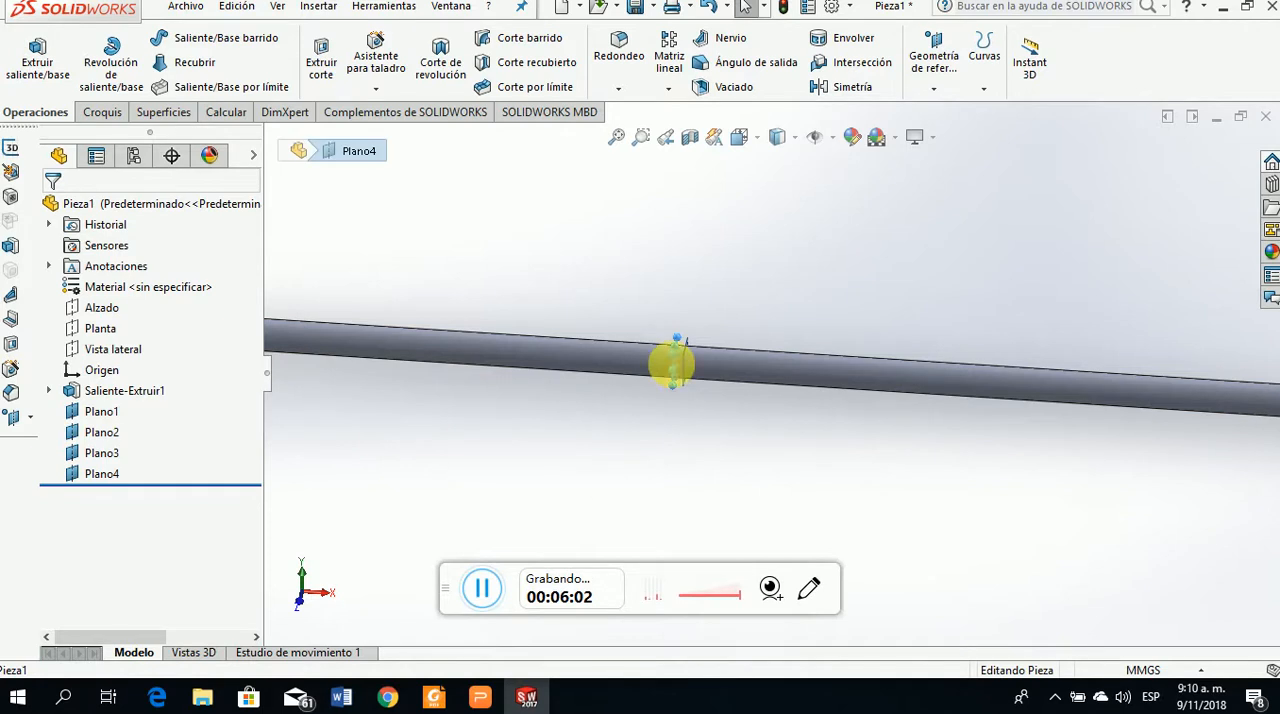
pyautogui.click(934, 89)
pyautogui.click(945, 112)
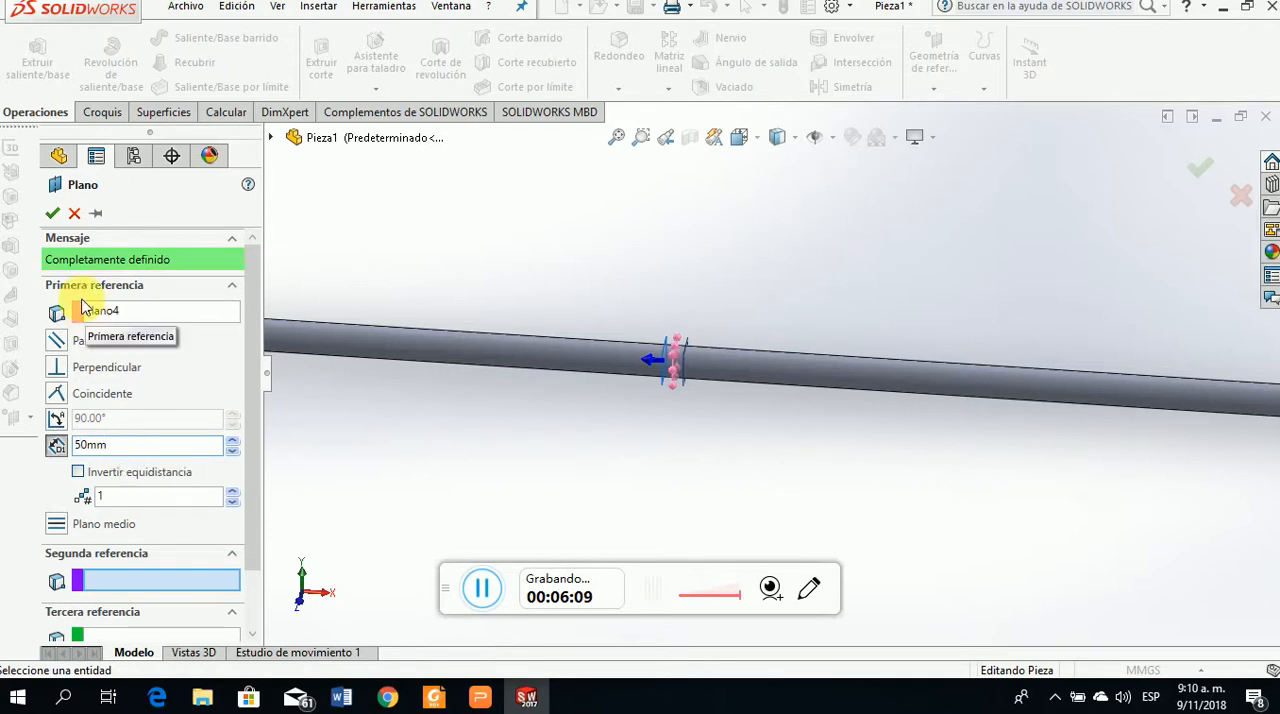
pyautogui.press('BackSpace')
pyautogui.write('0mm')
pyautogui.click(405, 430)
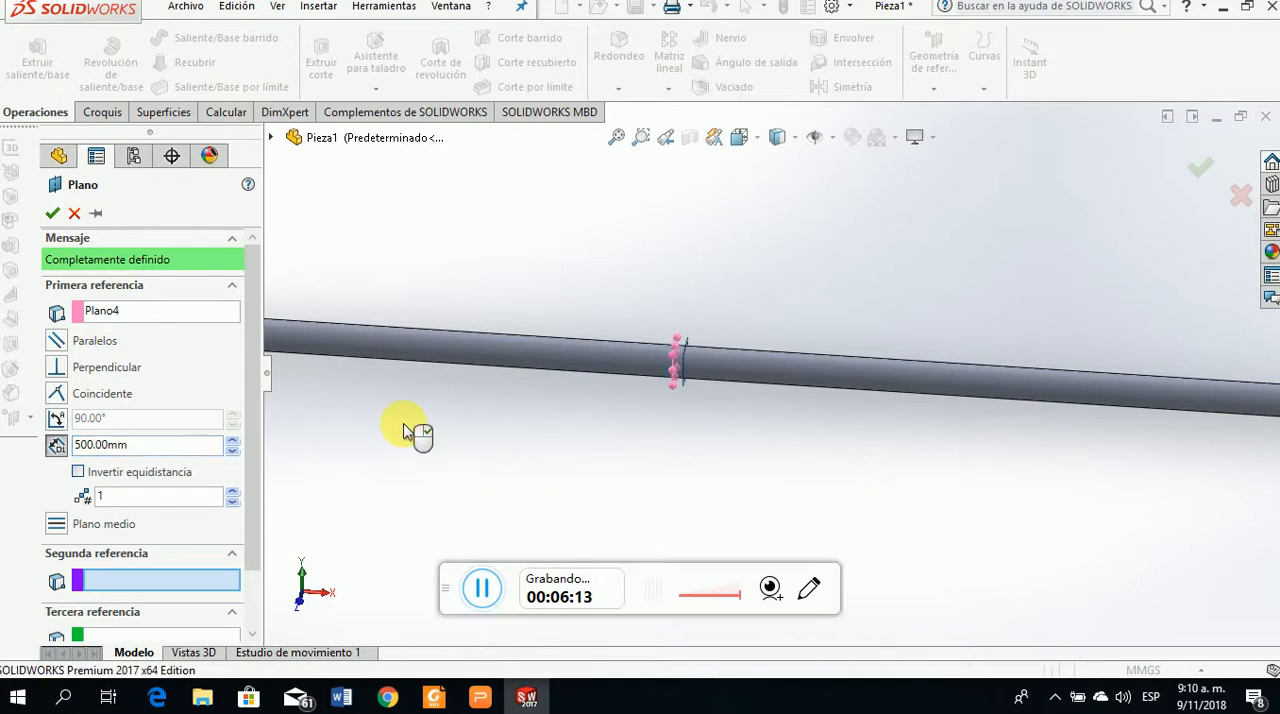
pyautogui.scroll(3, 634, 418)
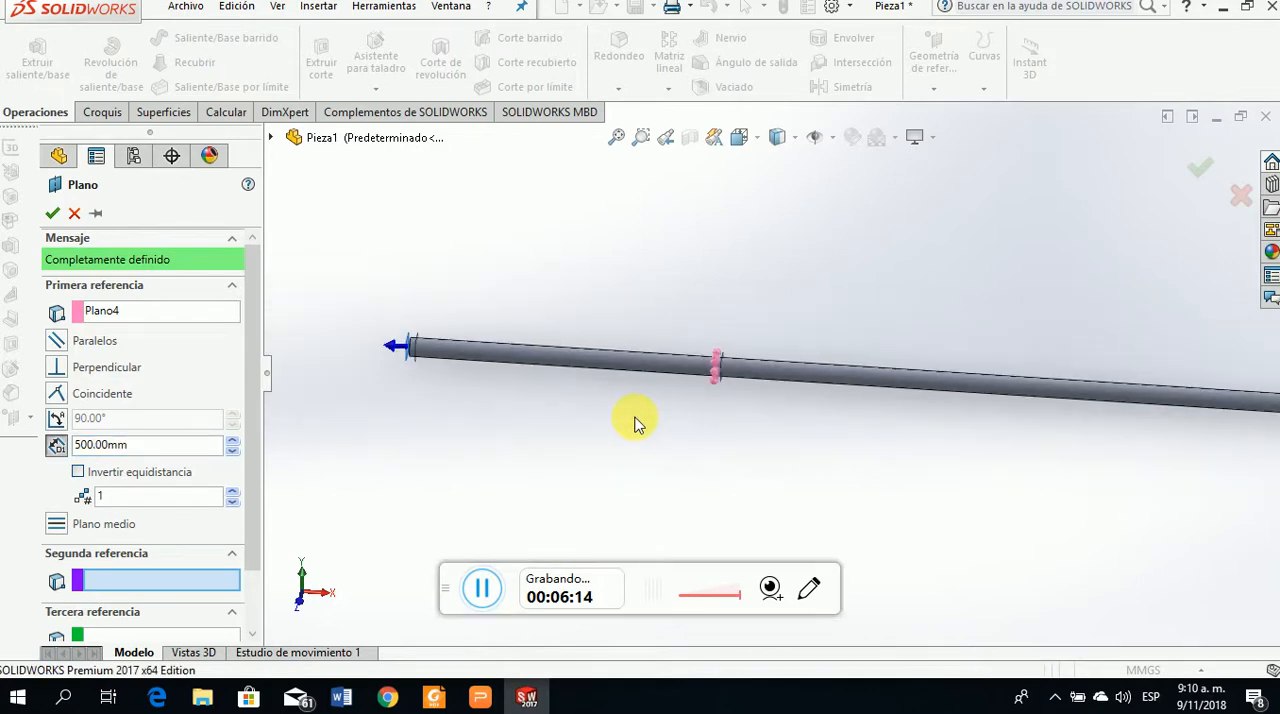
pyautogui.click(78, 471)
pyautogui.scroll(-2, 1065, 387)
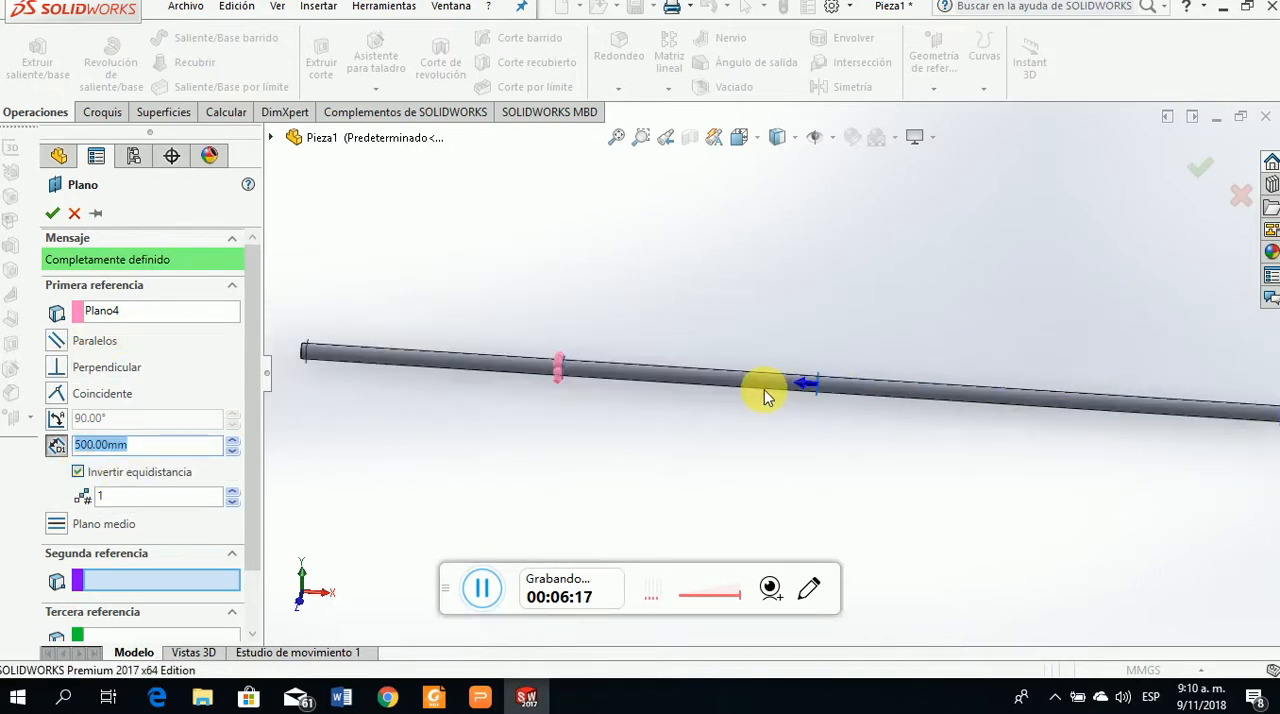
pyautogui.click(52, 213)
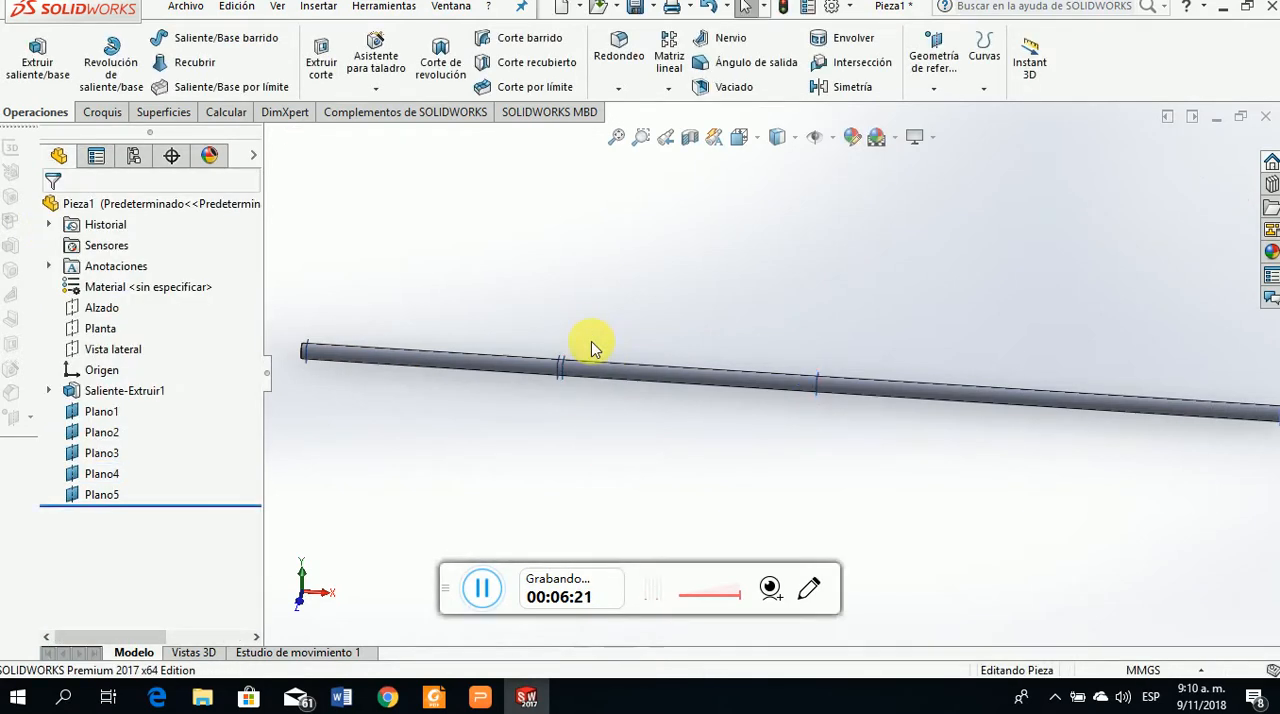
# Create a reference plane 500 mm from Plano3, with the offset inverted toward the shaft's far end
pyautogui.scroll(-2, 593, 360)
pyautogui.scroll(-2, 598, 388)
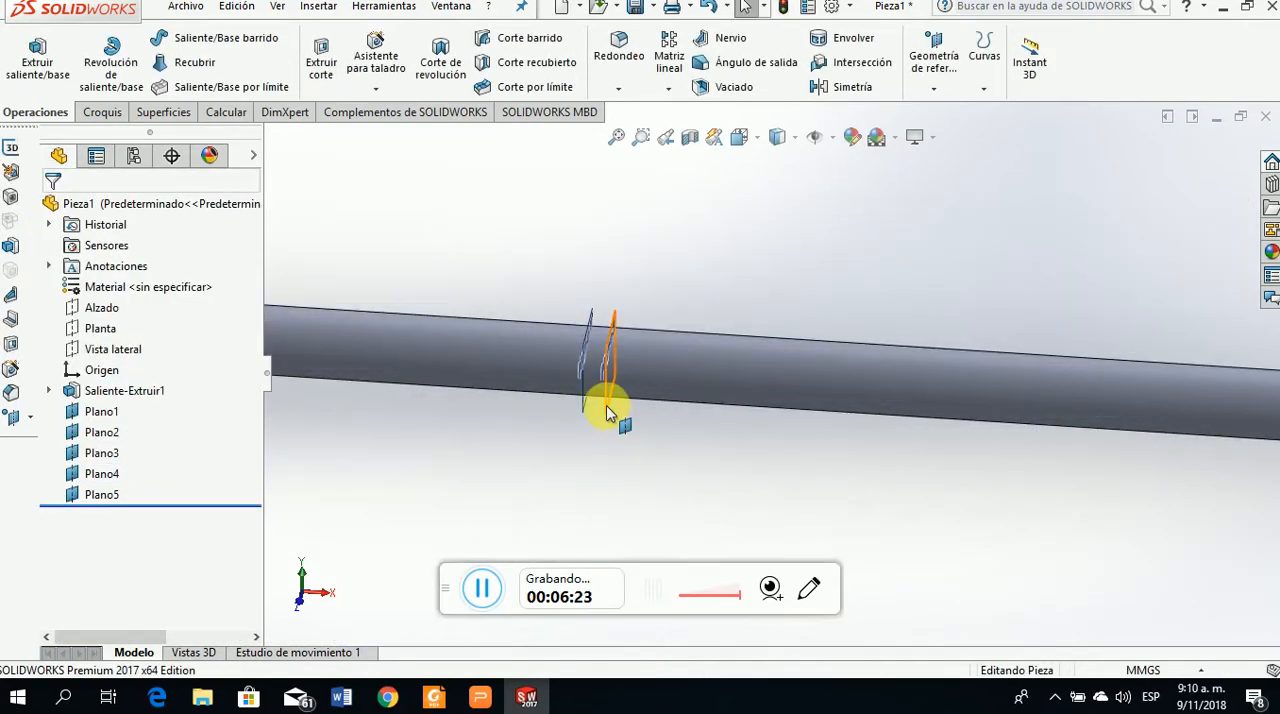
pyautogui.click(606, 405)
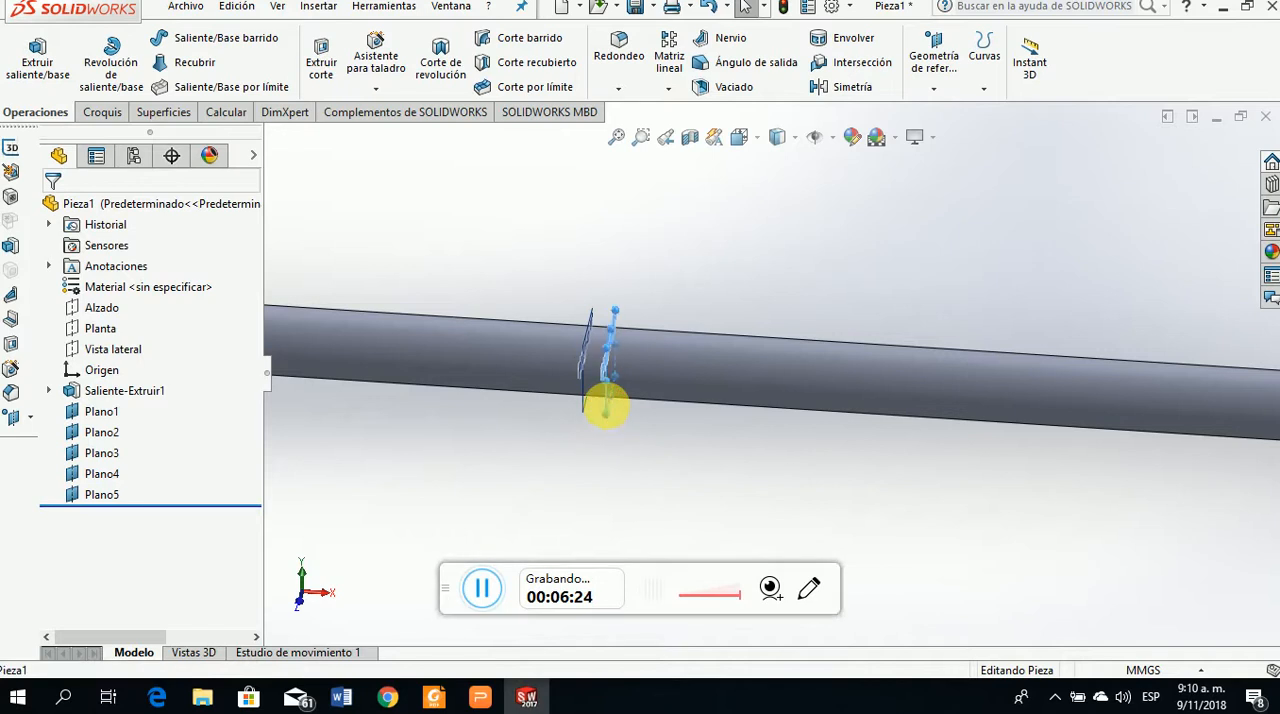
pyautogui.click(933, 89)
pyautogui.click(947, 117)
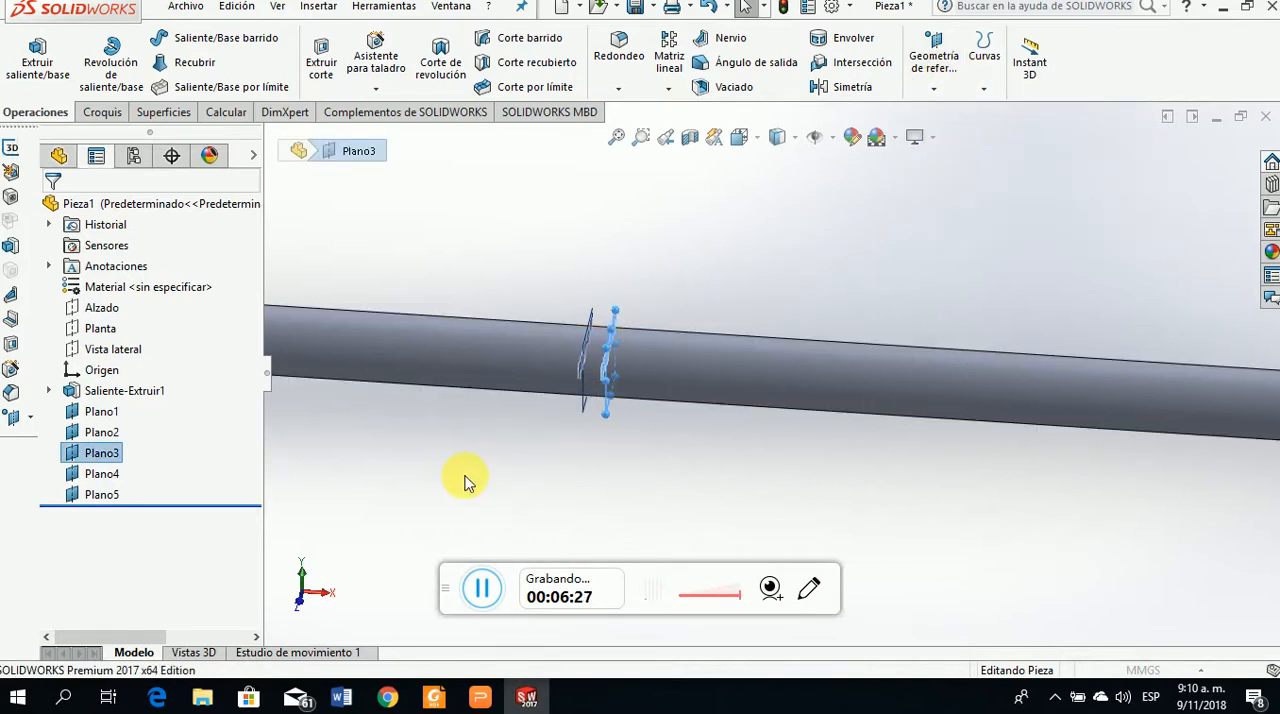
pyautogui.click(78, 473)
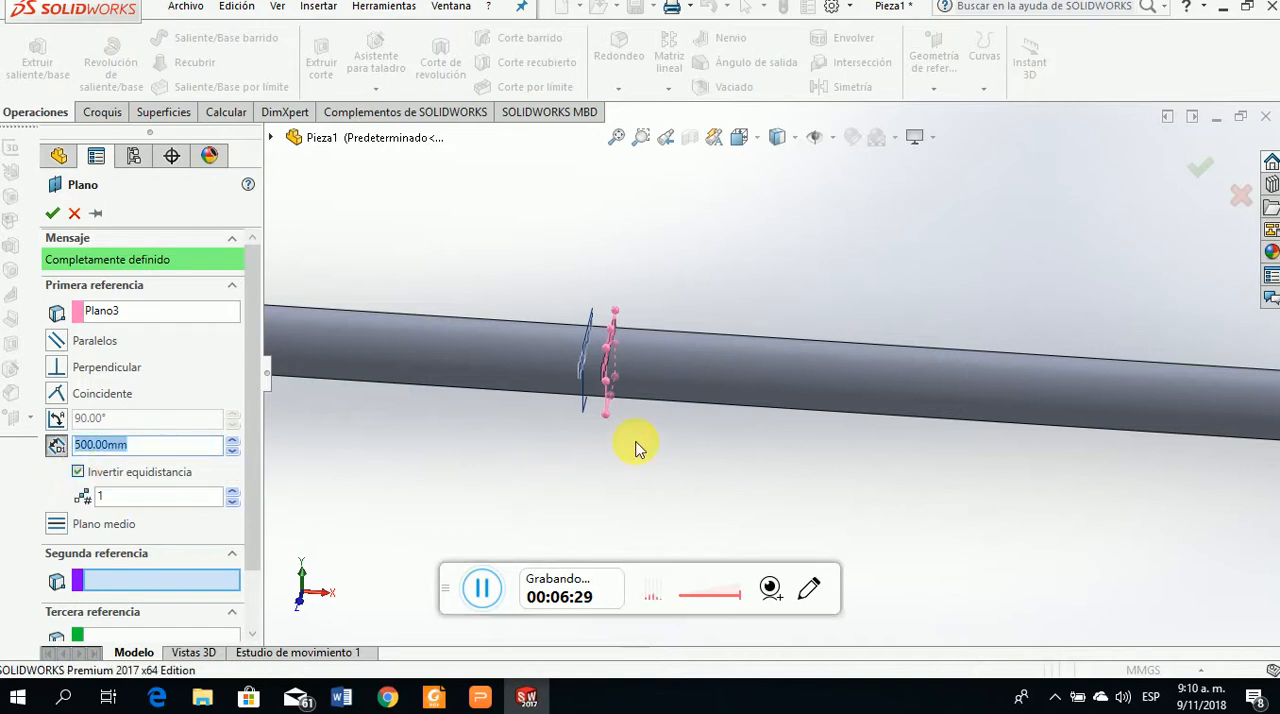
pyautogui.scroll(5, 634, 443)
pyautogui.scroll(-3, 870, 360)
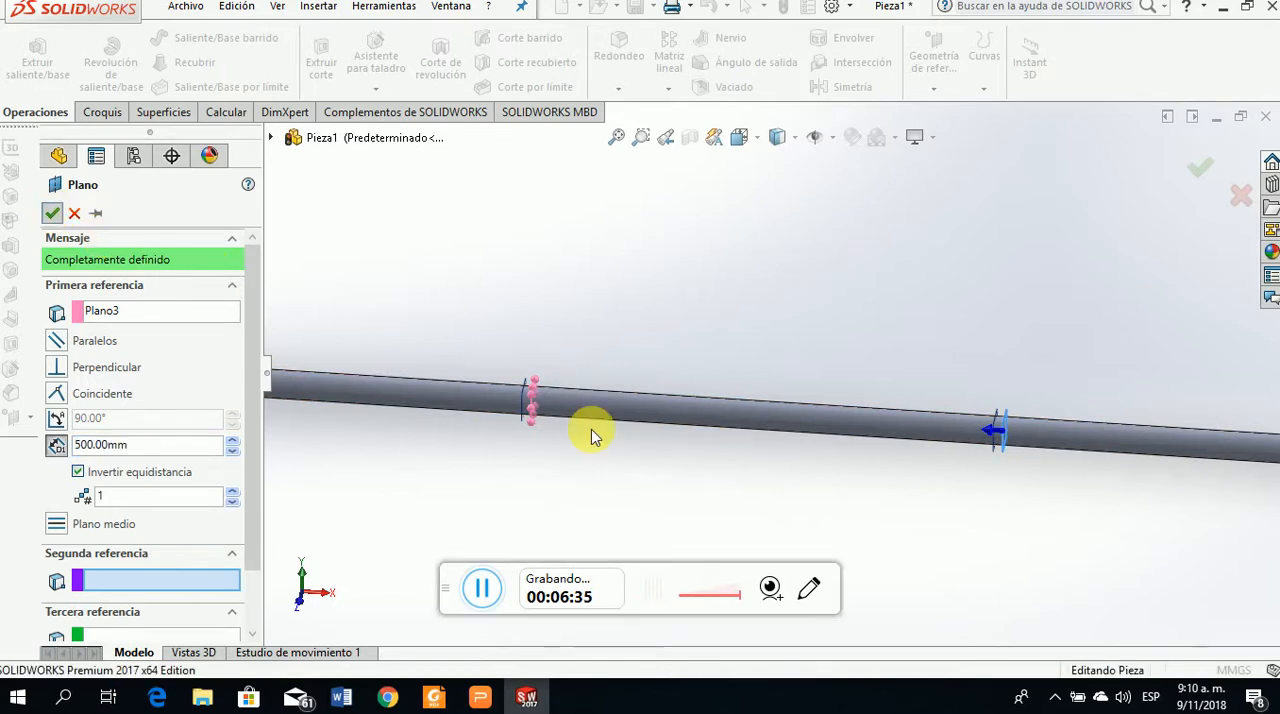
pyautogui.rightClick(640, 475)
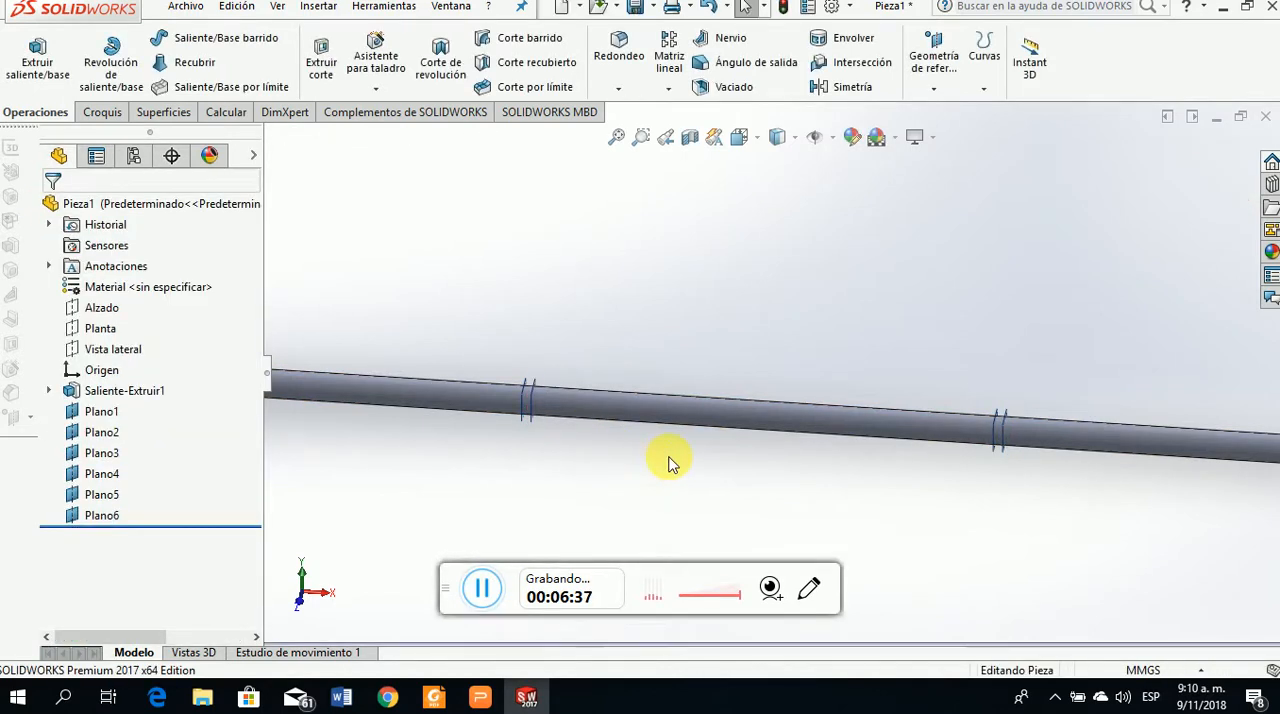
# Check the planes along the shaft against the gear figure and CD segment length in the torsion presentation, and return to SOLIDWORKS
pyautogui.scroll(2, 600, 448)
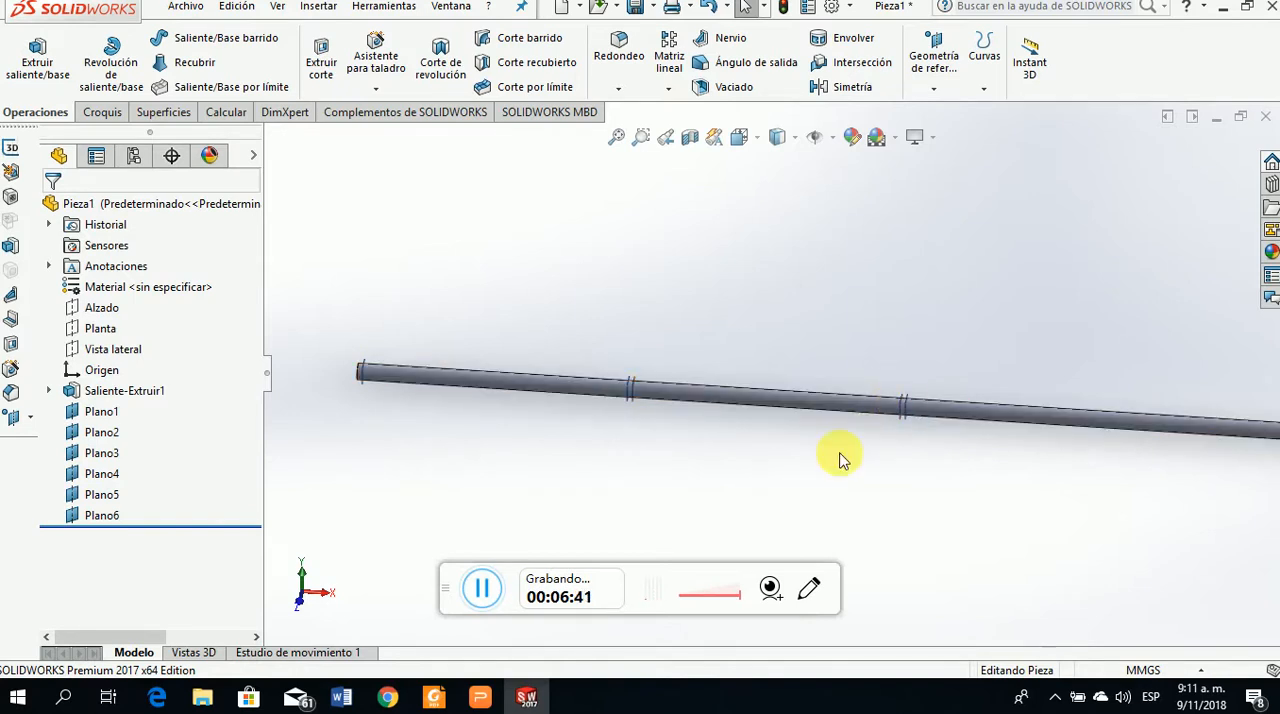
pyautogui.scroll(3, 850, 445)
pyautogui.scroll(-2, 912, 378)
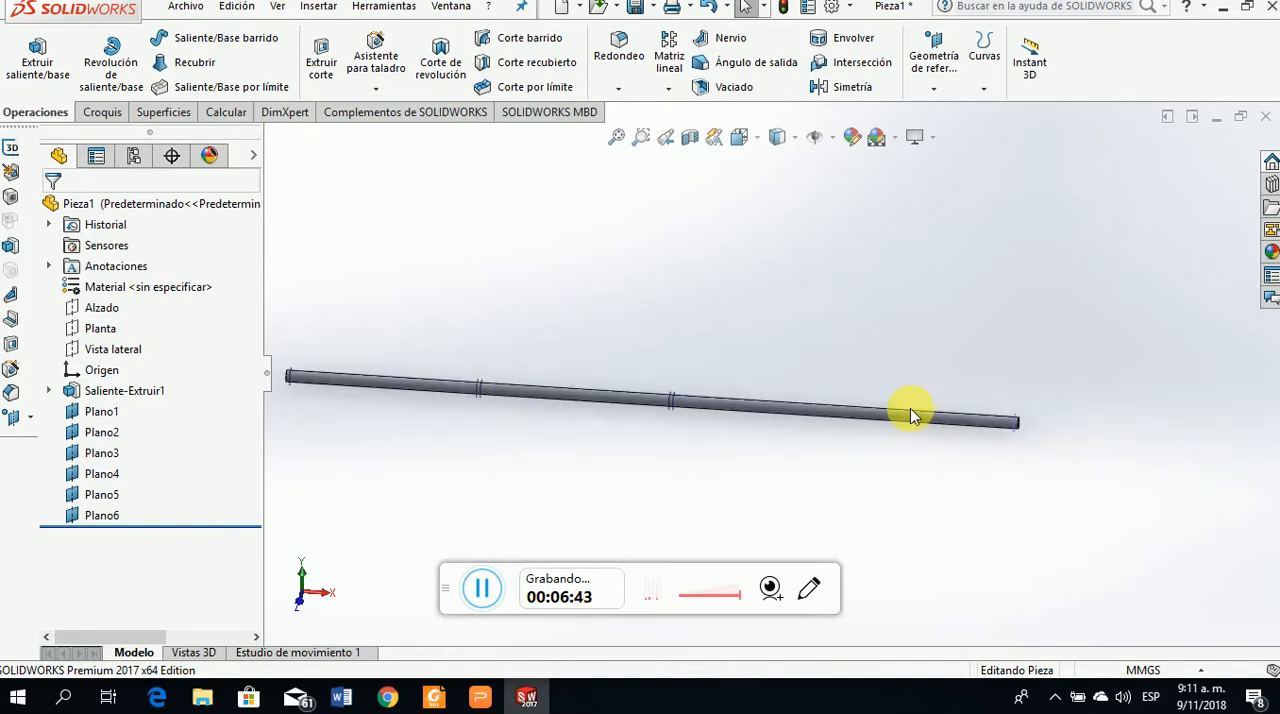
pyautogui.scroll(-4, 700, 420)
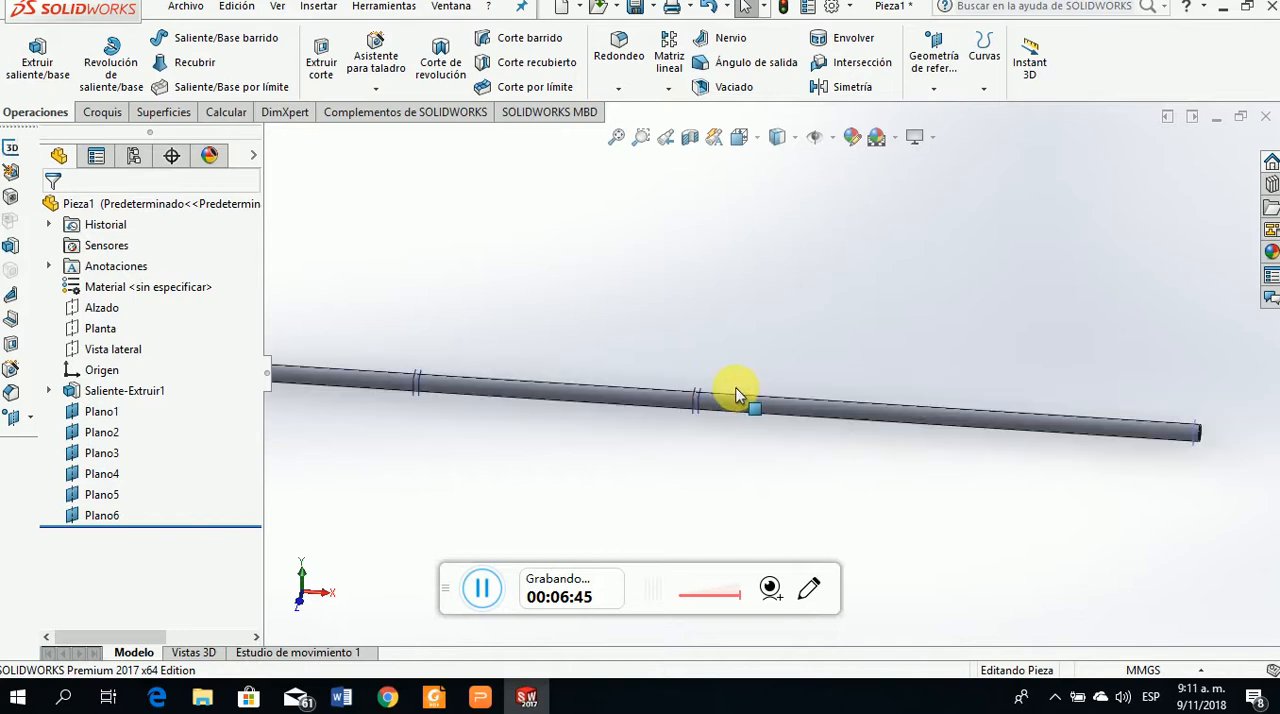
pyautogui.scroll(2, 695, 430)
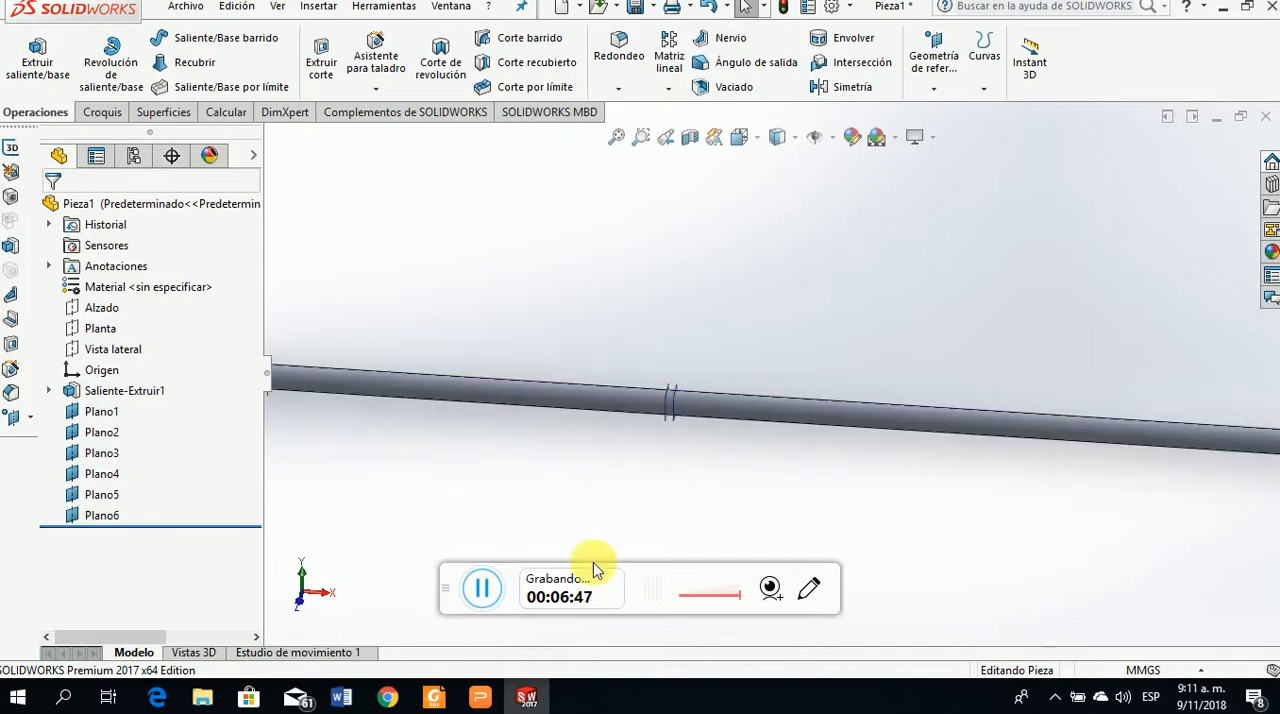
pyautogui.click(480, 697)
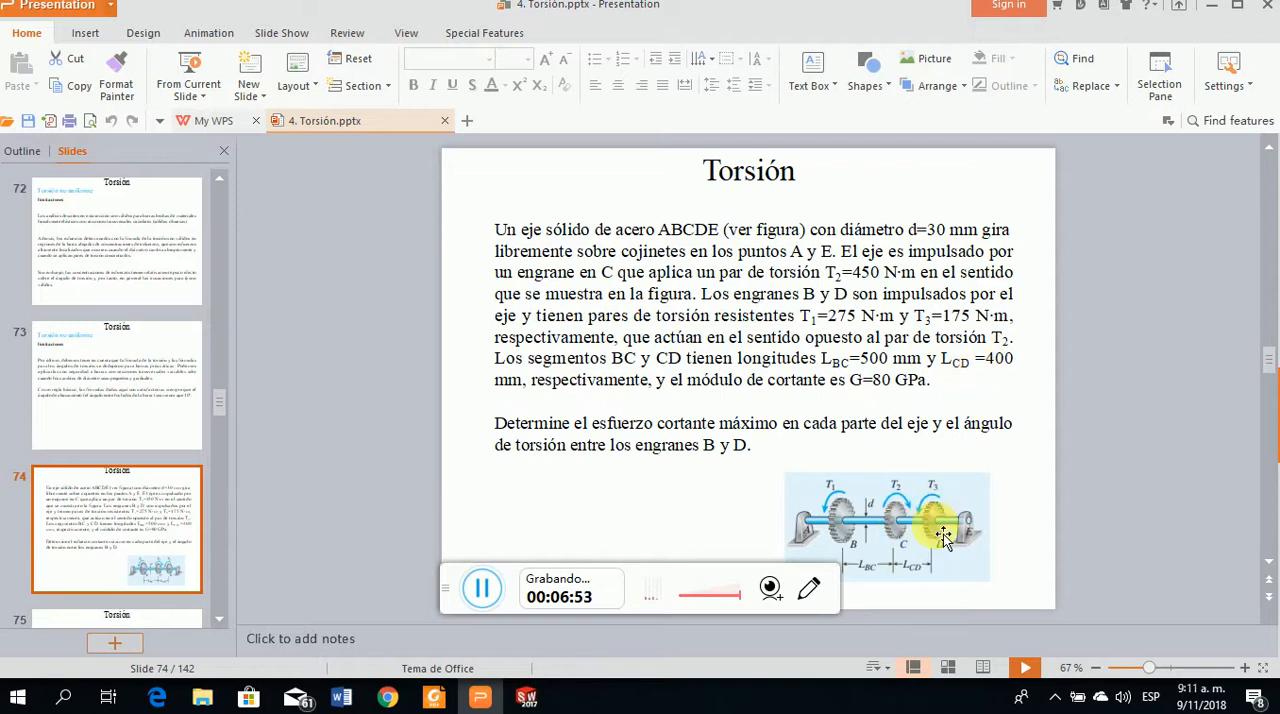
pyautogui.click(530, 696)
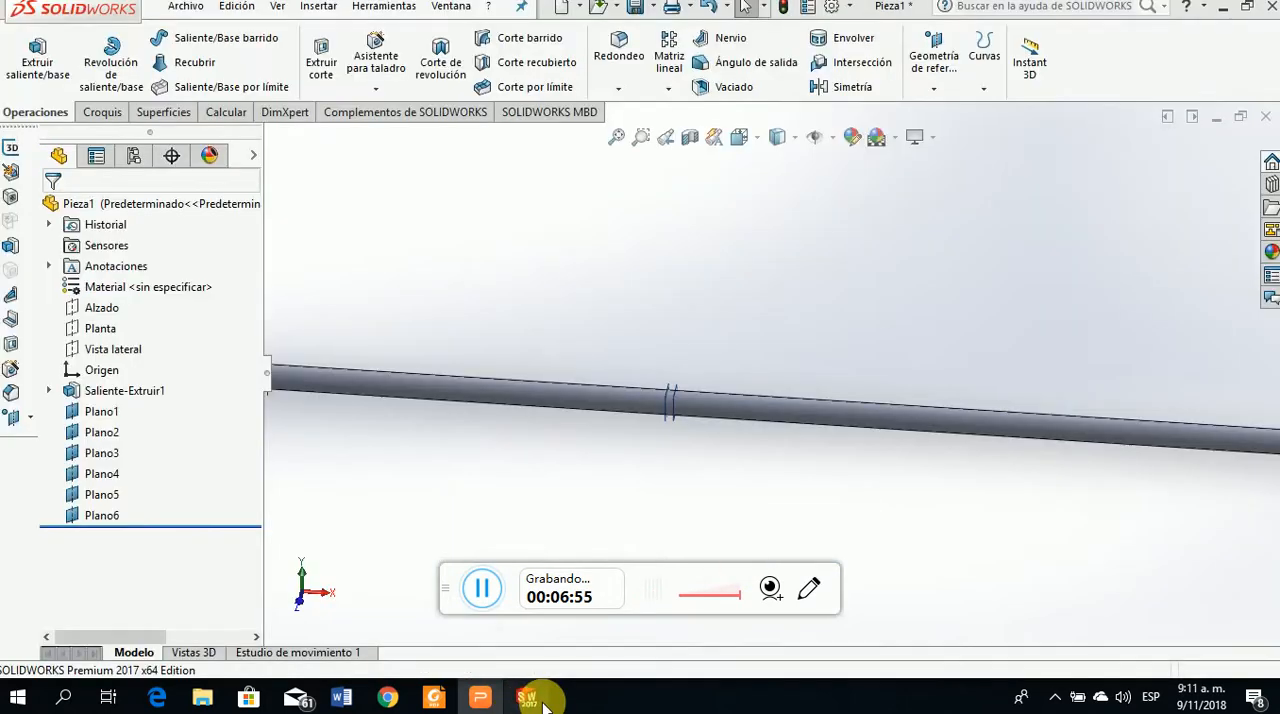
# Create a reference plane 400 mm from Plano5, with the offset inverted toward the shaft's far end
pyautogui.scroll(2, 778, 451)
pyautogui.scroll(-3, 811, 339)
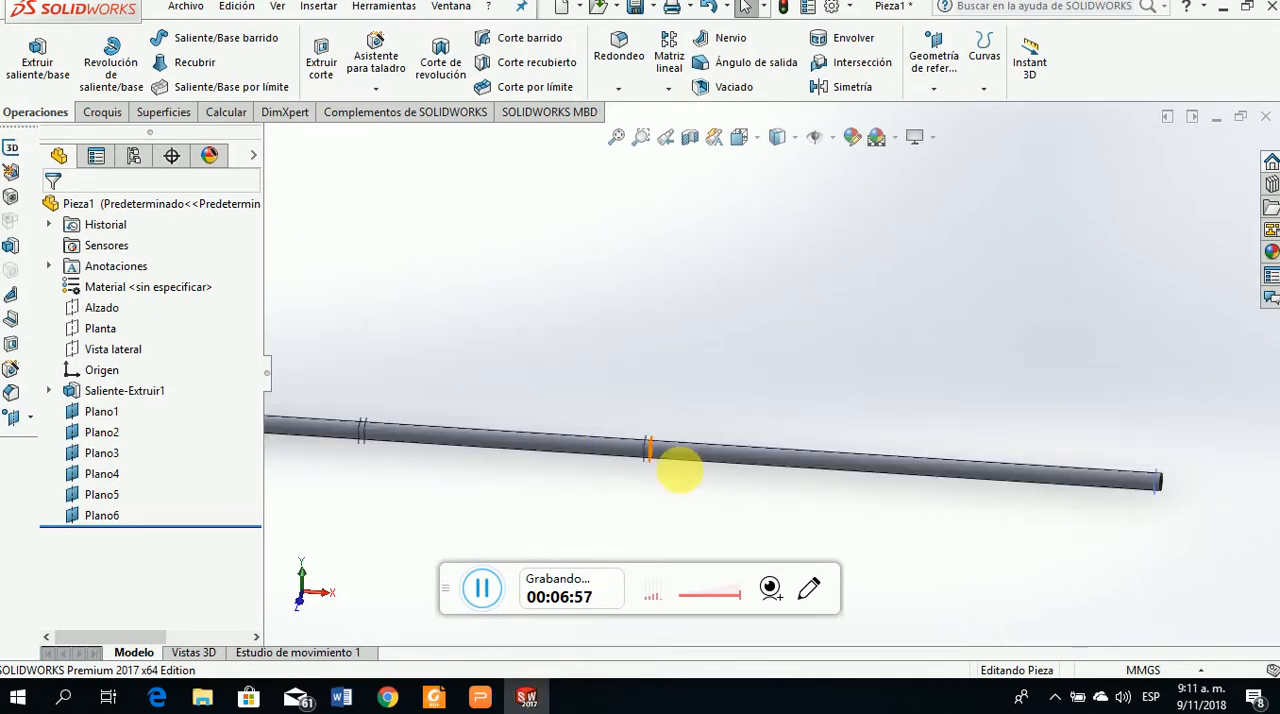
pyautogui.scroll(-4, 700, 437)
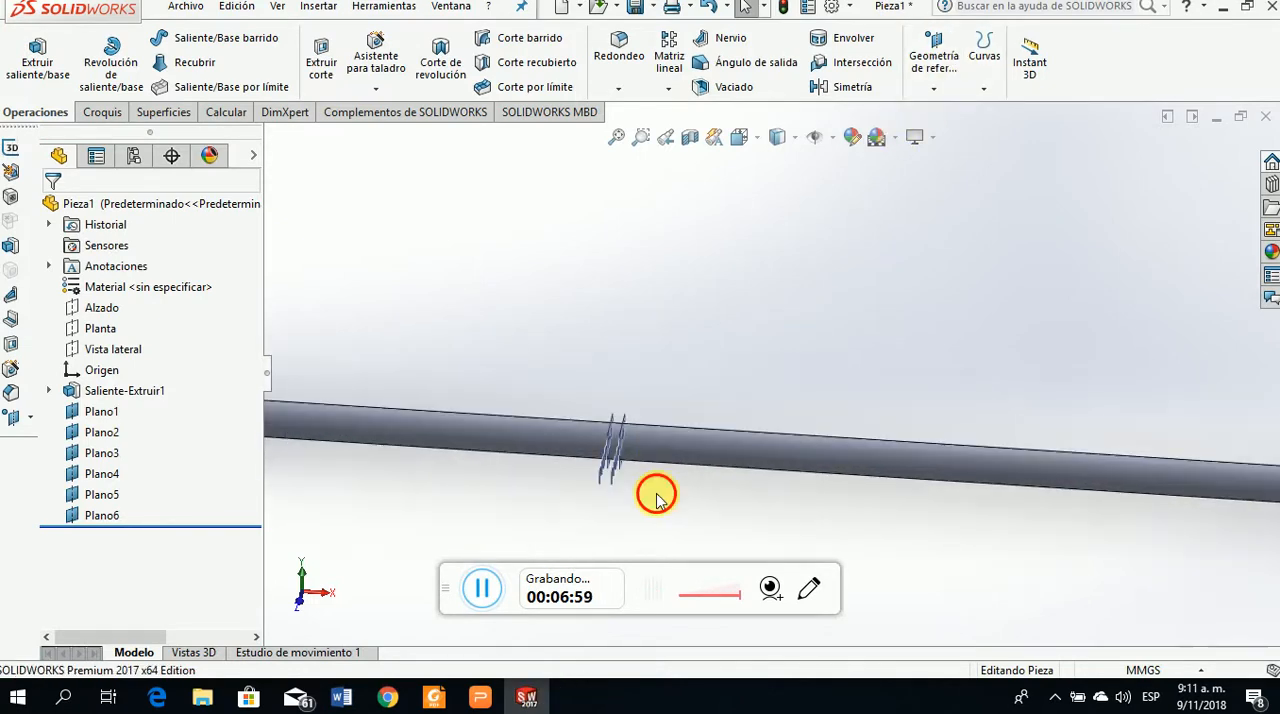
pyautogui.click(605, 460)
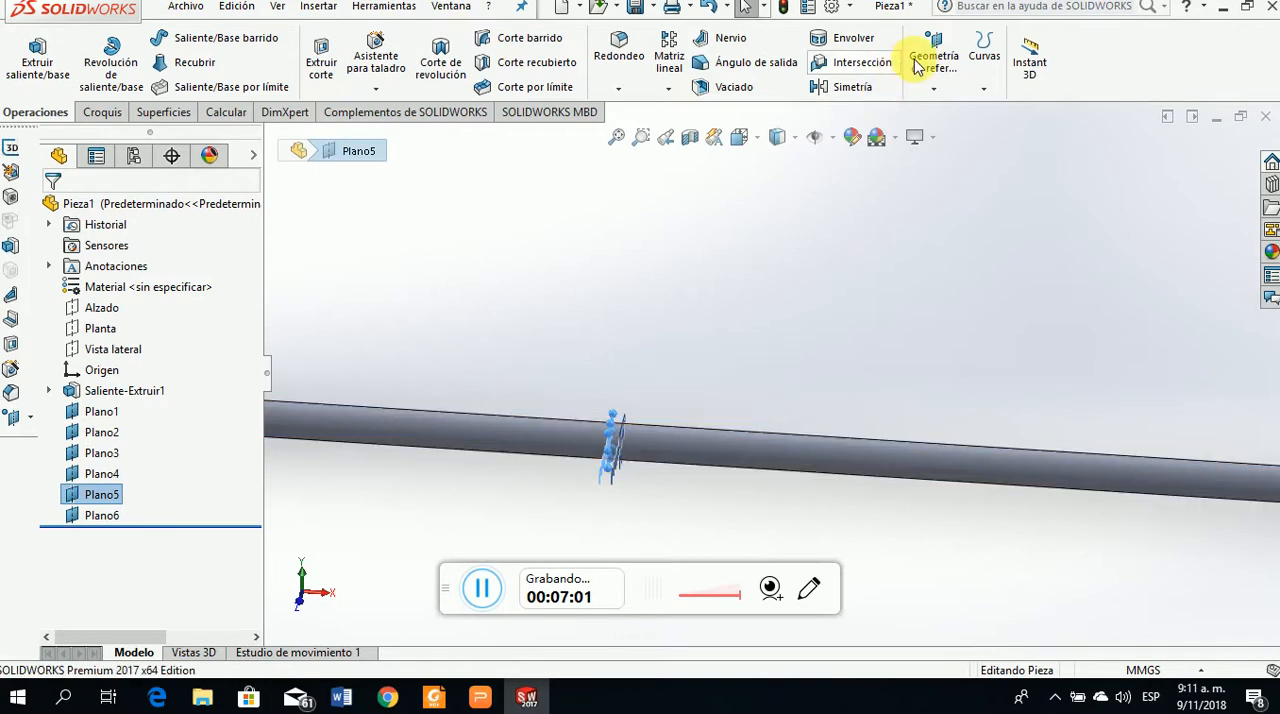
pyautogui.click(934, 89)
pyautogui.click(945, 115)
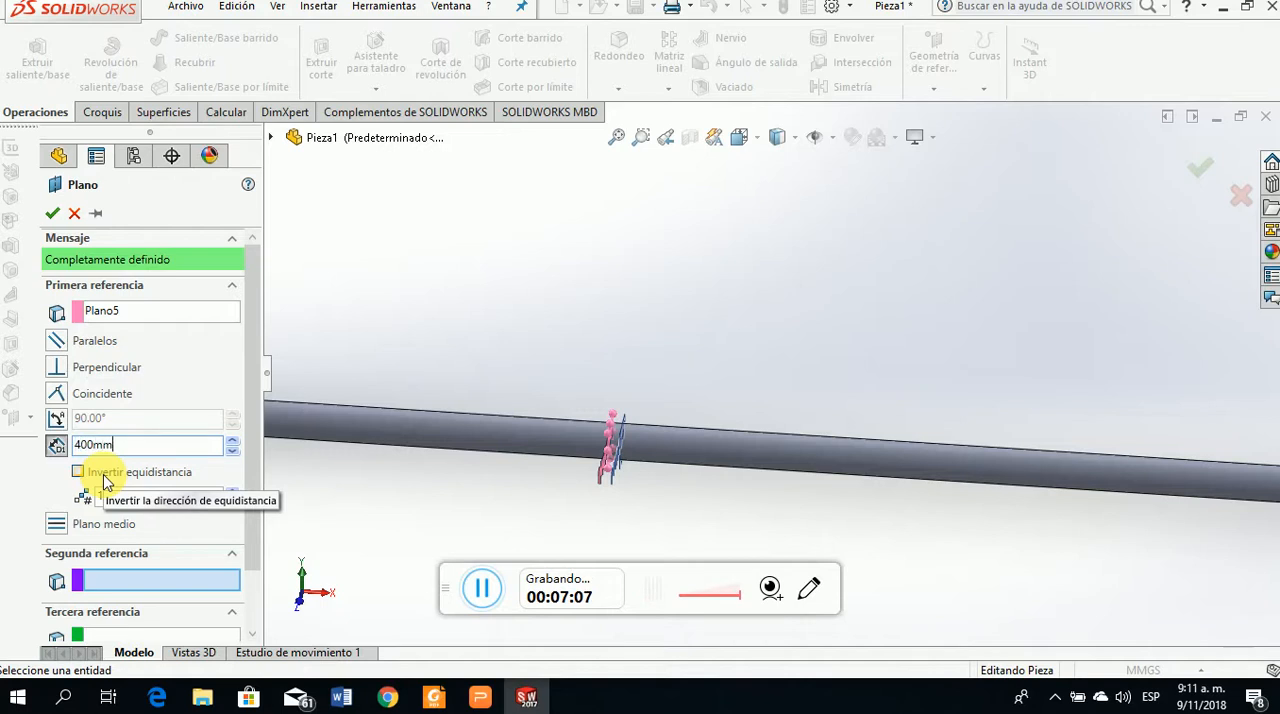
pyautogui.click(494, 340)
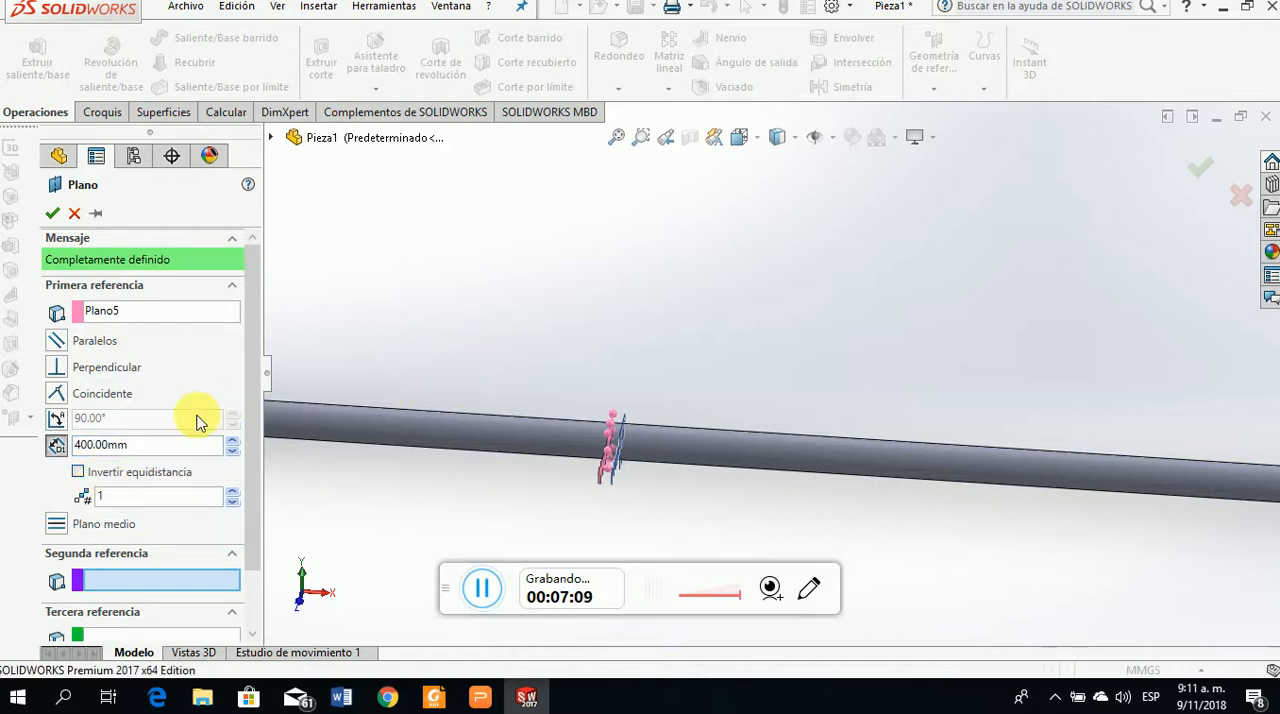
pyautogui.click(78, 472)
pyautogui.scroll(3, 474, 457)
pyautogui.scroll(-1, 800, 380)
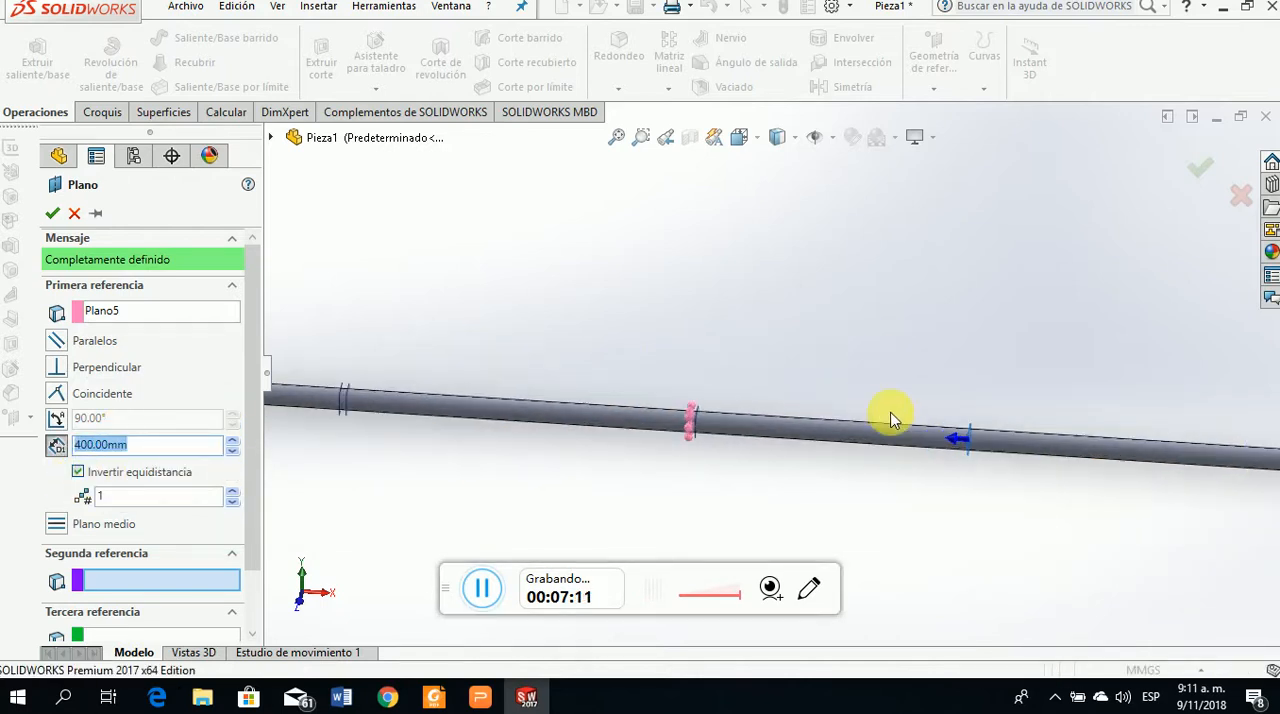
pyautogui.click(52, 213)
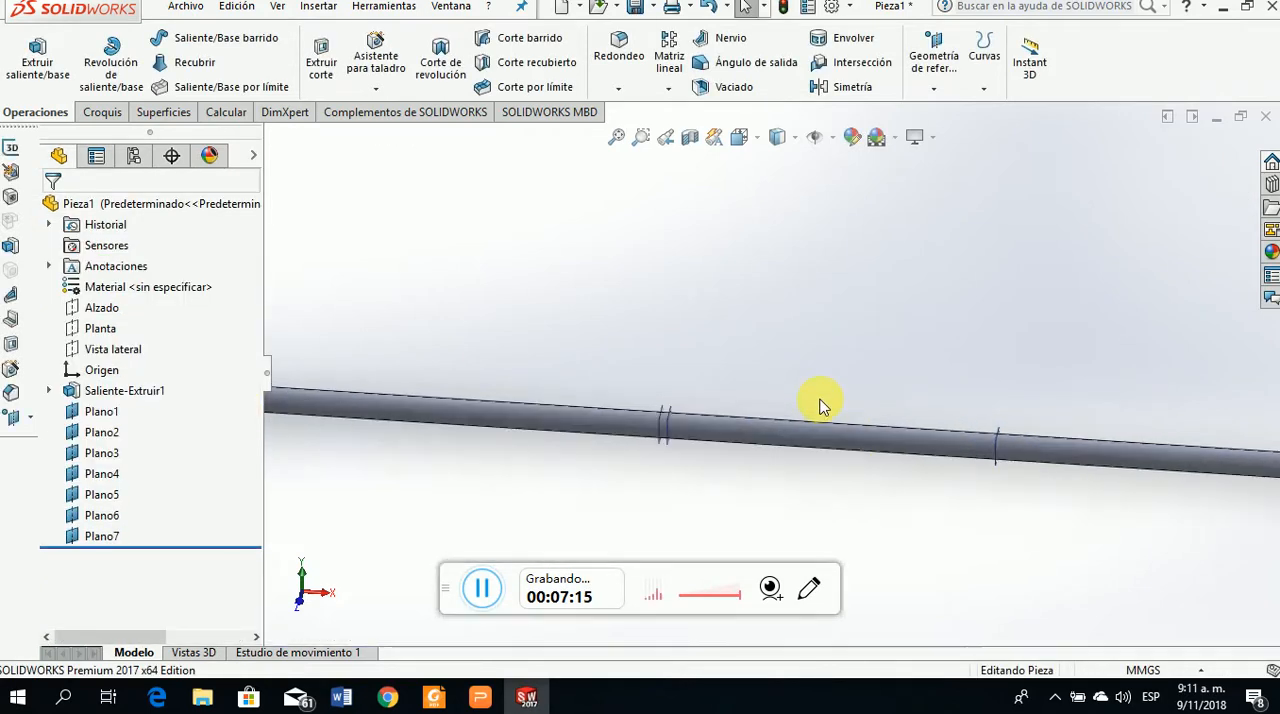
# Create a reference plane 400 mm from Plano6, with the offset inverted toward the shaft's far end
pyautogui.scroll(-2, 818, 405)
pyautogui.click(594, 440)
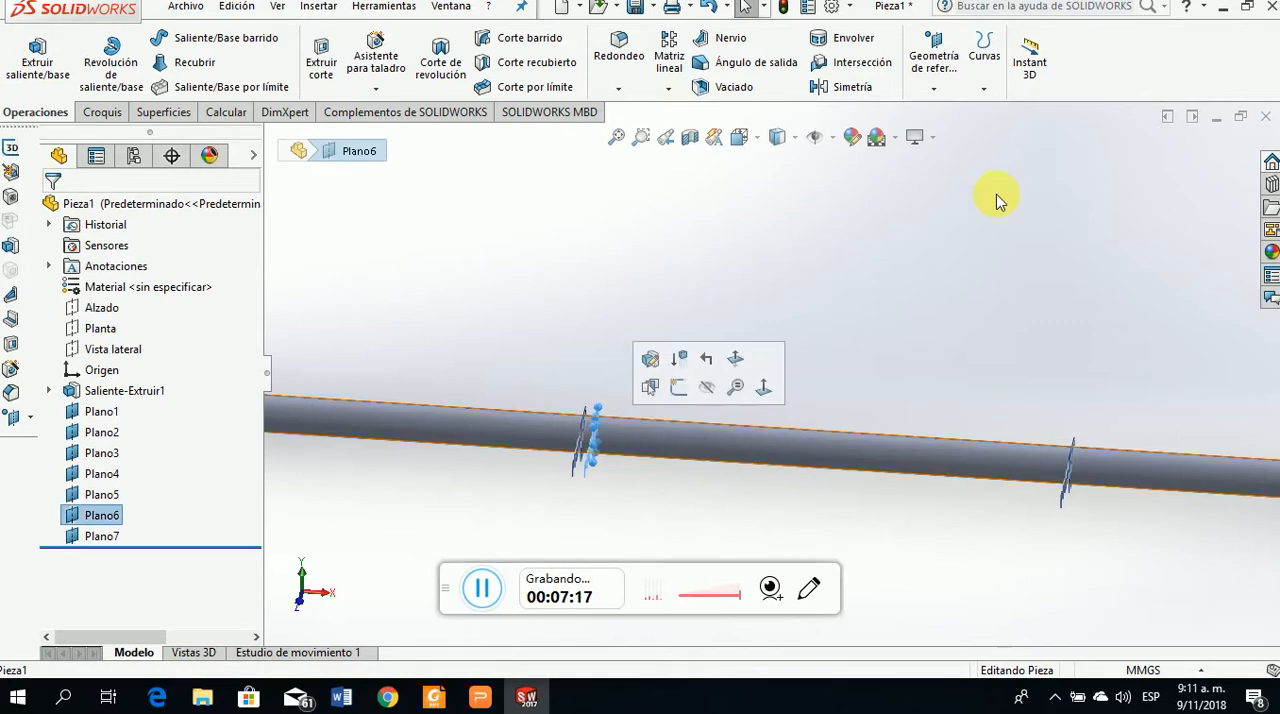
pyautogui.click(933, 88)
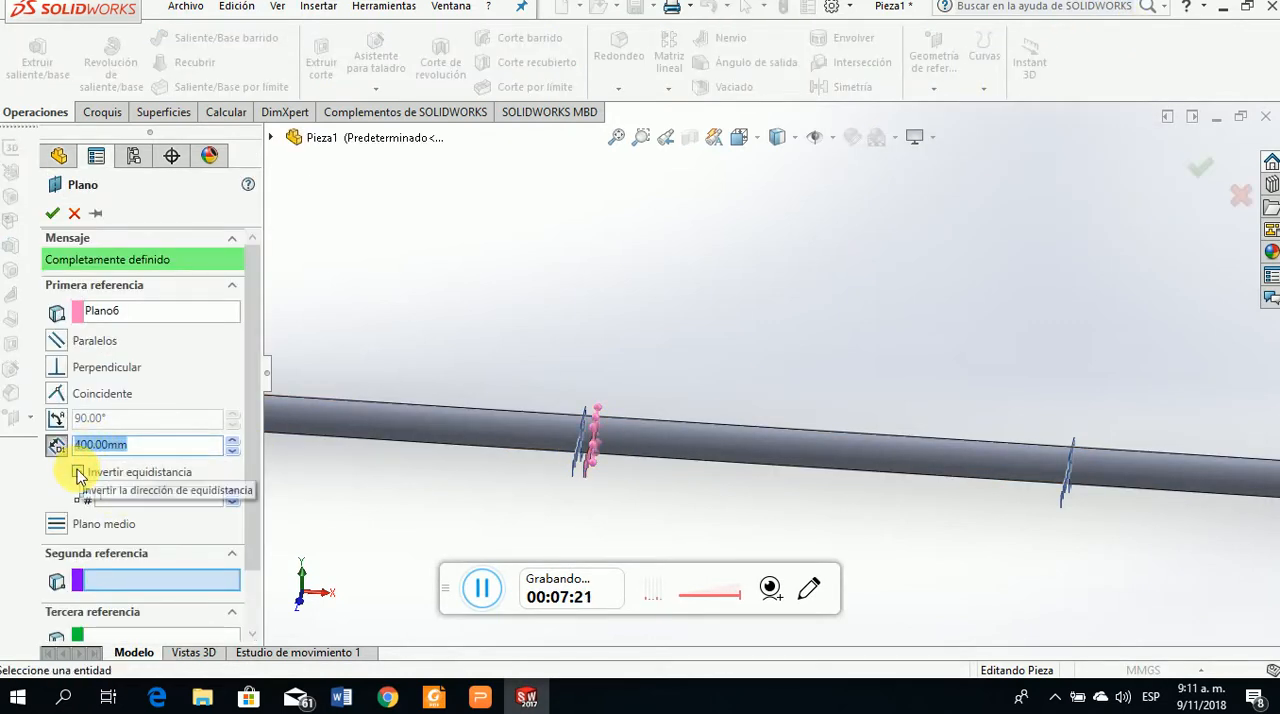
pyautogui.click(78, 471)
pyautogui.click(55, 213)
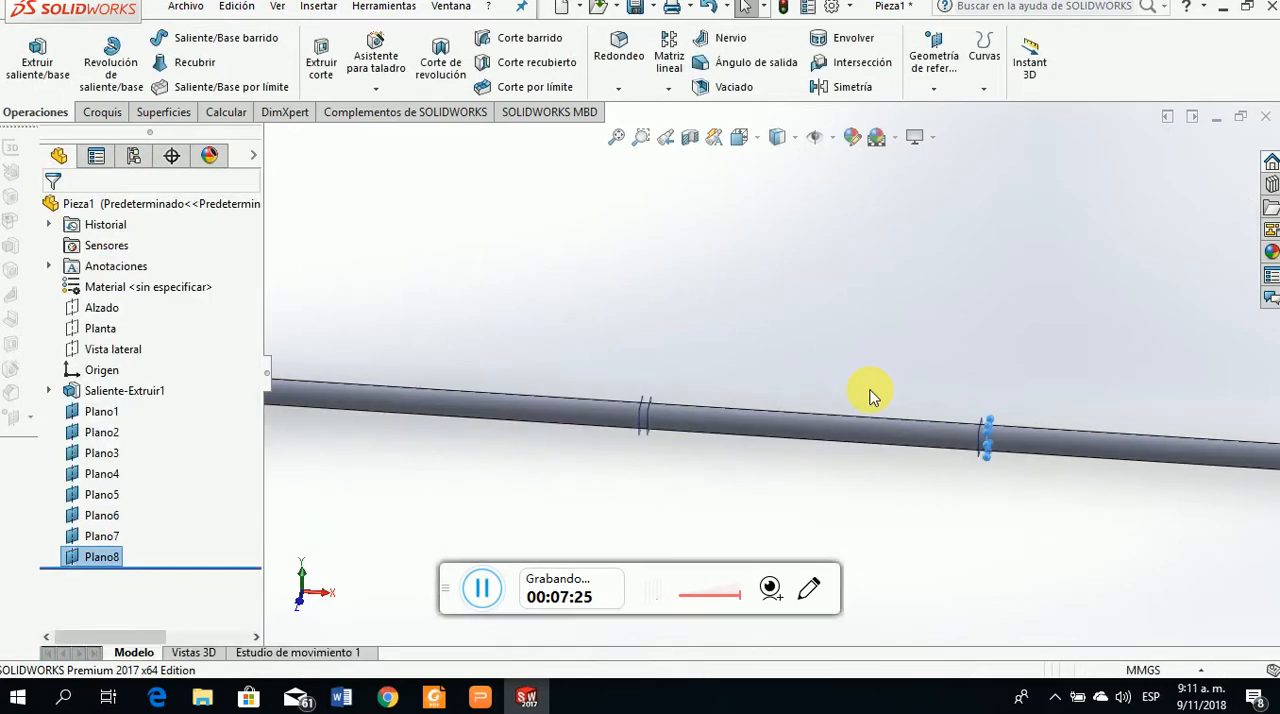
pyautogui.scroll(5, 875, 400)
pyautogui.scroll(-2, 716, 333)
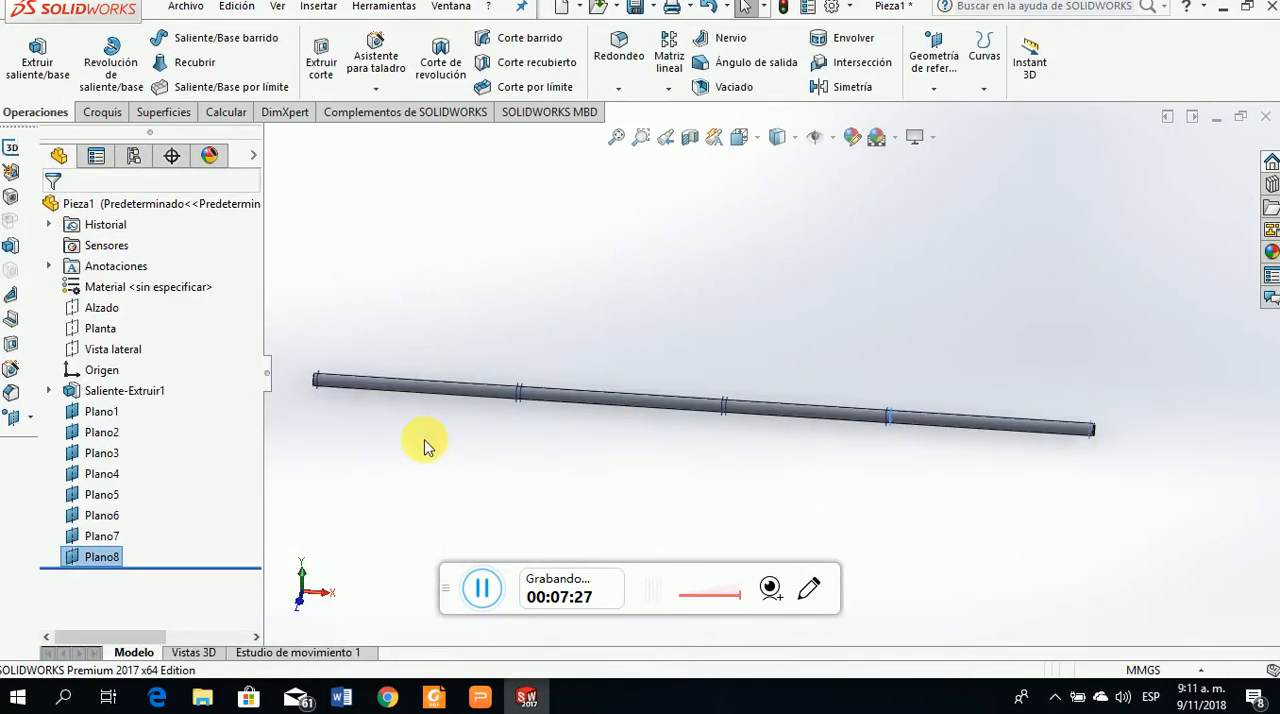
pyautogui.scroll(-3, 530, 420)
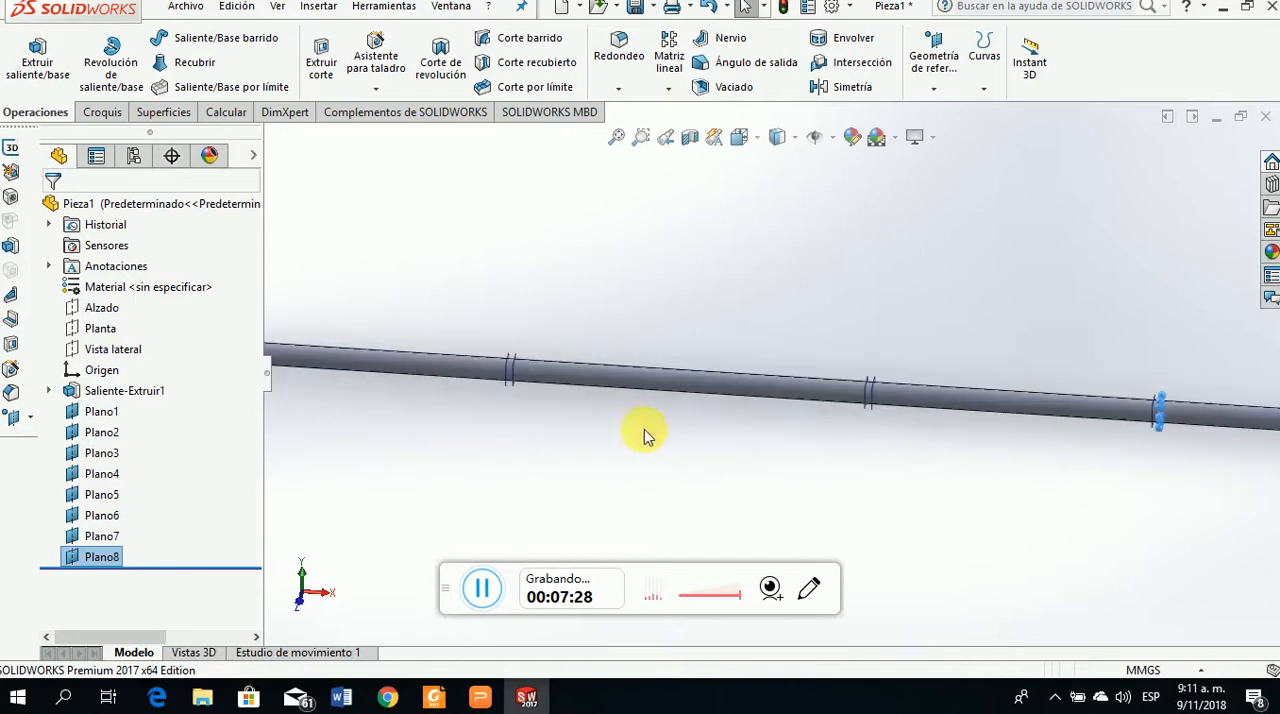
pyautogui.click(783, 386)
pyautogui.scroll(4, 843, 451)
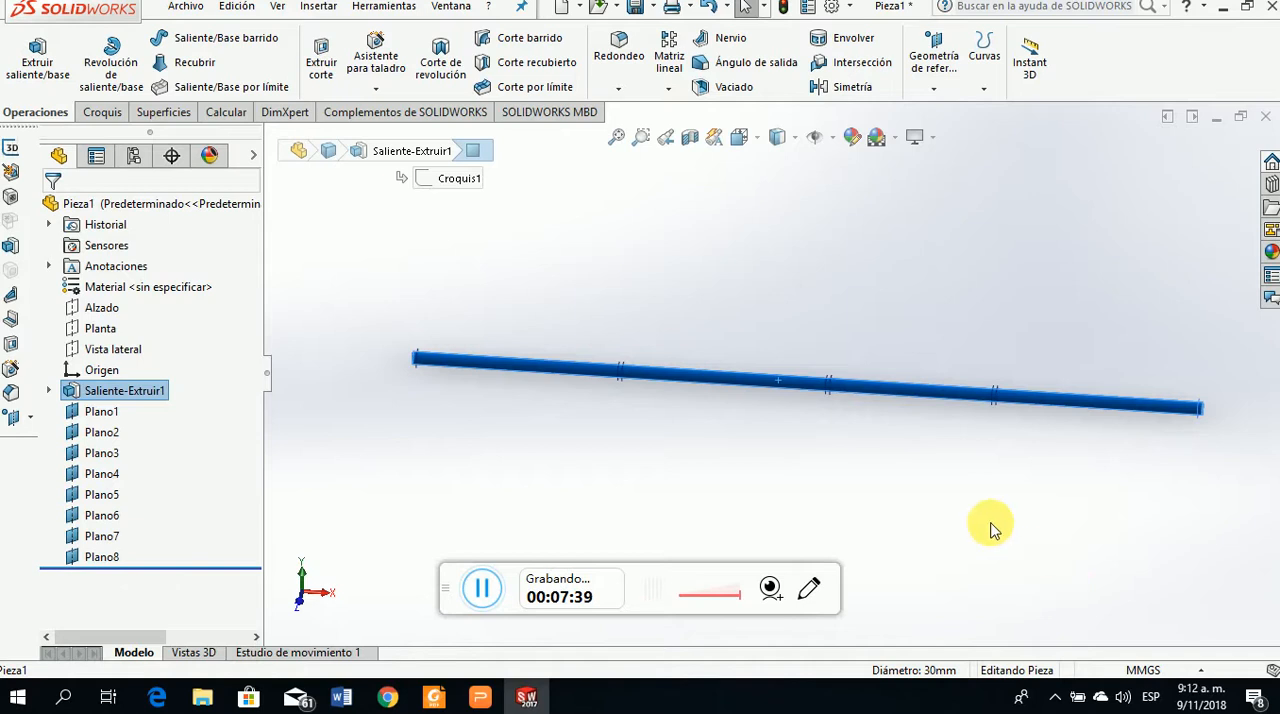
pyautogui.click(790, 430)
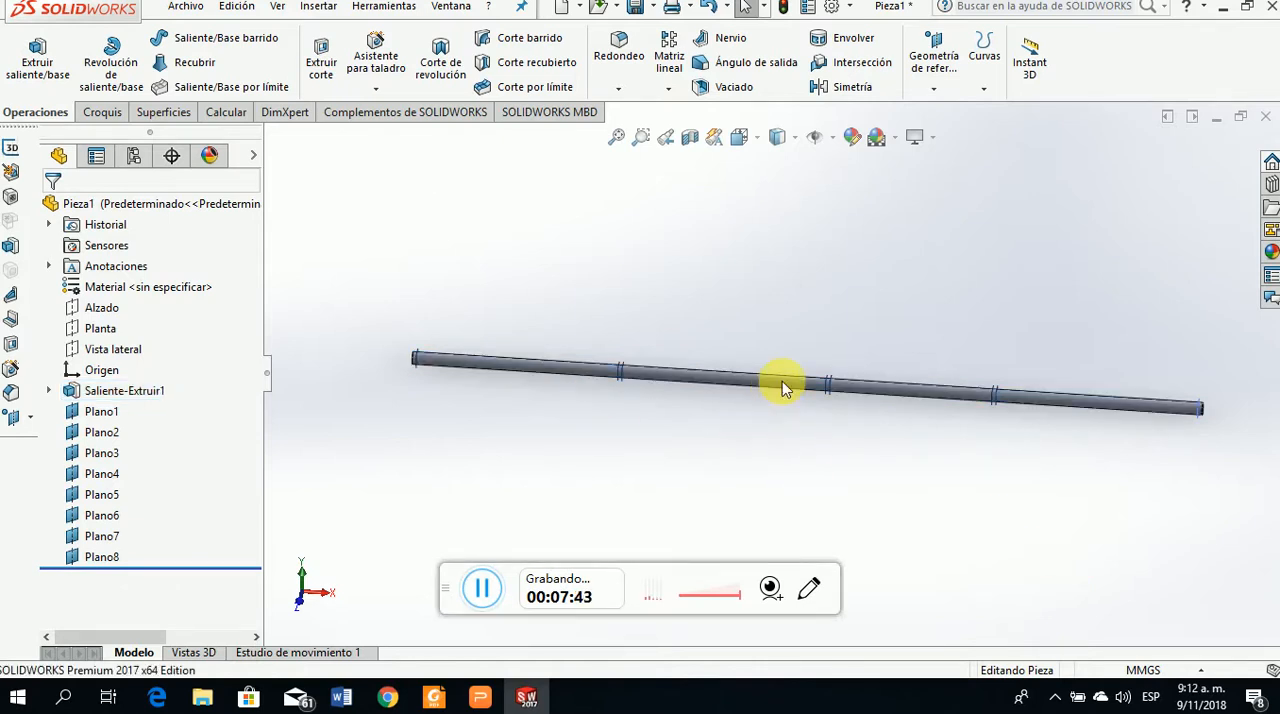
# Start a split line of the Intersection type and select Plano1 near the shaft's starting end as a splitting plane
pyautogui.click(984, 89)
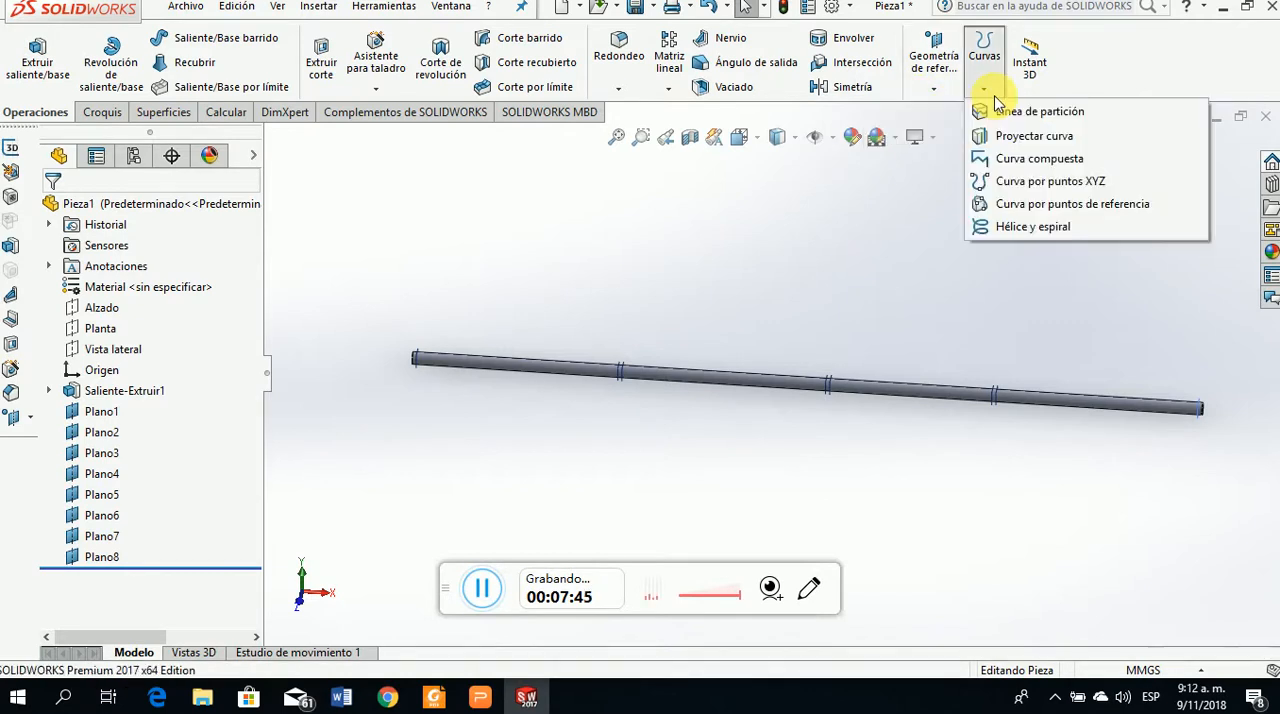
pyautogui.click(1015, 114)
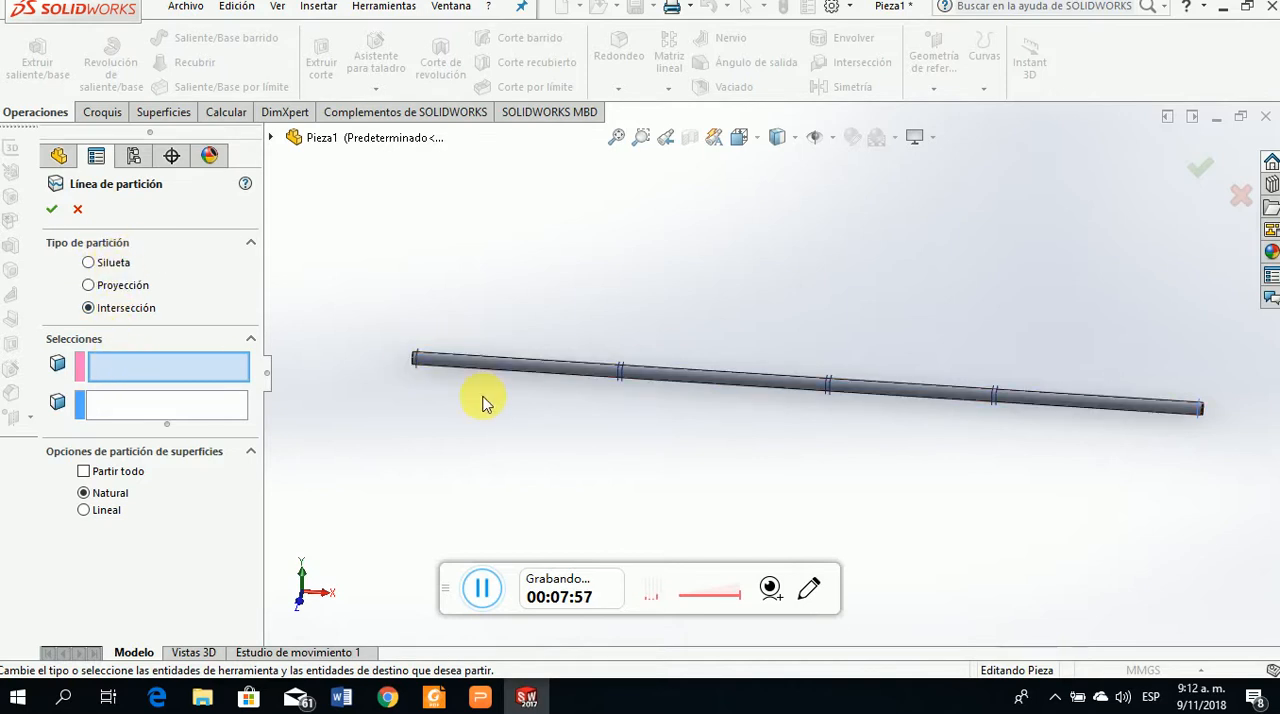
pyautogui.scroll(-5, 470, 368)
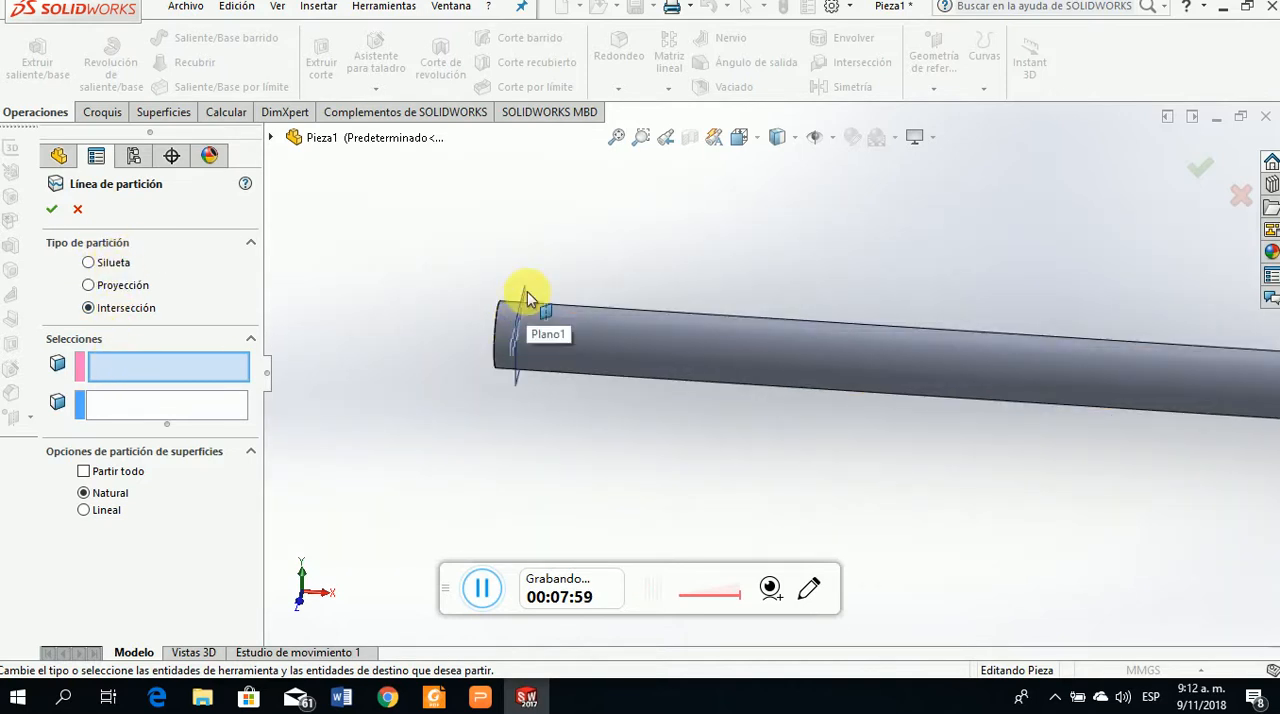
pyautogui.click(523, 293)
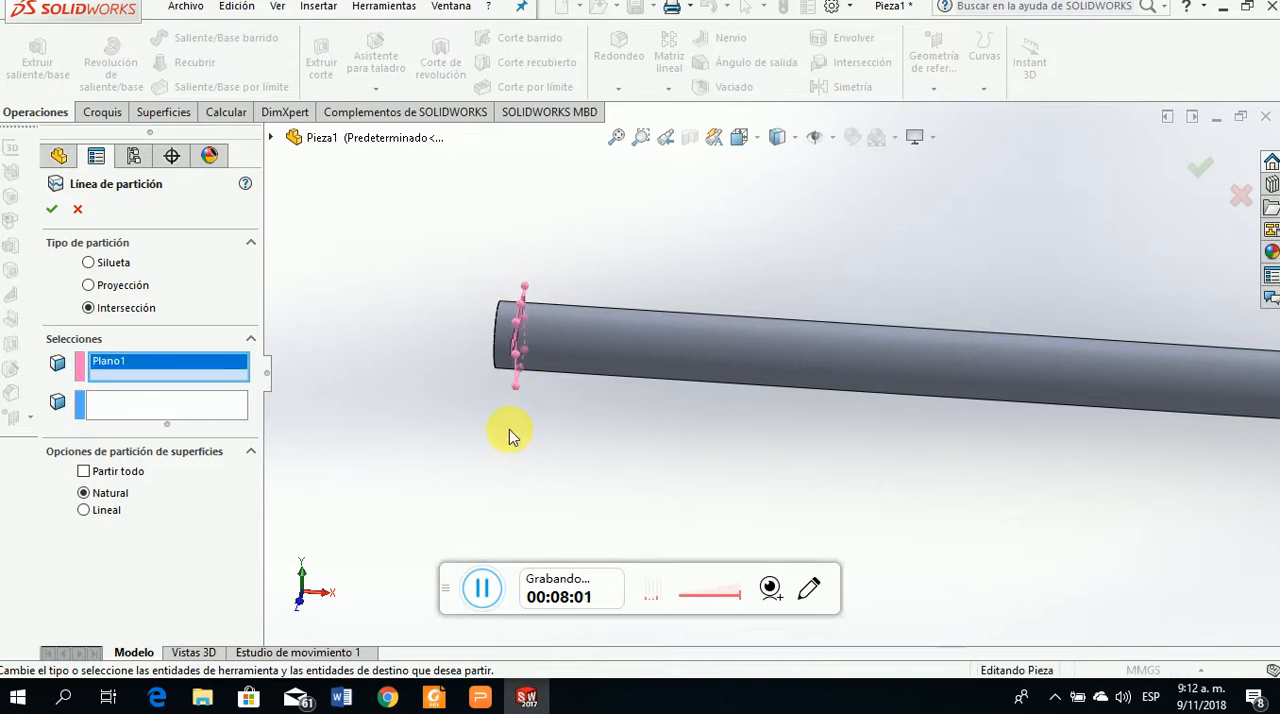
# Add Plano4 and Plano3, the first pair of closely spaced planes along the shaft, to the splitting planes
pyautogui.scroll(3, 509, 432)
pyautogui.scroll(1, 980, 360)
pyautogui.scroll(-5, 803, 391)
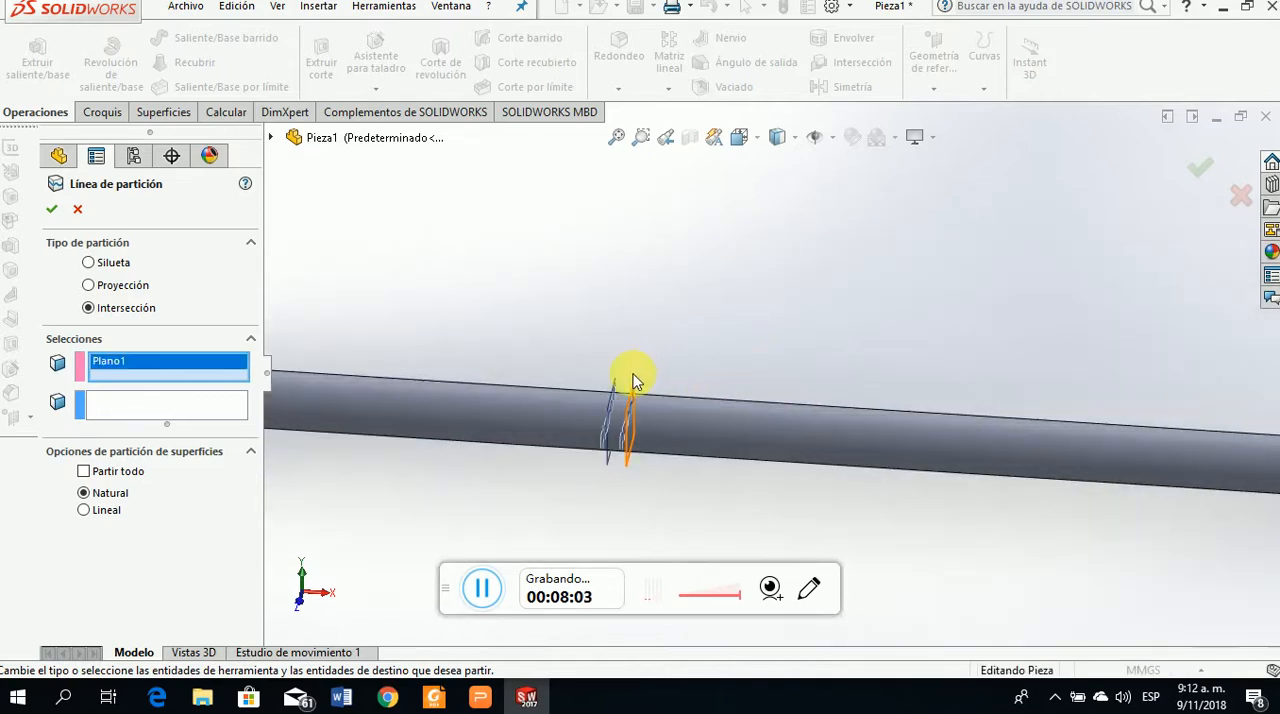
pyautogui.click(617, 390)
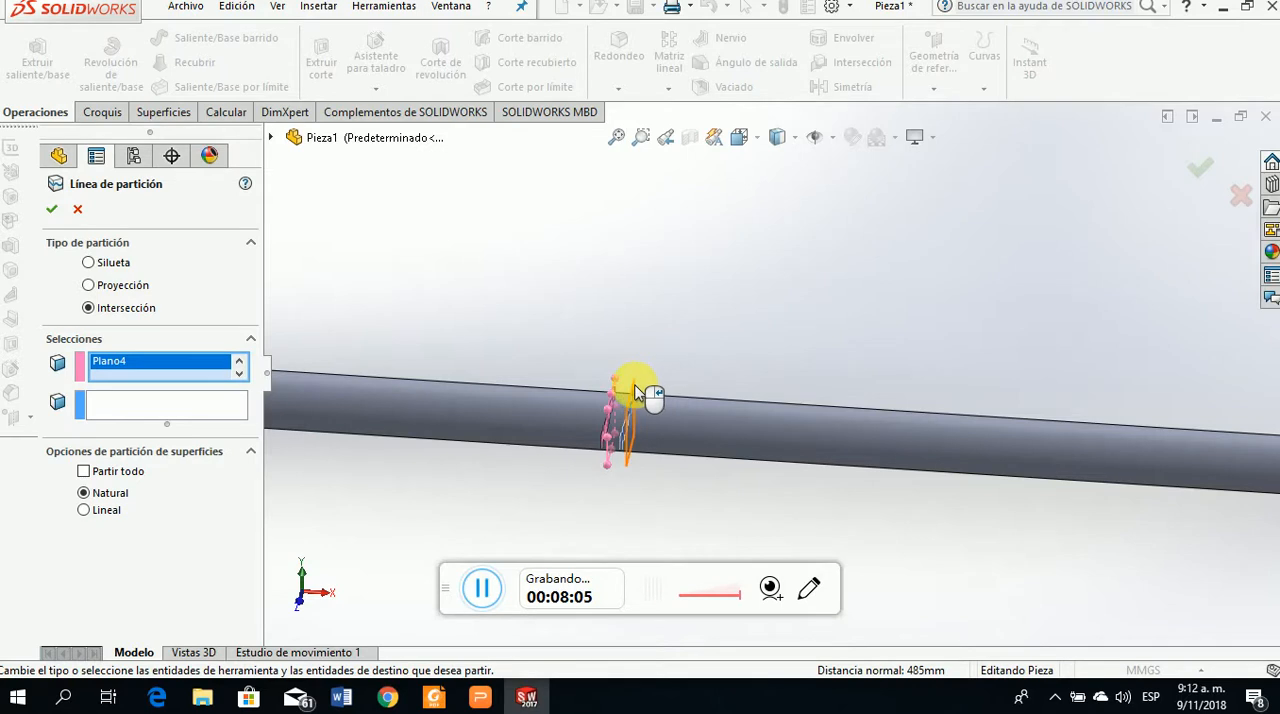
pyautogui.click(638, 392)
# Add Plano5 and Plano6, the middle pair of planes on the shaft, to the splitting planes
pyautogui.scroll(5, 651, 406)
pyautogui.scroll(-2, 951, 371)
pyautogui.scroll(-3, 714, 423)
pyautogui.click(709, 356)
pyautogui.click(737, 359)
# Add Plano7 and Plano8, the pair of planes nearest the shaft's far end, to the splitting planes
pyautogui.scroll(4, 736, 440)
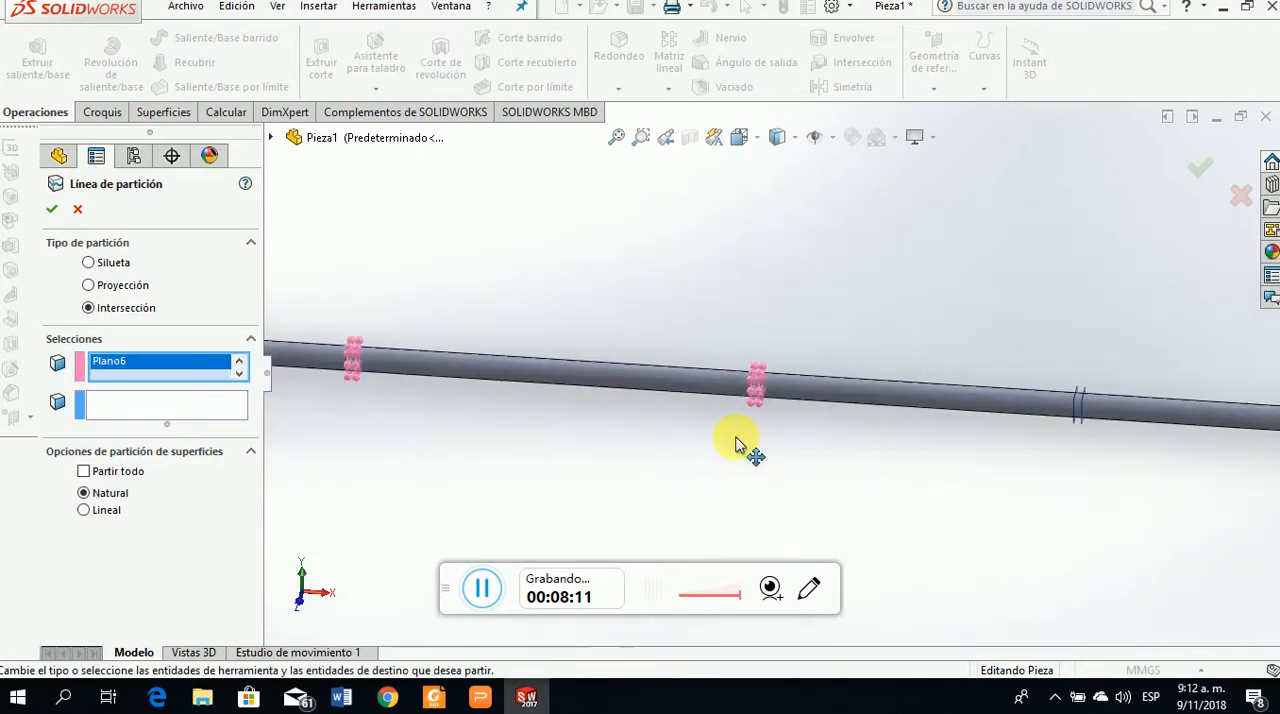
pyautogui.scroll(3, 745, 438)
pyautogui.scroll(-5, 971, 380)
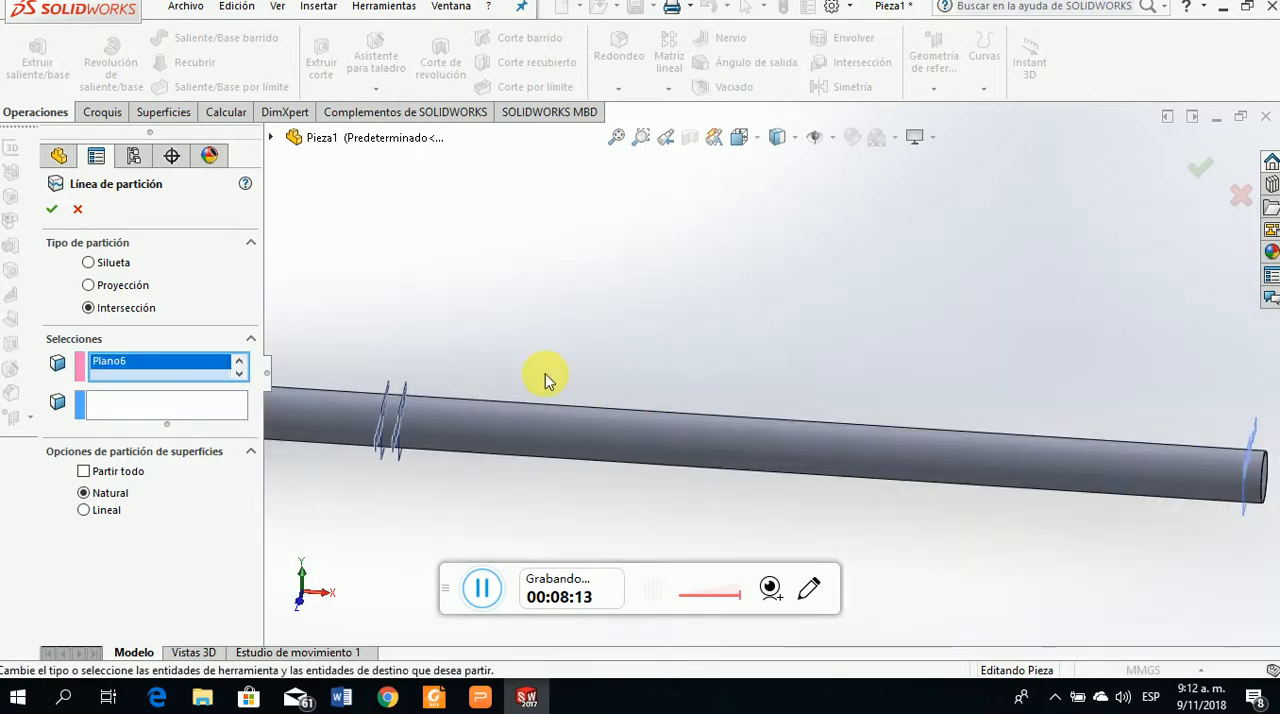
pyautogui.click(388, 390)
pyautogui.click(405, 388)
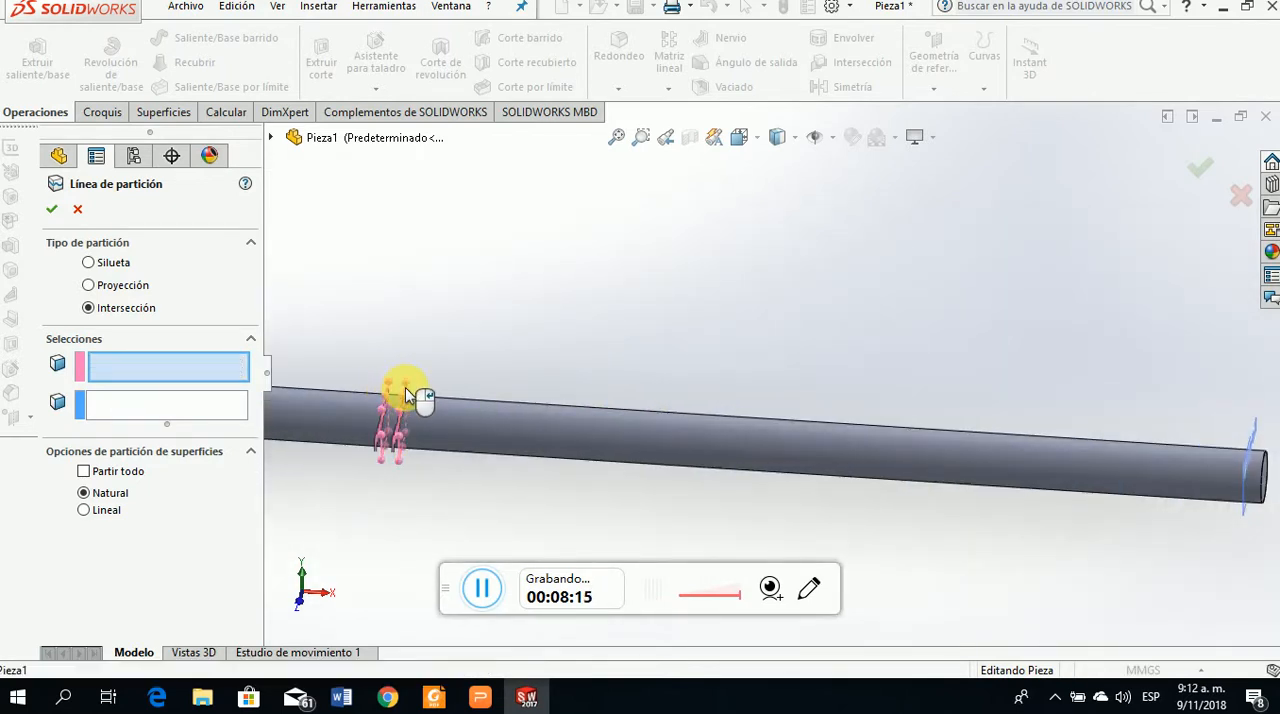
# Add Plano2 at the shaft's far end to the splitting planes
pyautogui.scroll(3, 800, 400)
pyautogui.scroll(-3, 975, 403)
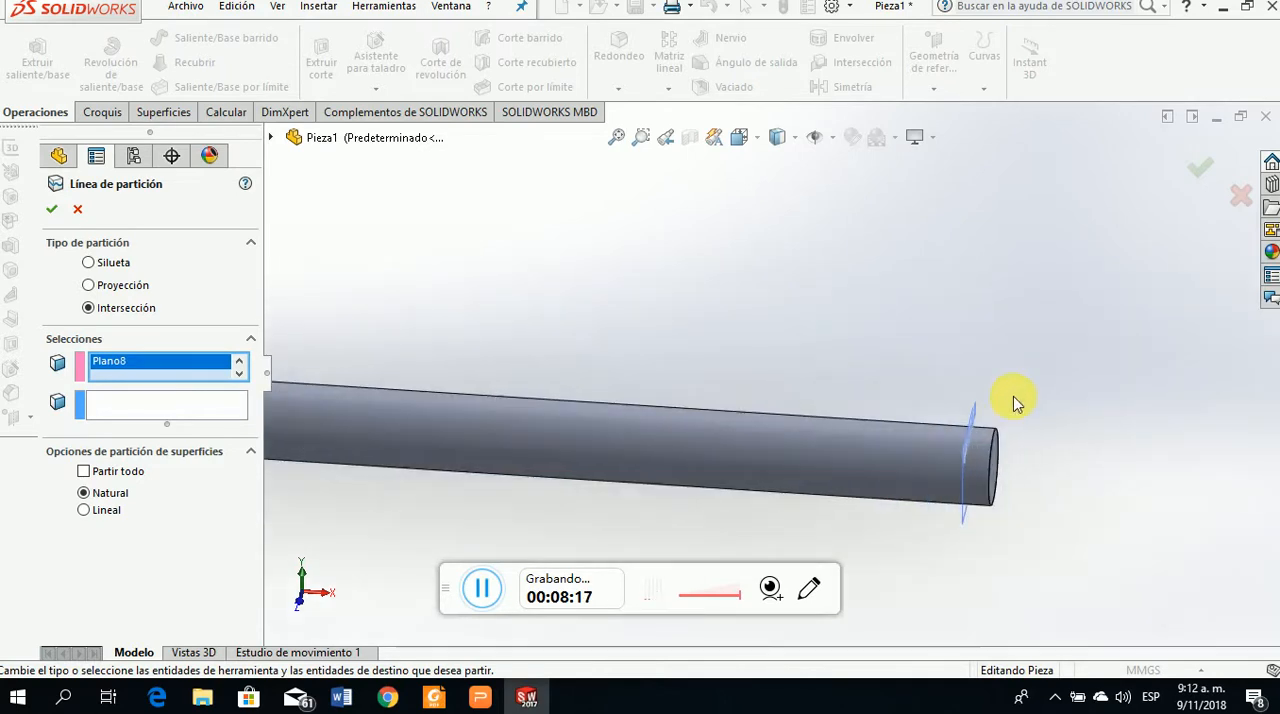
pyautogui.click(952, 428)
pyautogui.scroll(5, 1186, 465)
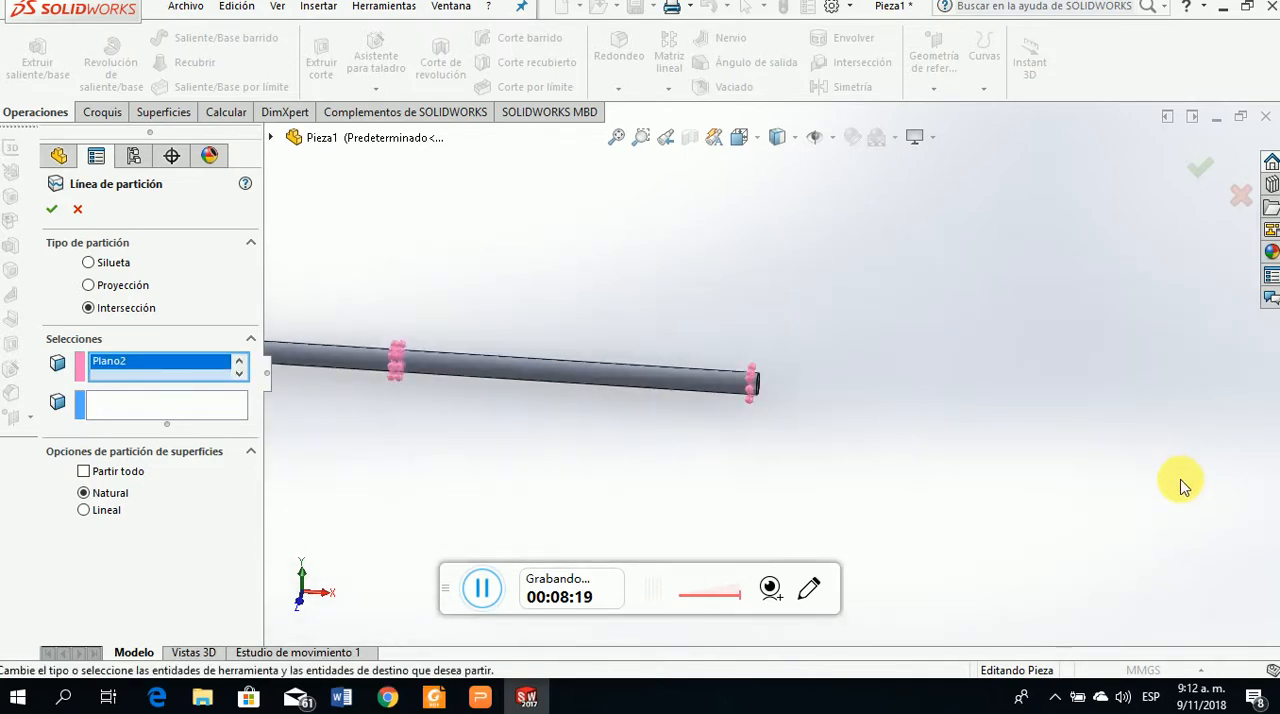
pyautogui.scroll(-3, 685, 338)
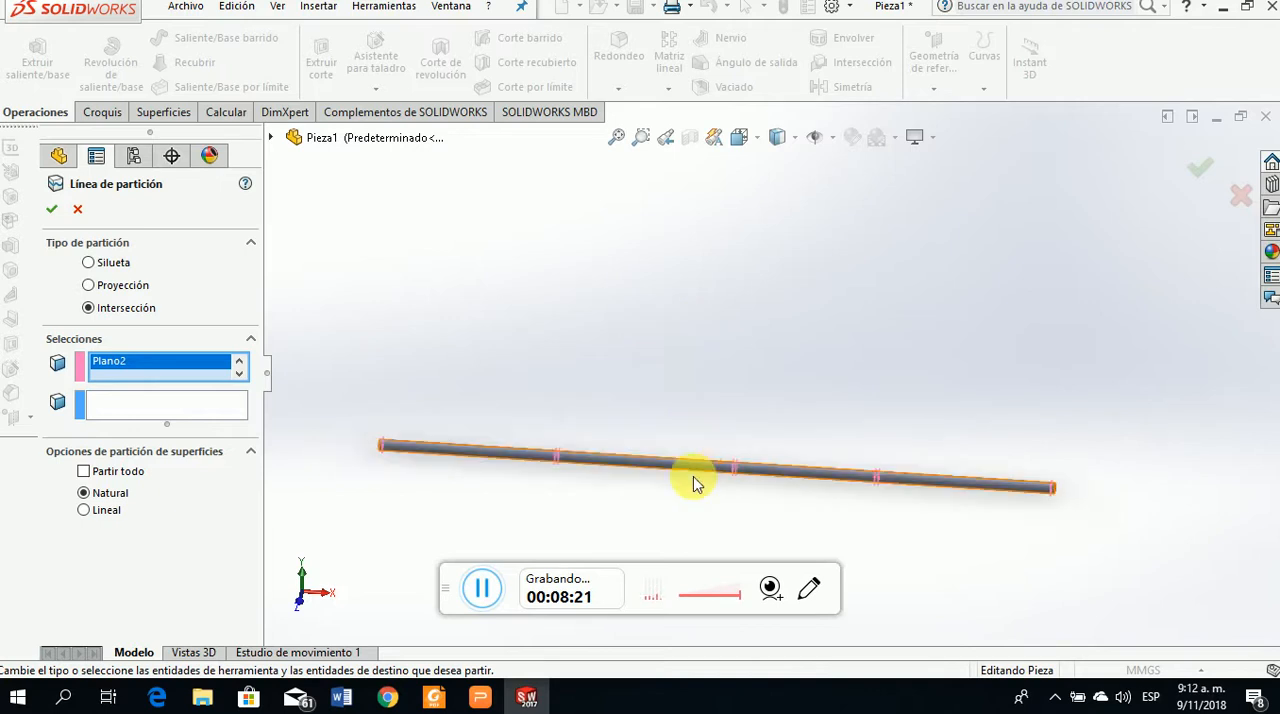
# Choose the shaft's cylindrical face as the face to split and apply the split line
pyautogui.click(123, 410)
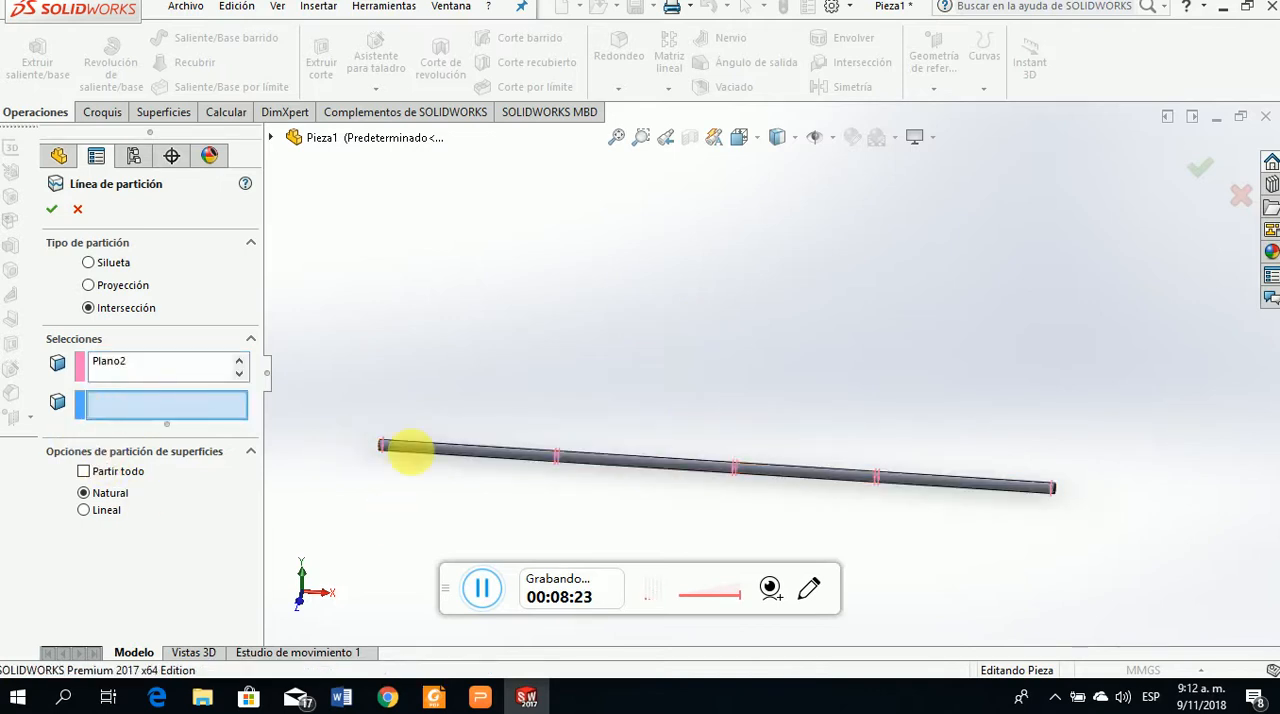
pyautogui.click(512, 457)
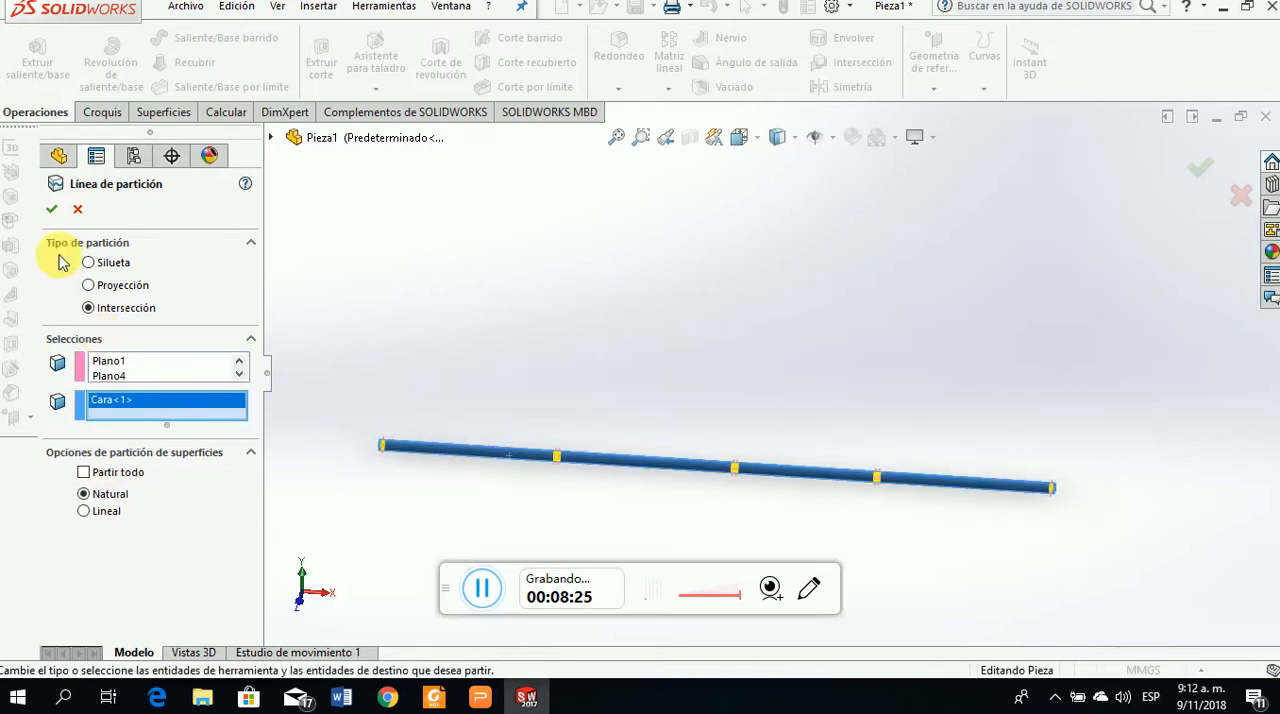
pyautogui.click(53, 212)
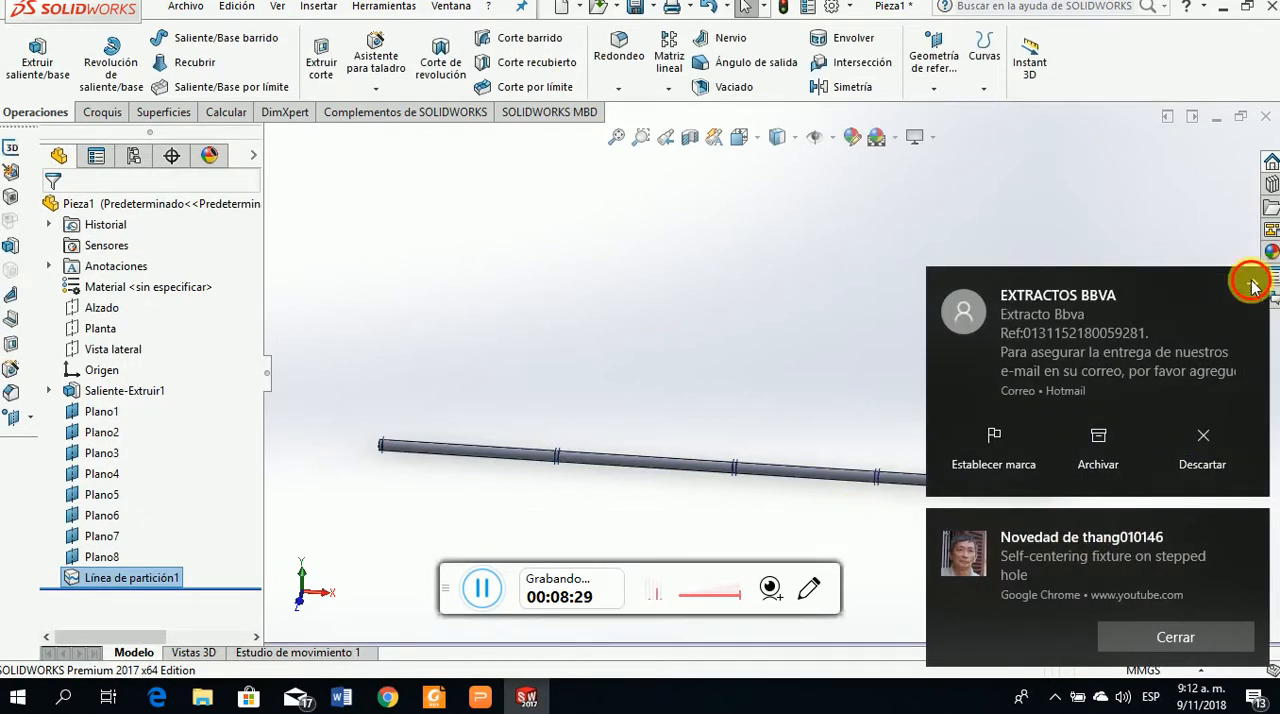
# Dismiss the desktop notifications covering the model and clear the selection
pyautogui.click(1250, 535)
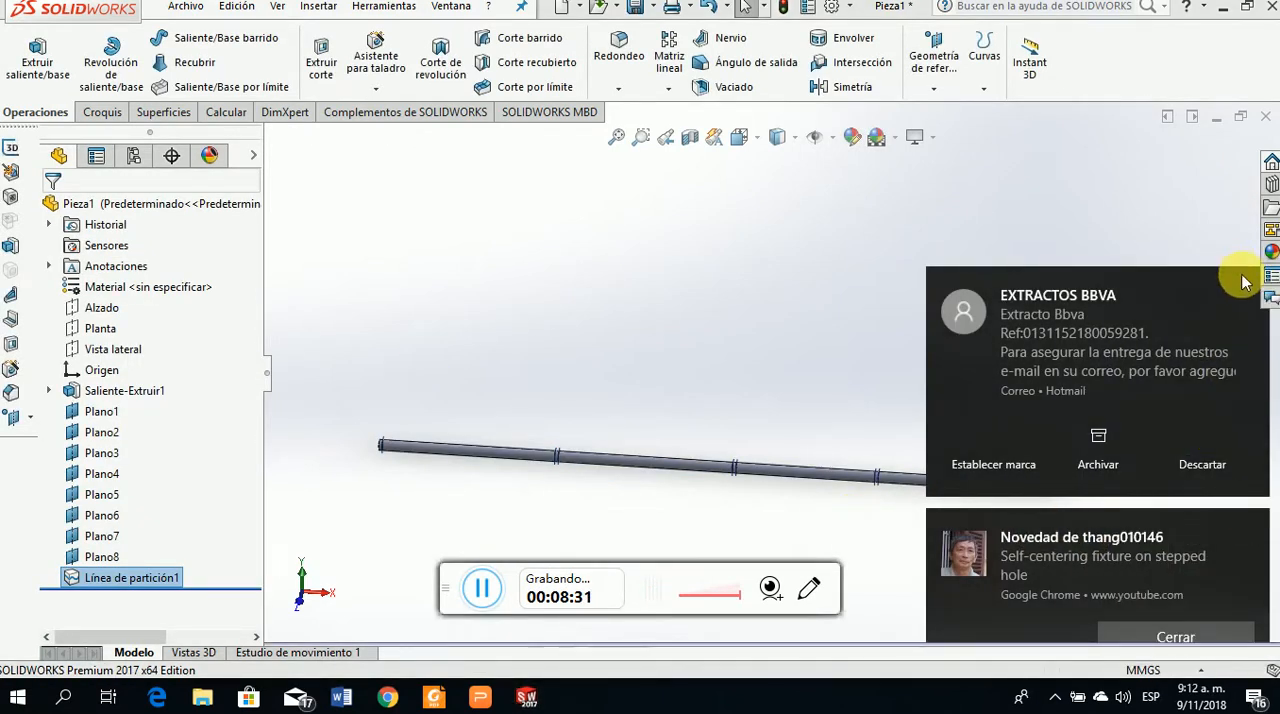
pyautogui.click(1203, 466)
pyautogui.click(826, 543)
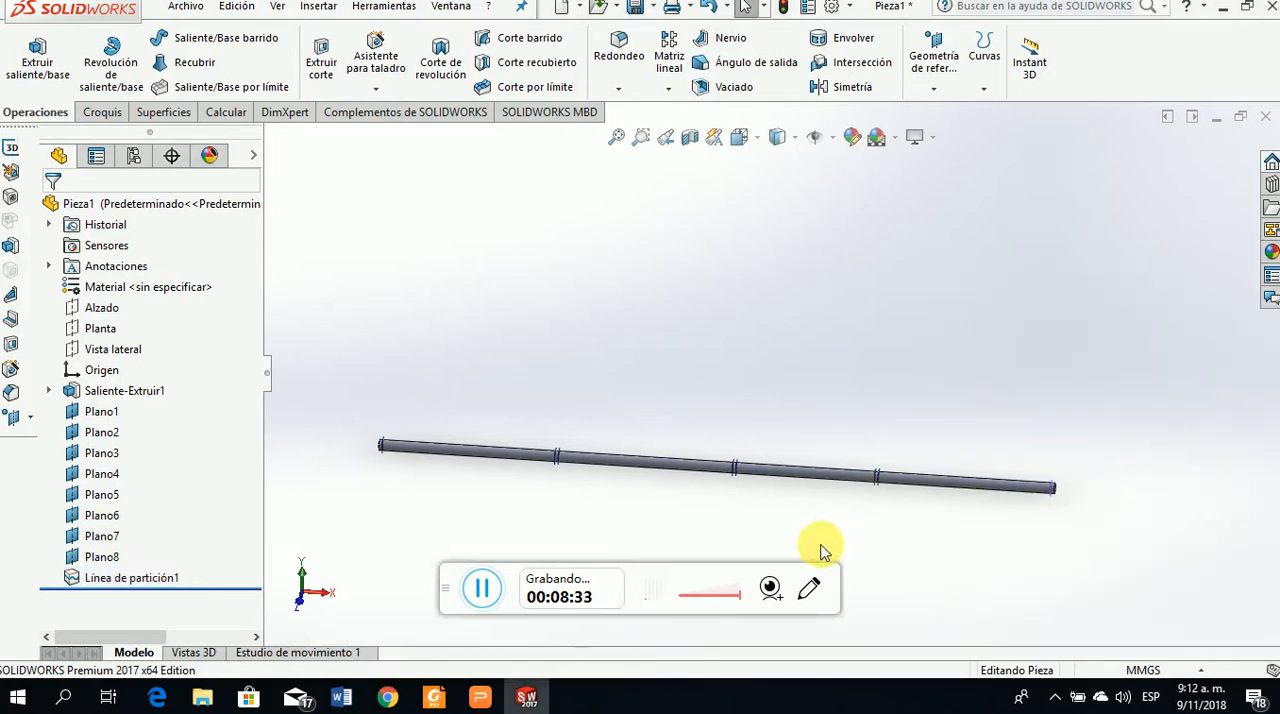
# Inspect the split faces by selecting the narrow band at Plano7 and the longer shaft segments on either side of it
pyautogui.scroll(-3, 803, 520)
pyautogui.scroll(-5, 960, 405)
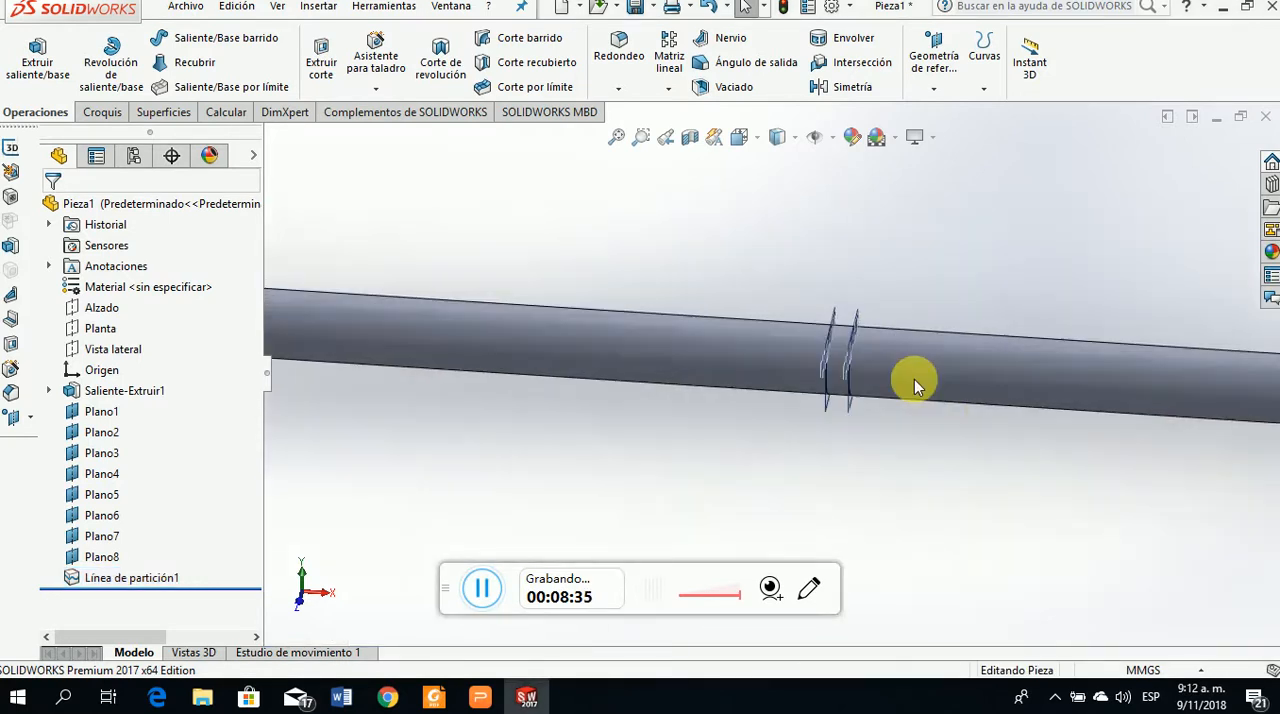
pyautogui.scroll(2, 770, 425)
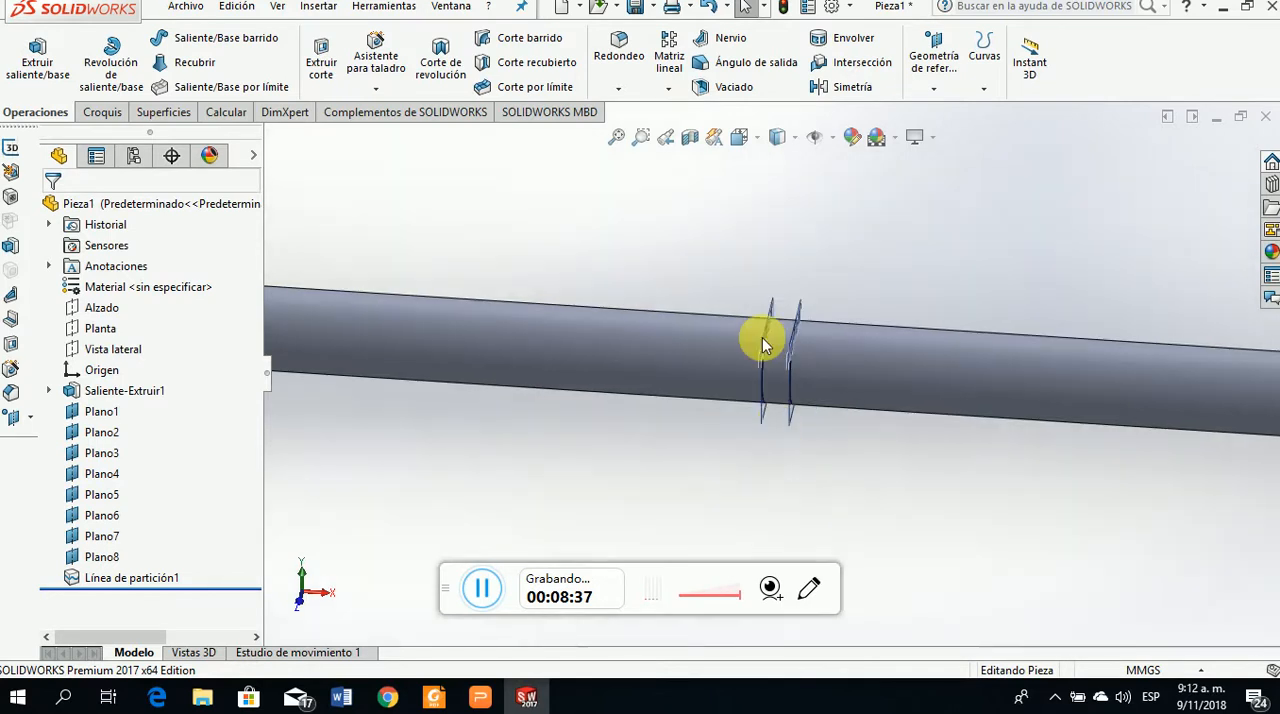
pyautogui.click(778, 372)
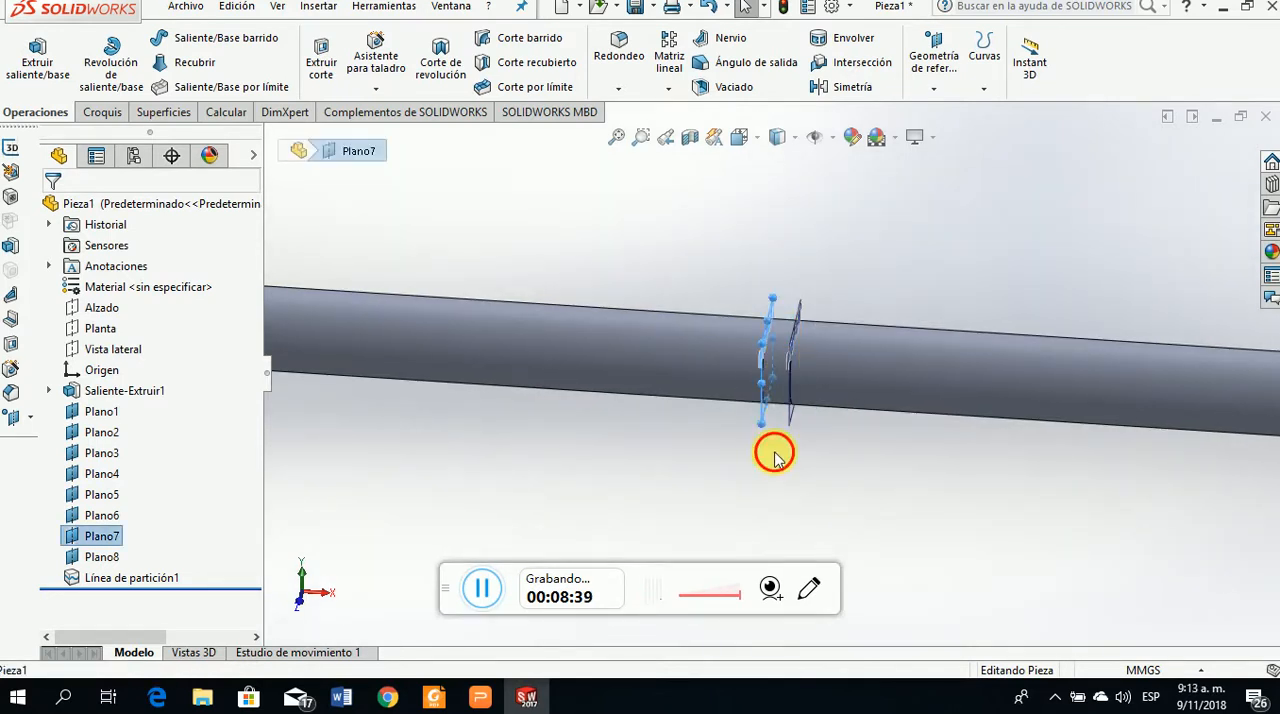
pyautogui.click(771, 449)
pyautogui.click(781, 377)
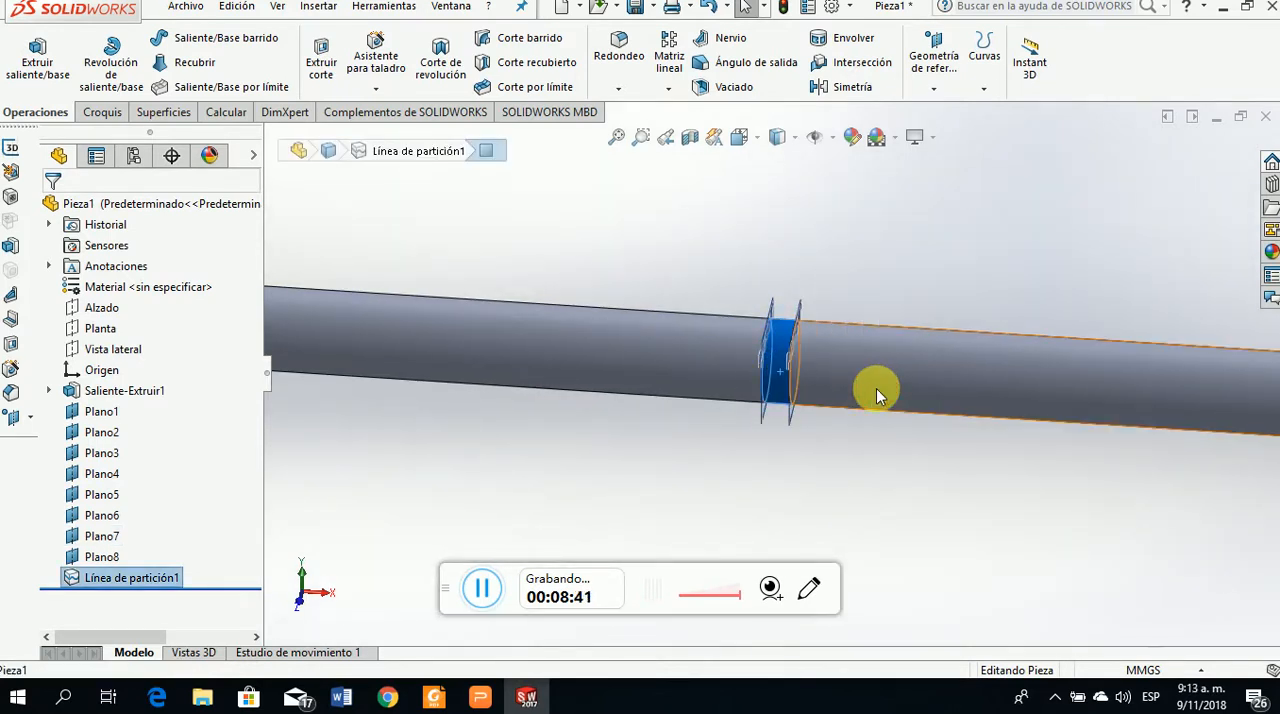
pyautogui.click(876, 388)
pyautogui.click(714, 365)
pyautogui.scroll(8, 971, 500)
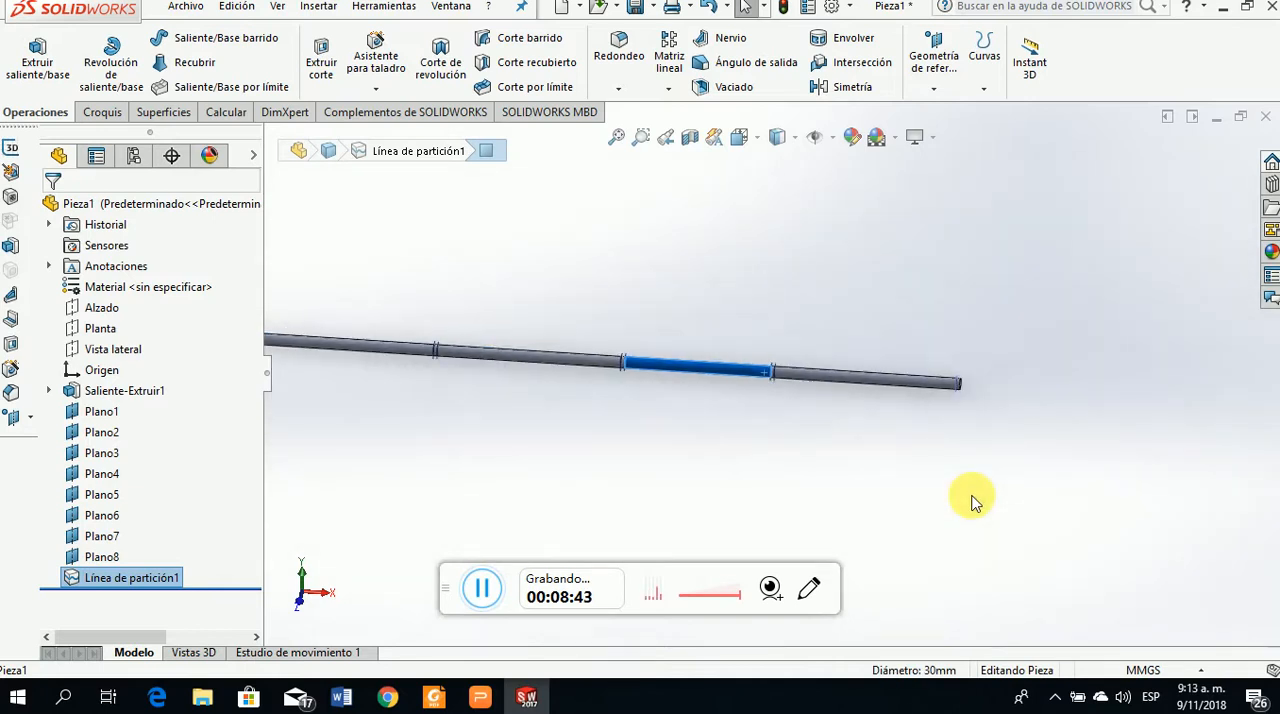
pyautogui.click(637, 462)
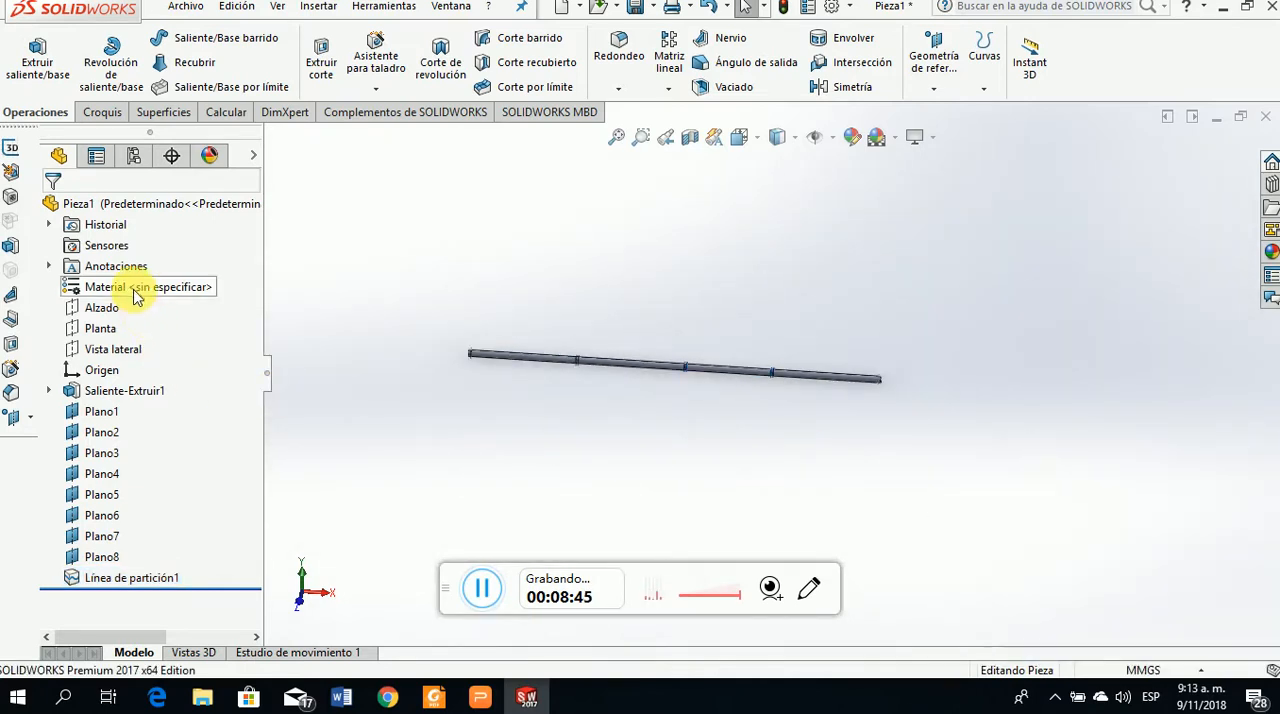
pyautogui.click(135, 293)
pyautogui.rightClick(135, 293)
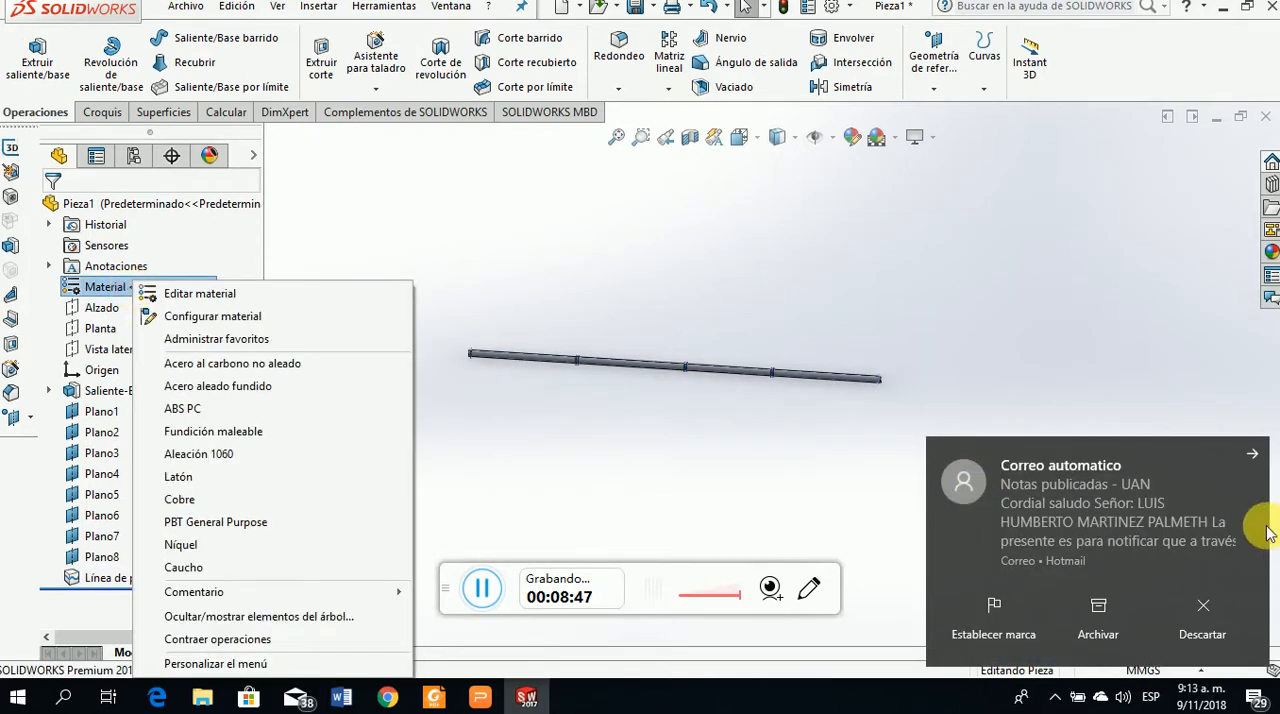
pyautogui.press('Escape')
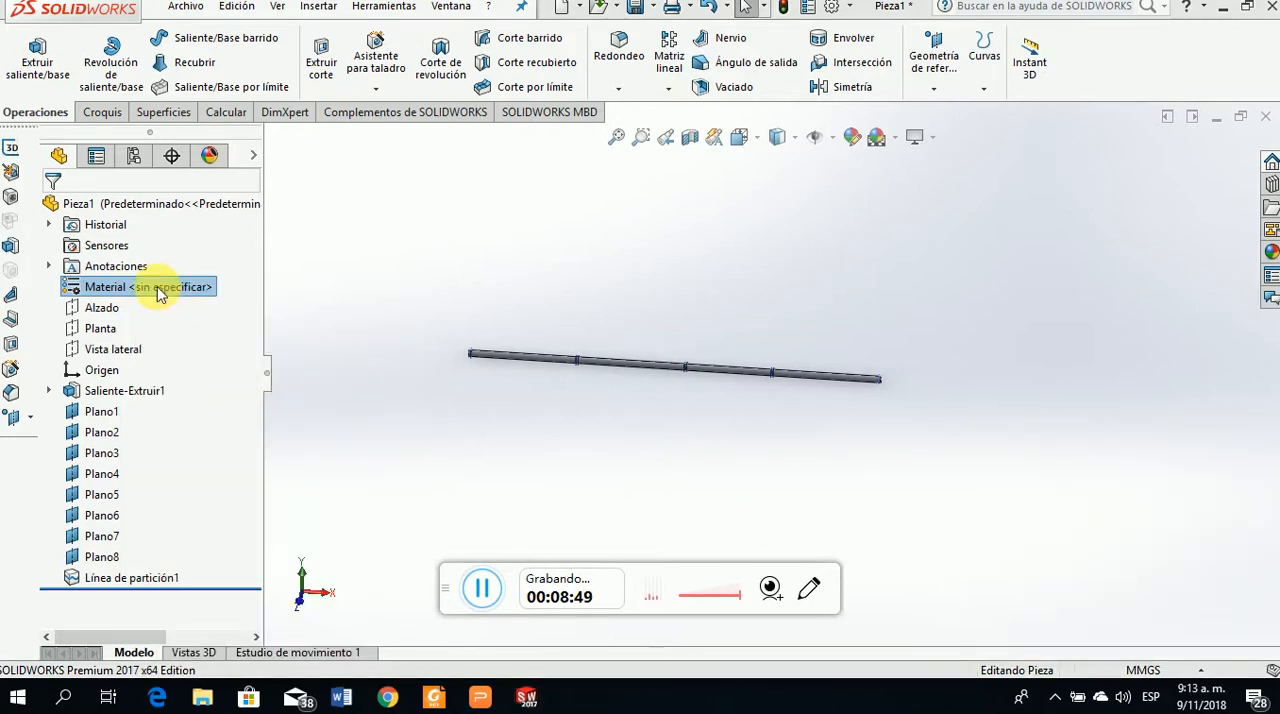
pyautogui.rightClick(158, 287)
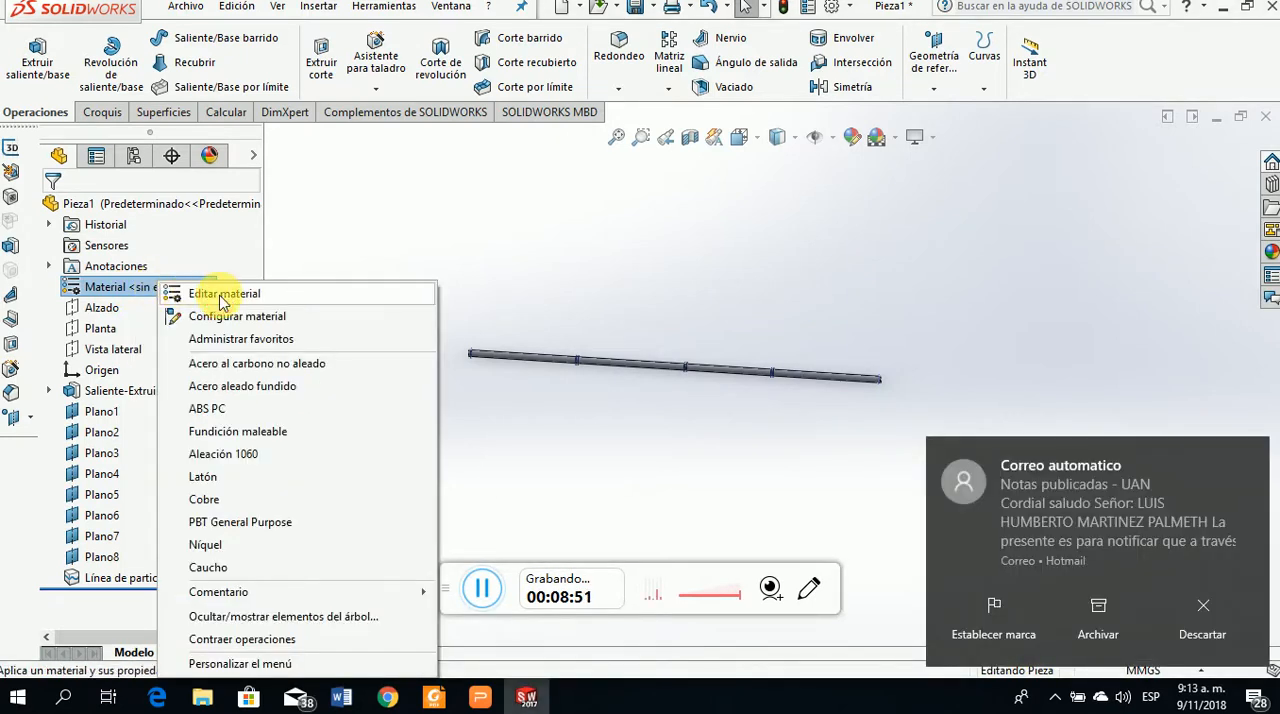
pyautogui.click(1203, 618)
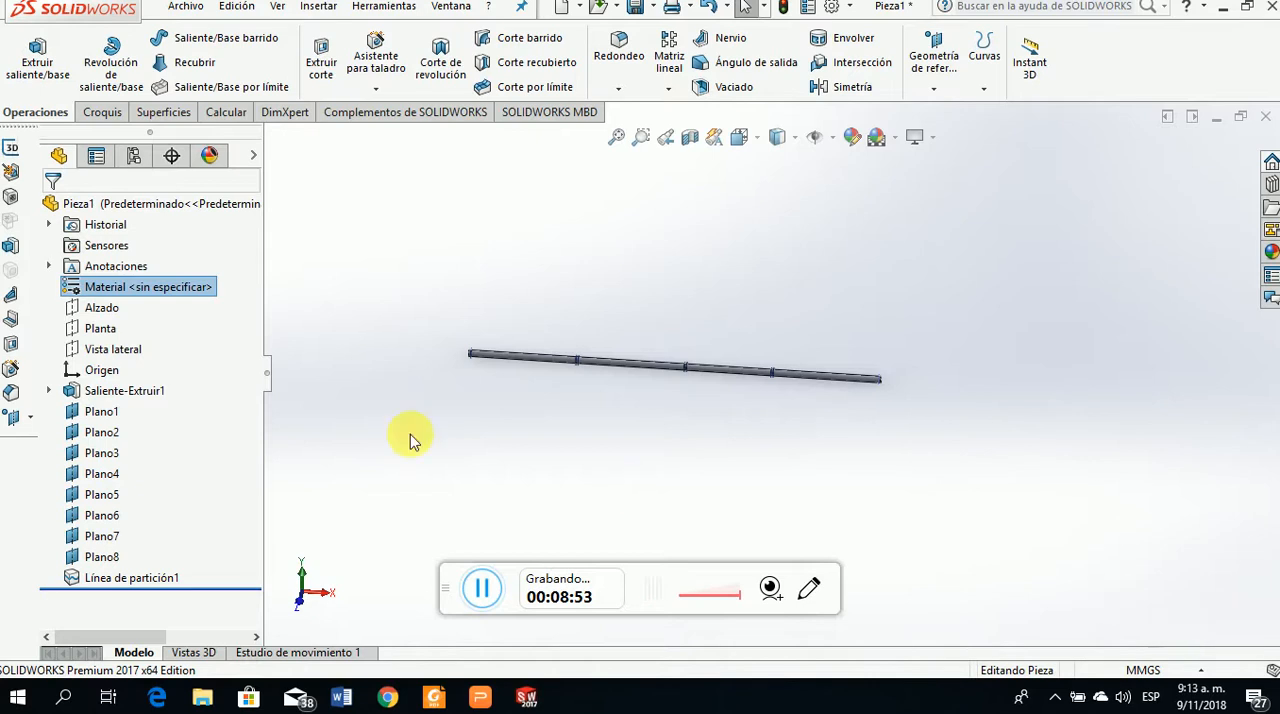
# Assign the AISI 1020 material from the Acero category of solidworks materials to the shaft and close the material library
pyautogui.doubleClick(170, 290)
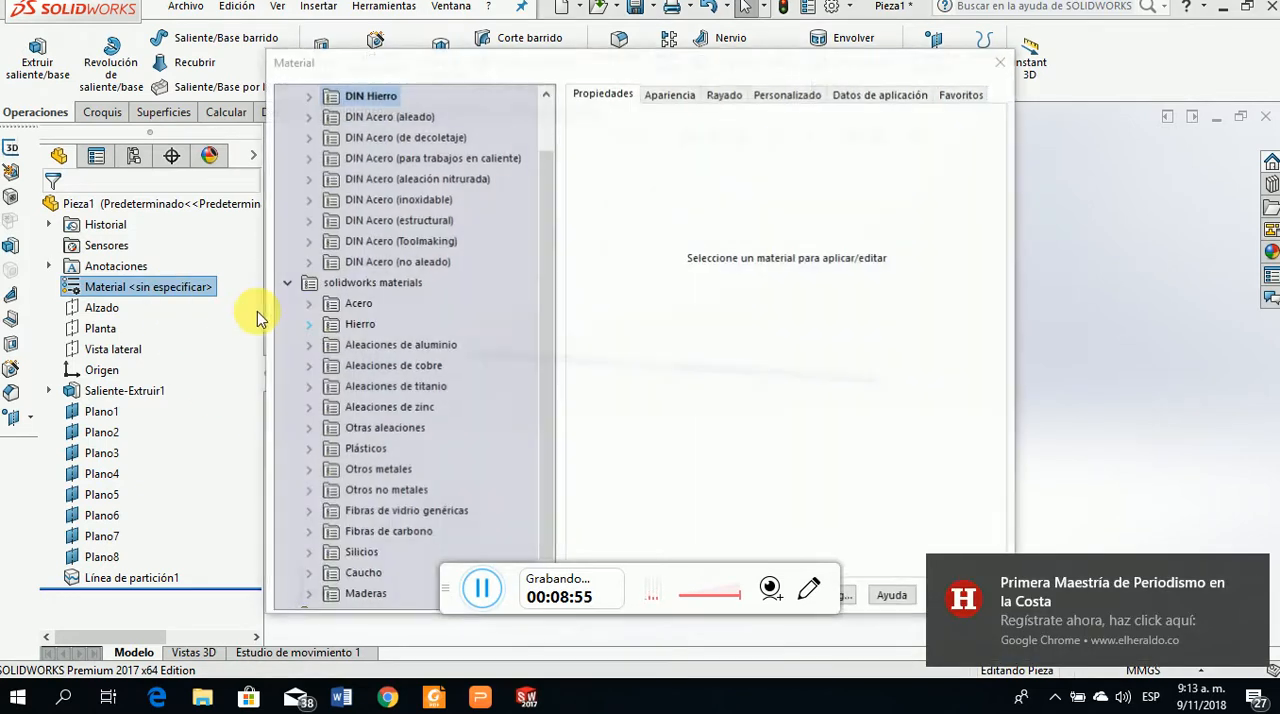
pyautogui.click(1254, 576)
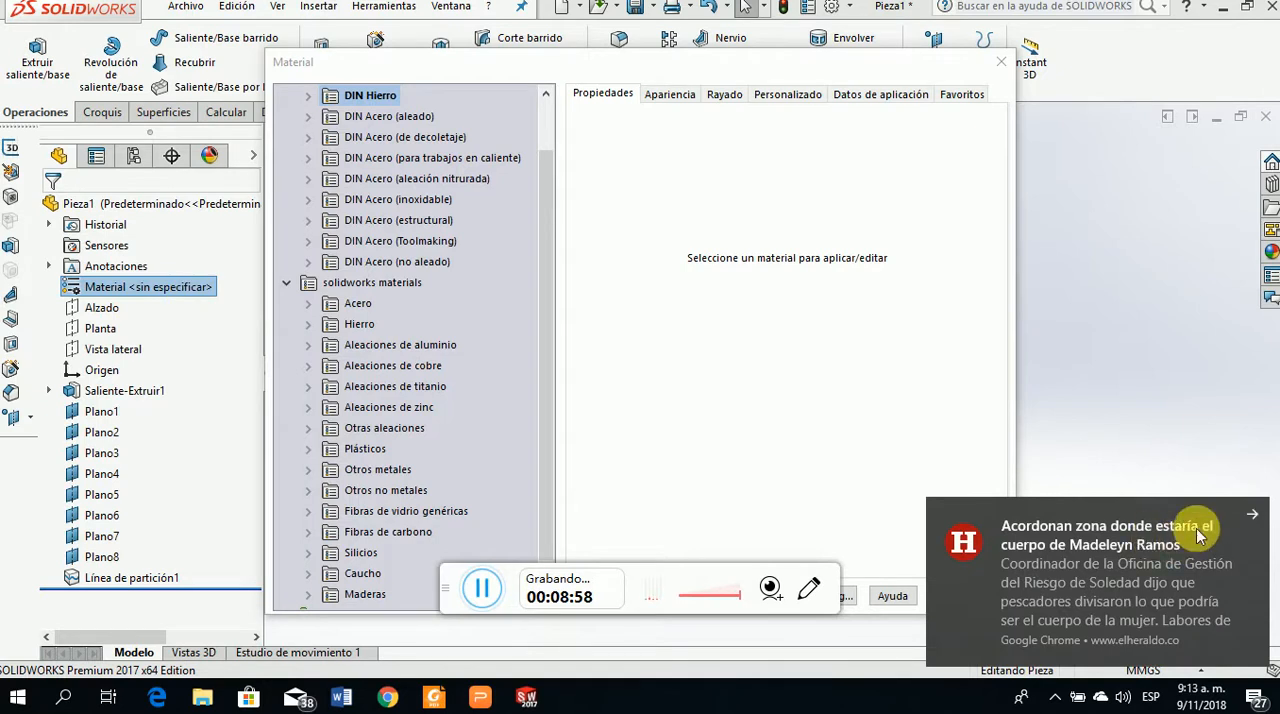
pyautogui.click(1250, 514)
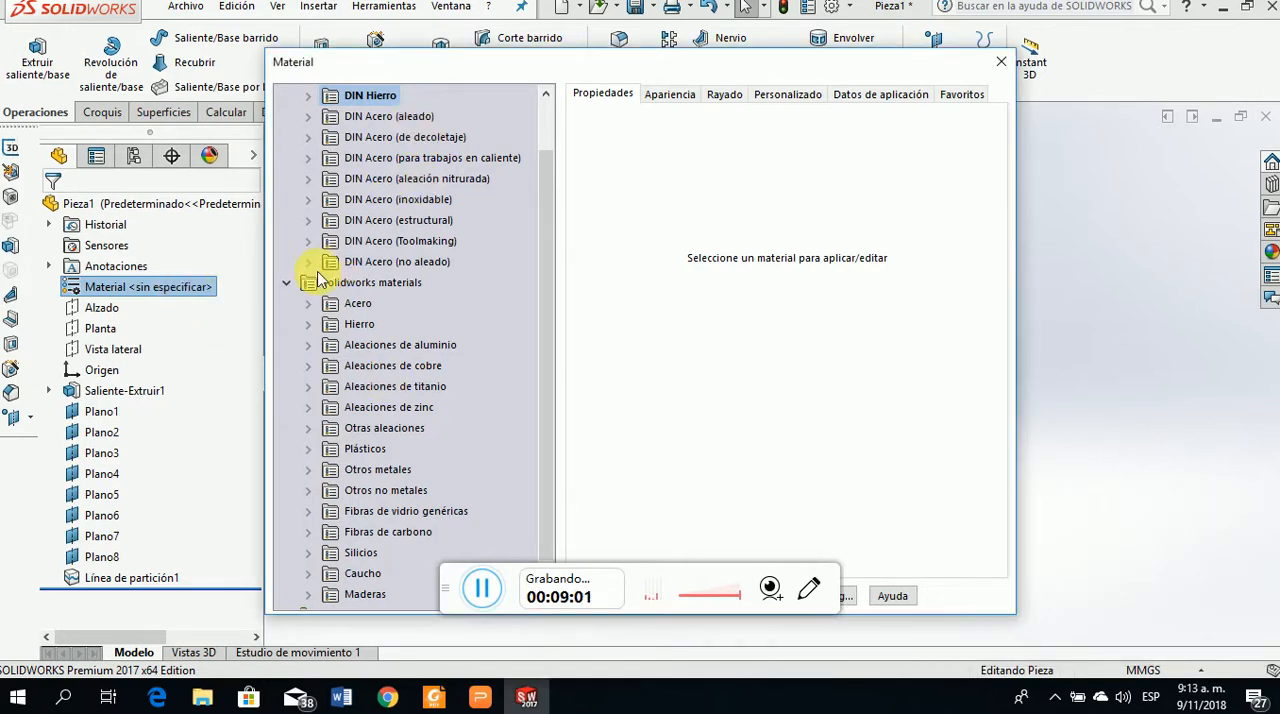
pyautogui.click(307, 304)
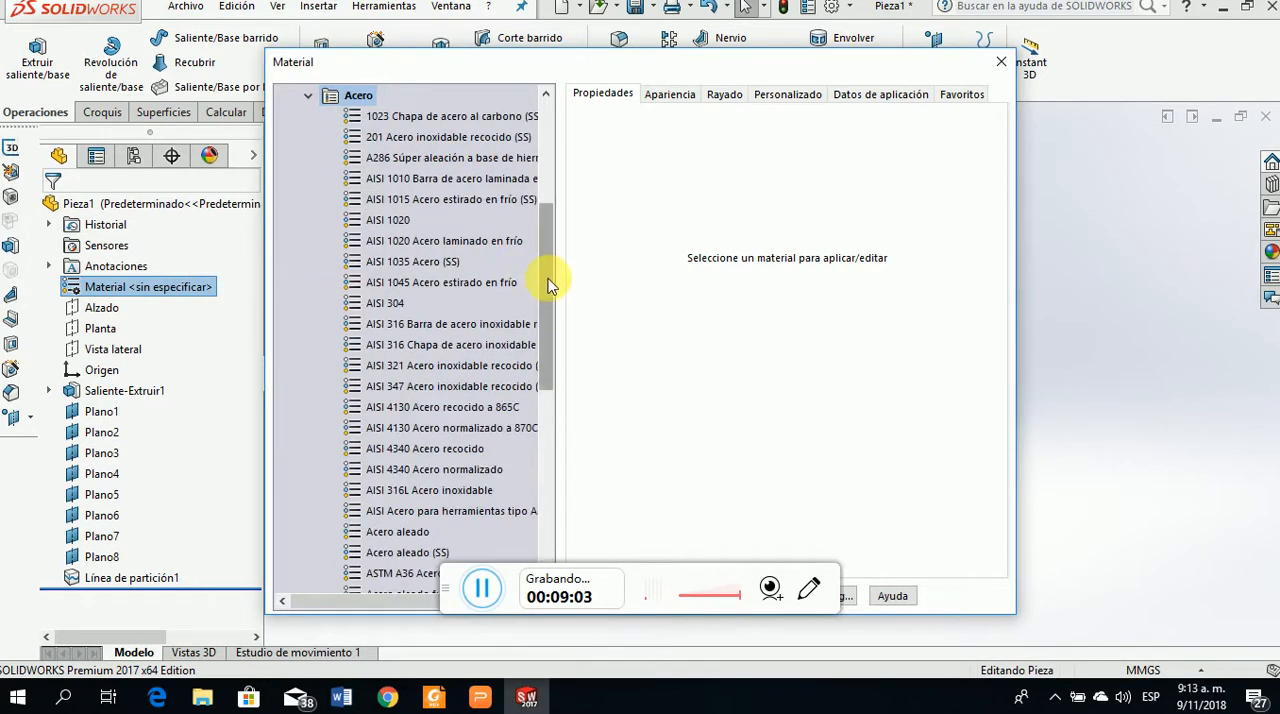
pyautogui.scroll(1, 548, 285)
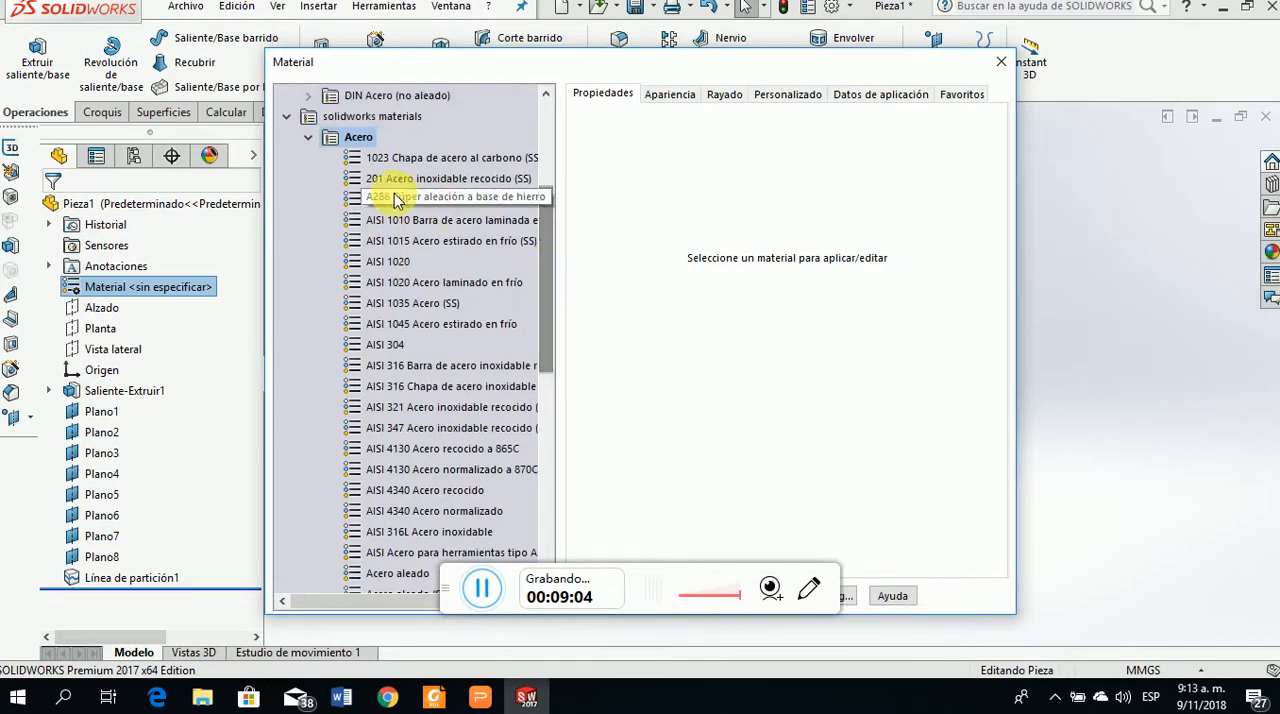
pyautogui.click(390, 263)
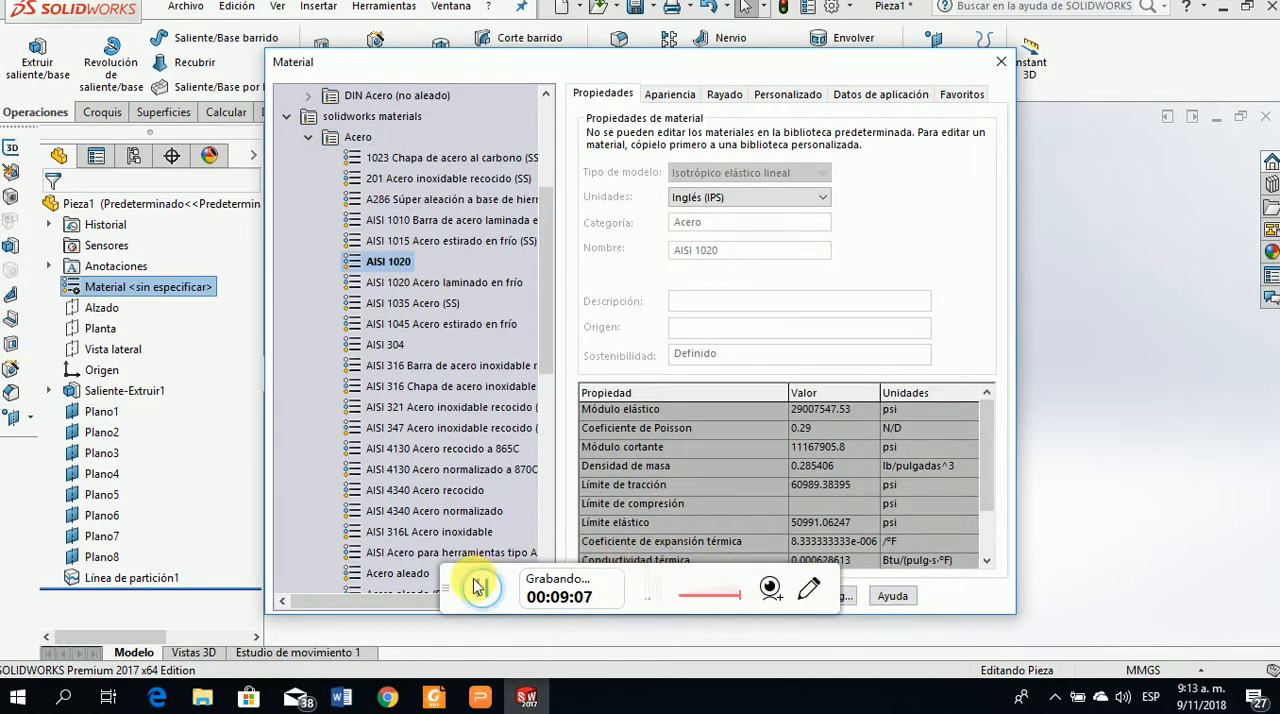
pyautogui.click(457, 583)
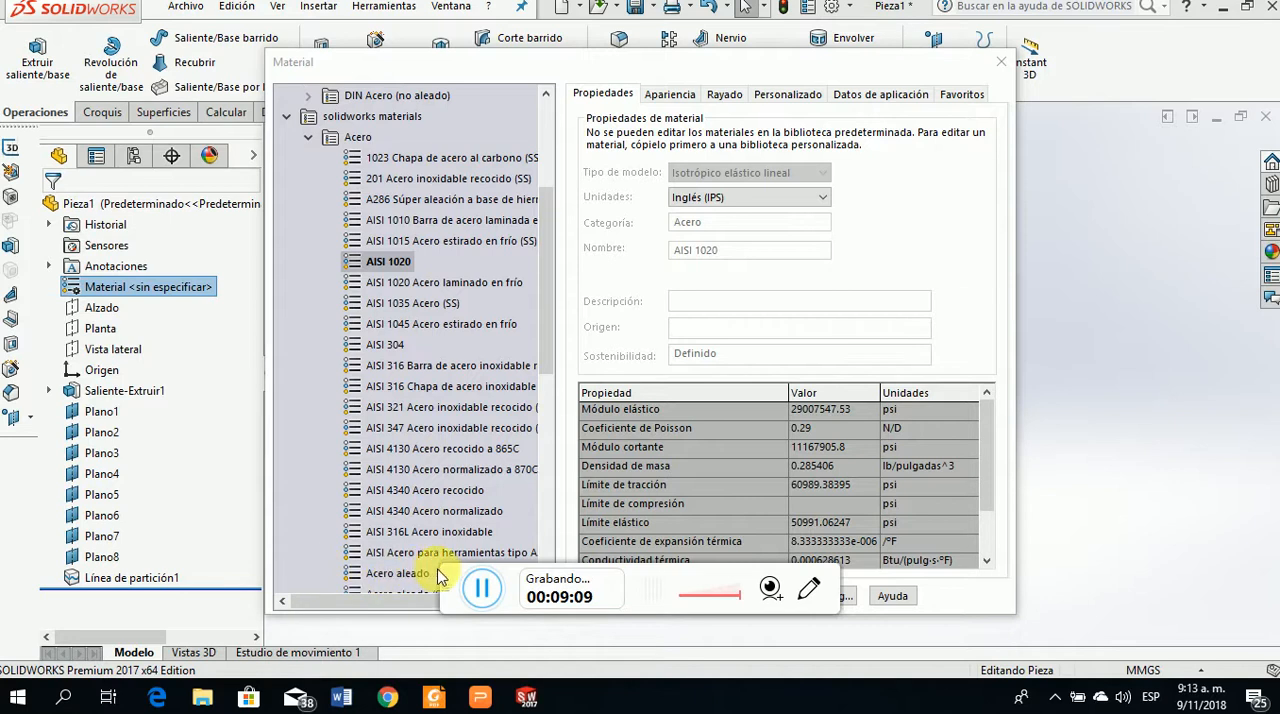
pyautogui.moveTo(453, 588); pyautogui.dragTo(116, 602)
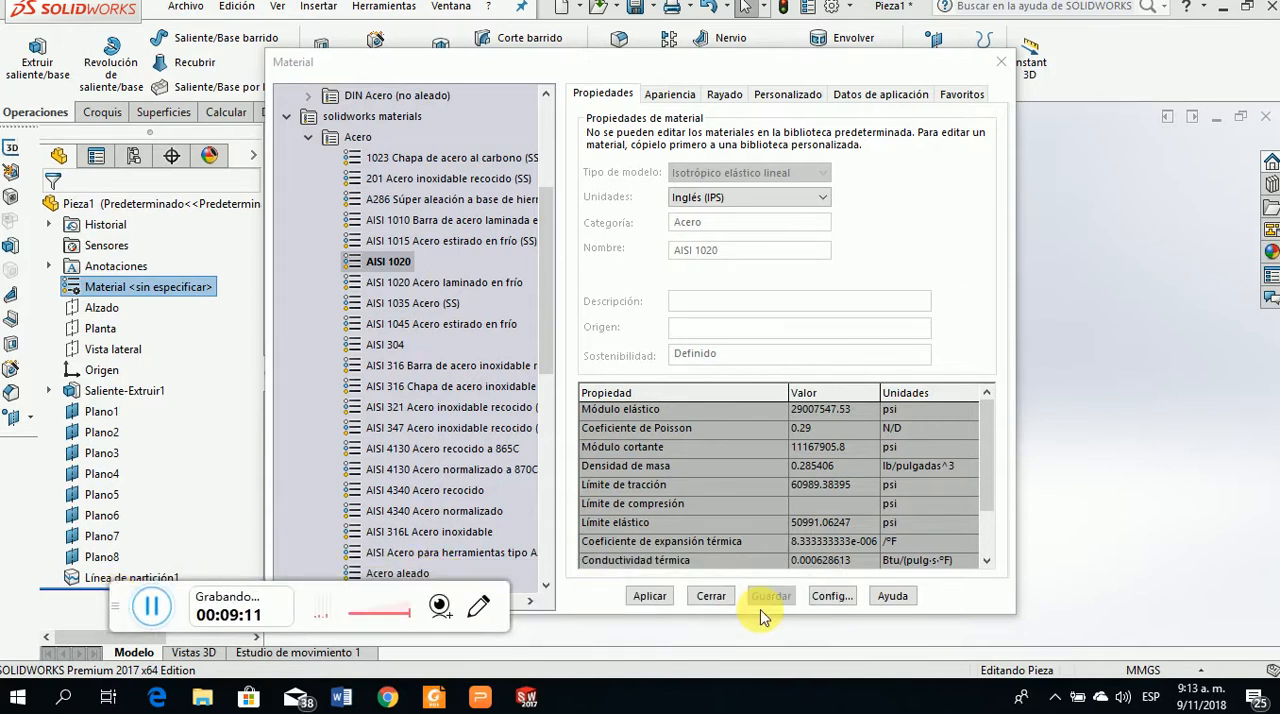
pyautogui.click(650, 597)
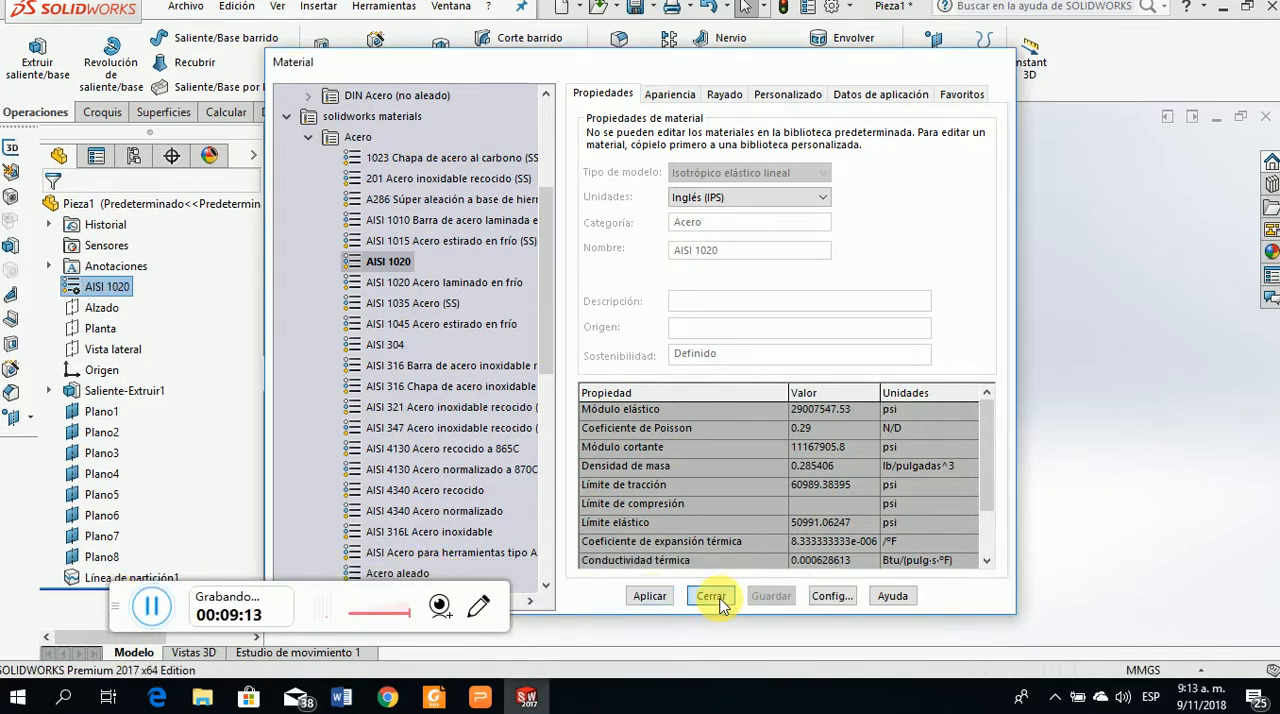
pyautogui.click(711, 597)
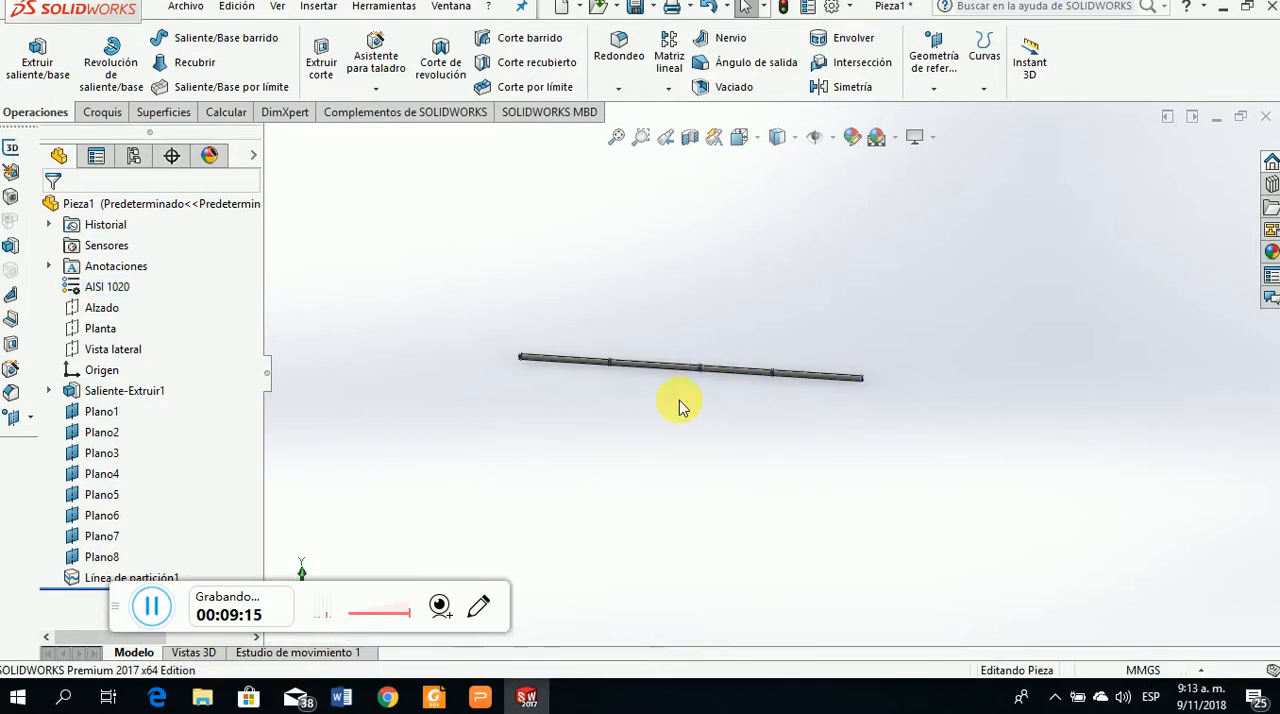
# Load the SOLIDWORKS Simulation add-in
pyautogui.moveTo(112, 592); pyautogui.dragTo(877, 614)
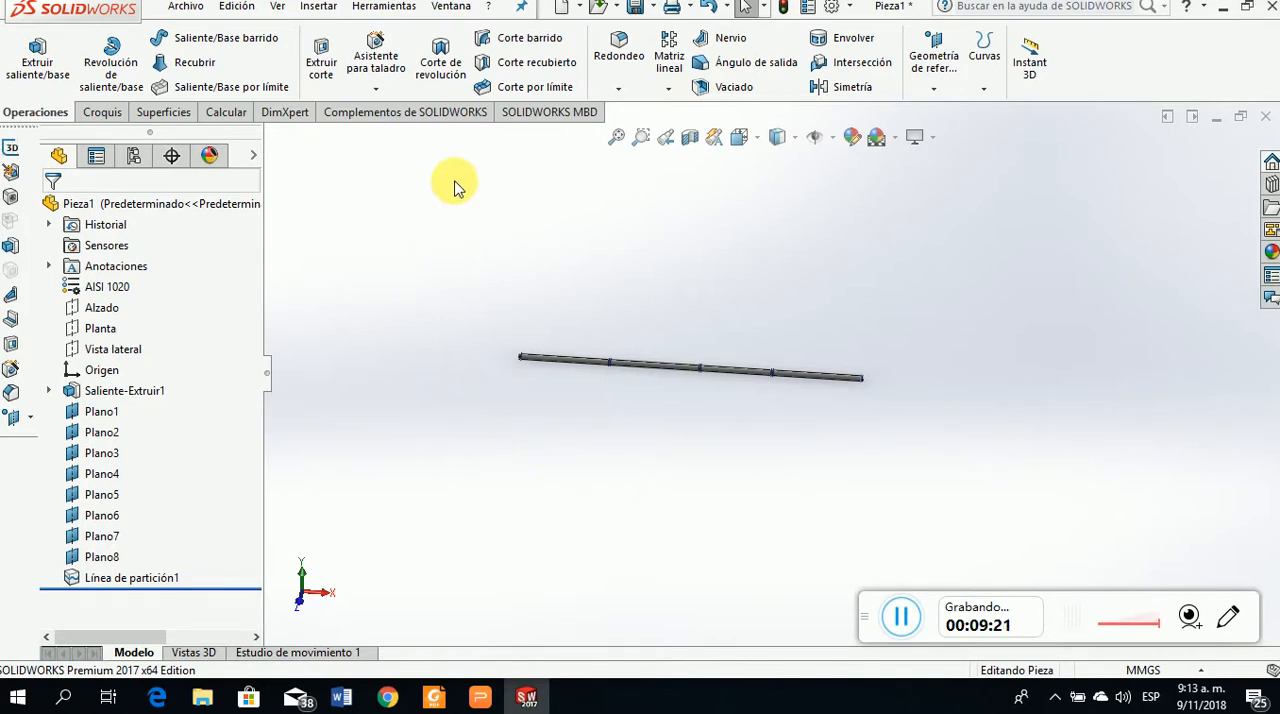
pyautogui.click(404, 113)
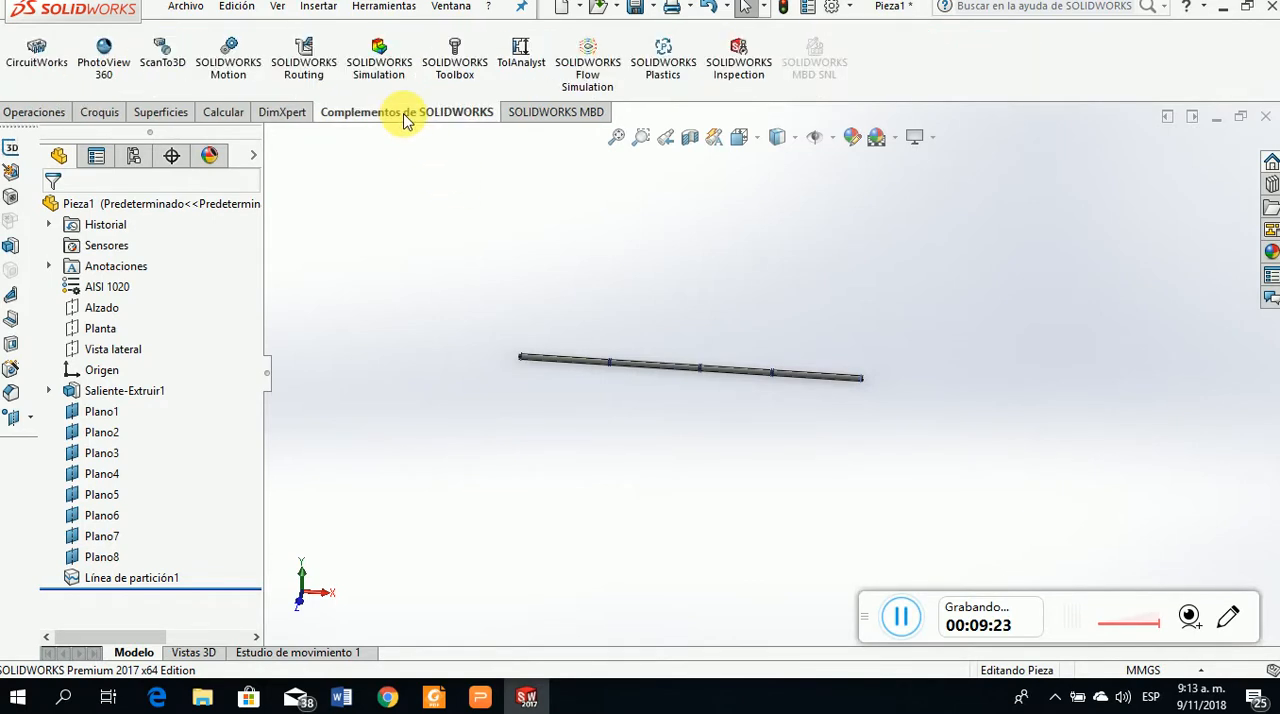
pyautogui.click(393, 82)
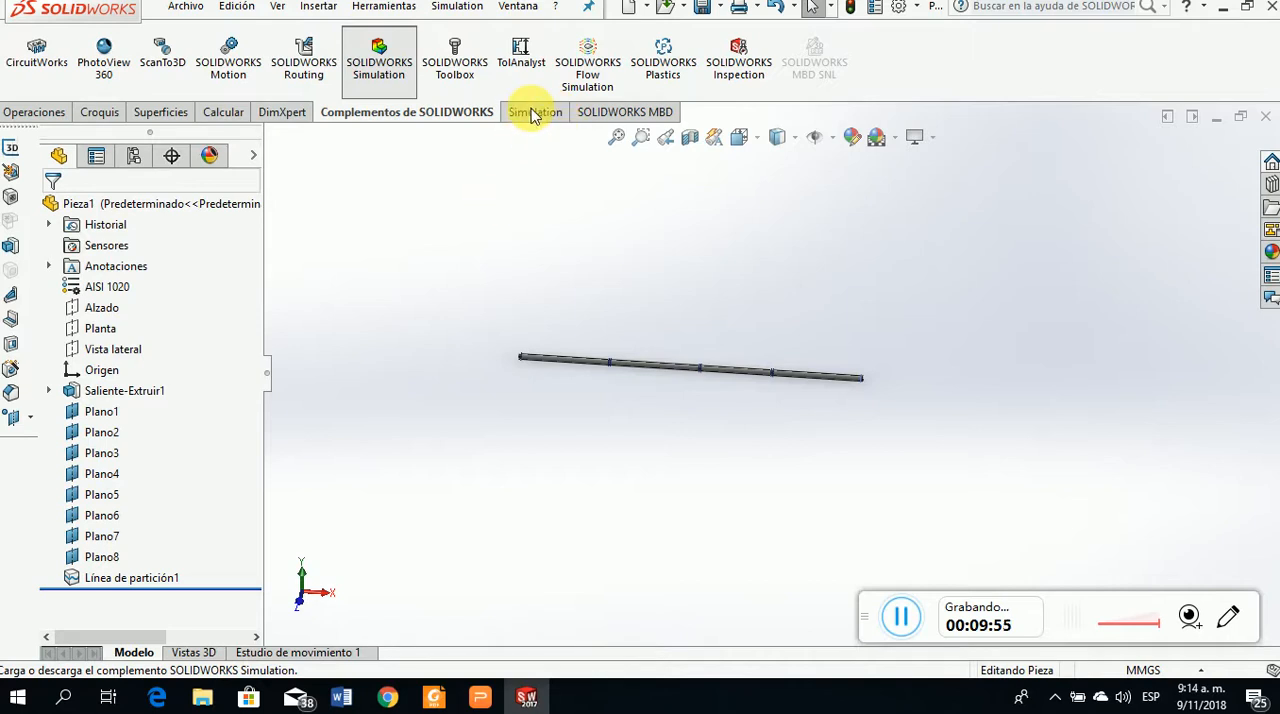
# Create a new simulation study of type Análisis estático for the shaft, keeping the default name
pyautogui.click(543, 112)
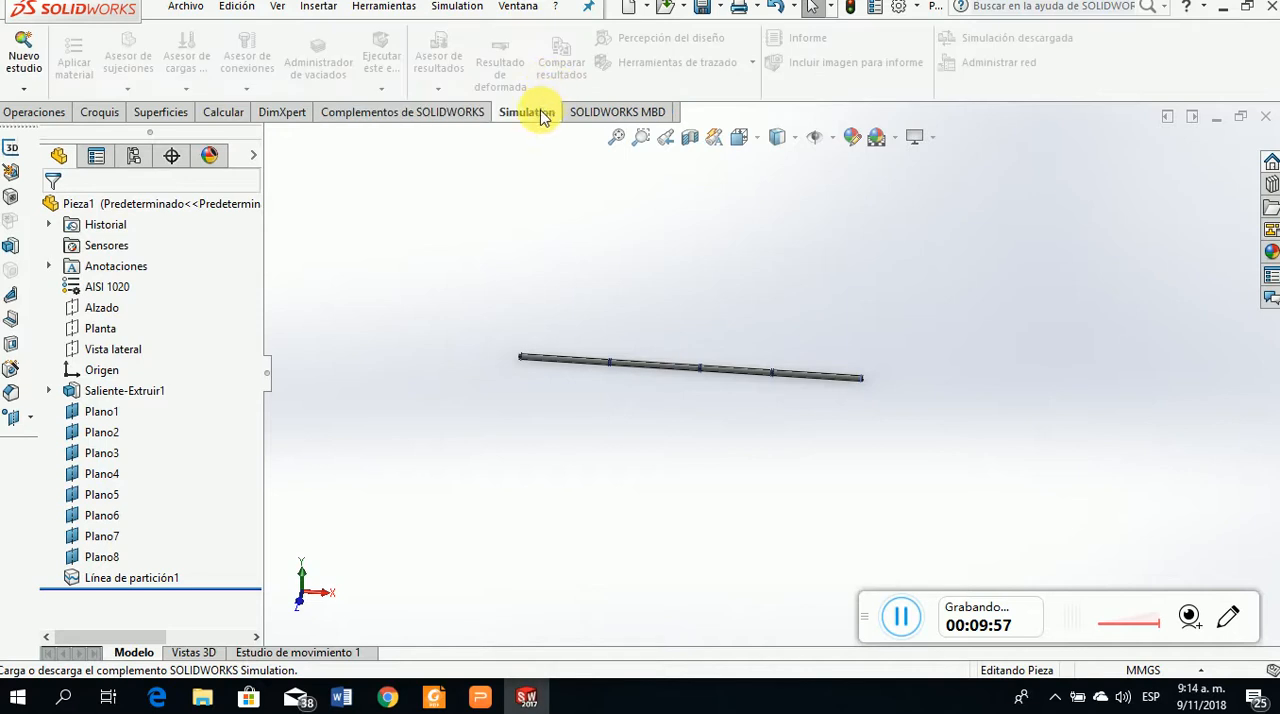
pyautogui.click(24, 89)
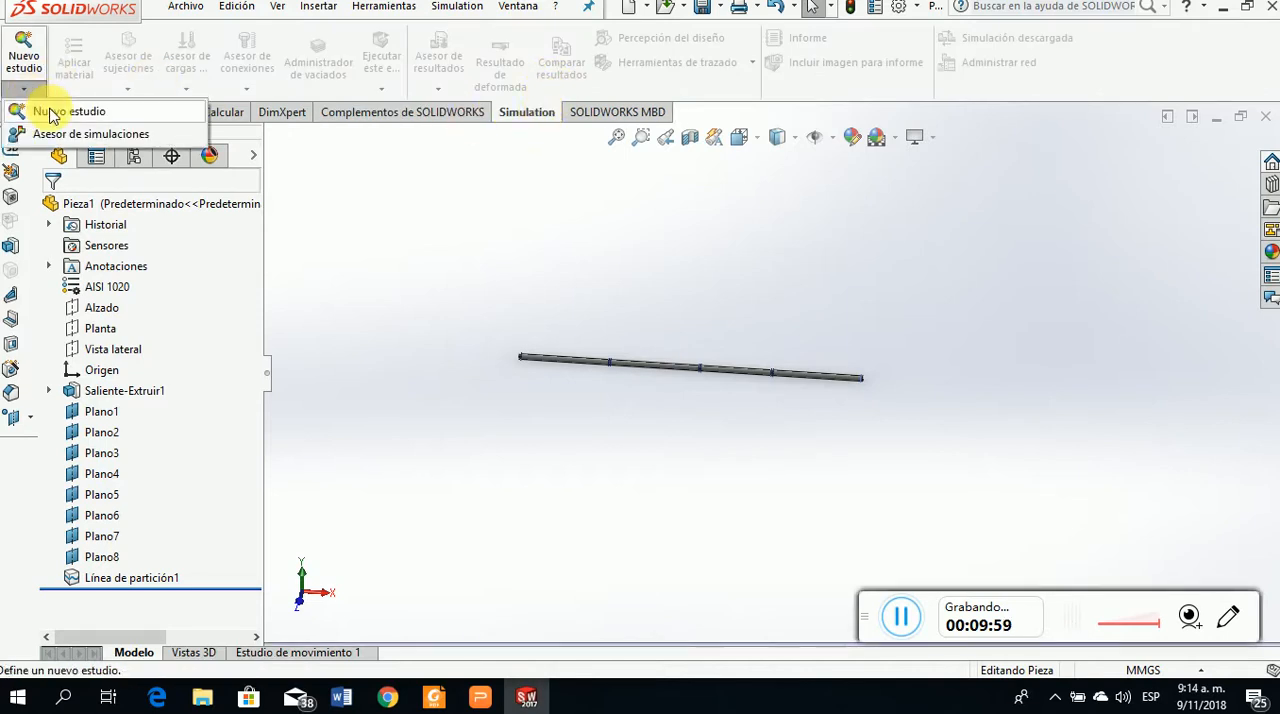
pyautogui.click(50, 113)
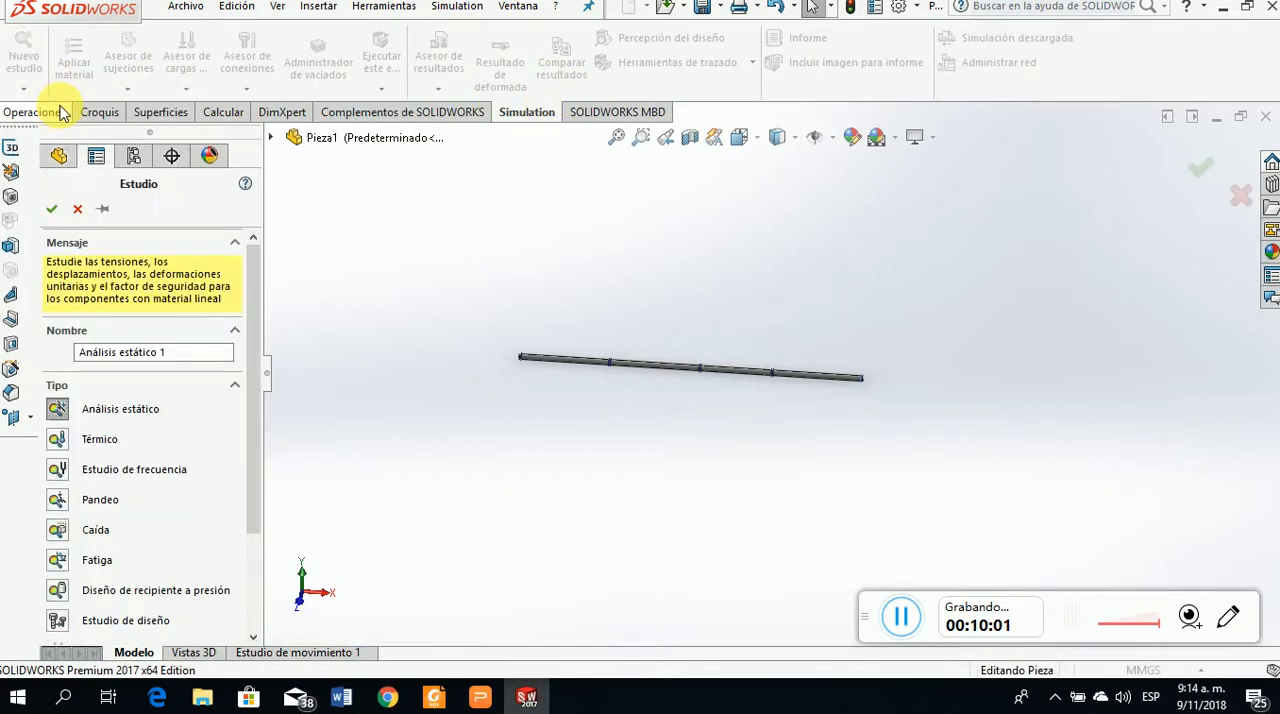
pyautogui.click(55, 412)
pyautogui.click(52, 208)
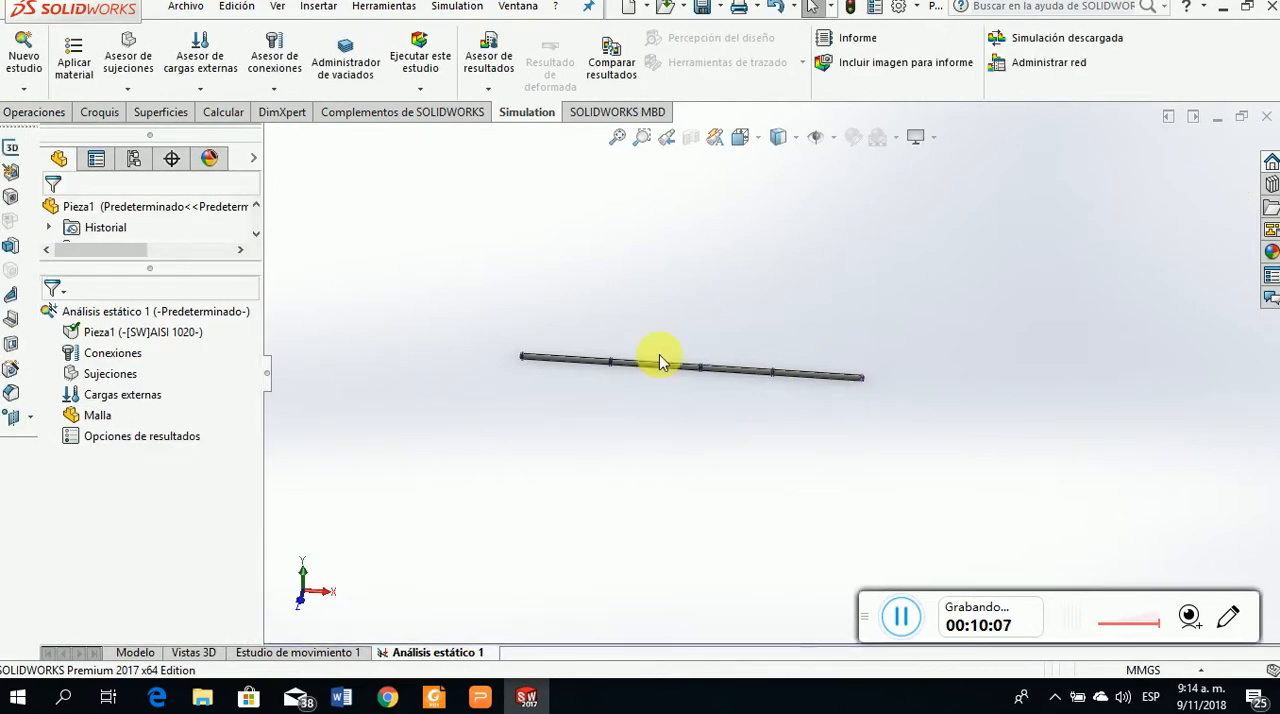
# Apply a bearing fixture (Sujeción de rodamiento) with automatic alignment and rigid union to the narrow band face at the shaft's A end
pyautogui.scroll(-5, 660, 379)
pyautogui.scroll(2, 666, 388)
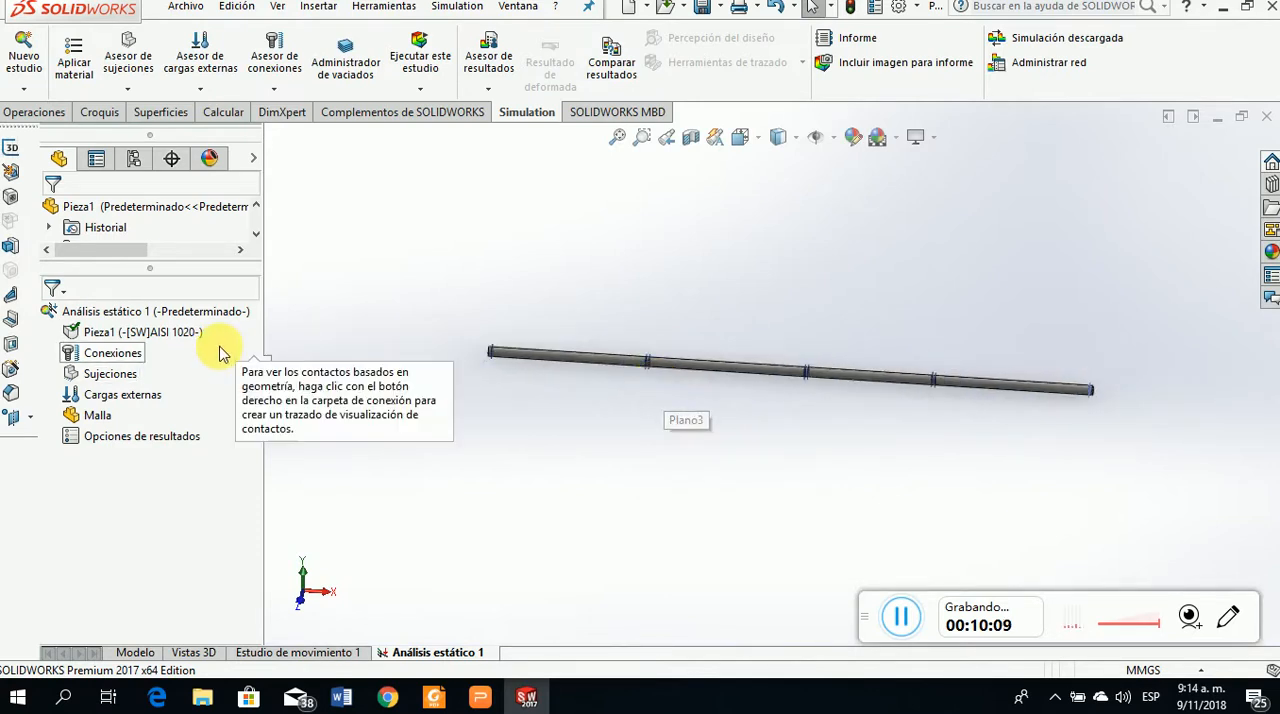
pyautogui.click(170, 332)
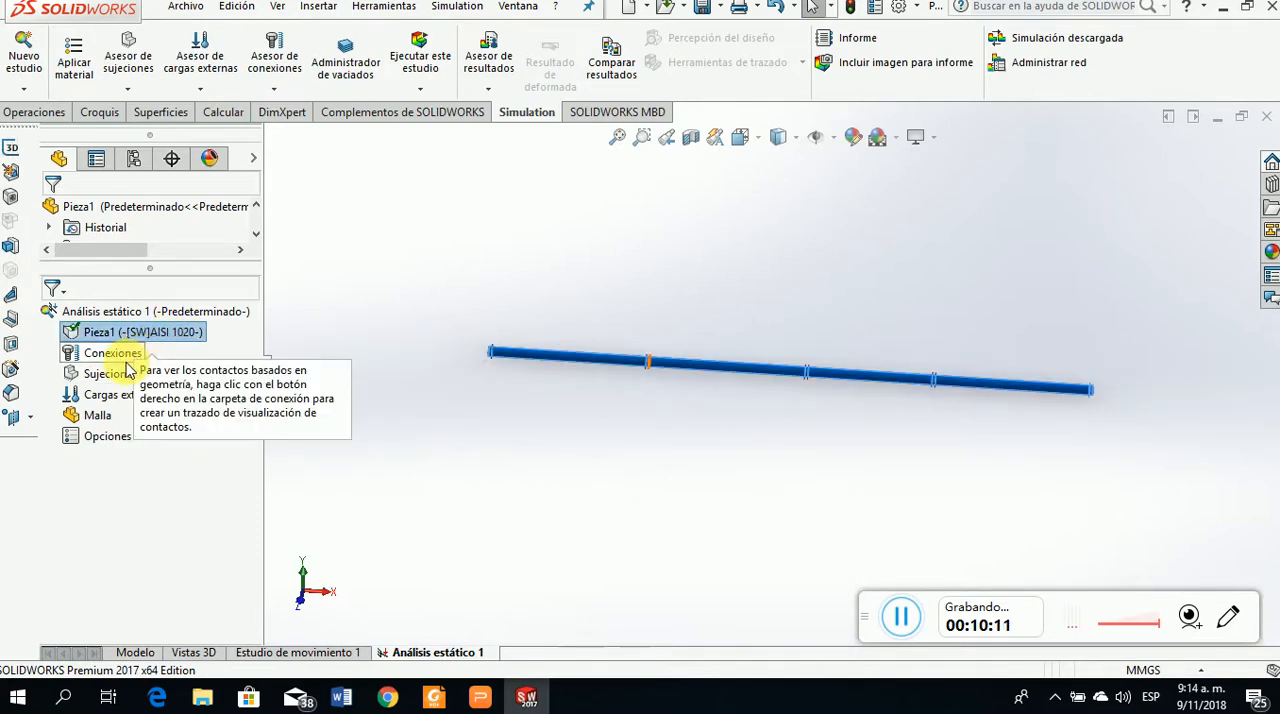
pyautogui.click(112, 353)
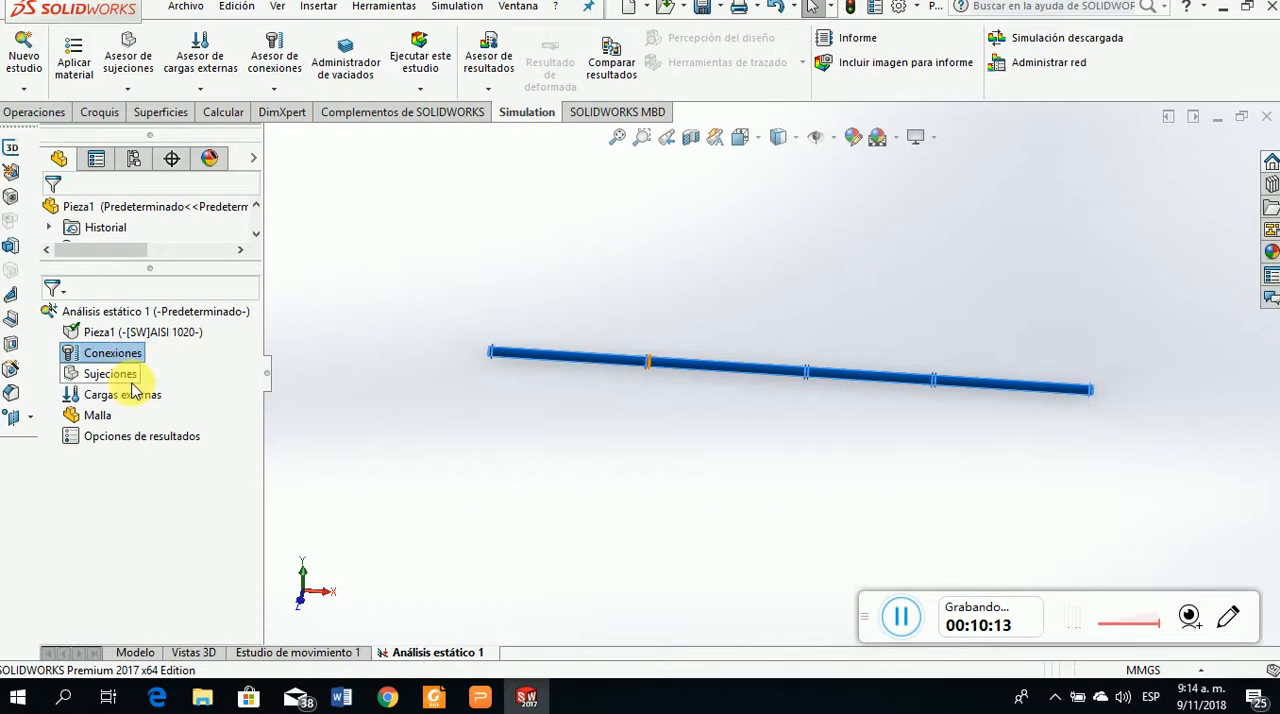
pyautogui.click(108, 375)
pyautogui.rightClick(110, 376)
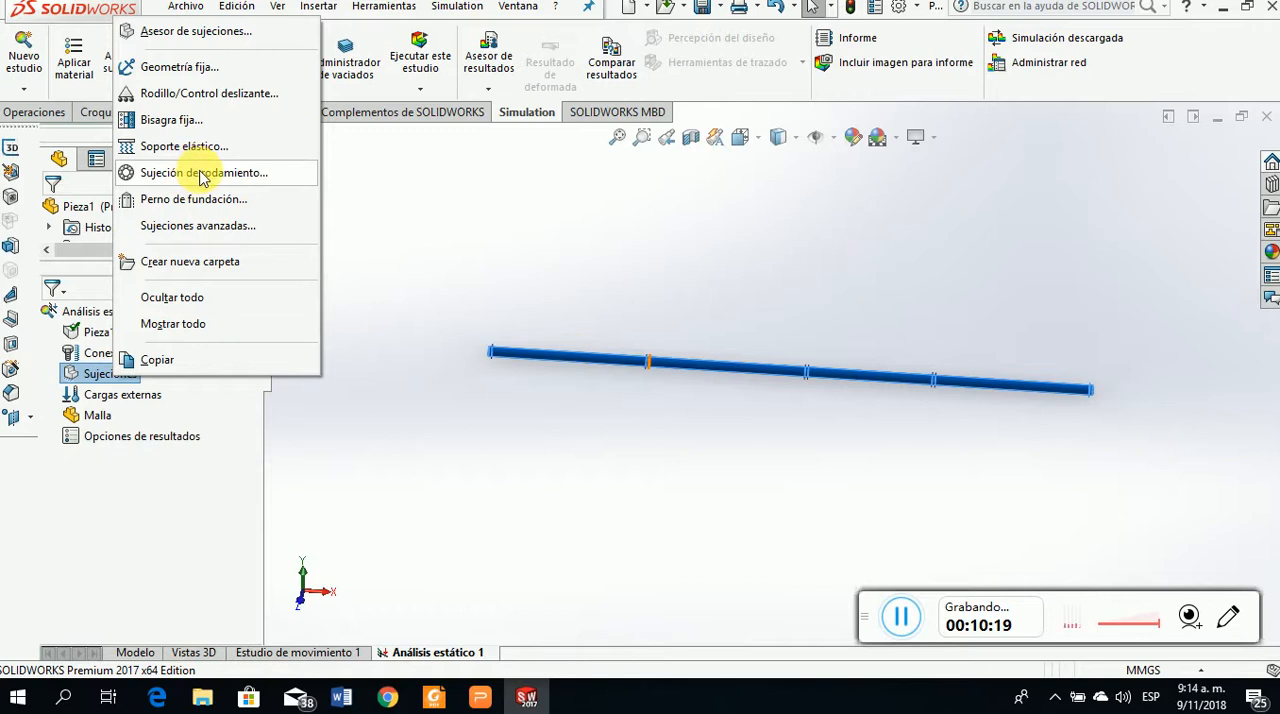
pyautogui.click(203, 178)
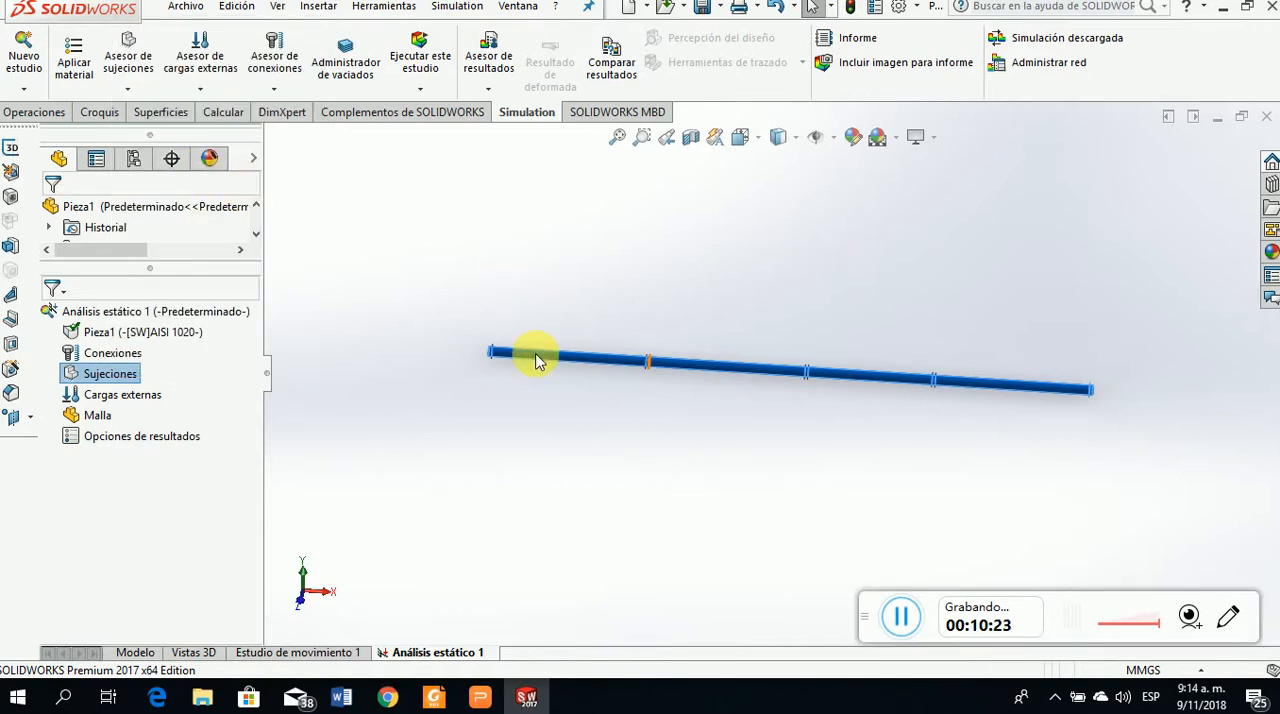
pyautogui.scroll(-5, 540, 362)
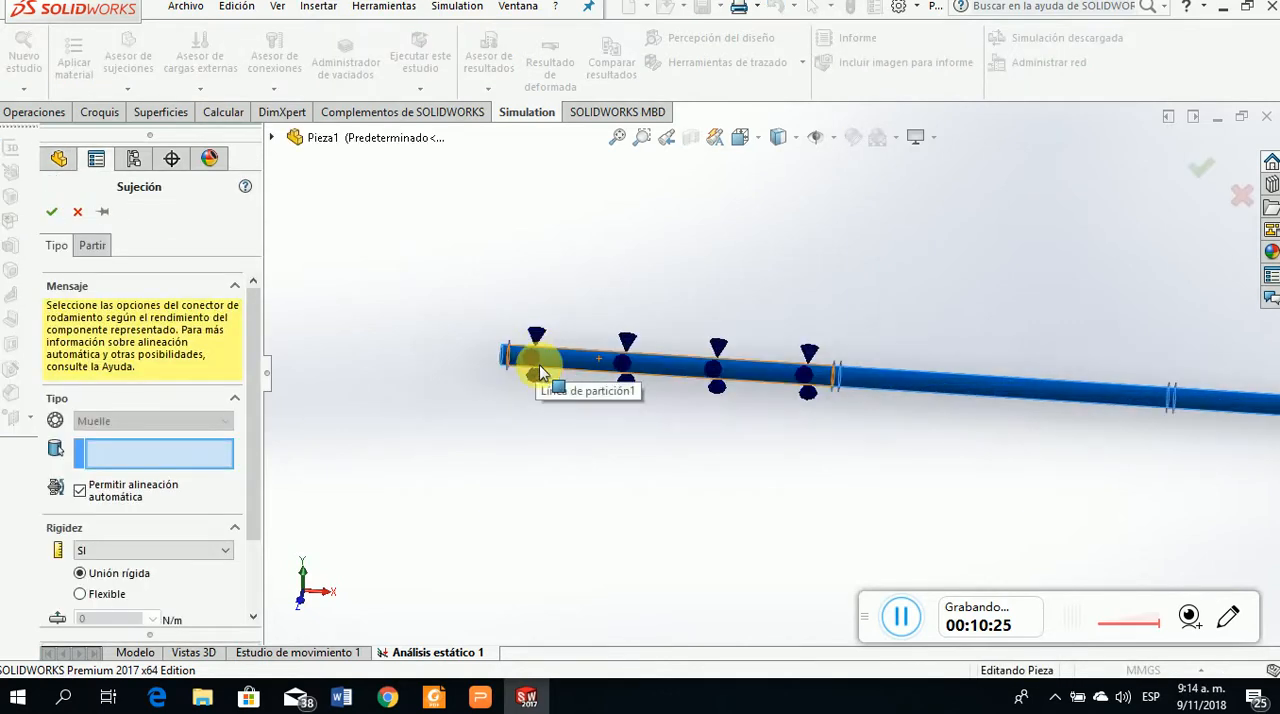
pyautogui.scroll(-3, 560, 365)
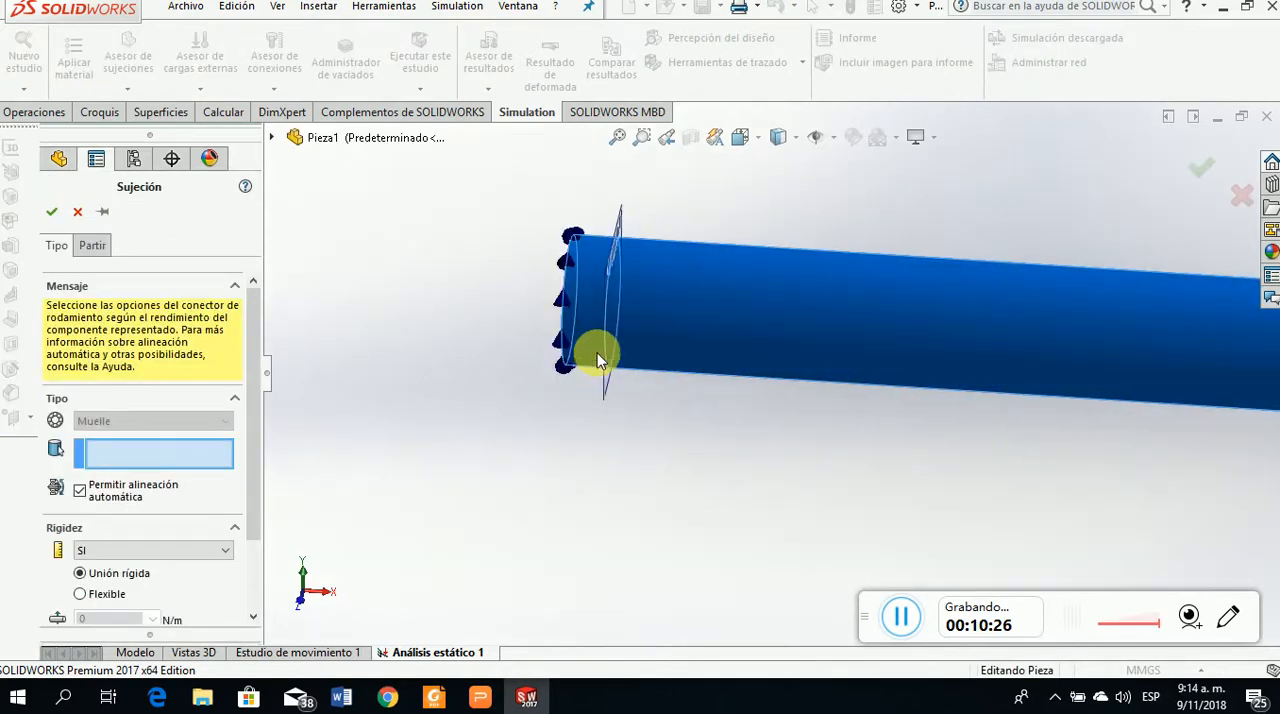
pyautogui.click(593, 283)
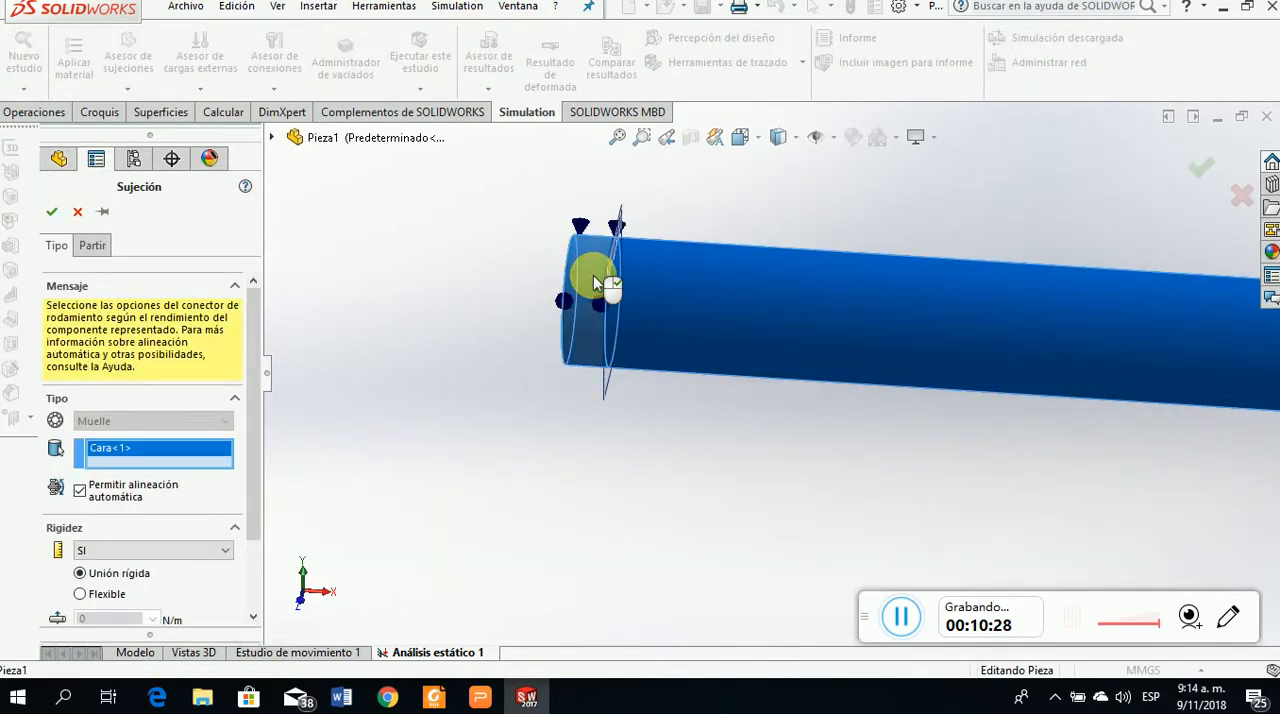
pyautogui.click(52, 215)
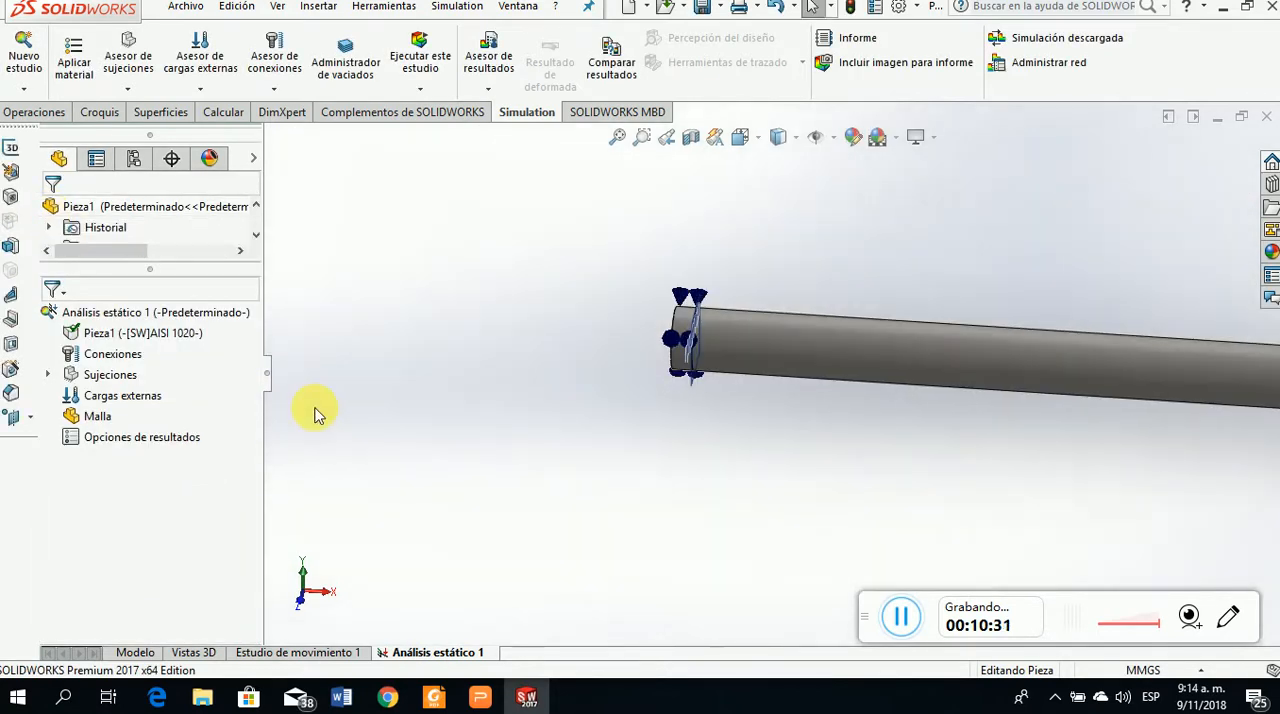
# Apply a second bearing fixture with the same self-aligning, rigid settings to the narrow band face at the shaft's opposite end
pyautogui.rightClick(112, 374)
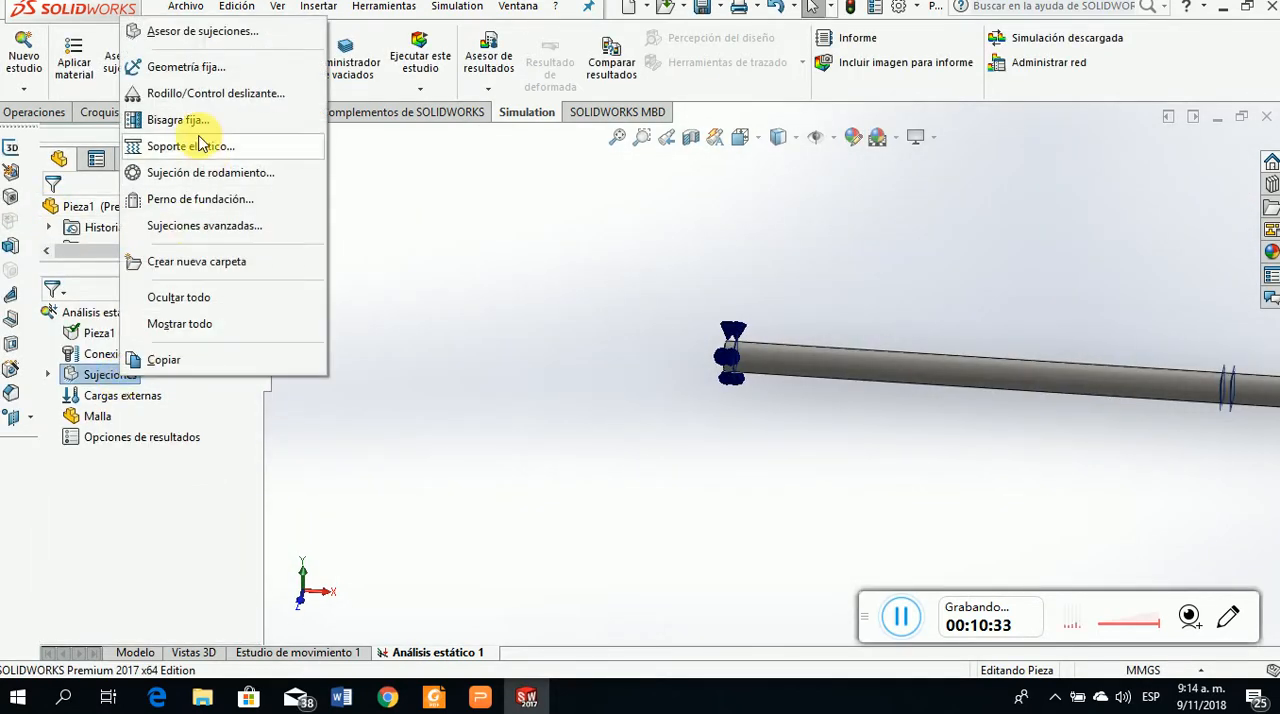
pyautogui.click(197, 177)
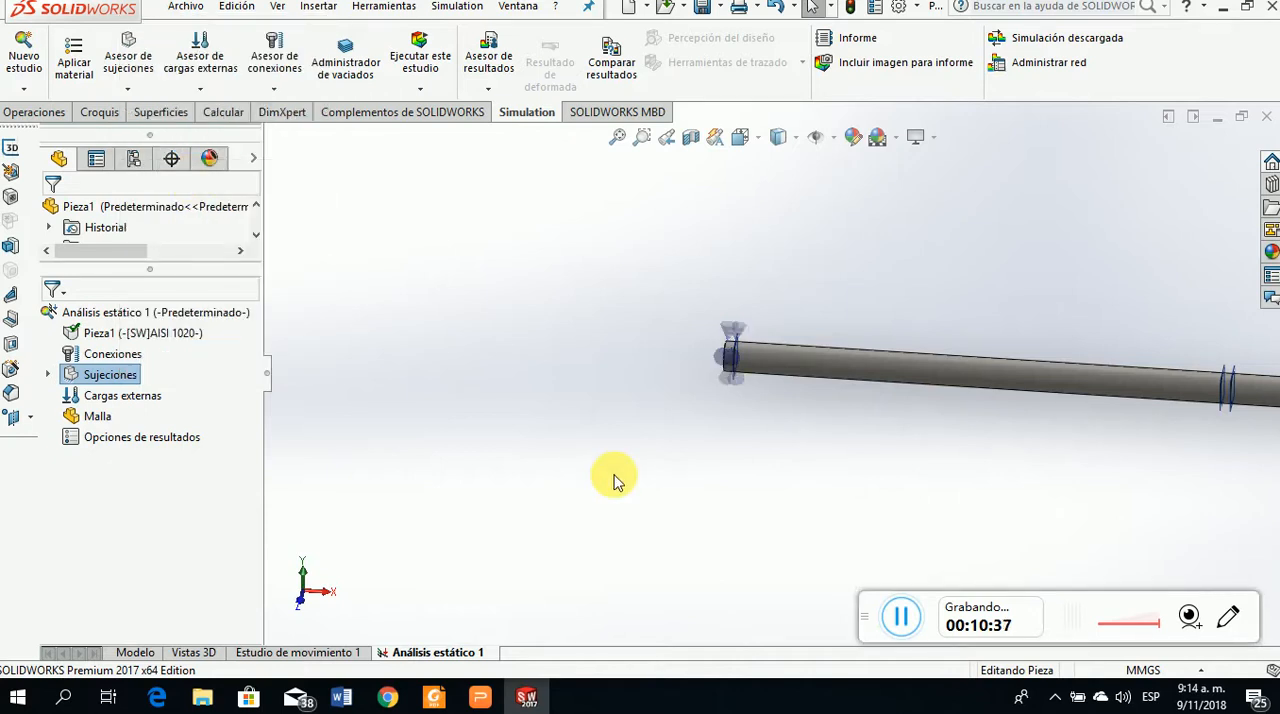
pyautogui.scroll(-10, 1023, 380)
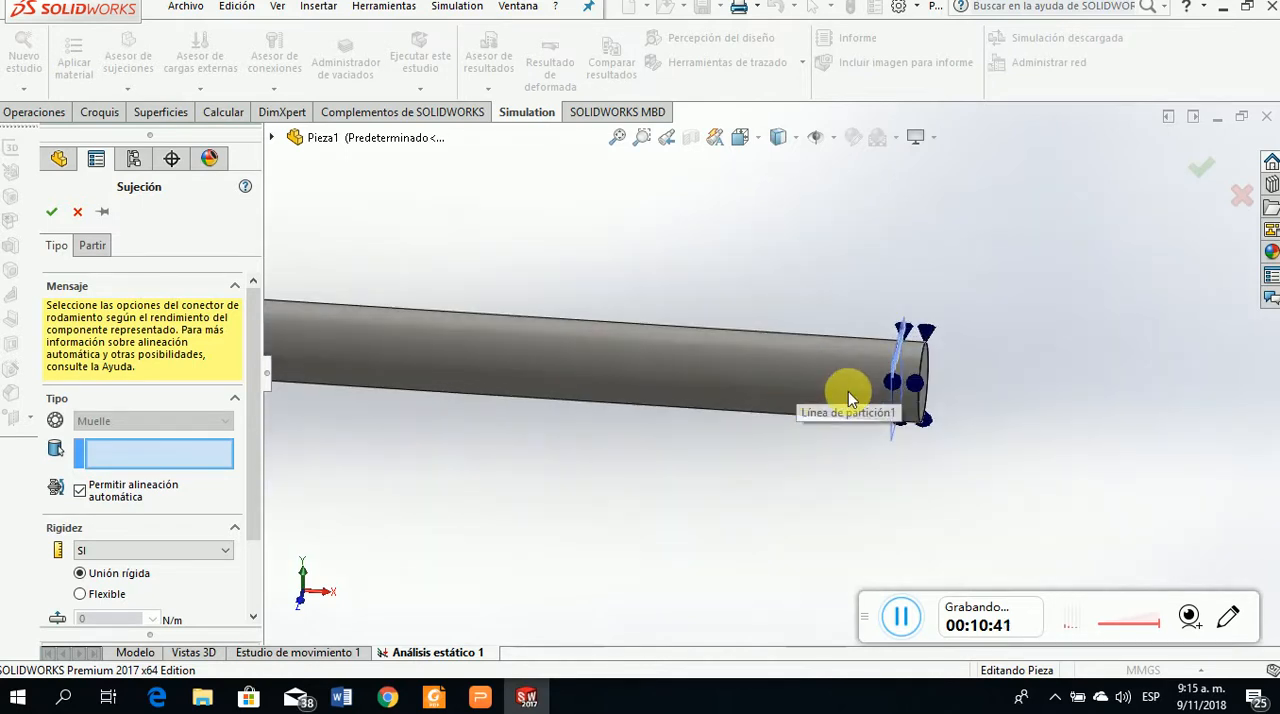
pyautogui.scroll(-3, 900, 385)
pyautogui.click(980, 348)
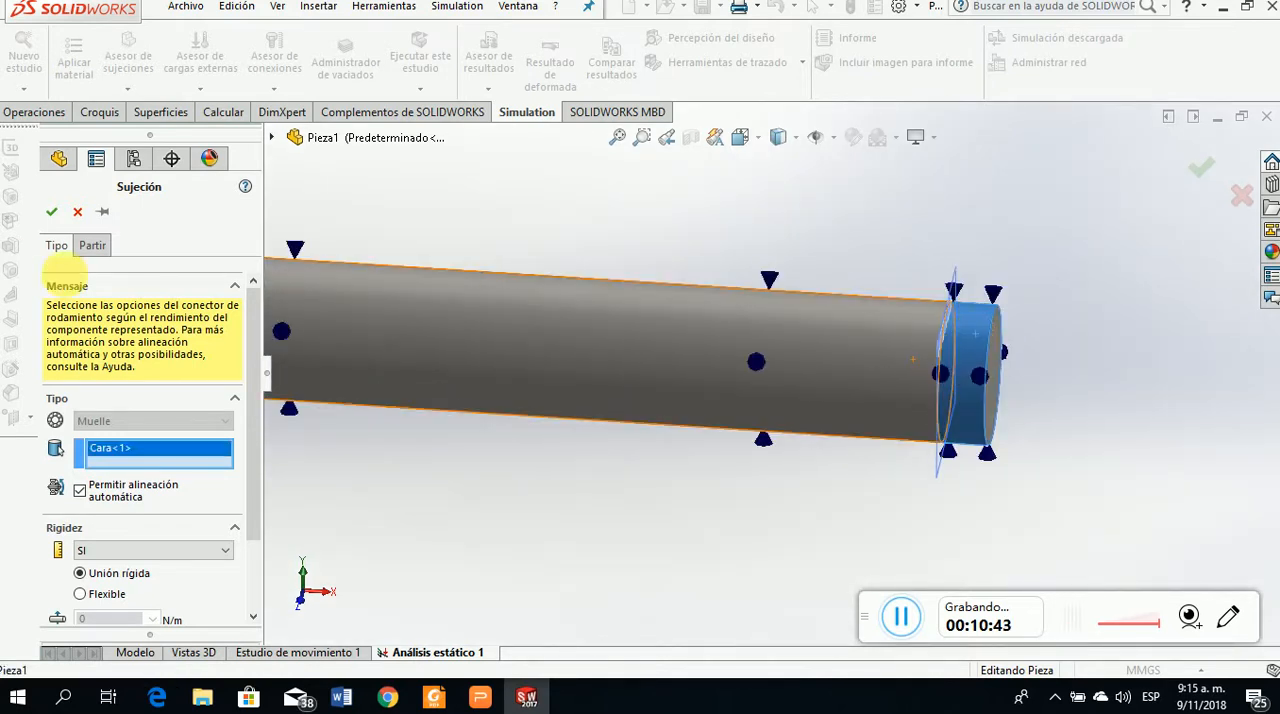
pyautogui.click(52, 212)
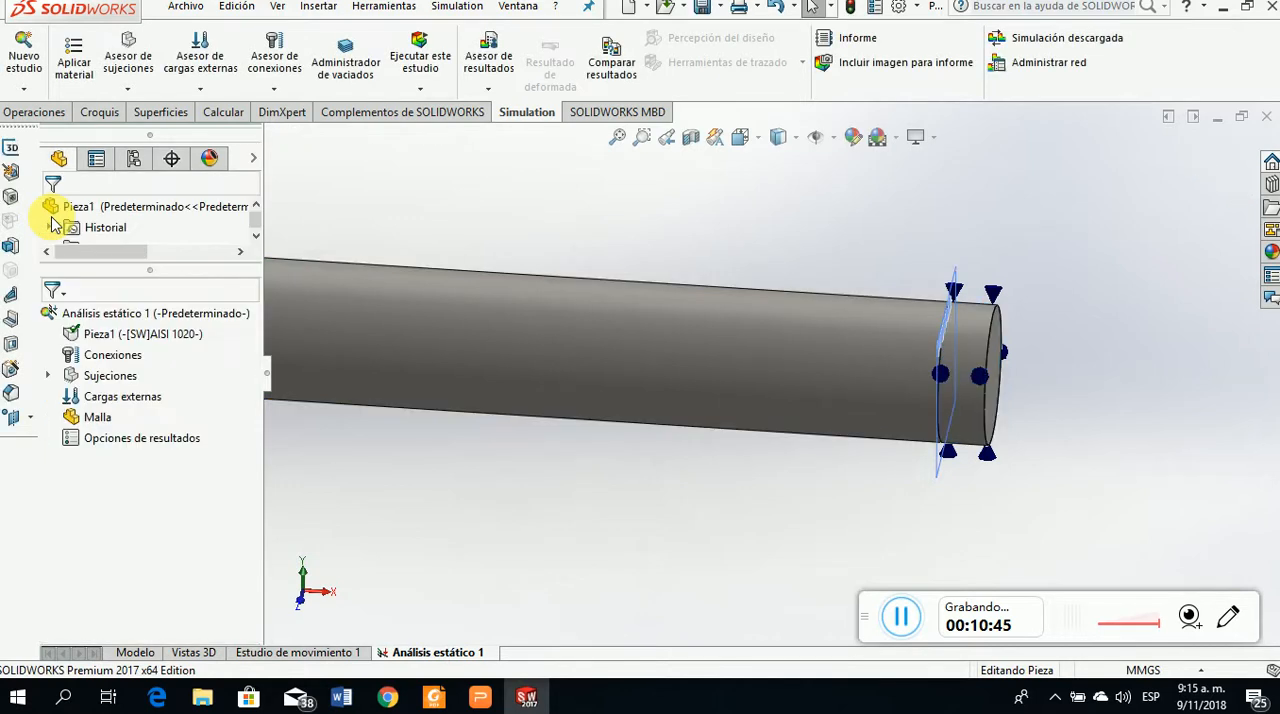
# Check the gear torques on the Torsión slide in the presentation, return to SOLIDWORKS and start a Torsión external load
pyautogui.scroll(2, 925, 505)
pyautogui.scroll(3, 925, 505)
pyautogui.moveTo(923, 503); pyautogui.dragTo(768, 378, button='middle')
pyautogui.click(481, 694)
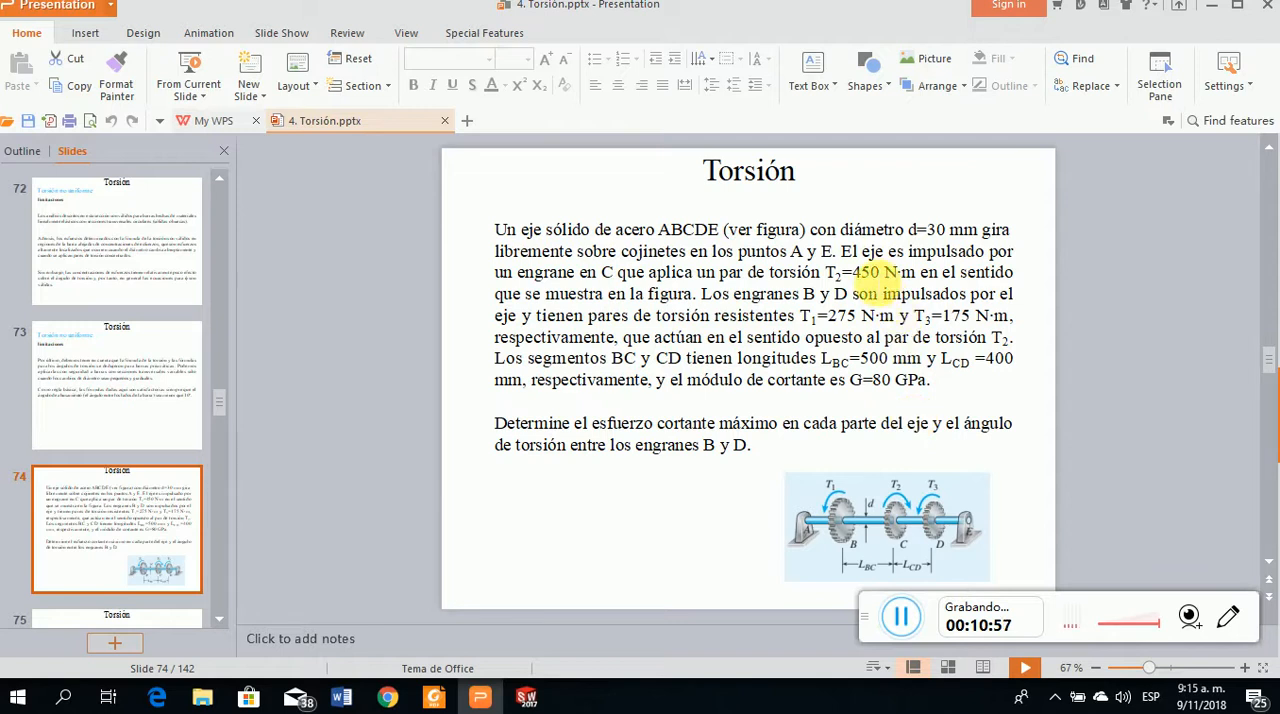
pyautogui.click(526, 697)
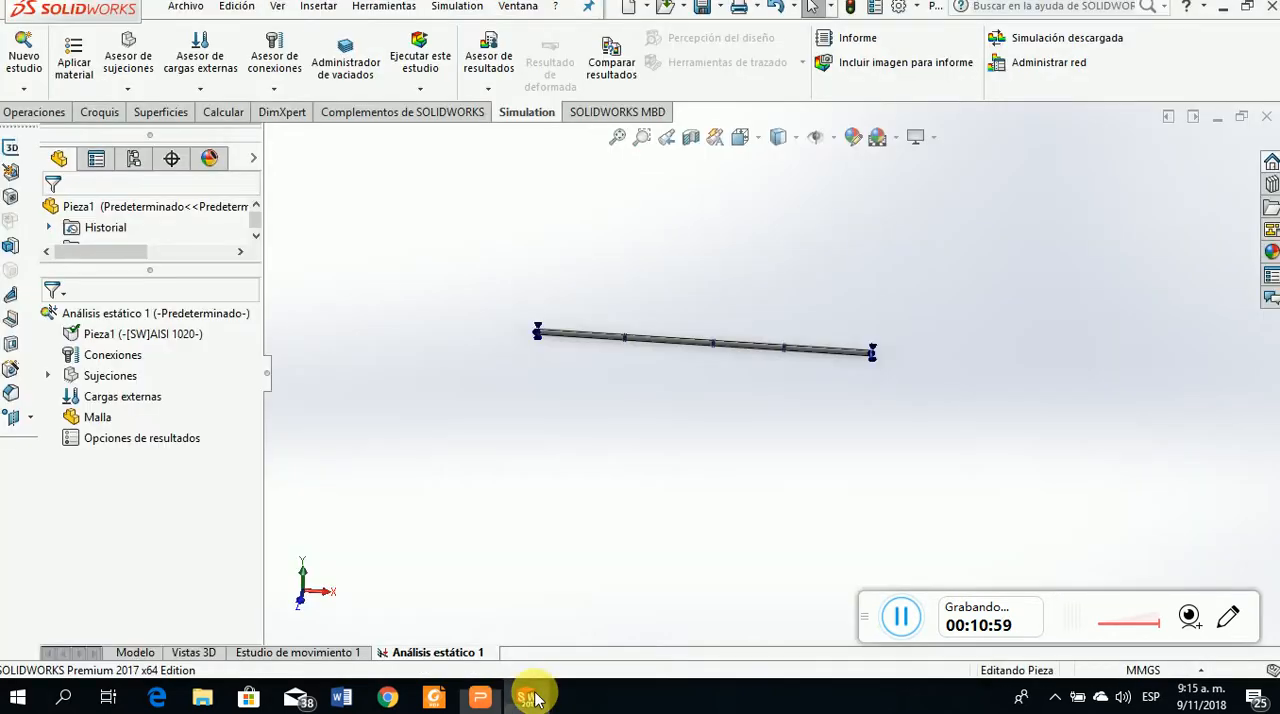
pyautogui.rightClick(110, 399)
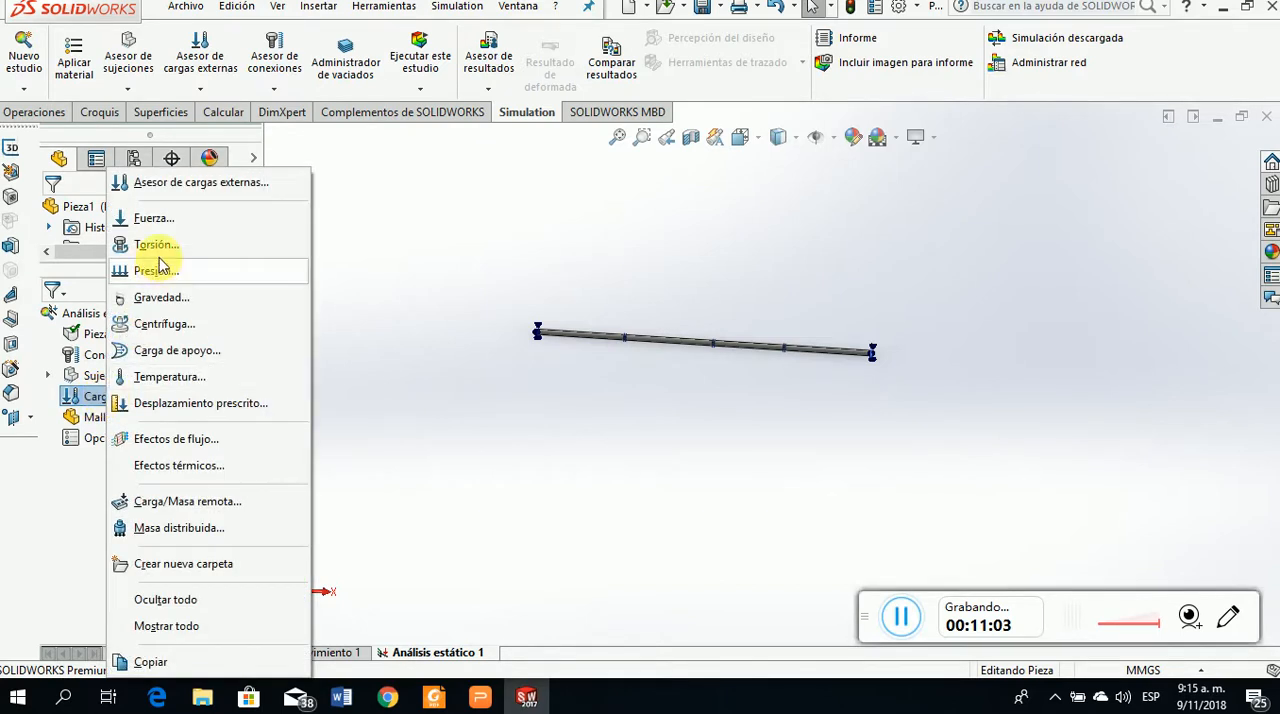
pyautogui.click(160, 246)
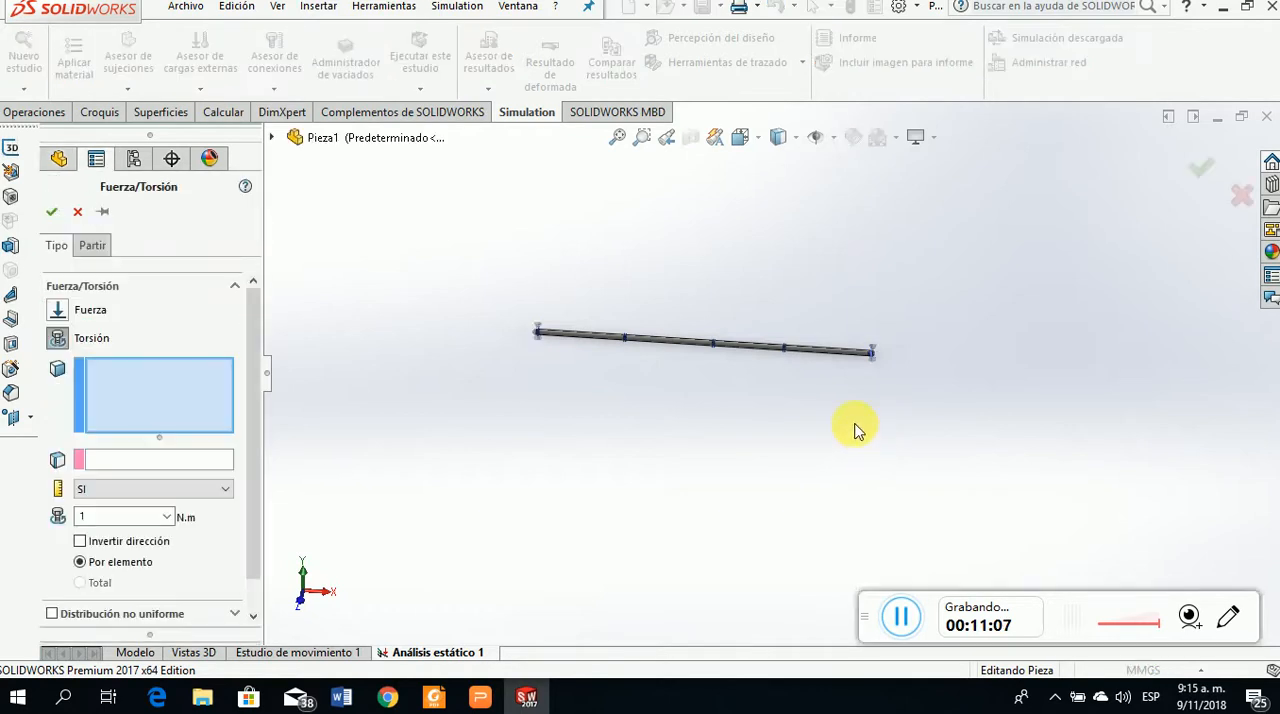
pyautogui.scroll(-5, 851, 326)
pyautogui.scroll(-5, 672, 412)
pyautogui.scroll(-3, 676, 415)
pyautogui.scroll(-3, 700, 300)
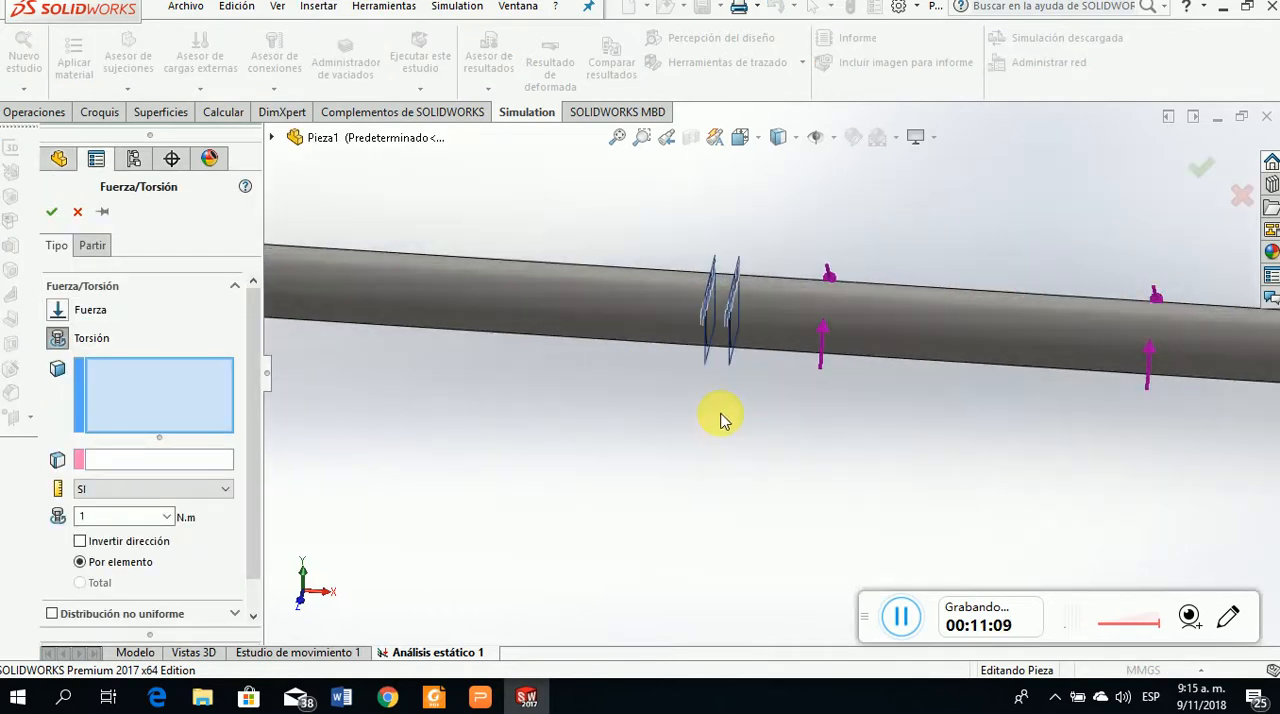
pyautogui.click(720, 302)
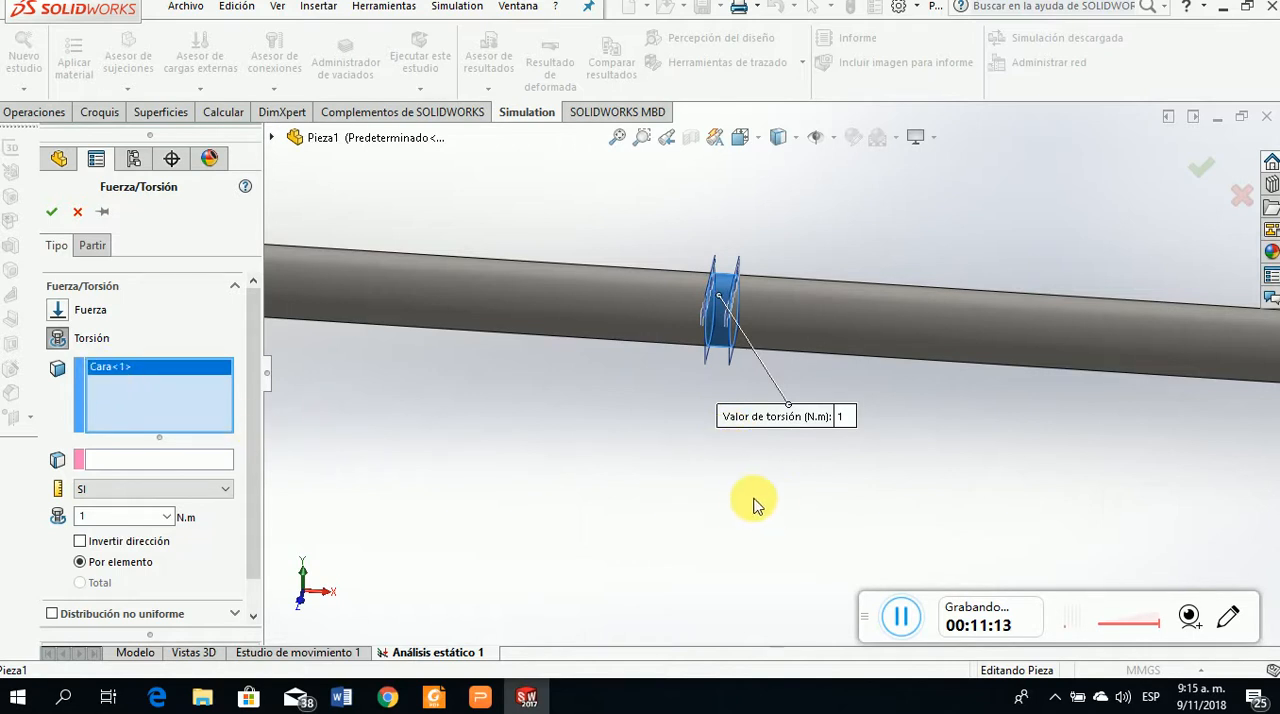
pyautogui.scroll(6, 762, 505)
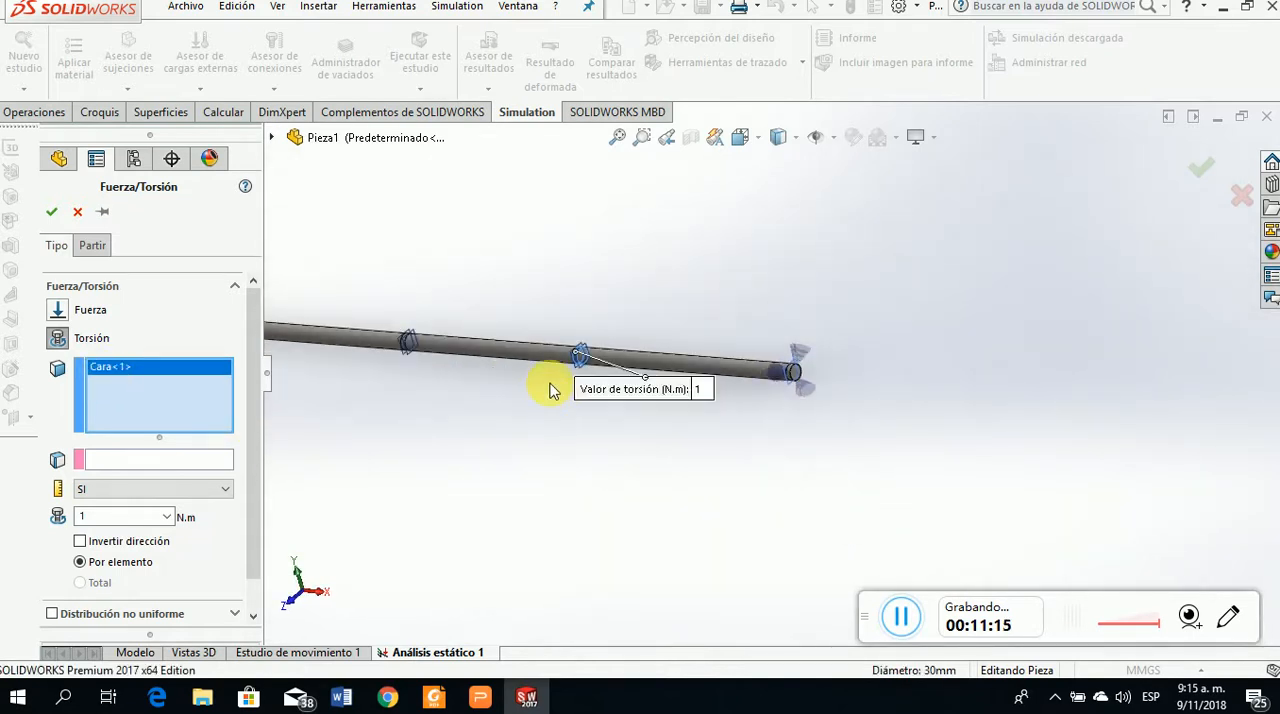
pyautogui.scroll(2, 600, 400)
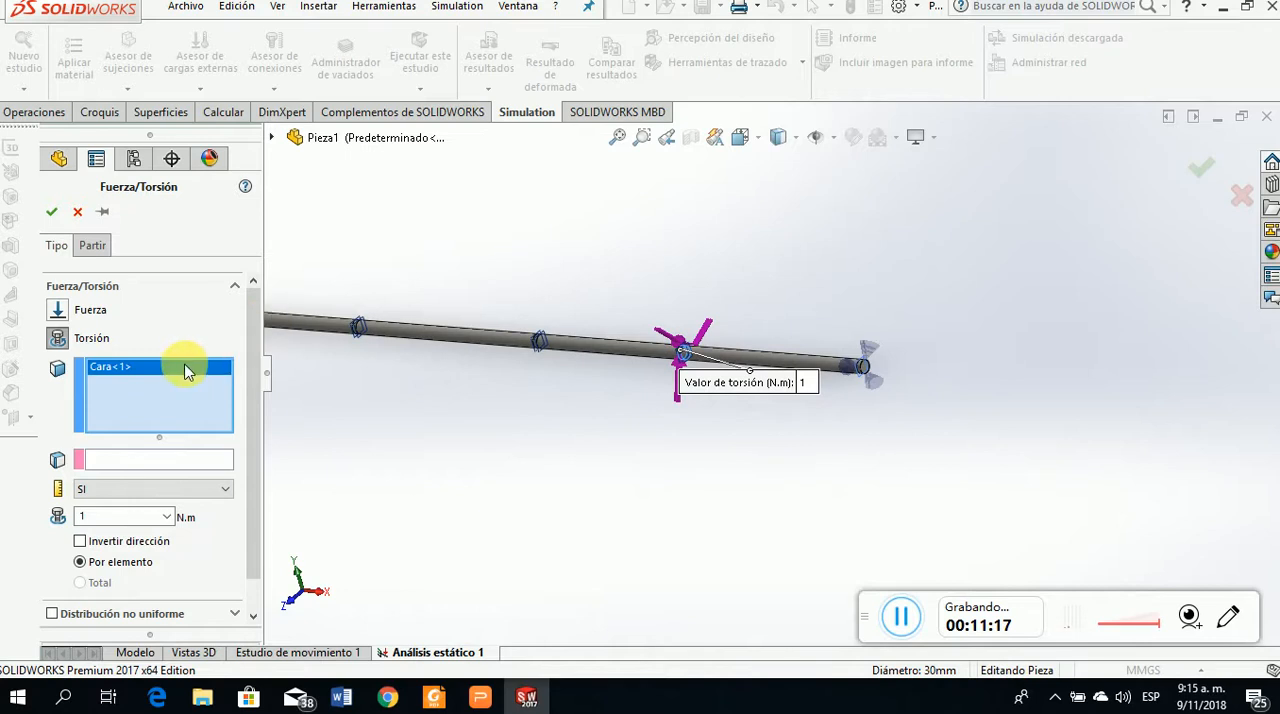
pyautogui.rightClick(185, 370)
pyautogui.click(258, 374)
# Choose the narrow gear C band between Plano5 and Plano6 as the torque face and set the torque to 450 N·m, checking the problem slide
pyautogui.scroll(-5, 563, 363)
pyautogui.scroll(-5, 594, 330)
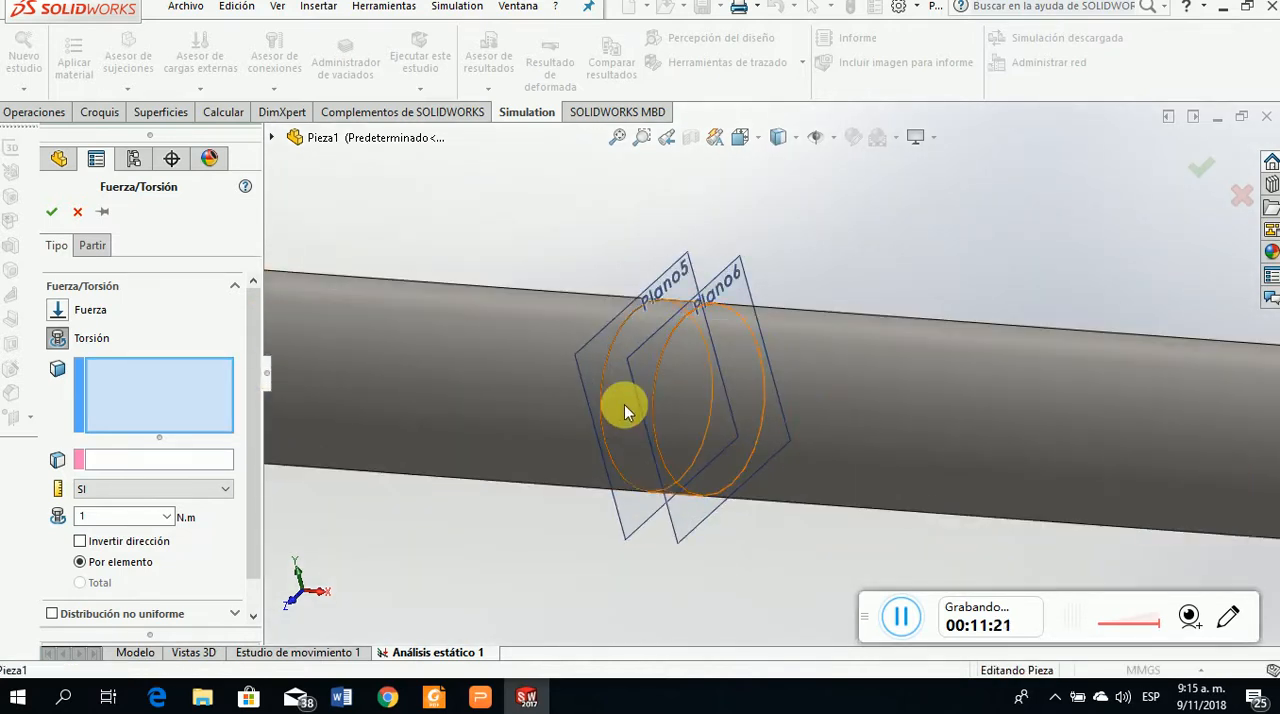
pyautogui.click(622, 405)
pyautogui.scroll(5, 635, 490)
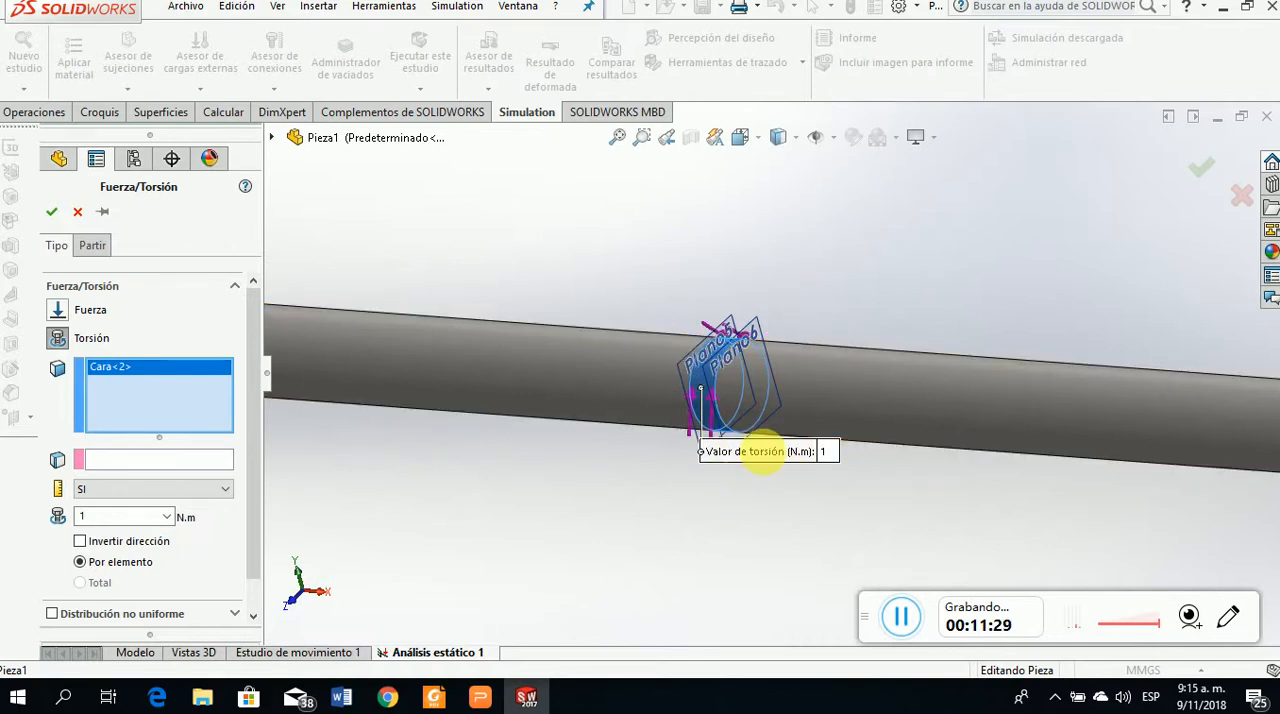
pyautogui.click(480, 697)
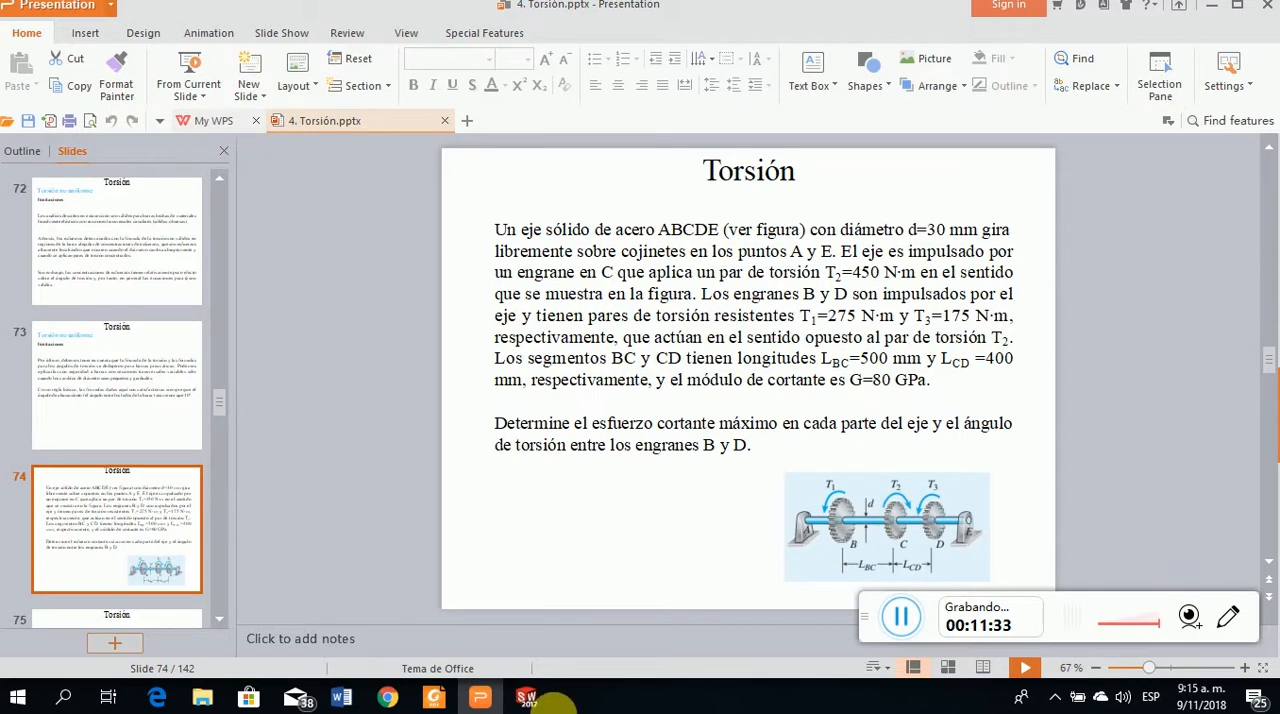
pyautogui.click(480, 697)
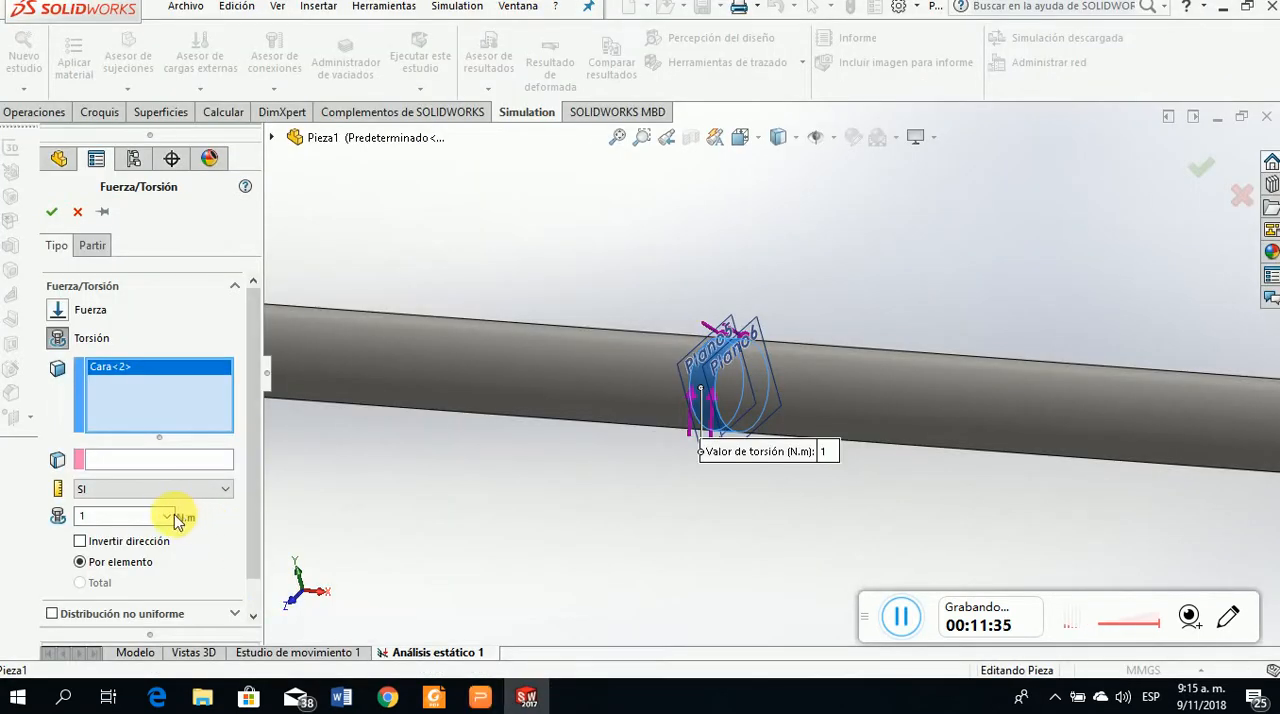
pyautogui.click(480, 697)
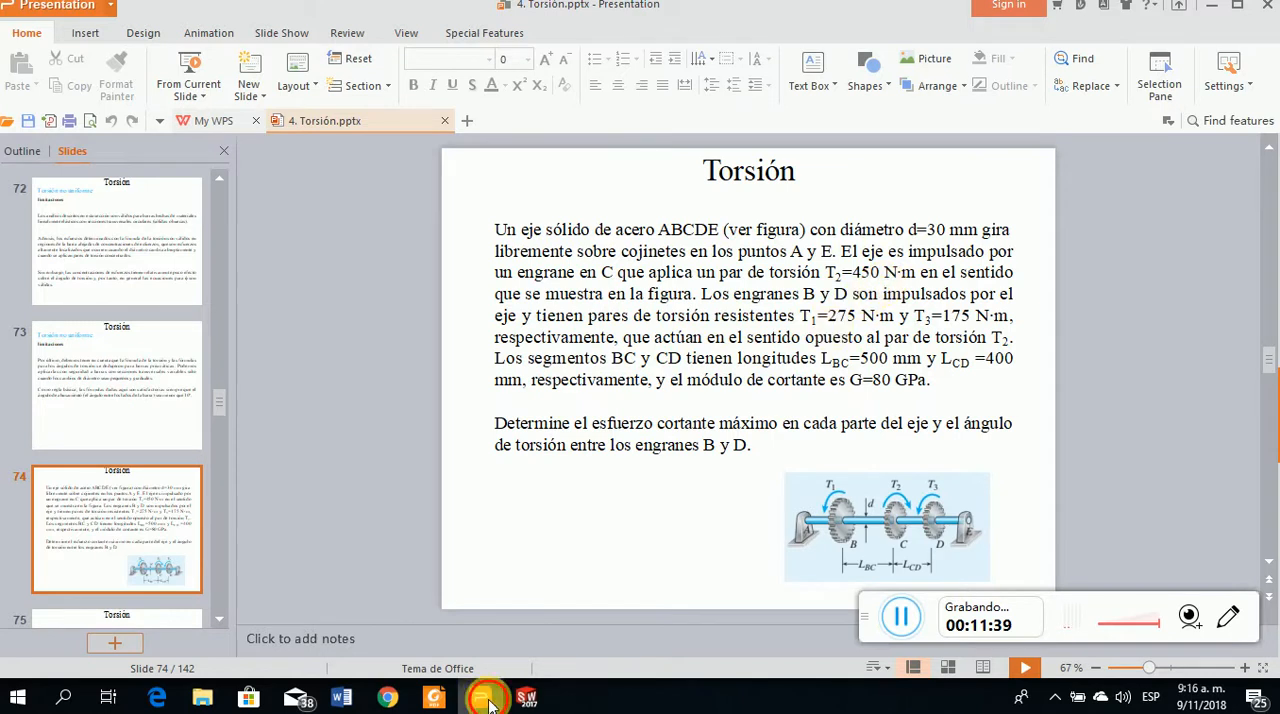
pyautogui.click(482, 698)
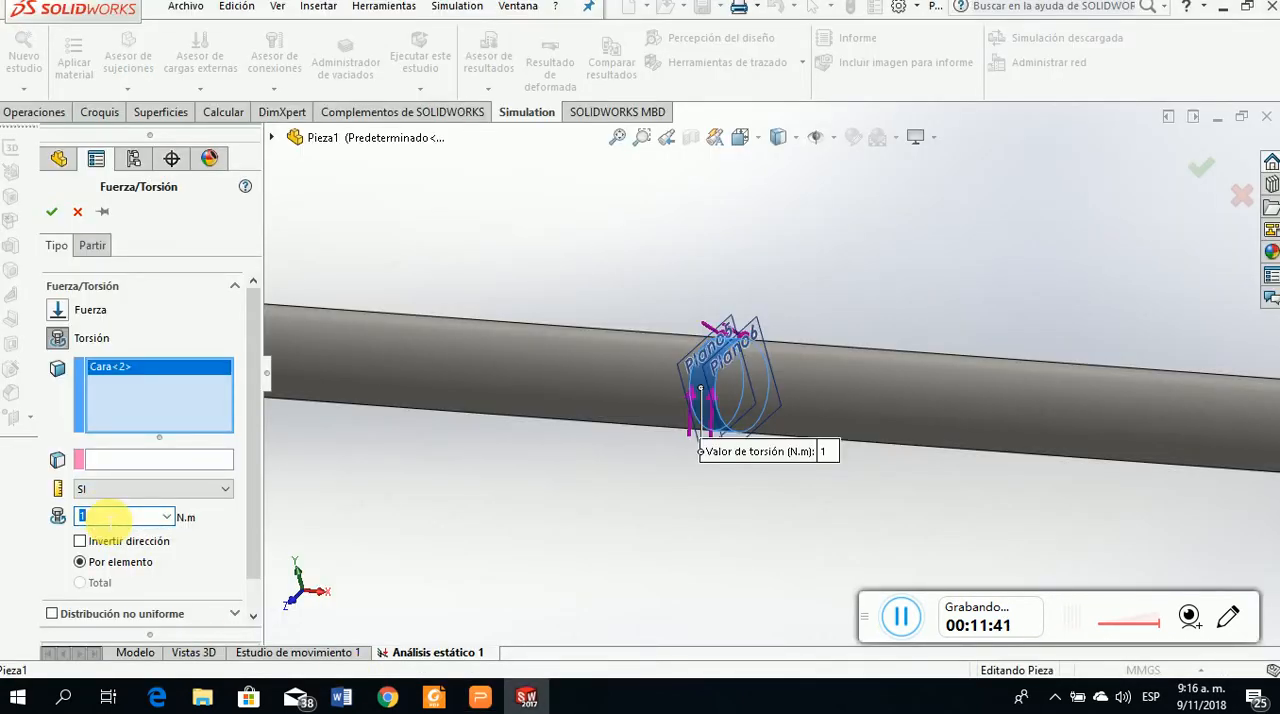
pyautogui.write('450')
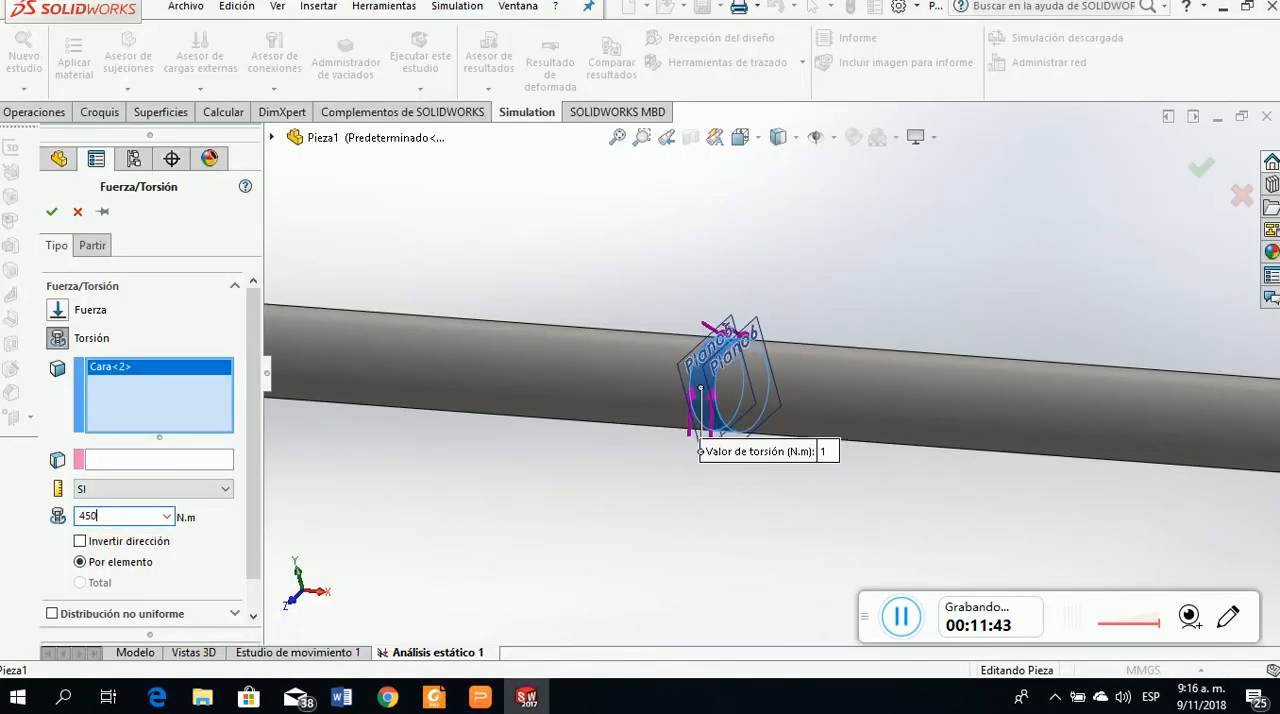
# Set the long cylindrical face adjoining the Plano5 side of the band as the torque's direction reference and accept the load
pyautogui.click(51, 211)
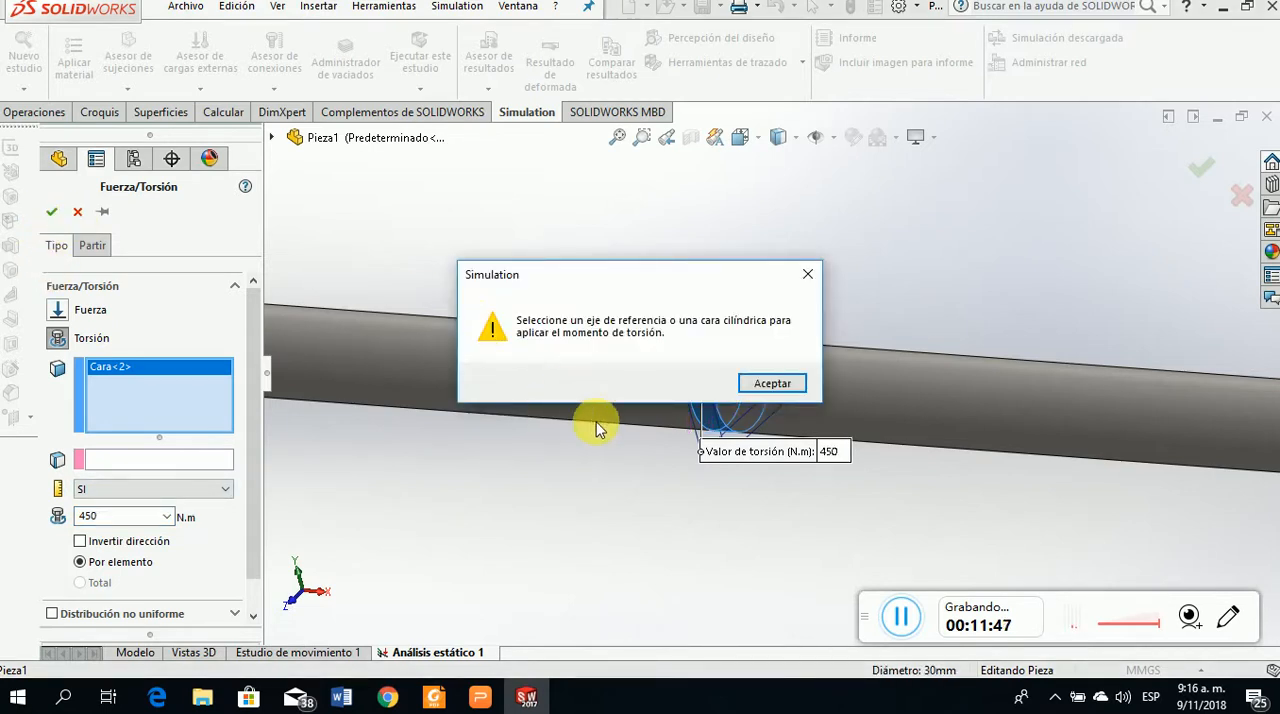
pyautogui.click(772, 384)
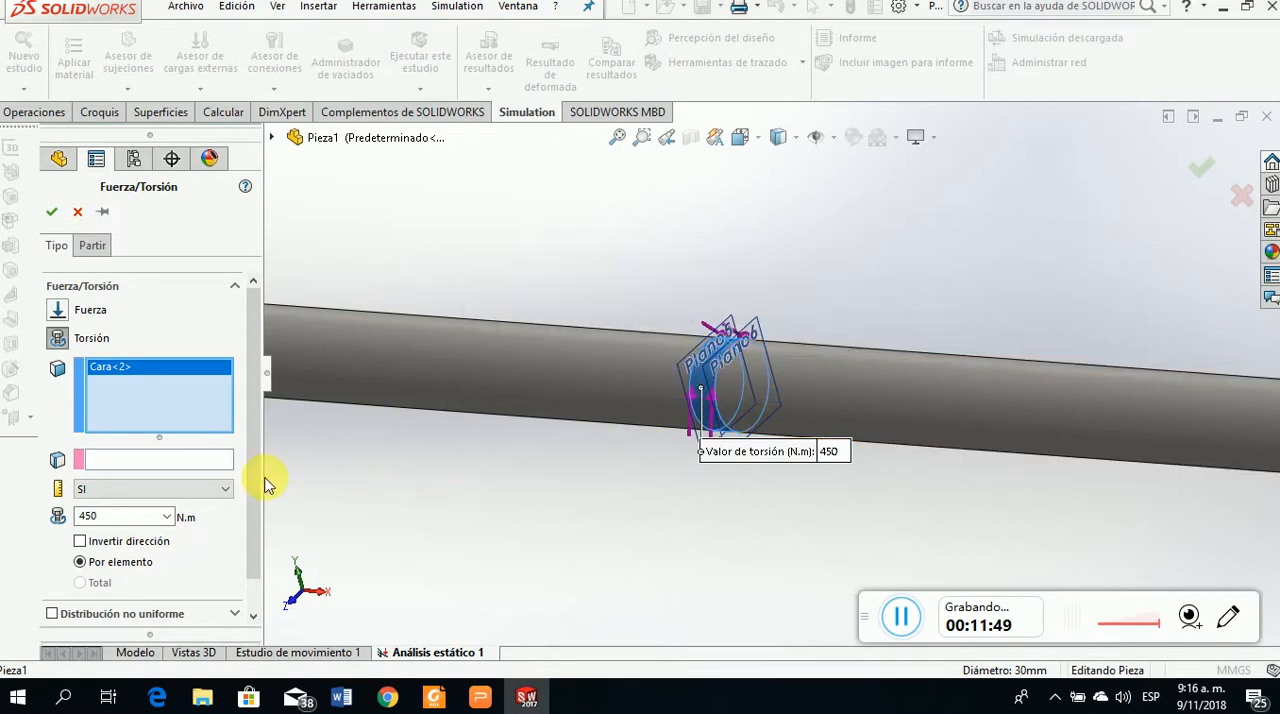
pyautogui.click(124, 462)
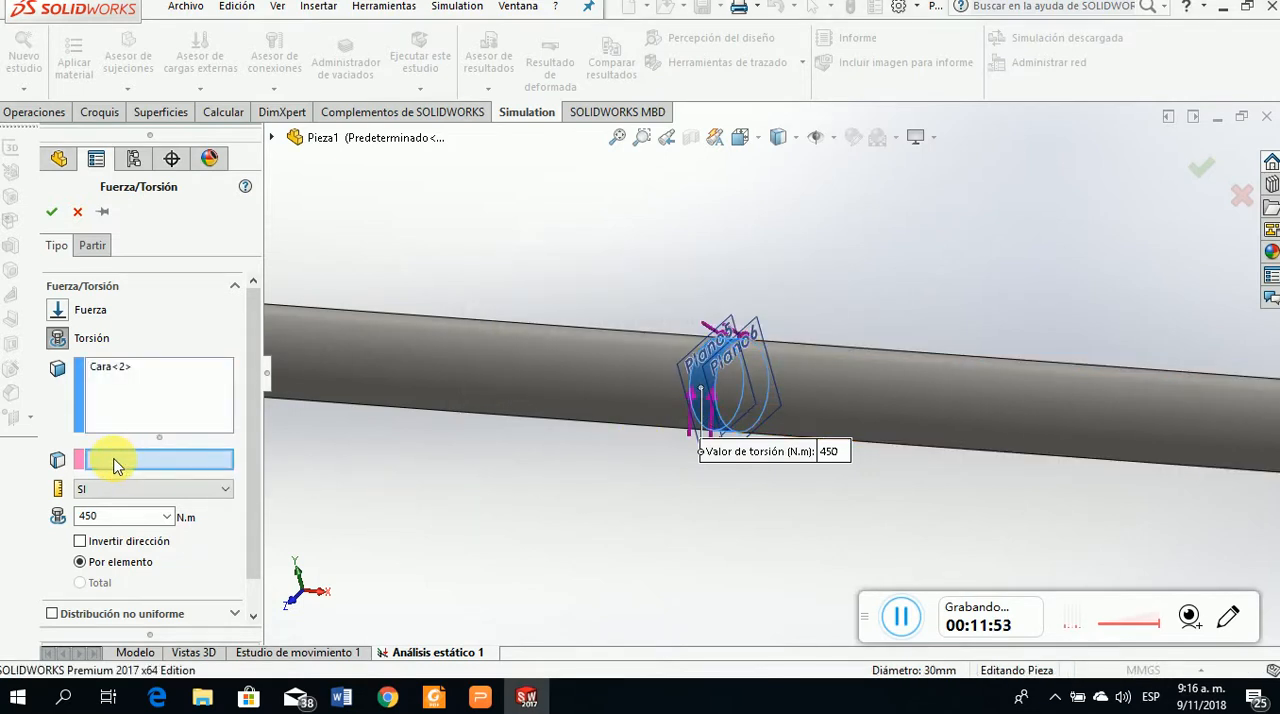
pyautogui.click(571, 366)
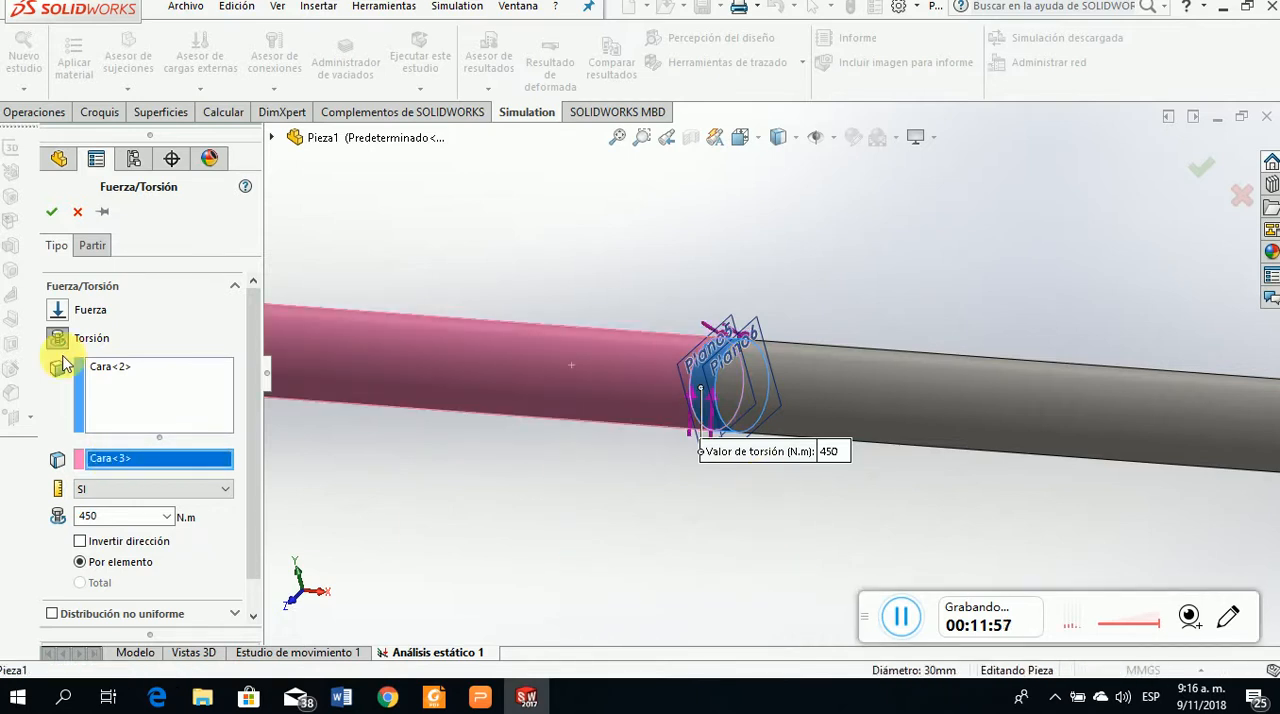
pyautogui.click(51, 213)
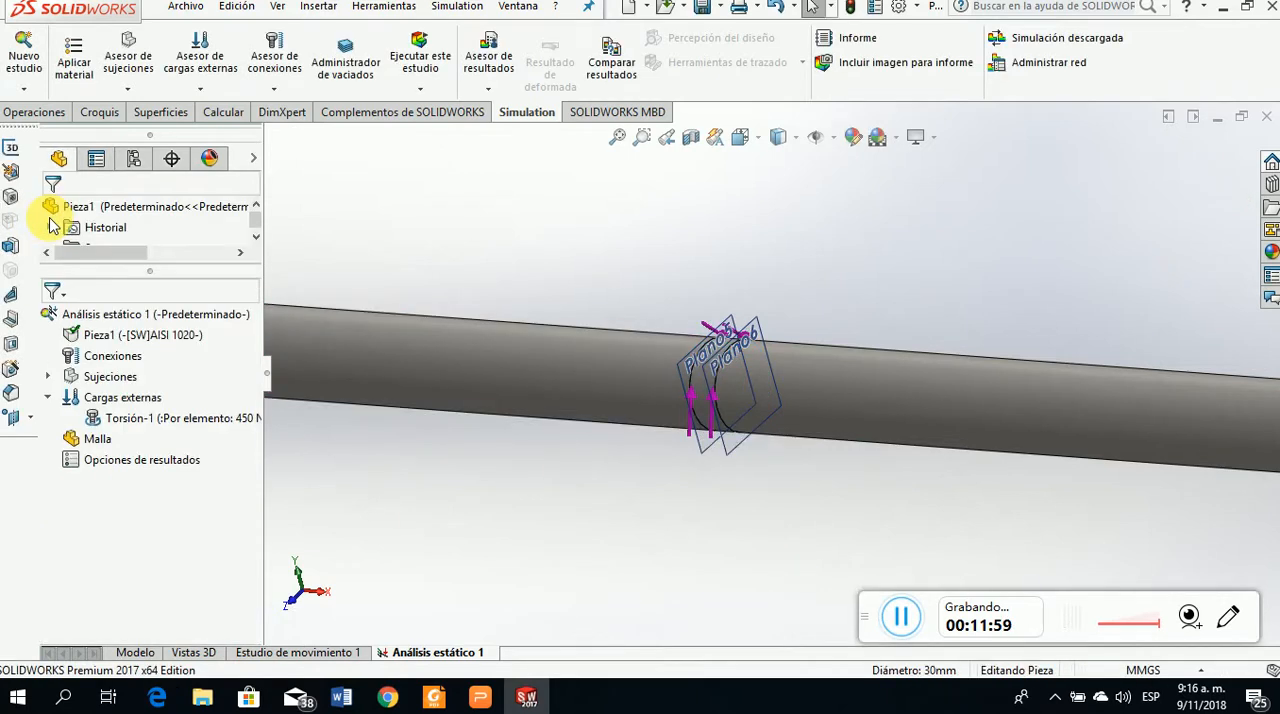
pyautogui.scroll(1, 779, 578)
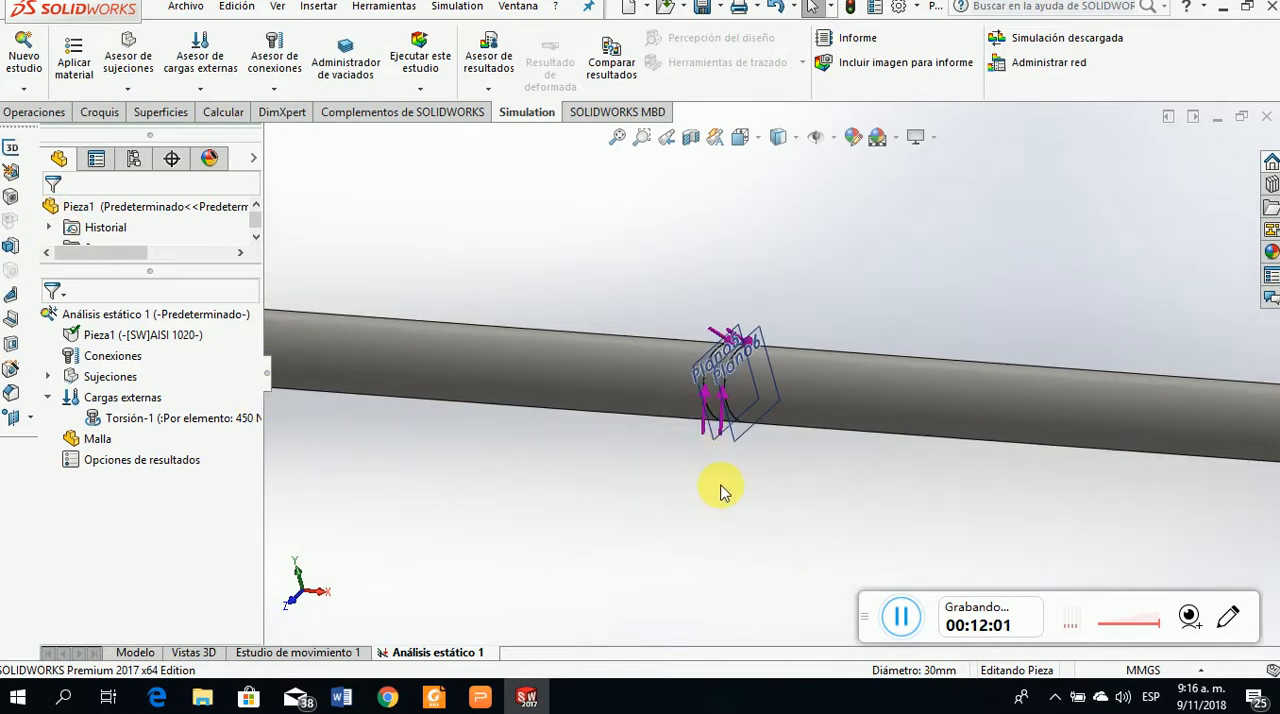
# Check the gear torques on the Torsión slide in the presentation, return to SOLIDWORKS and start a second Torsión external load
pyautogui.scroll(6, 722, 488)
pyautogui.scroll(-5, 1000, 378)
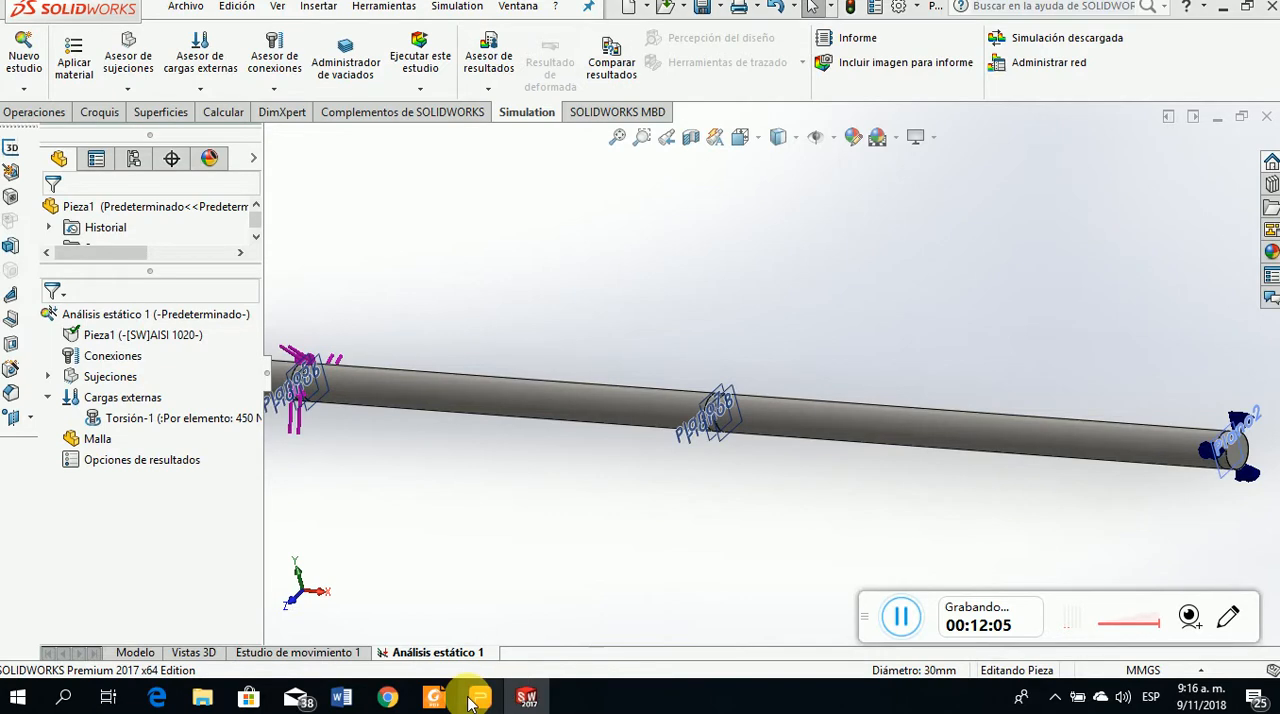
pyautogui.click(474, 699)
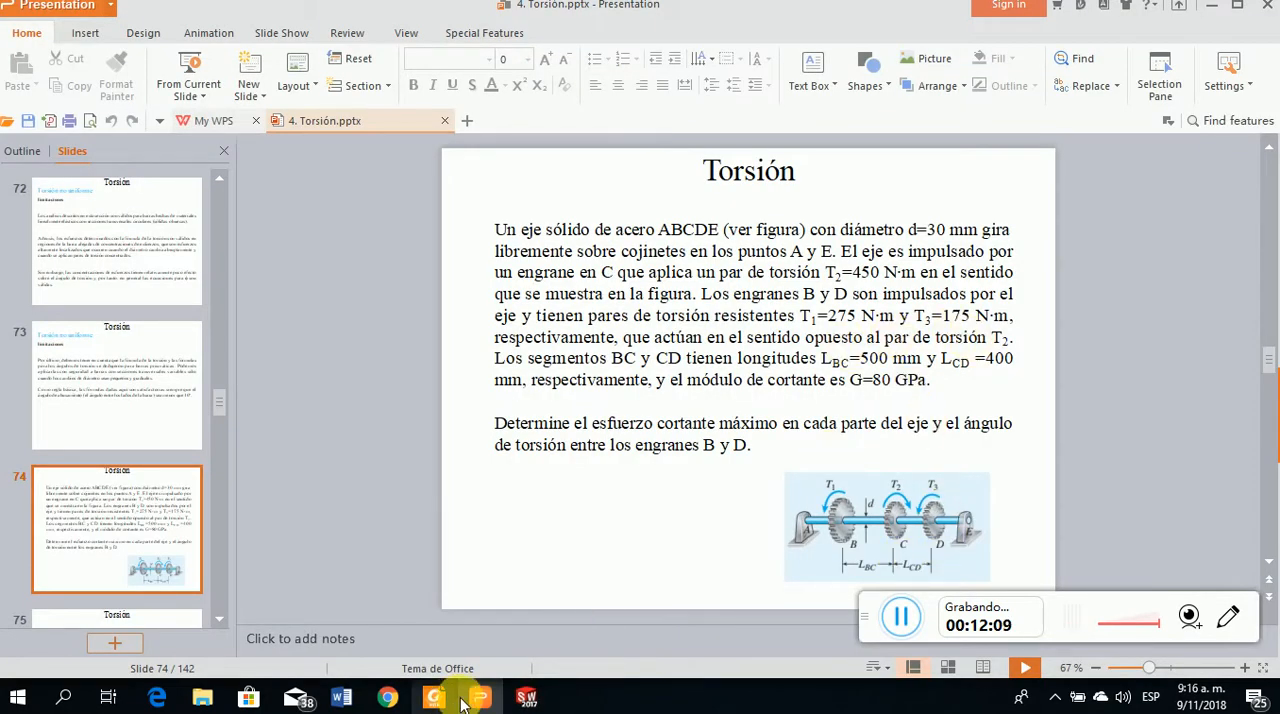
pyautogui.click(533, 695)
pyautogui.click(533, 695)
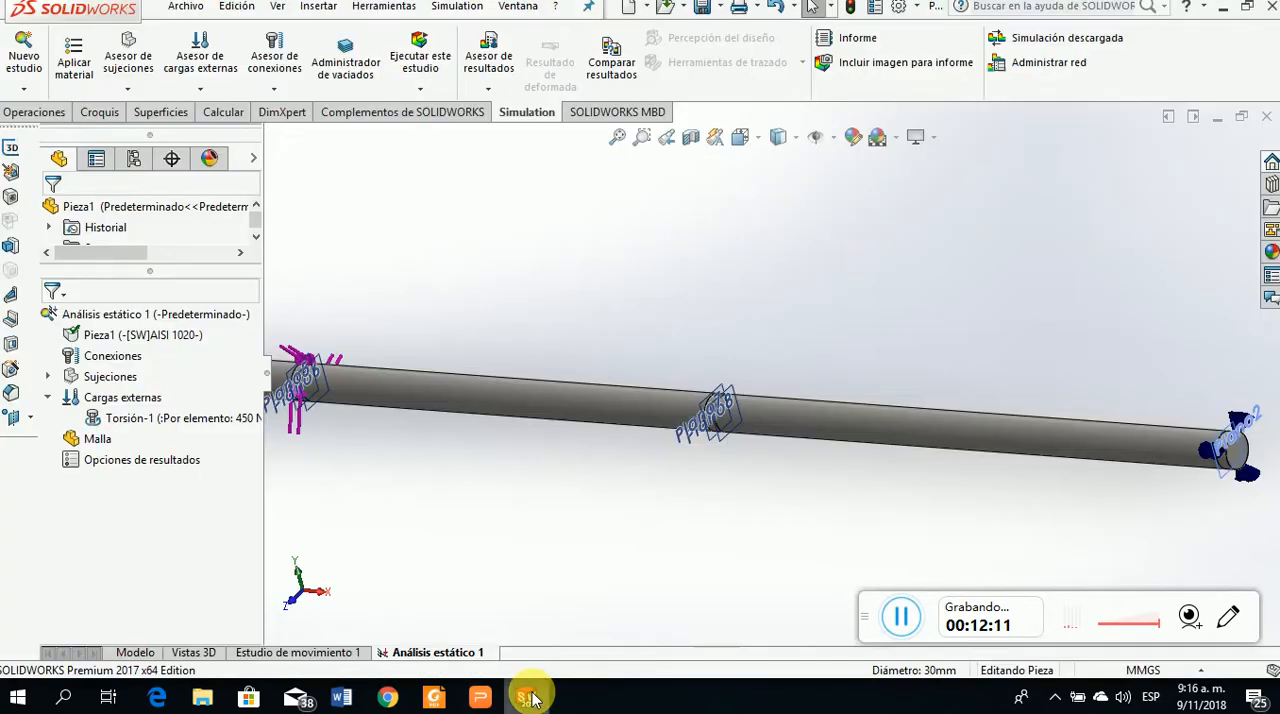
pyautogui.rightClick(112, 401)
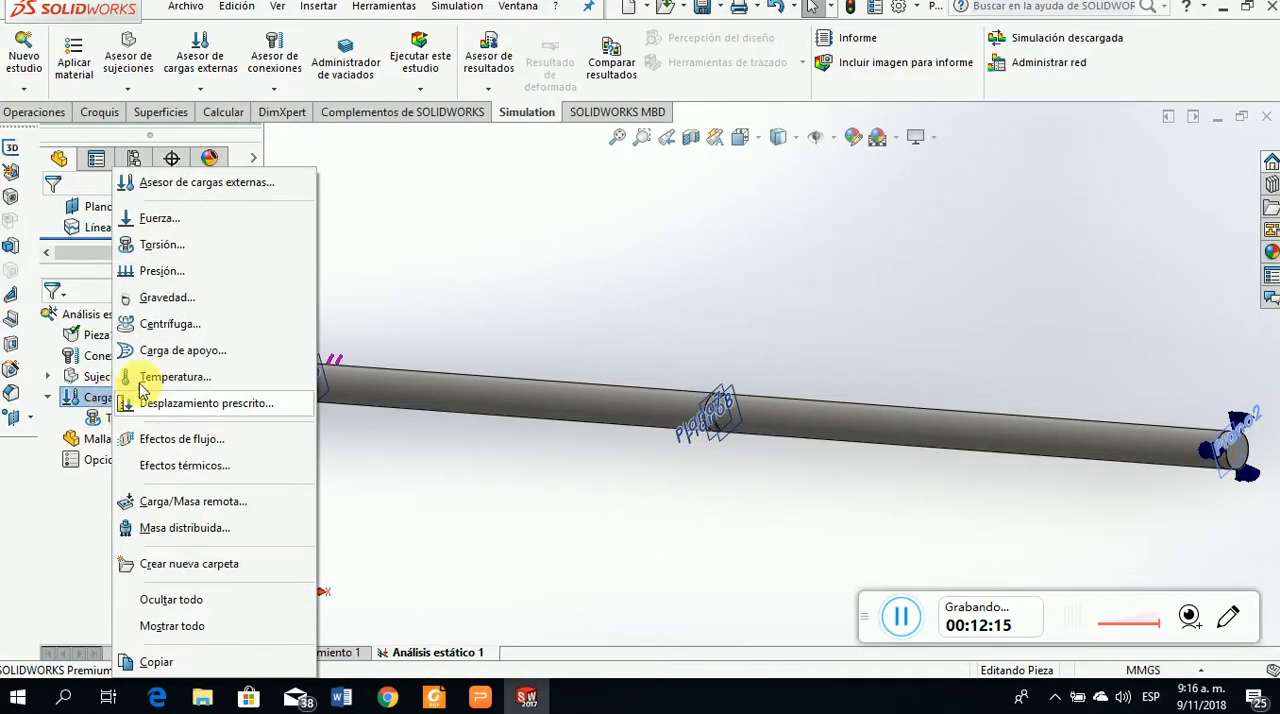
pyautogui.click(174, 250)
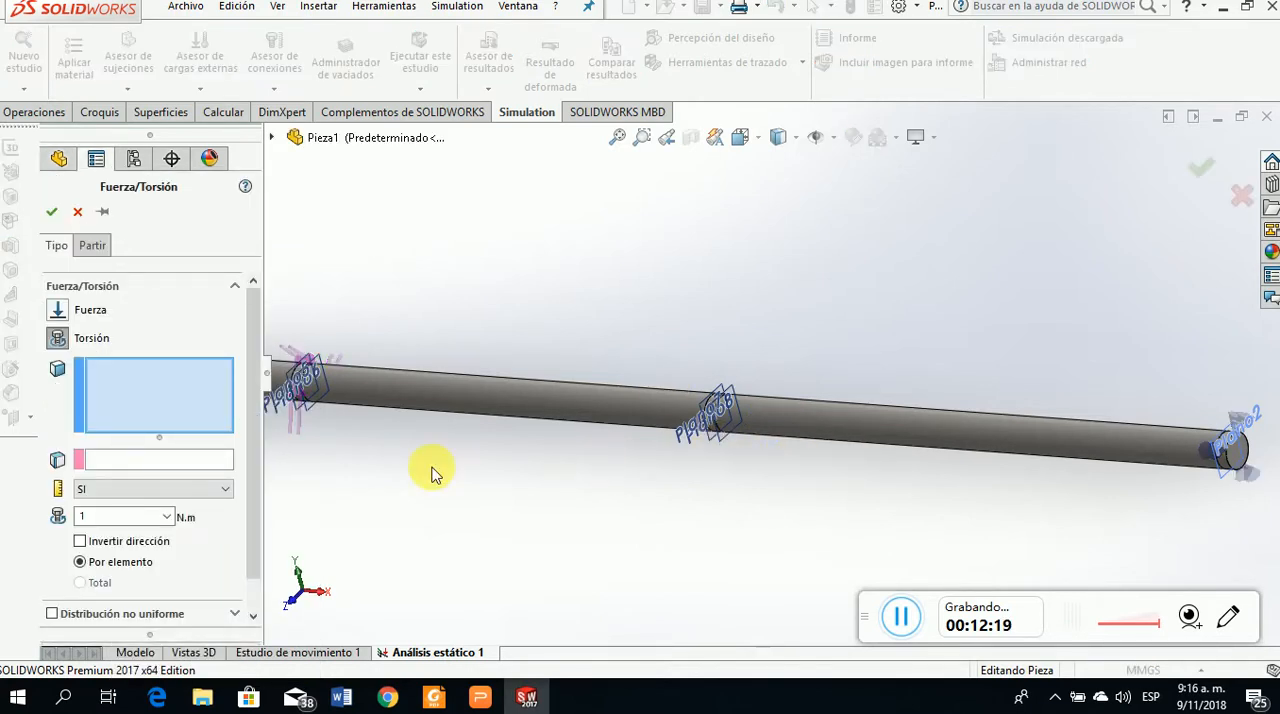
# Apply the torque to the narrow band between Plano7 and Plano8, referencing the long cylindrical face beyond Plano8, and reverse its direction
pyautogui.scroll(-8, 686, 443)
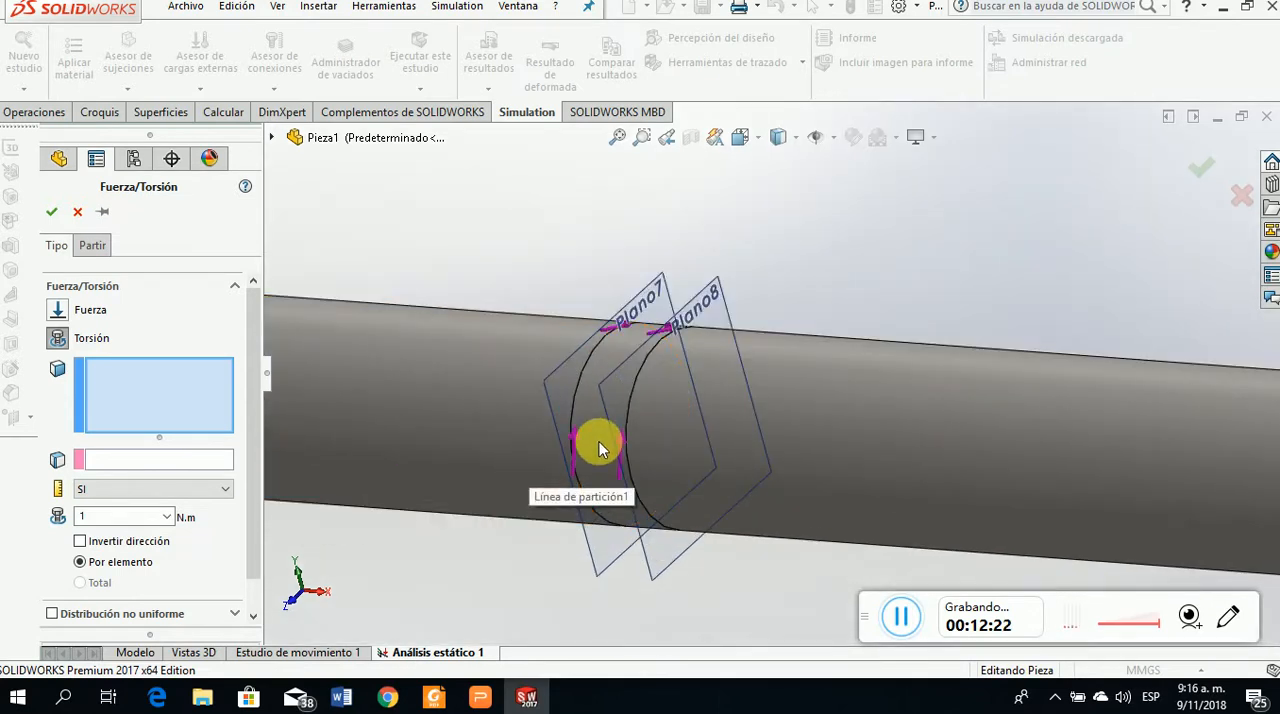
pyautogui.click(604, 448)
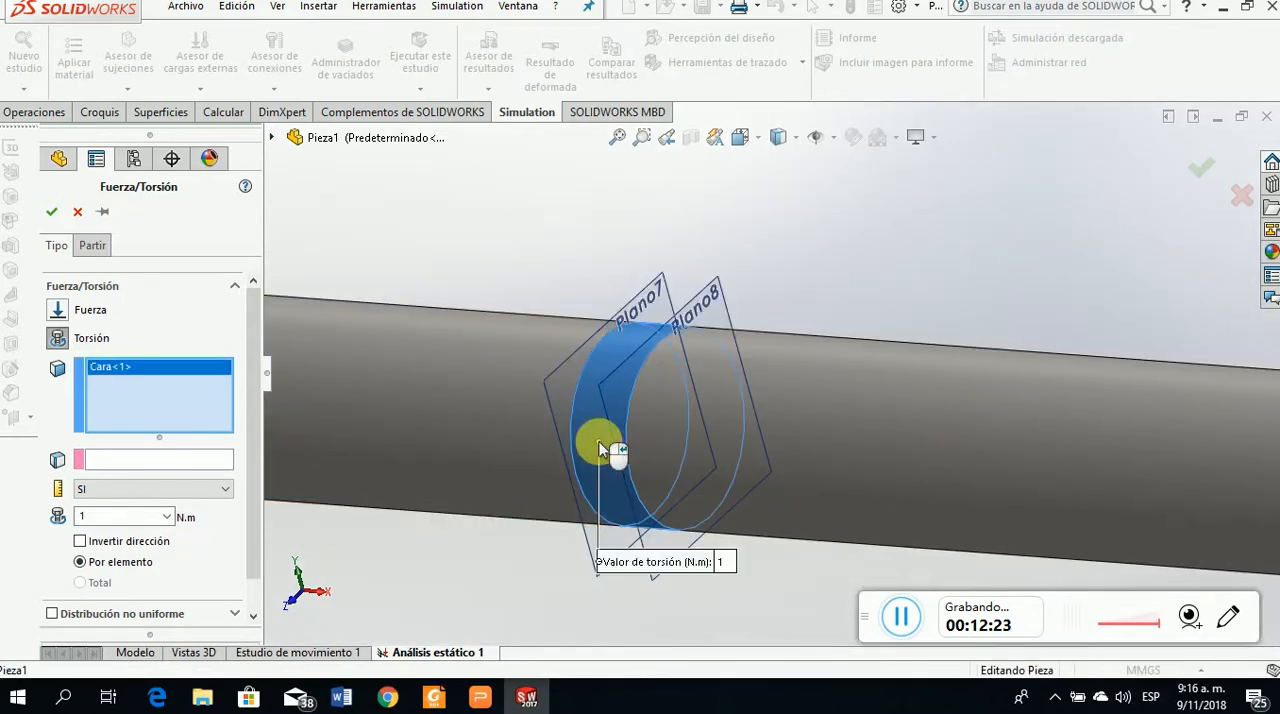
pyautogui.click(152, 463)
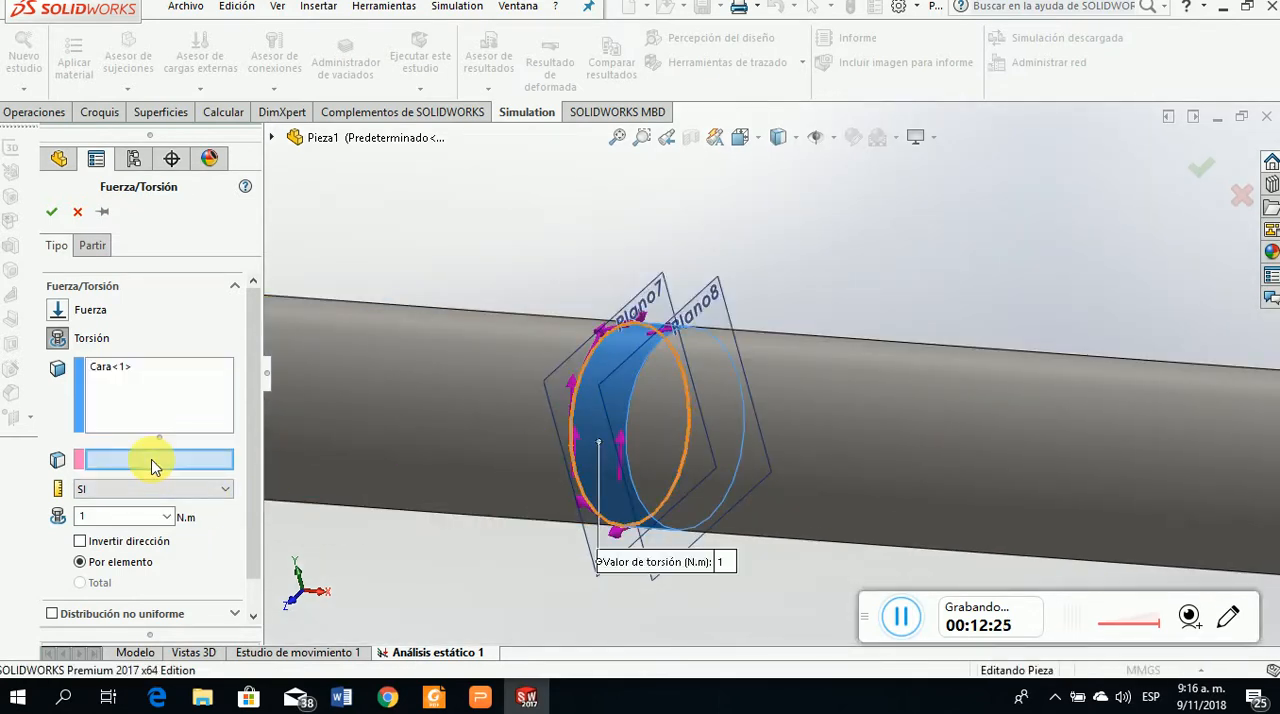
pyautogui.click(906, 472)
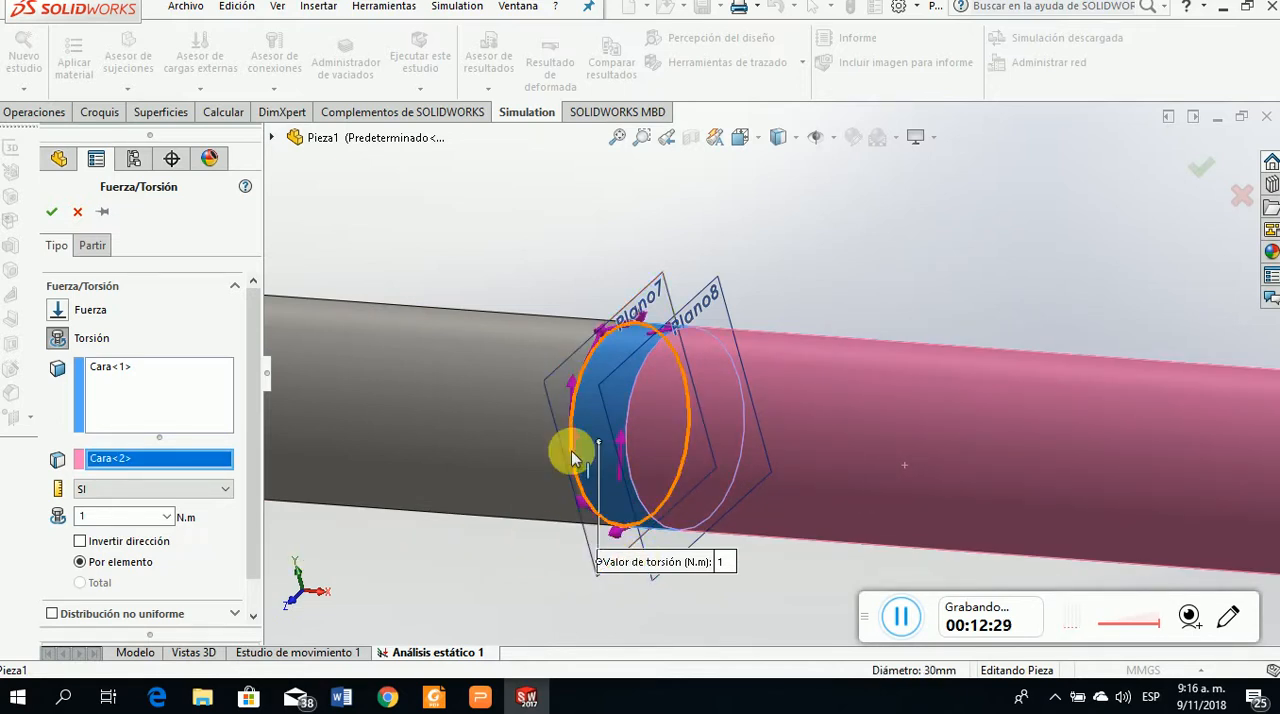
pyautogui.click(80, 541)
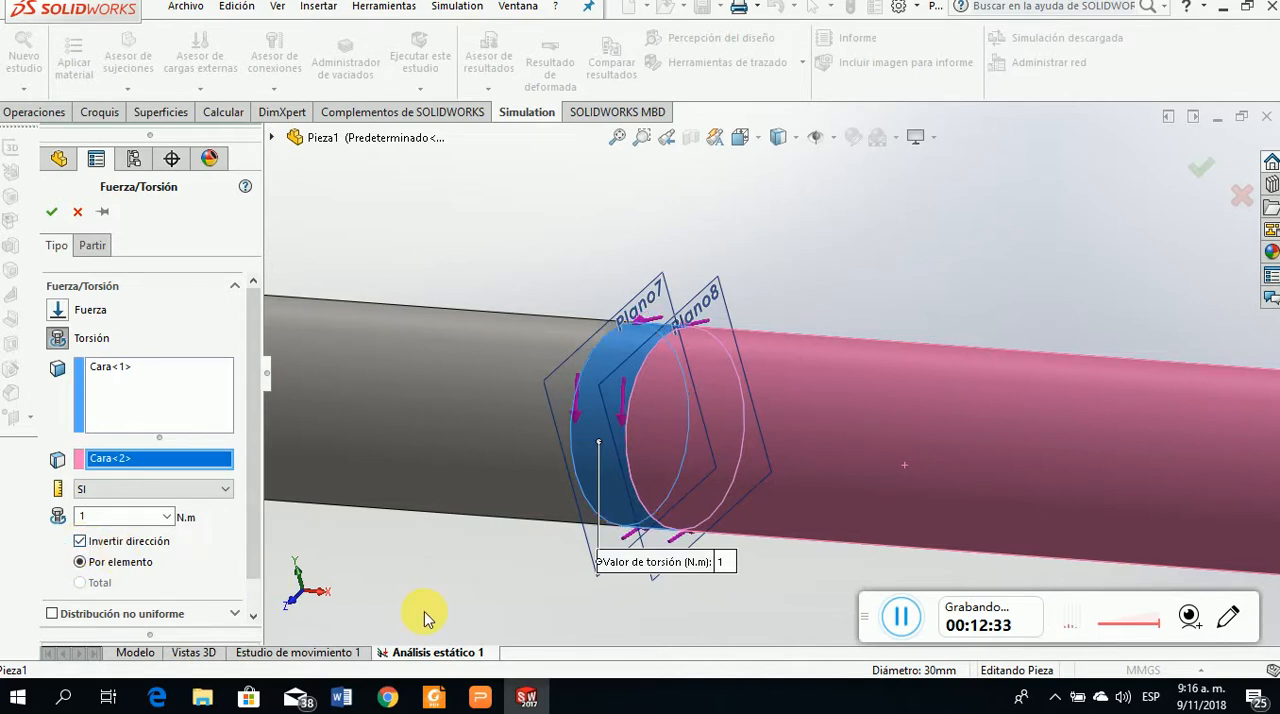
# Set the gear D torque to 175 N·m, checking the problem slide, and accept the load
pyautogui.doubleClick(140, 516)
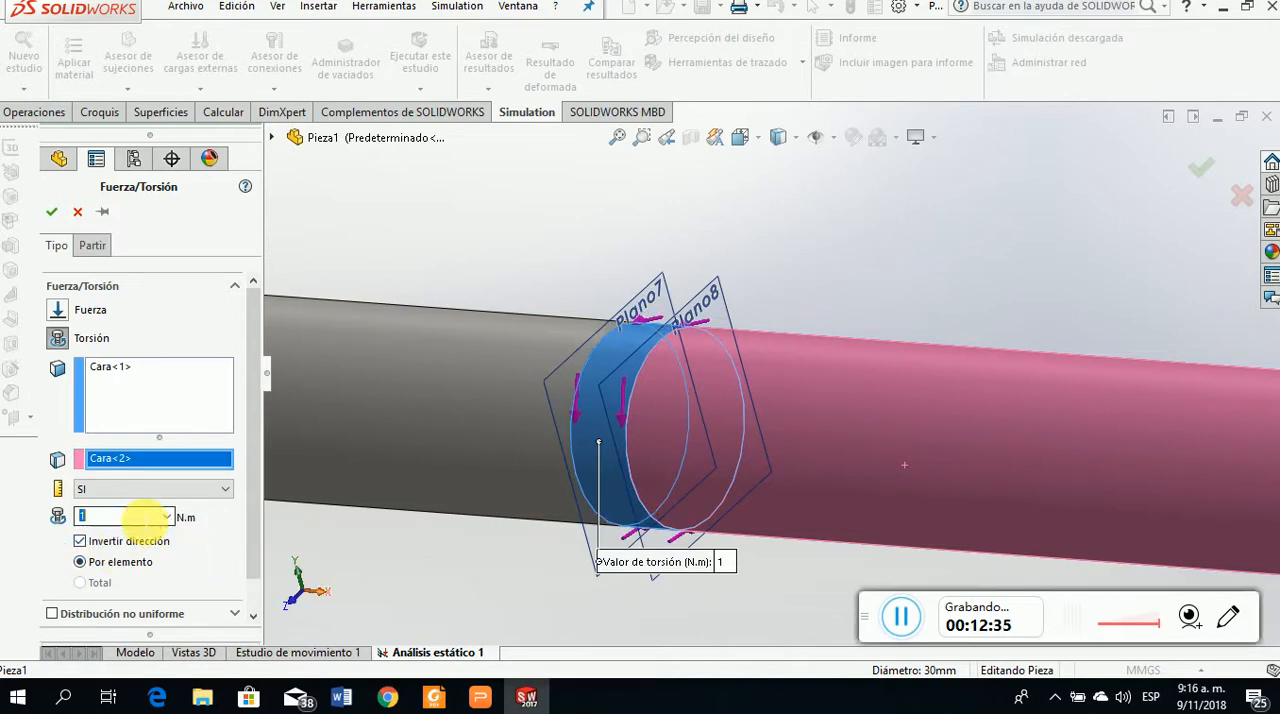
pyautogui.click(480, 697)
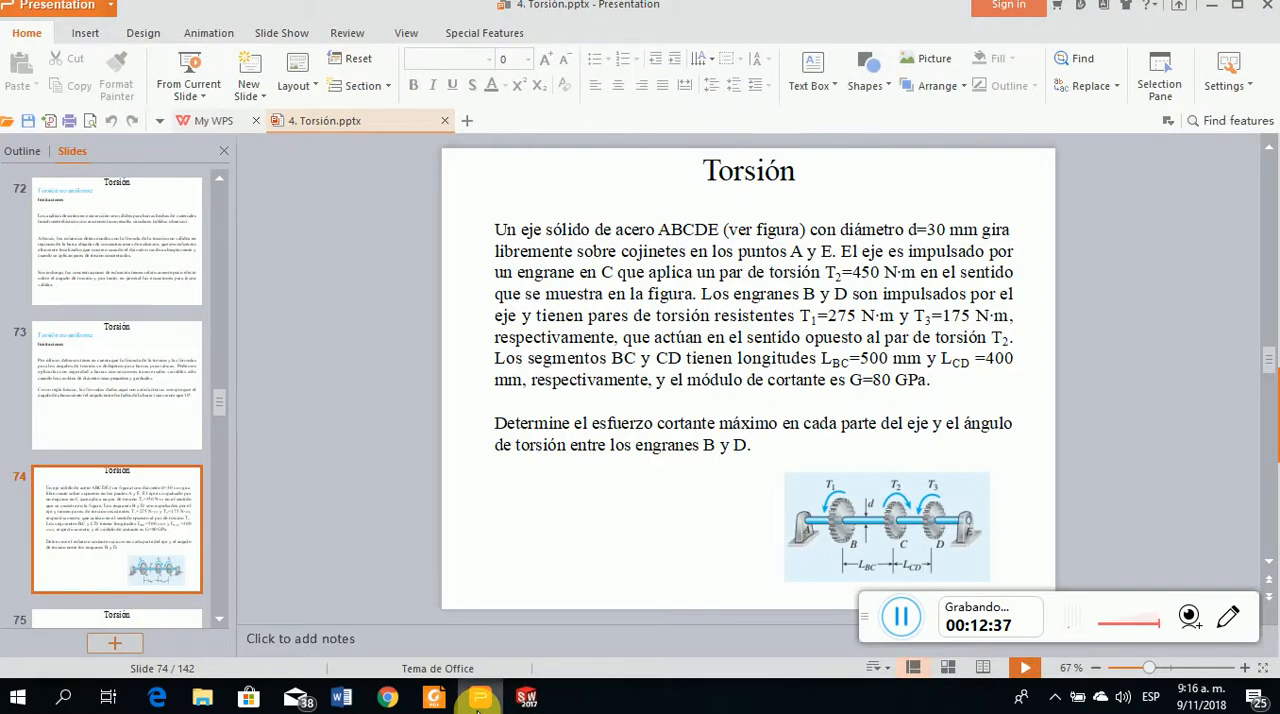
pyautogui.click(480, 697)
pyautogui.doubleClick(106, 516)
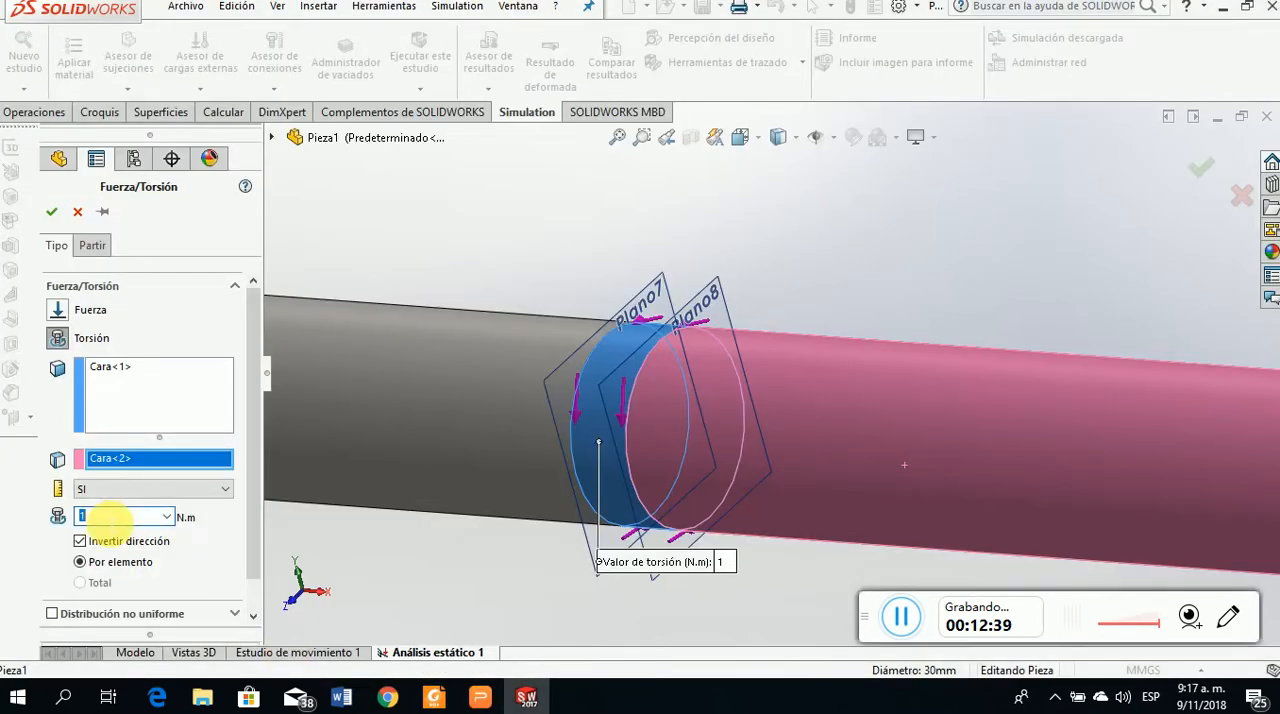
pyautogui.write('1')
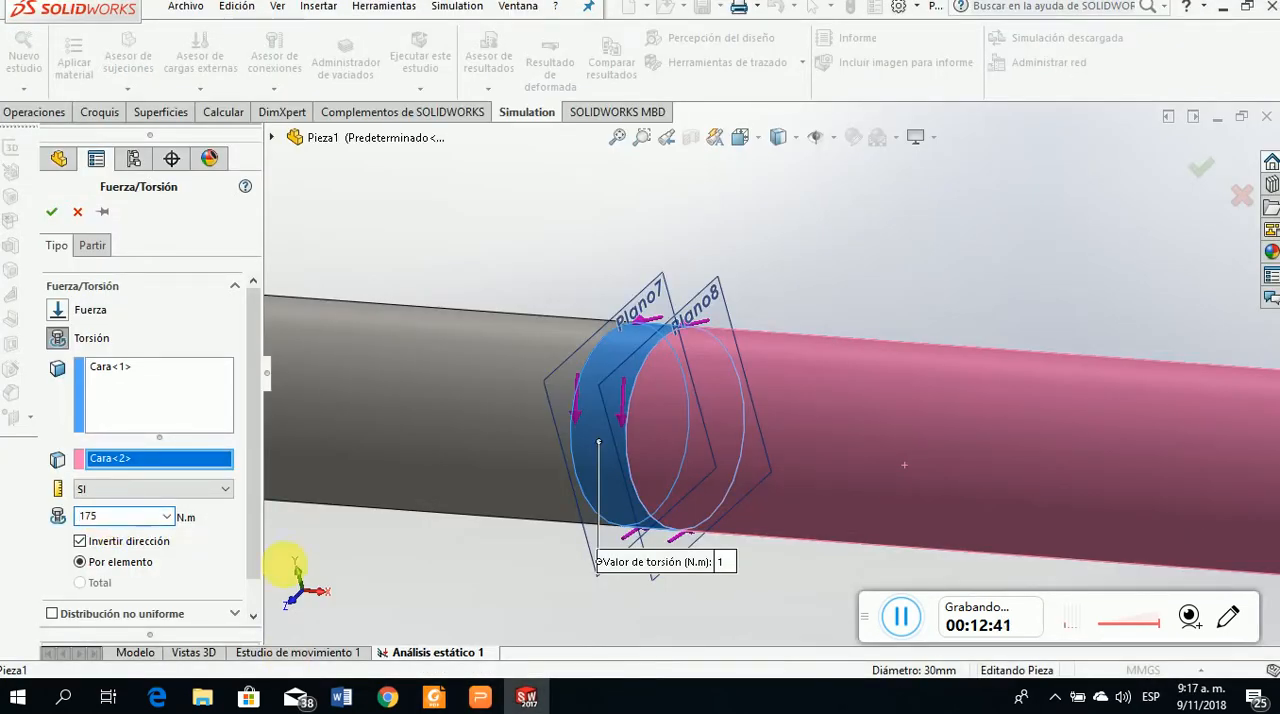
pyautogui.click(51, 211)
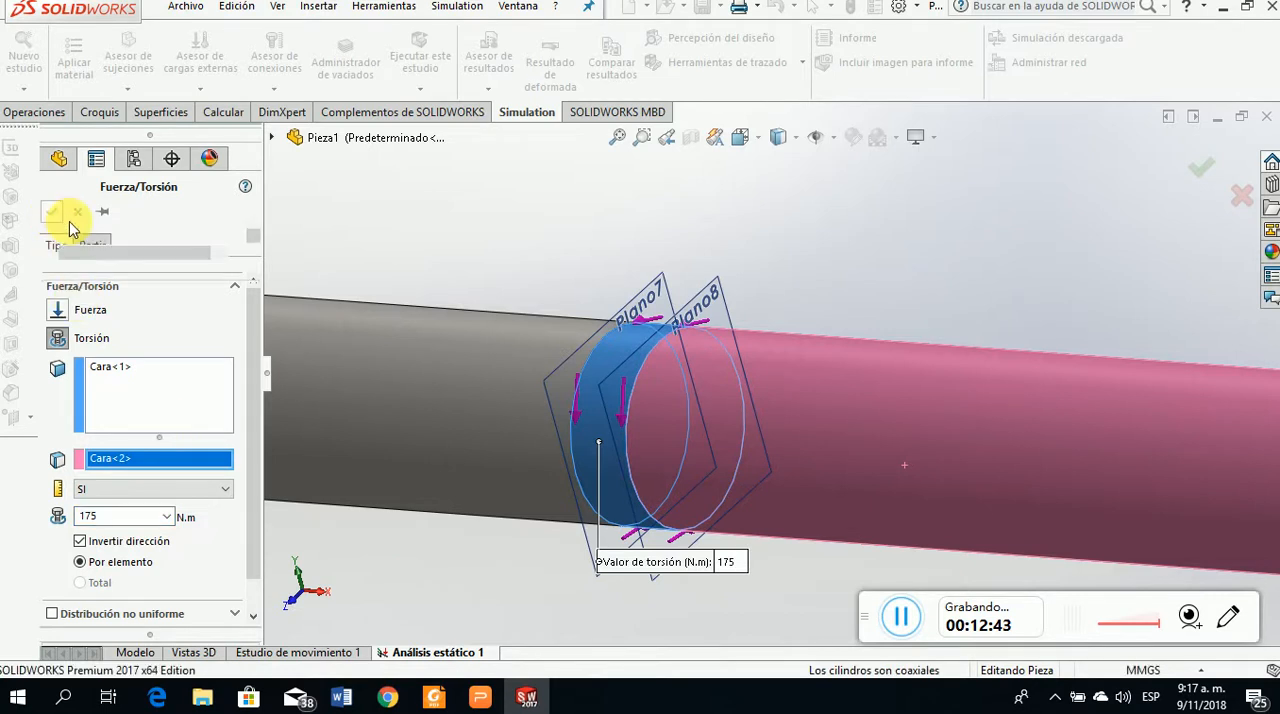
pyautogui.press('f')
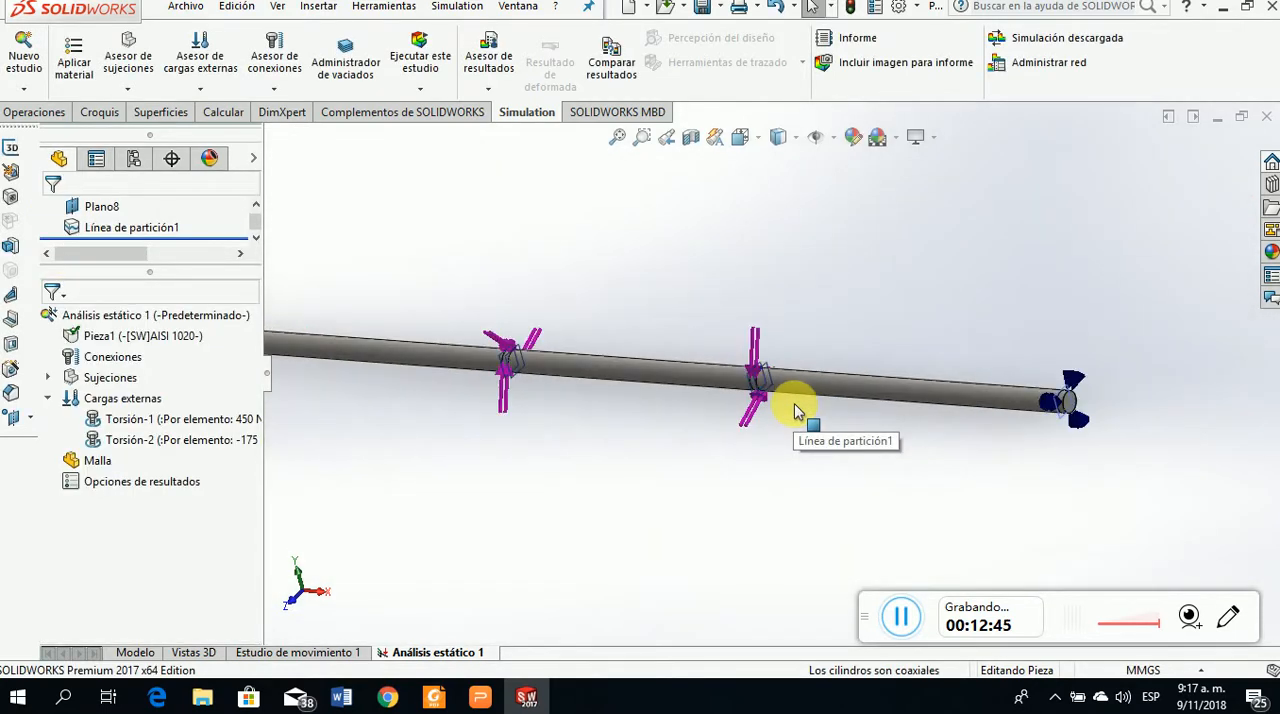
# Start a third Torsión load on the narrow band between Plano4 and Plano3, referencing the long cylindrical face beyond Plano4 with reversed direction
pyautogui.scroll(3, 795, 411)
pyautogui.scroll(-7, 650, 364)
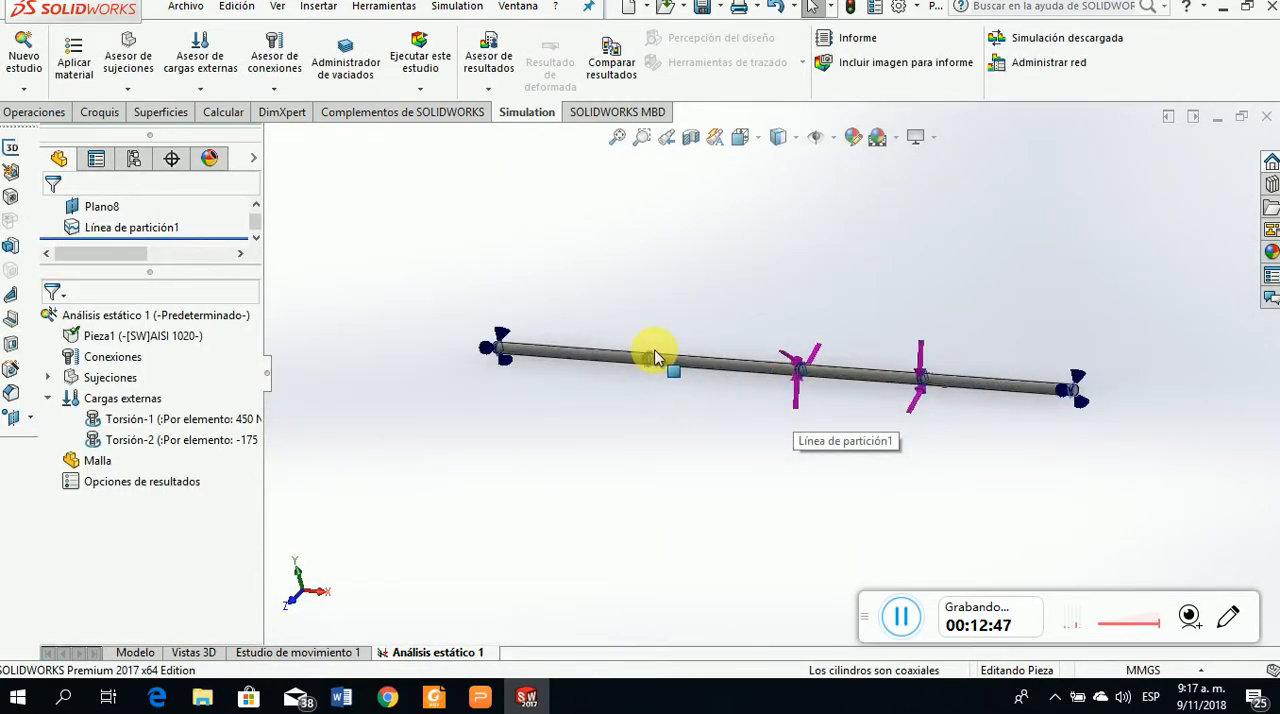
pyautogui.scroll(-5, 660, 362)
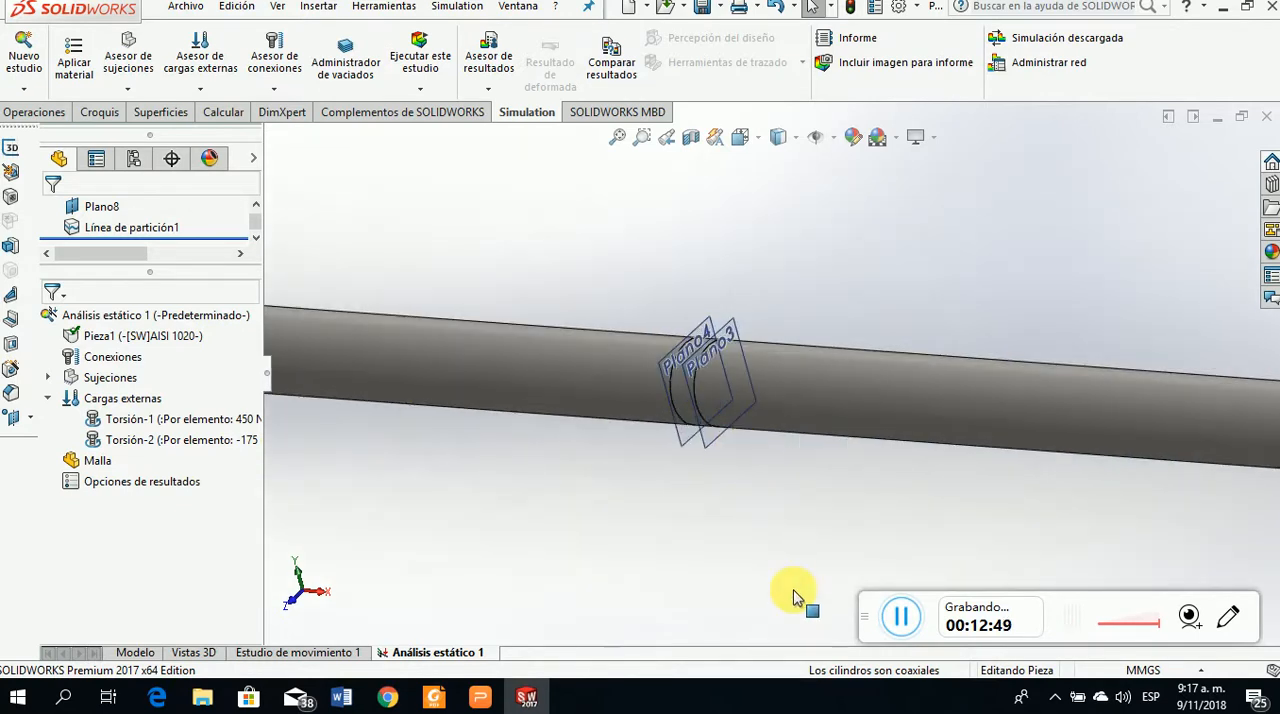
pyautogui.rightClick(108, 398)
pyautogui.click(177, 249)
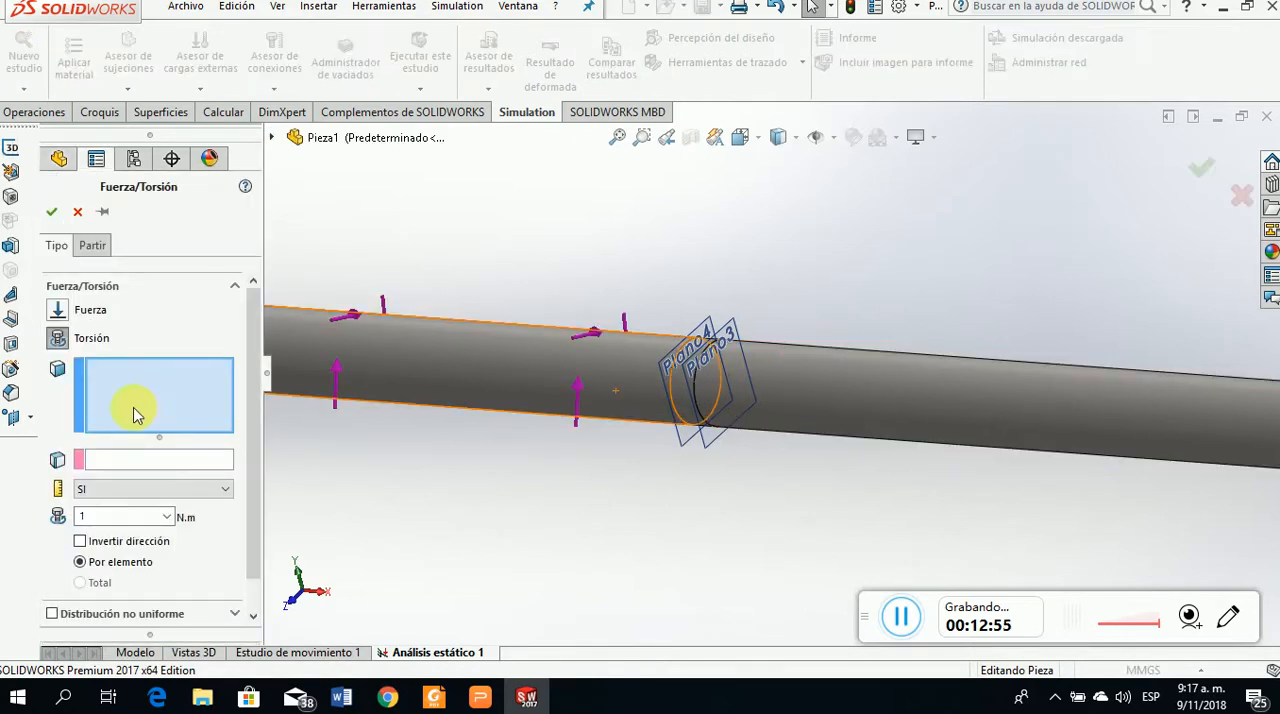
pyautogui.scroll(-5, 729, 366)
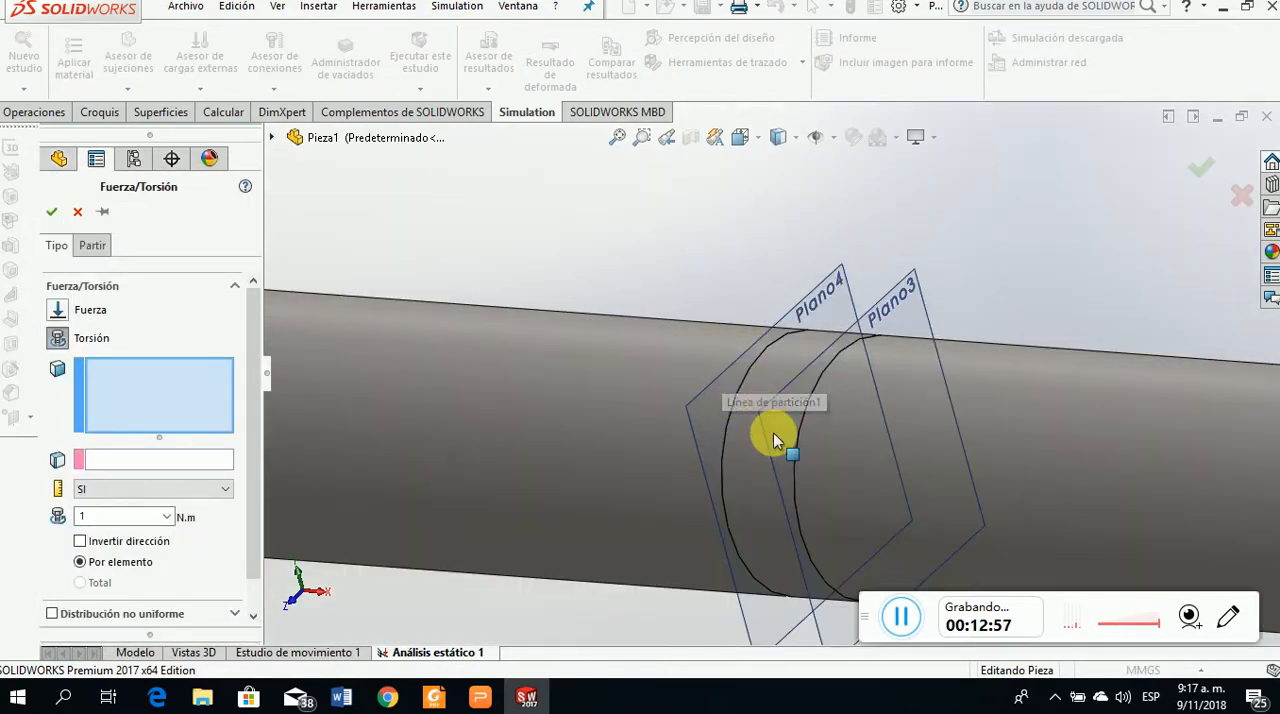
pyautogui.click(760, 447)
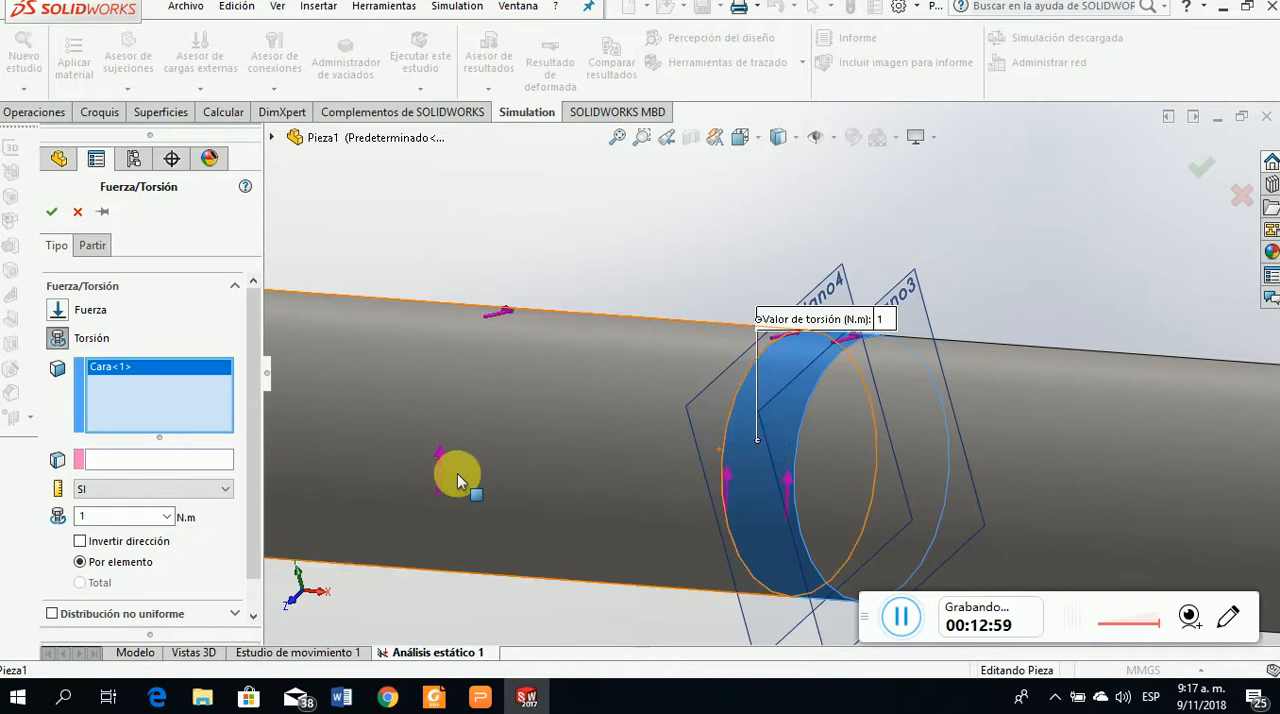
pyautogui.click(195, 461)
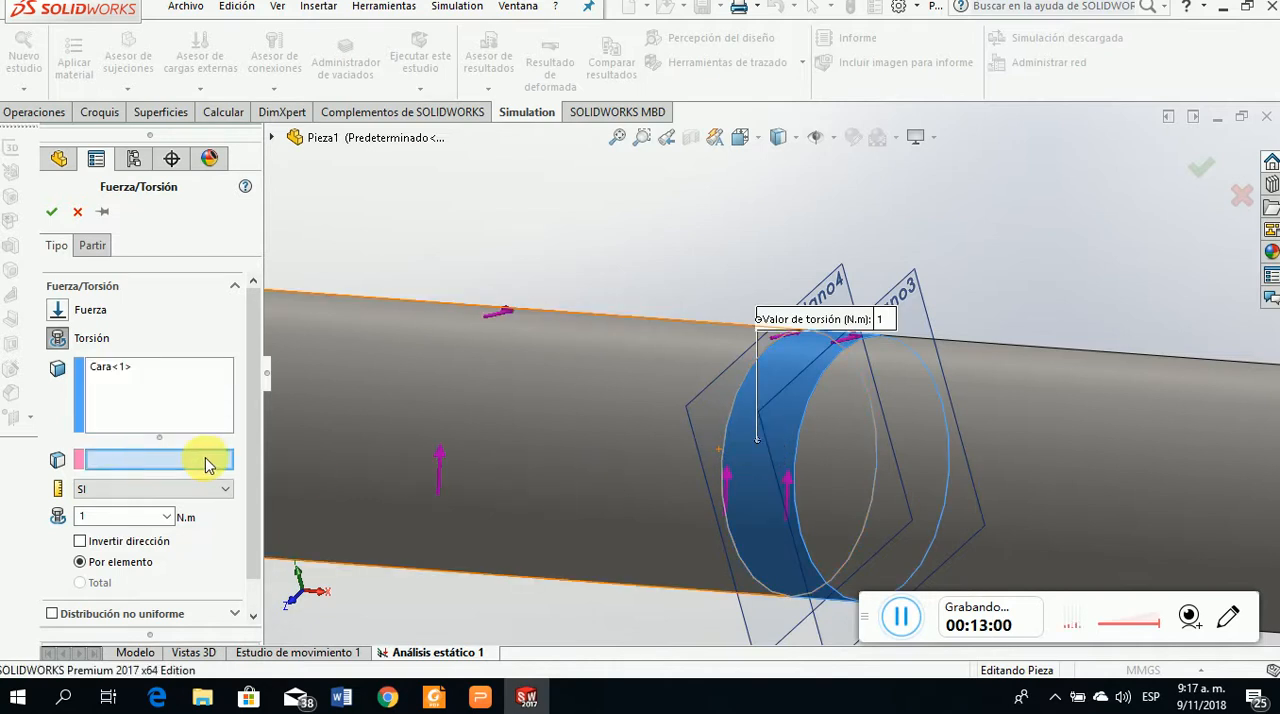
pyautogui.click(508, 440)
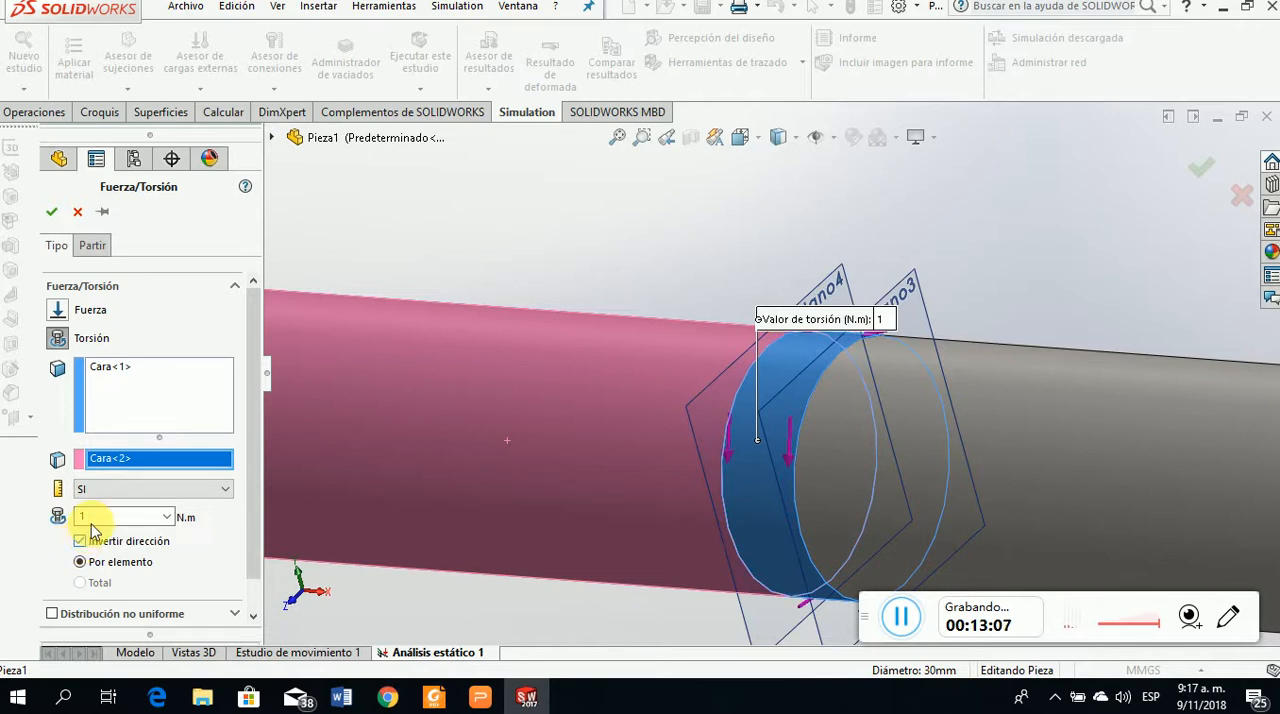
# Set the gear B torque to 275 N·m, checking the problem slide, and accept the load
pyautogui.click(482, 698)
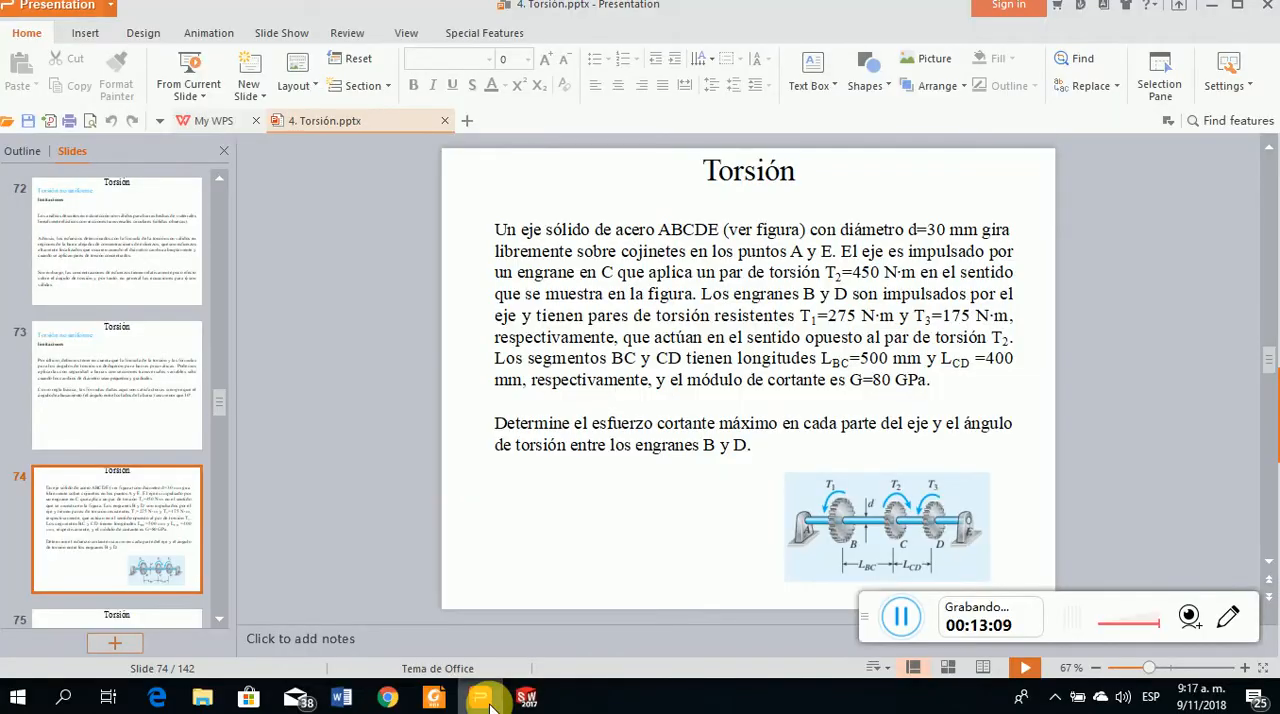
pyautogui.click(482, 698)
pyautogui.click(118, 516)
pyautogui.write('275')
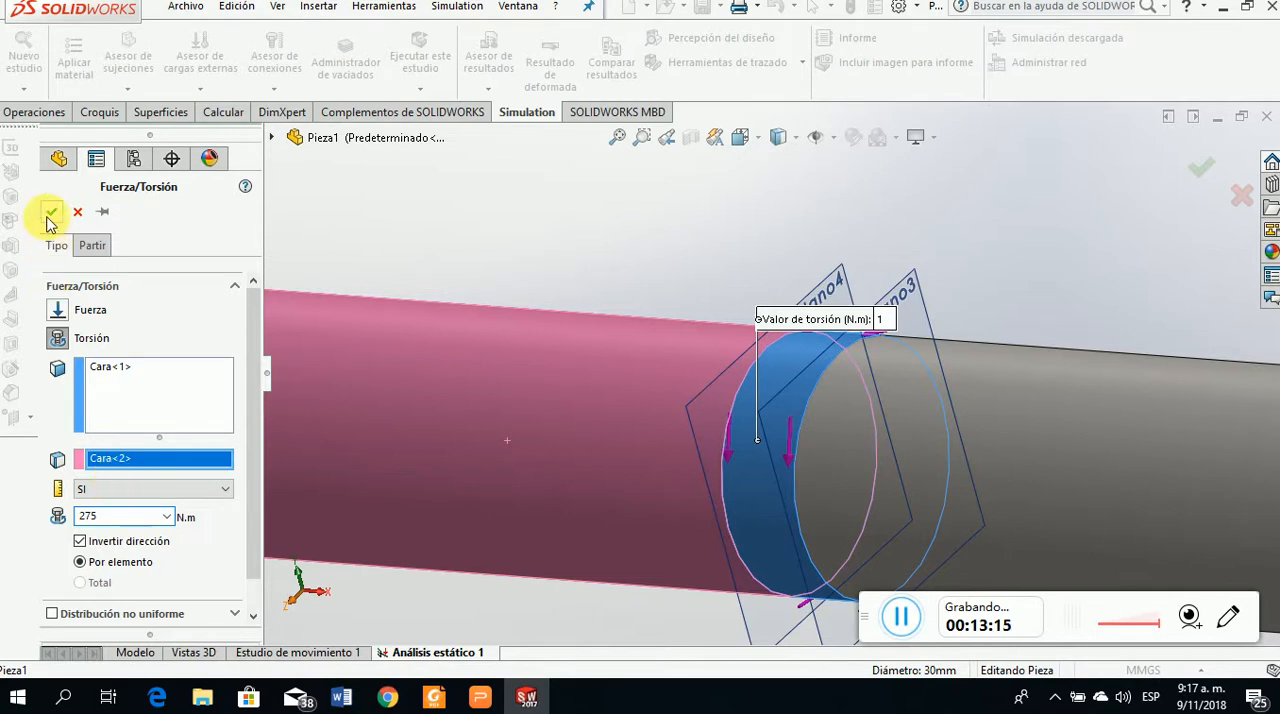
pyautogui.click(51, 214)
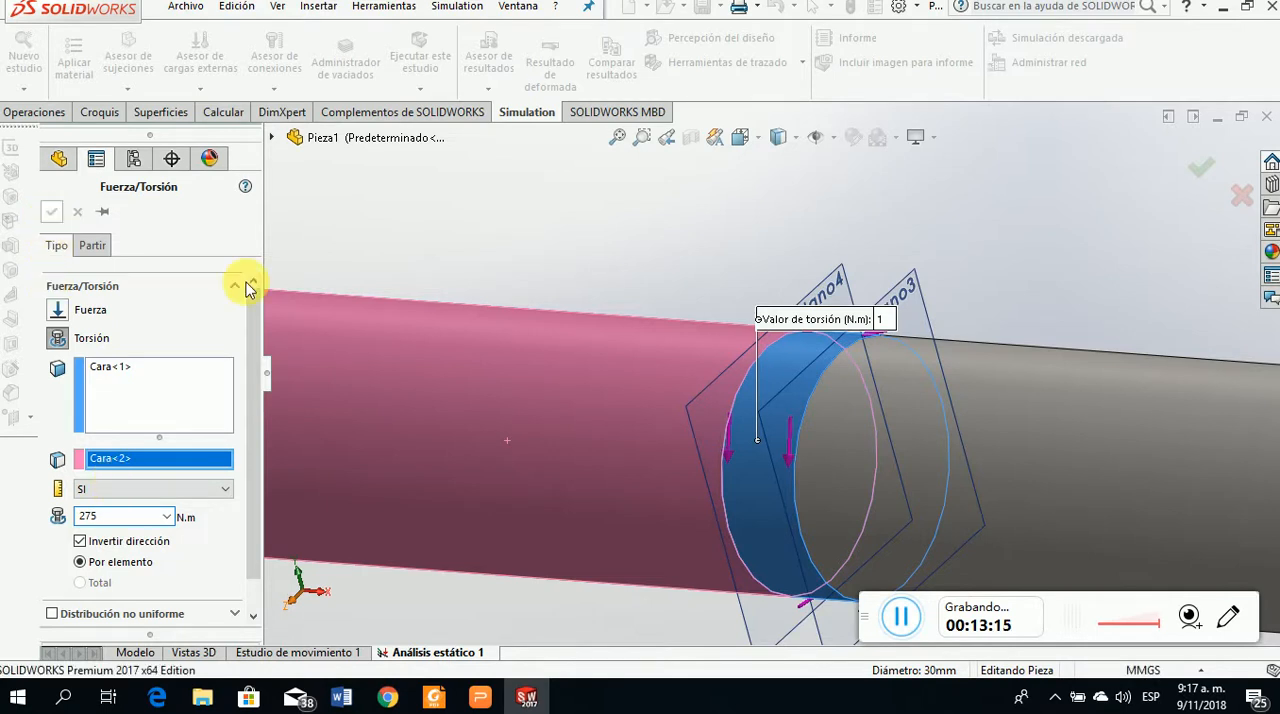
# Start creating the study's mesh and enable the meshing parameters with the curvature-based mesh type
pyautogui.scroll(-4, 680, 391)
pyautogui.scroll(-5, 684, 394)
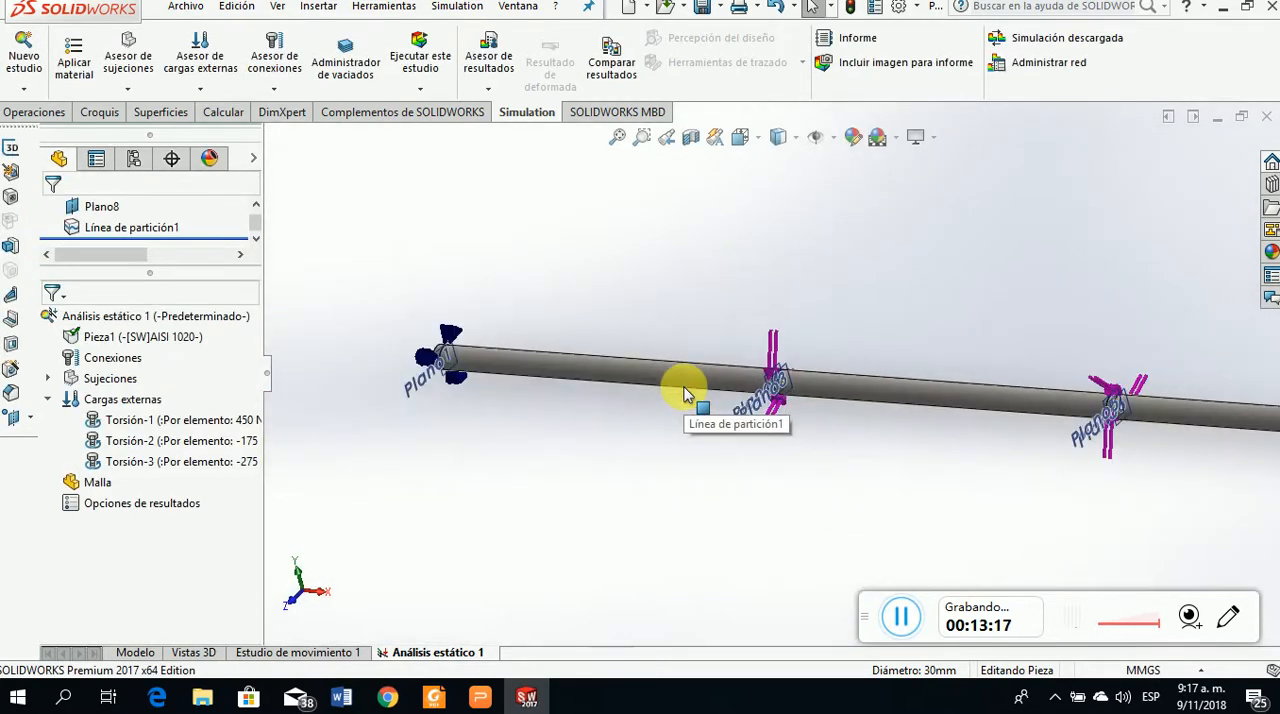
pyautogui.scroll(-2, 810, 415)
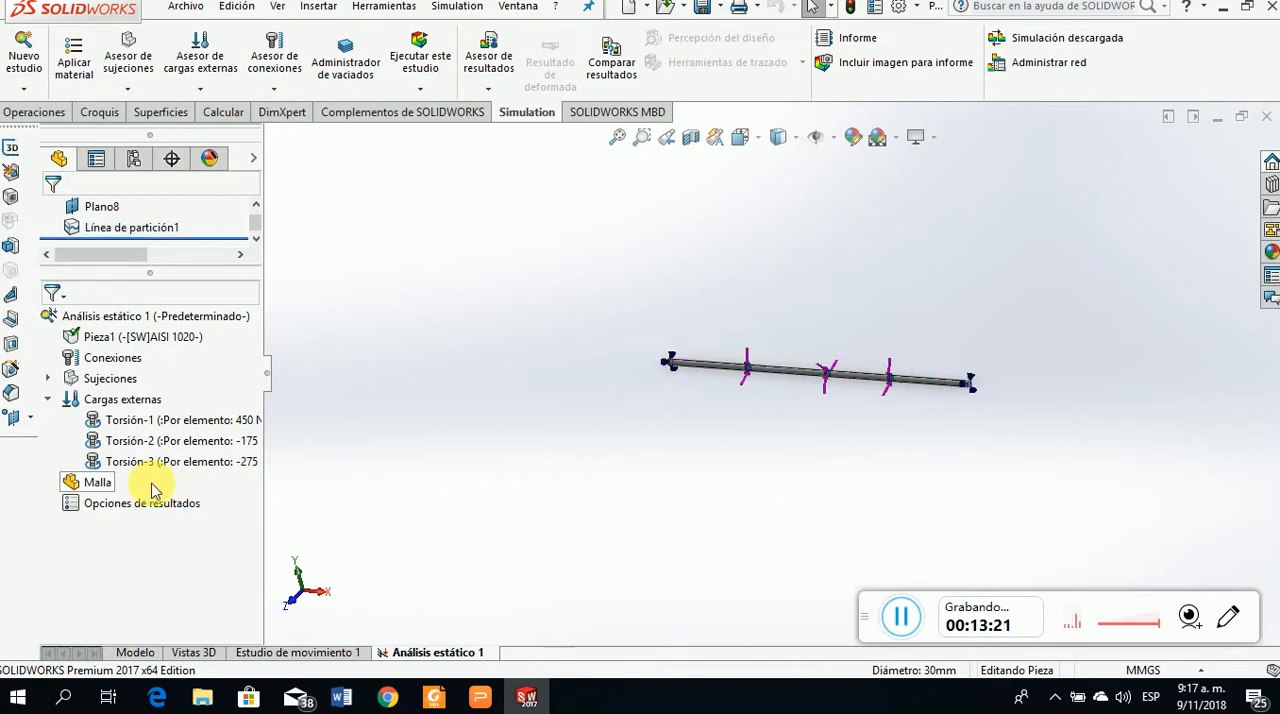
pyautogui.rightClick(92, 483)
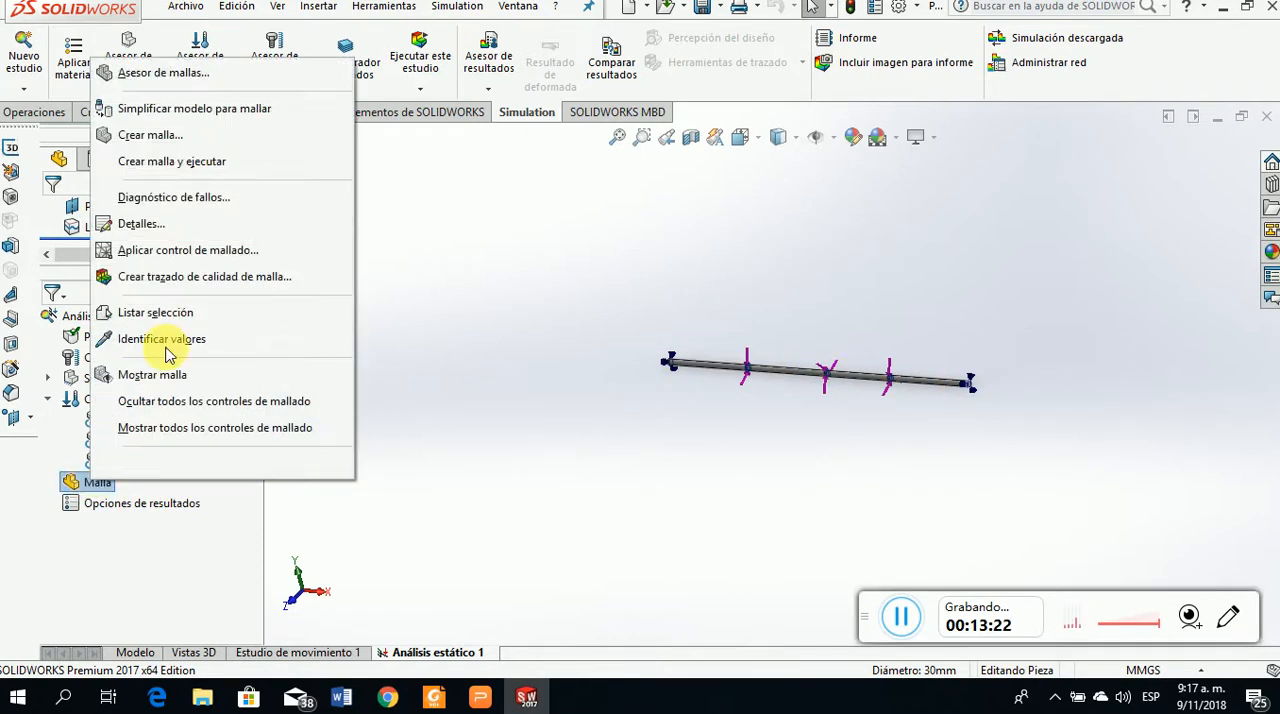
pyautogui.click(185, 135)
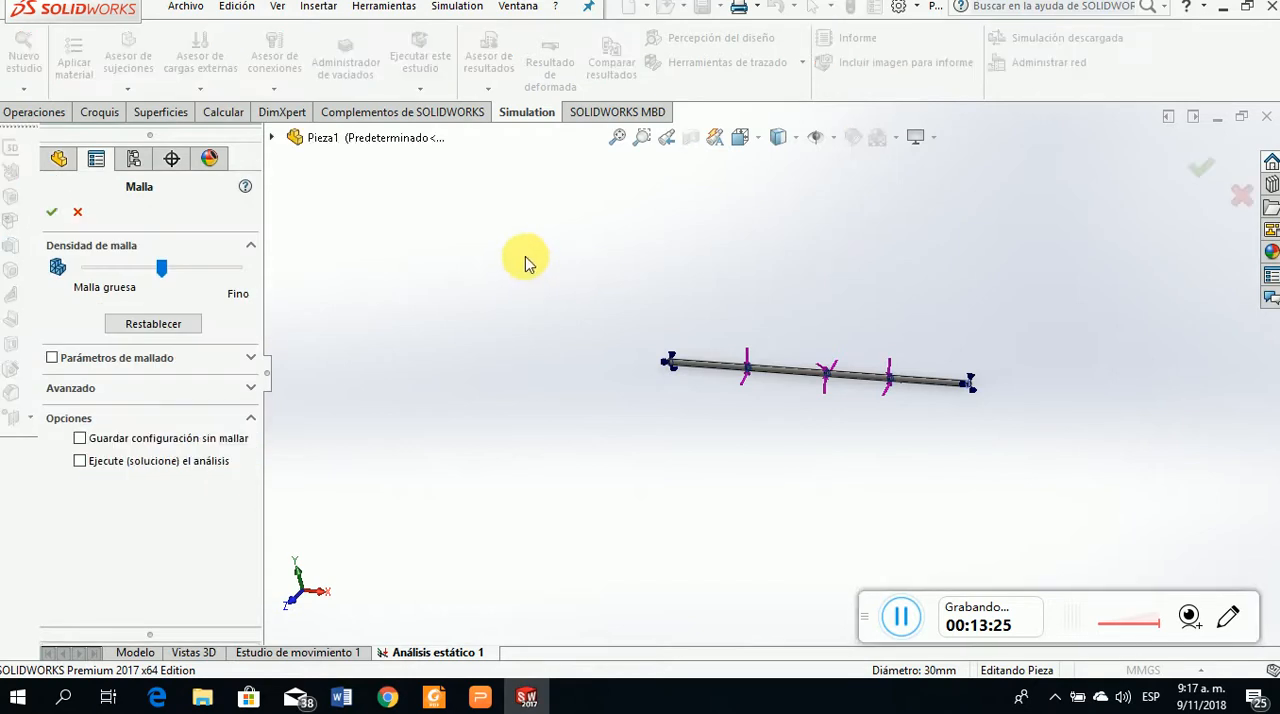
pyautogui.click(251, 358)
pyautogui.click(100, 400)
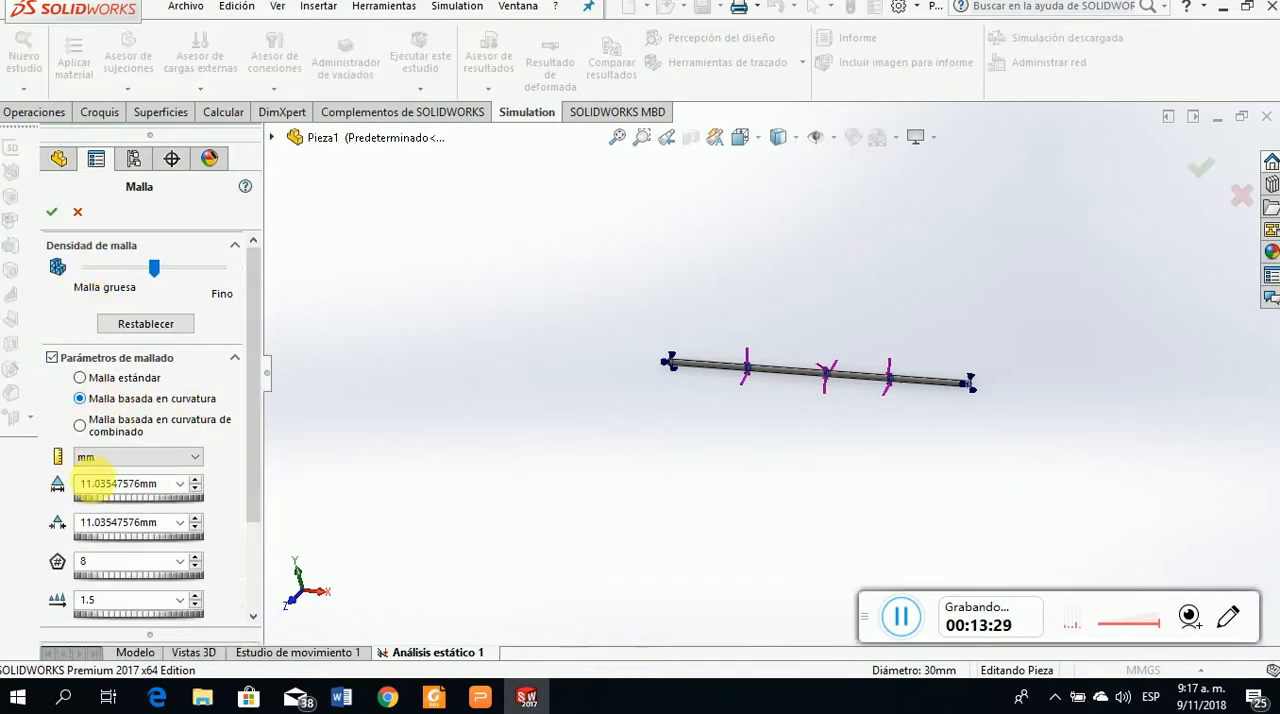
# Set the mesh's minimum number of elements in a circle to 30 and its element size growth ratio to 2
pyautogui.doubleClick(100, 563)
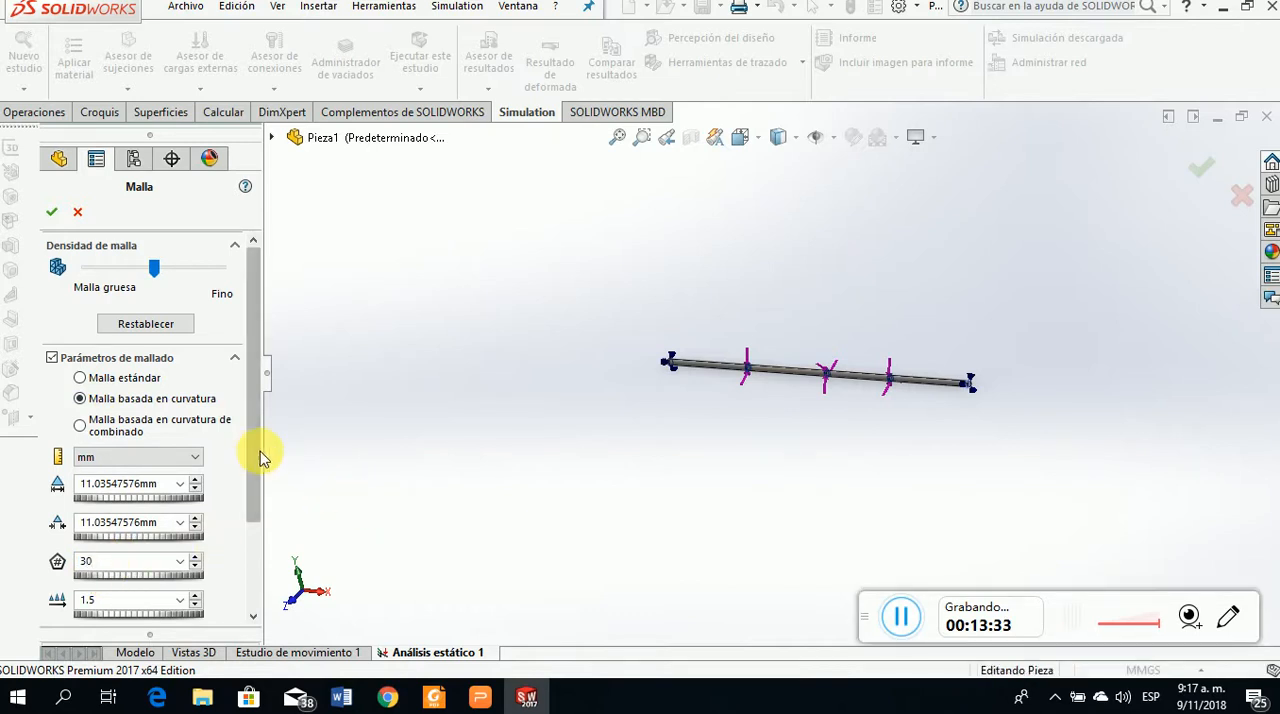
pyautogui.moveTo(251, 458); pyautogui.dragTo(251, 480)
pyautogui.click(195, 557)
pyautogui.click(195, 557)
pyautogui.click(195, 557)
pyautogui.click(195, 557)
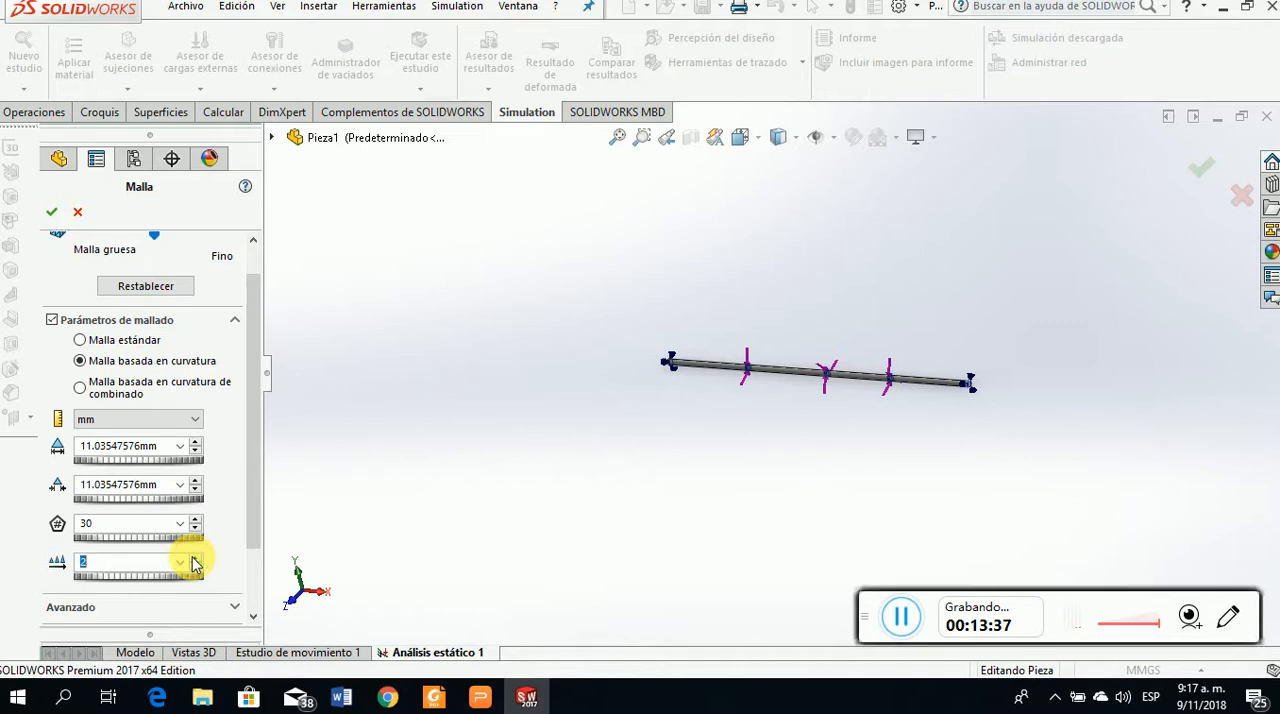
pyautogui.click(393, 536)
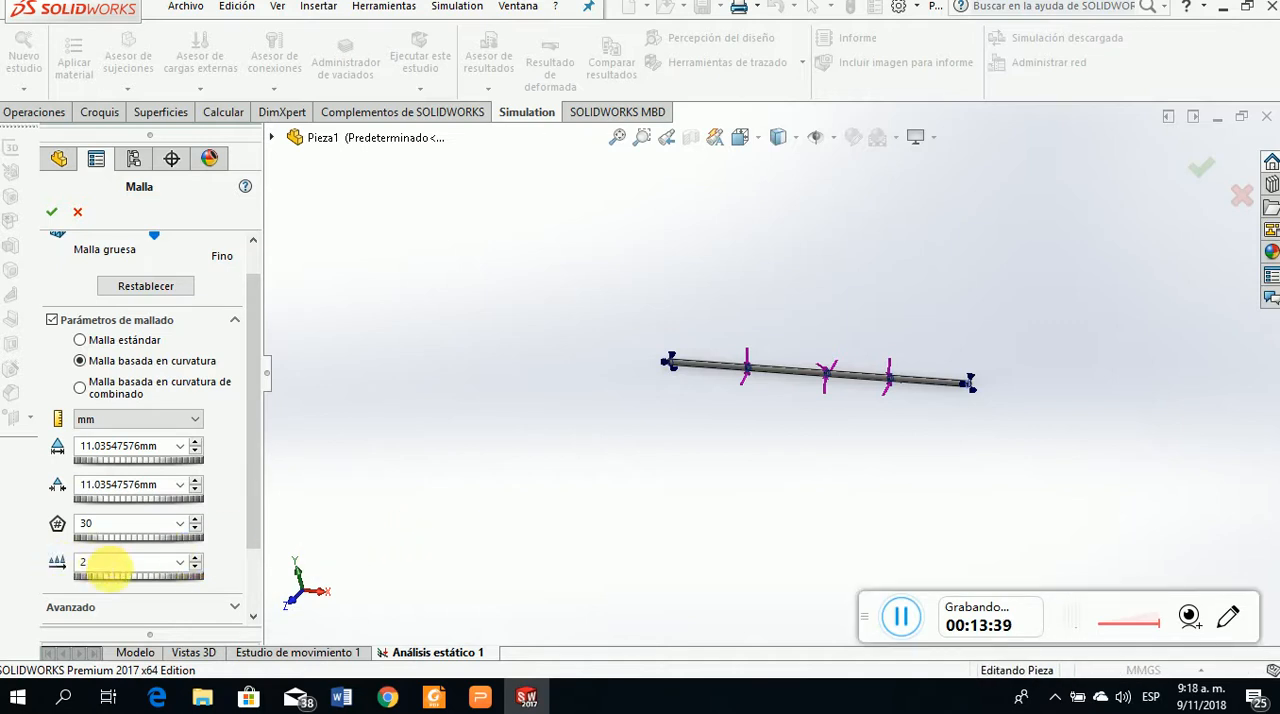
pyautogui.moveTo(249, 297); pyautogui.dragTo(258, 262)
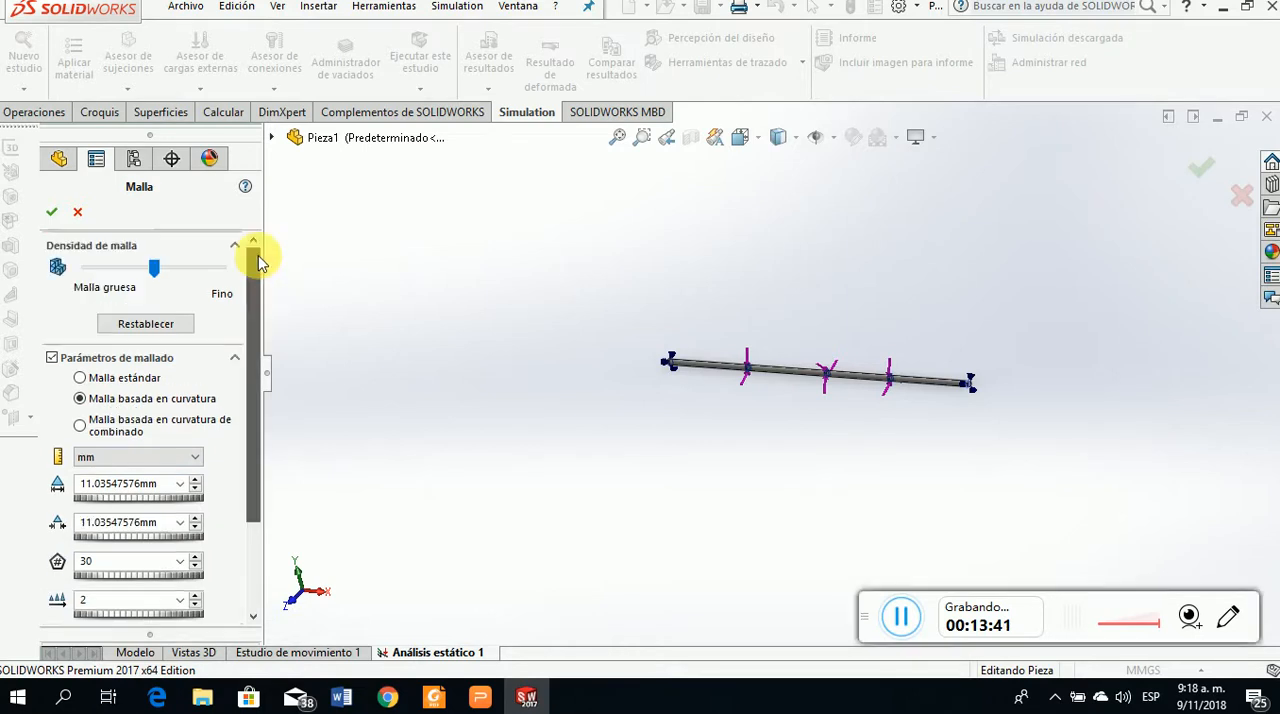
# Accept the mesh settings and generate the solid mesh on the shaft
pyautogui.click(51, 211)
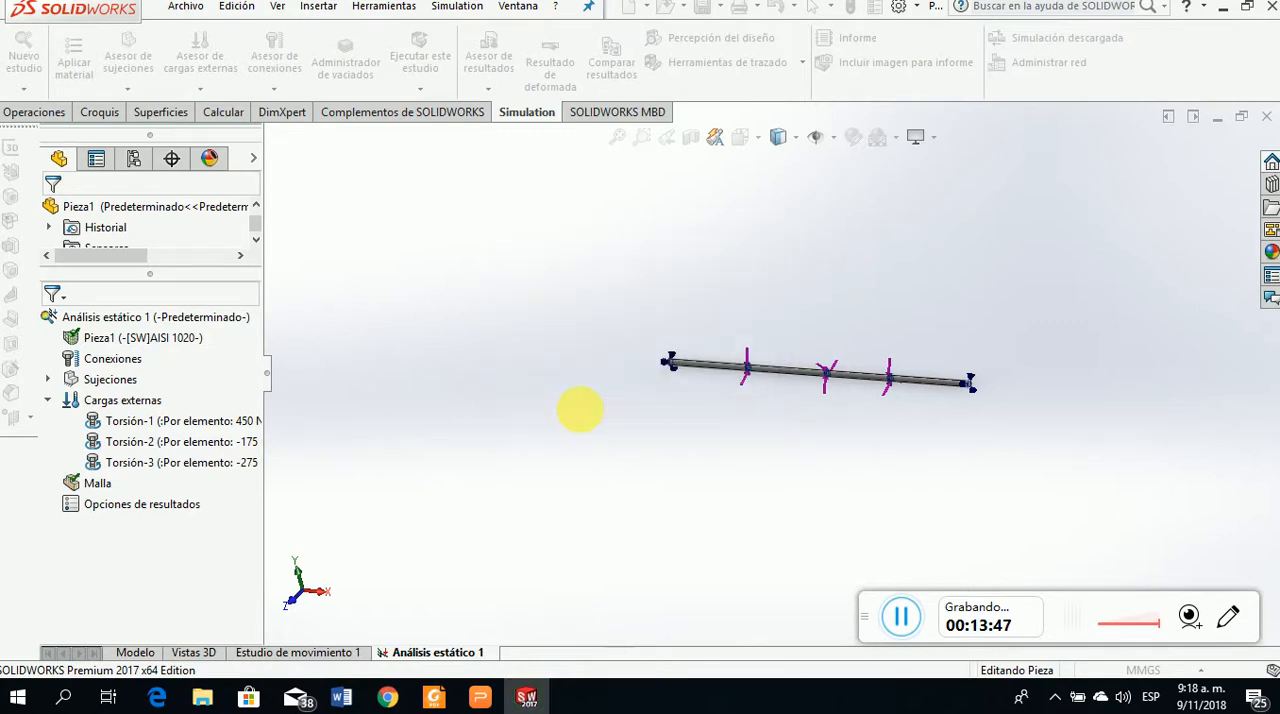
pyautogui.scroll(-5, 829, 366)
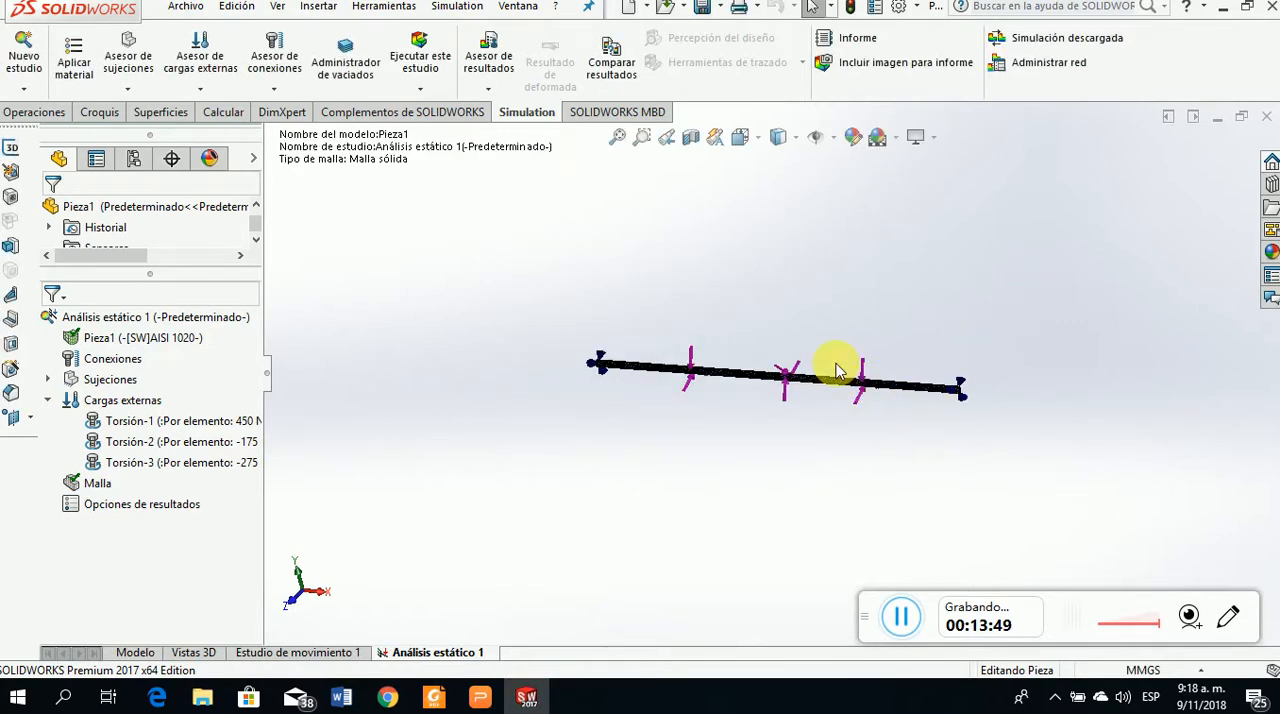
pyautogui.scroll(-2, 763, 390)
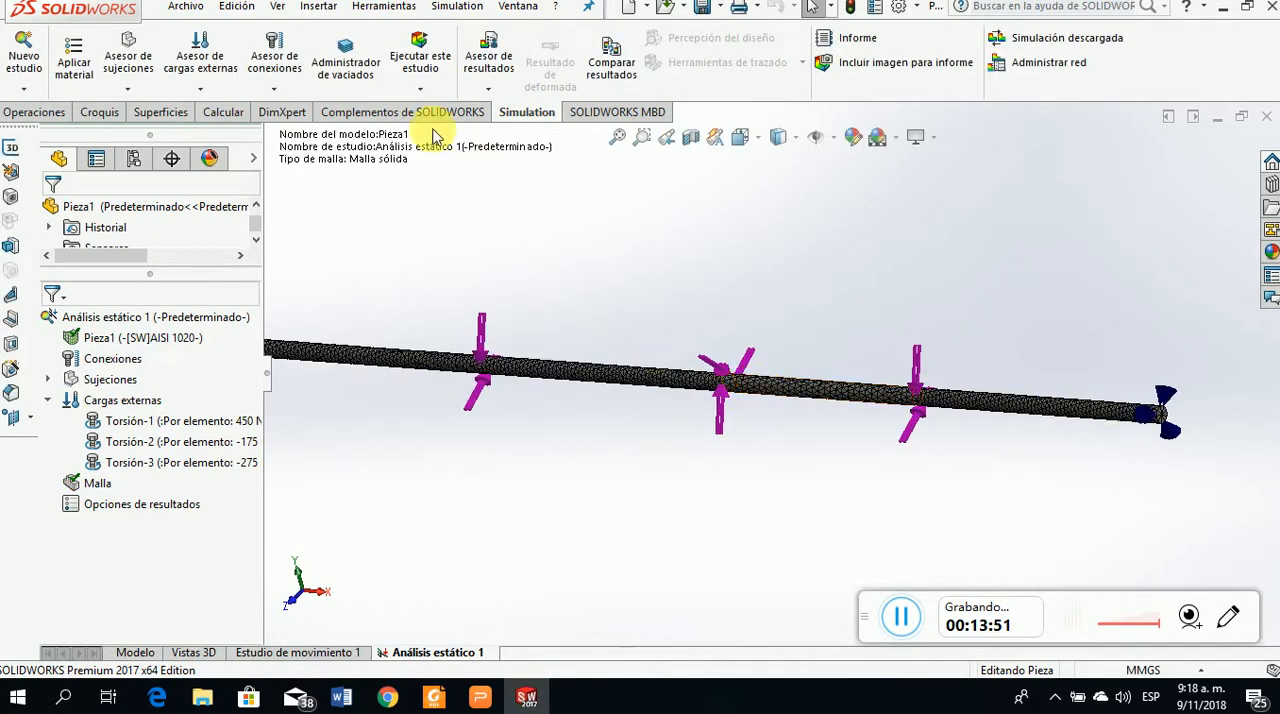
# Run the static study with the solver details expanded, and decline the large displacements option
pyautogui.click(418, 62)
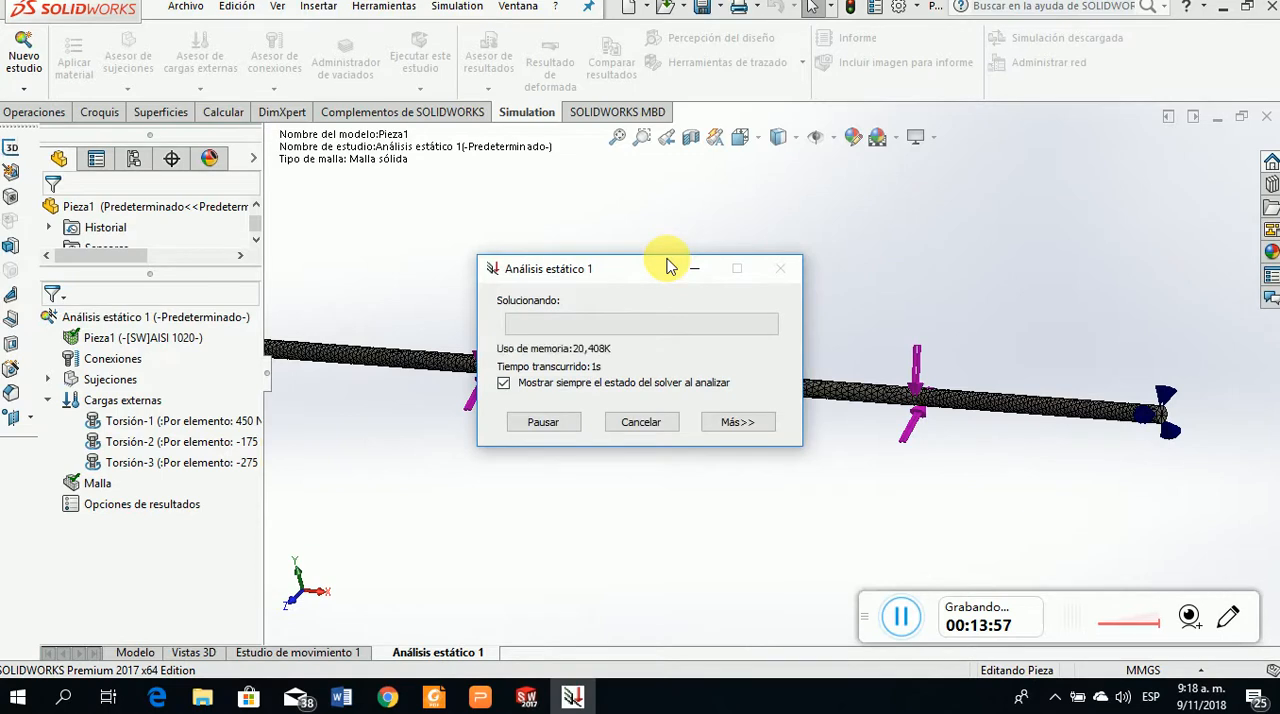
pyautogui.click(737, 422)
pyautogui.moveTo(607, 272); pyautogui.dragTo(372, 52)
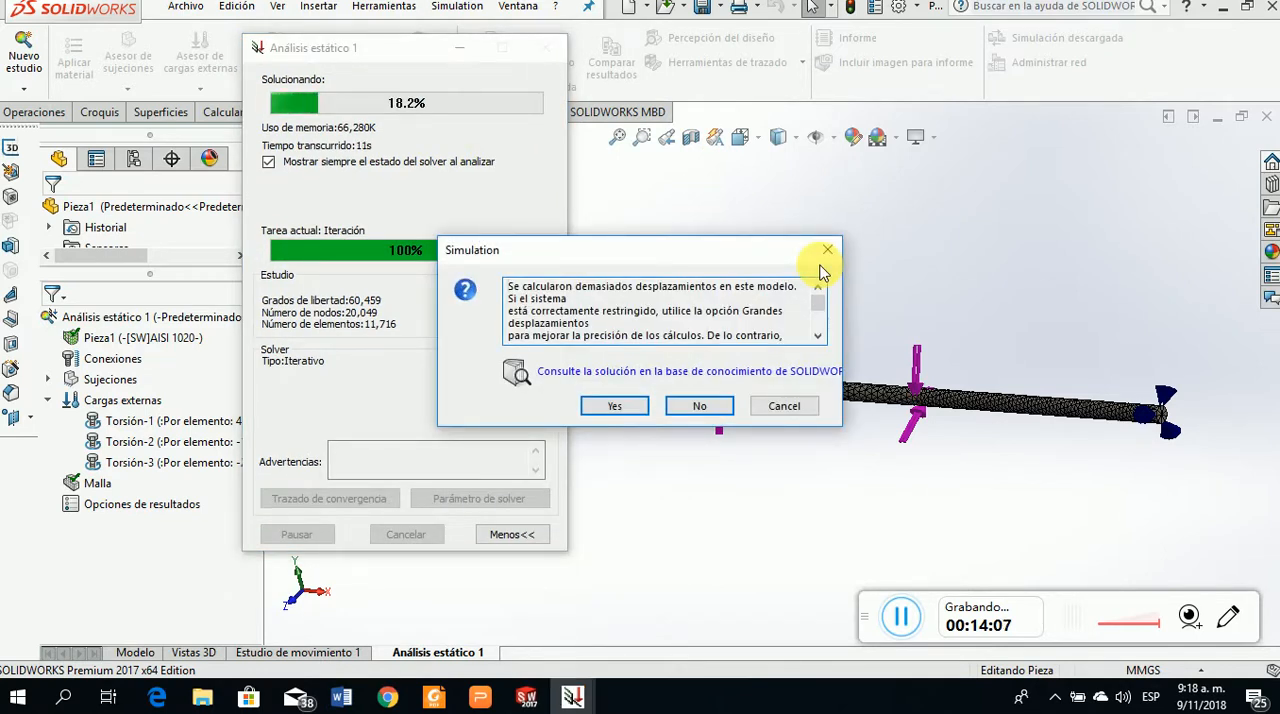
pyautogui.click(699, 406)
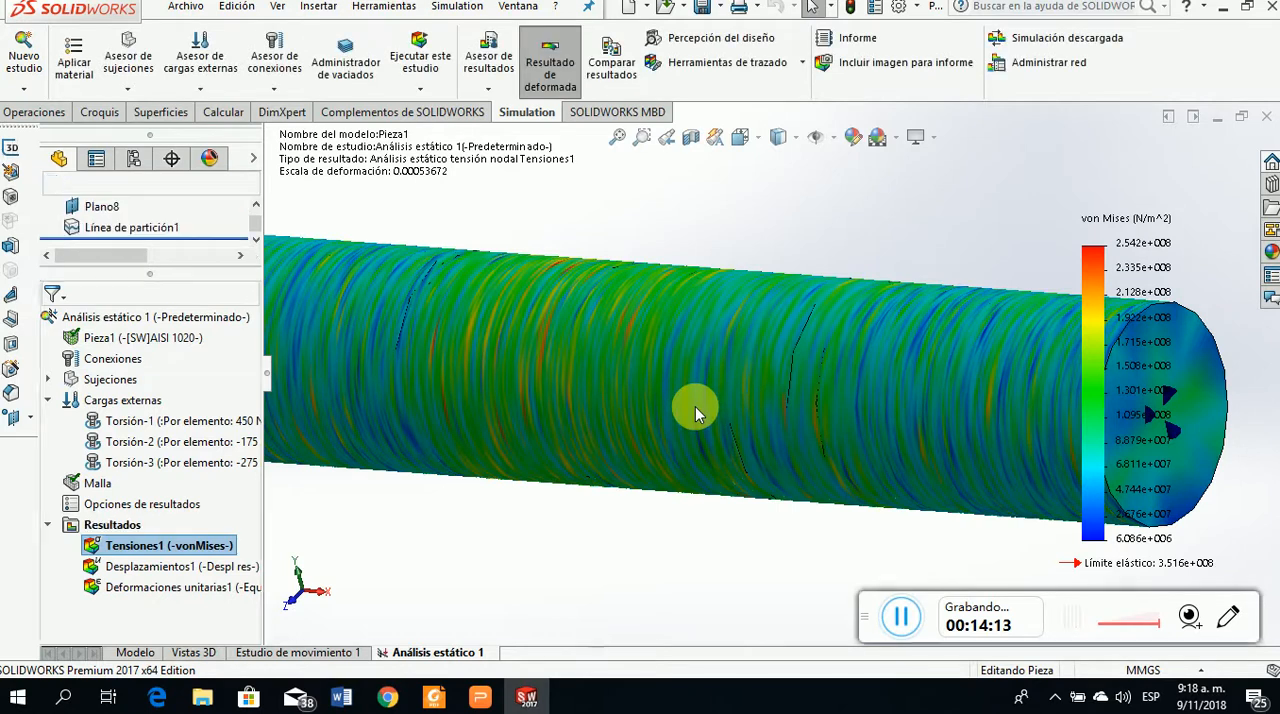
# Redefine the Tensiones1 plot to show TXZ shear stress in N/mm^2 (MPa), viewing the shaft along its X axis
pyautogui.scroll(6, 865, 422)
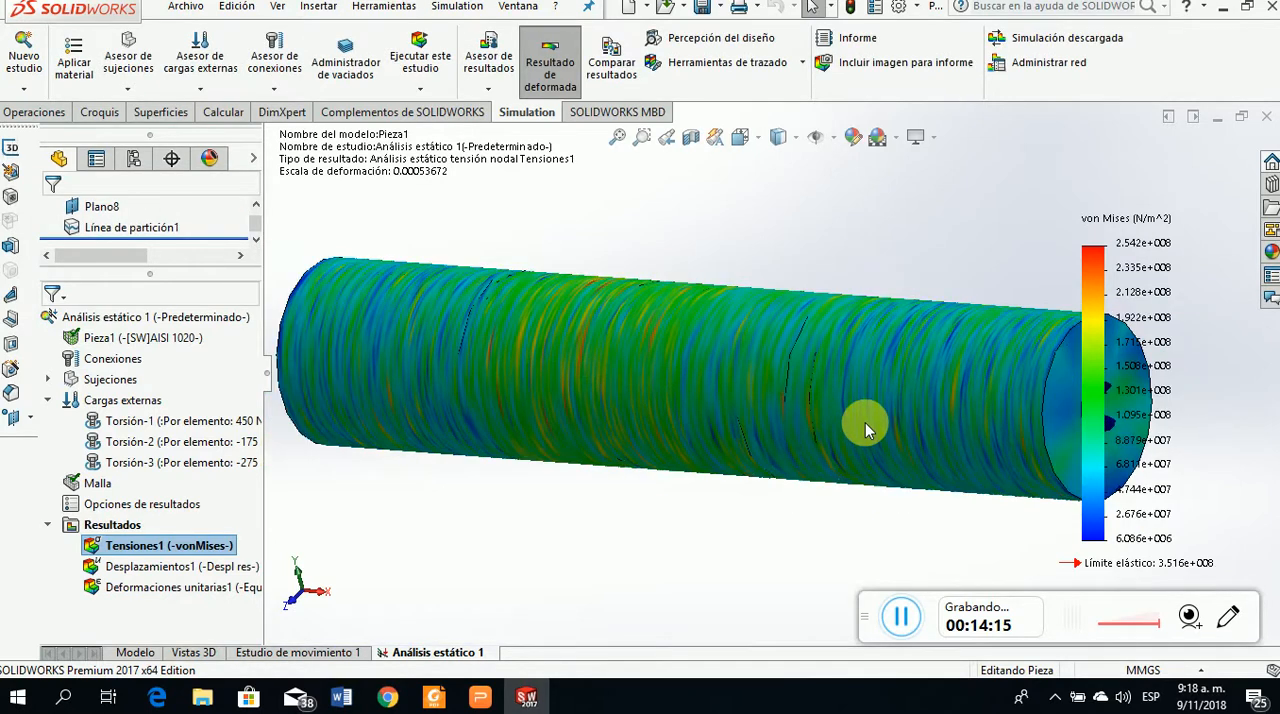
pyautogui.scroll(-3, 806, 315)
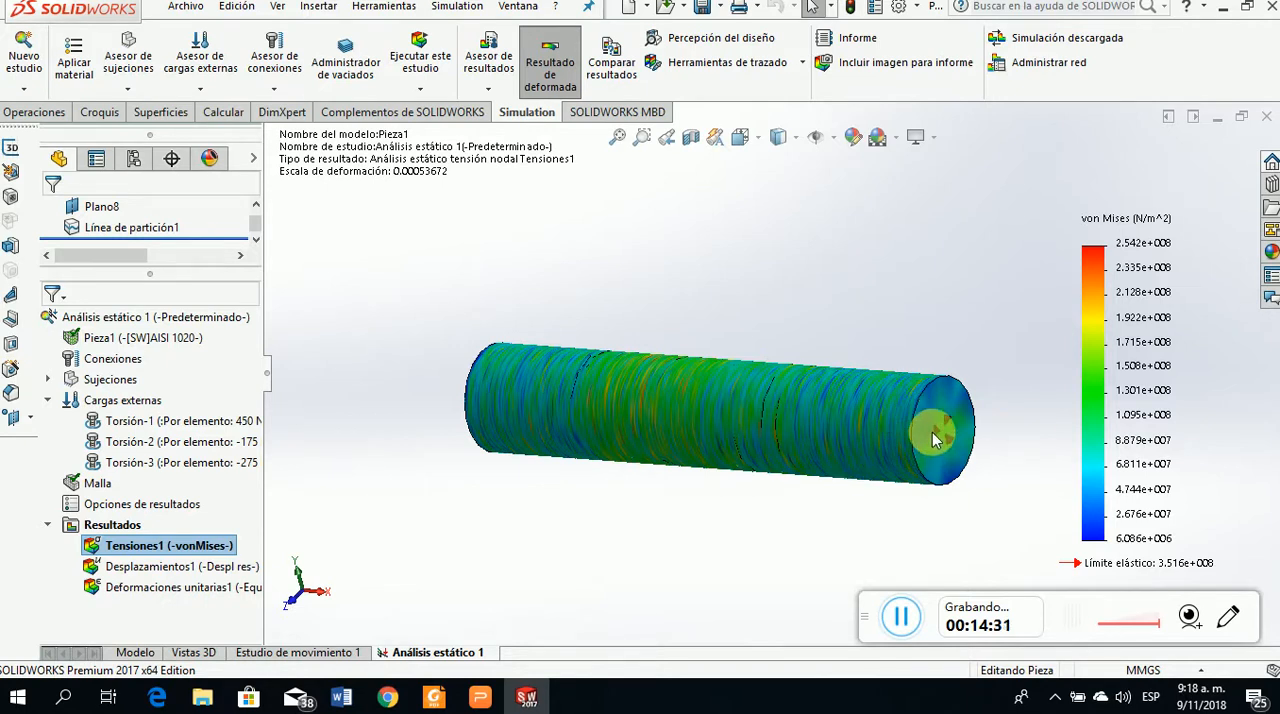
pyautogui.rightClick(150, 546)
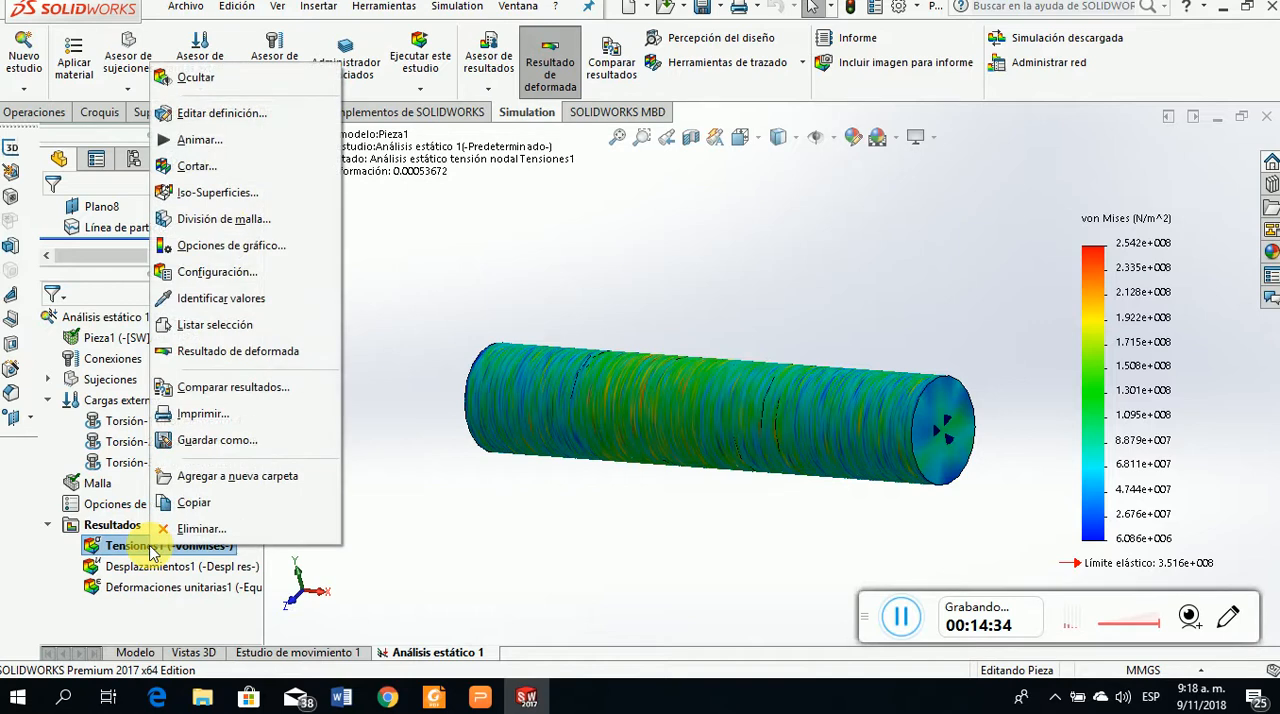
pyautogui.click(220, 115)
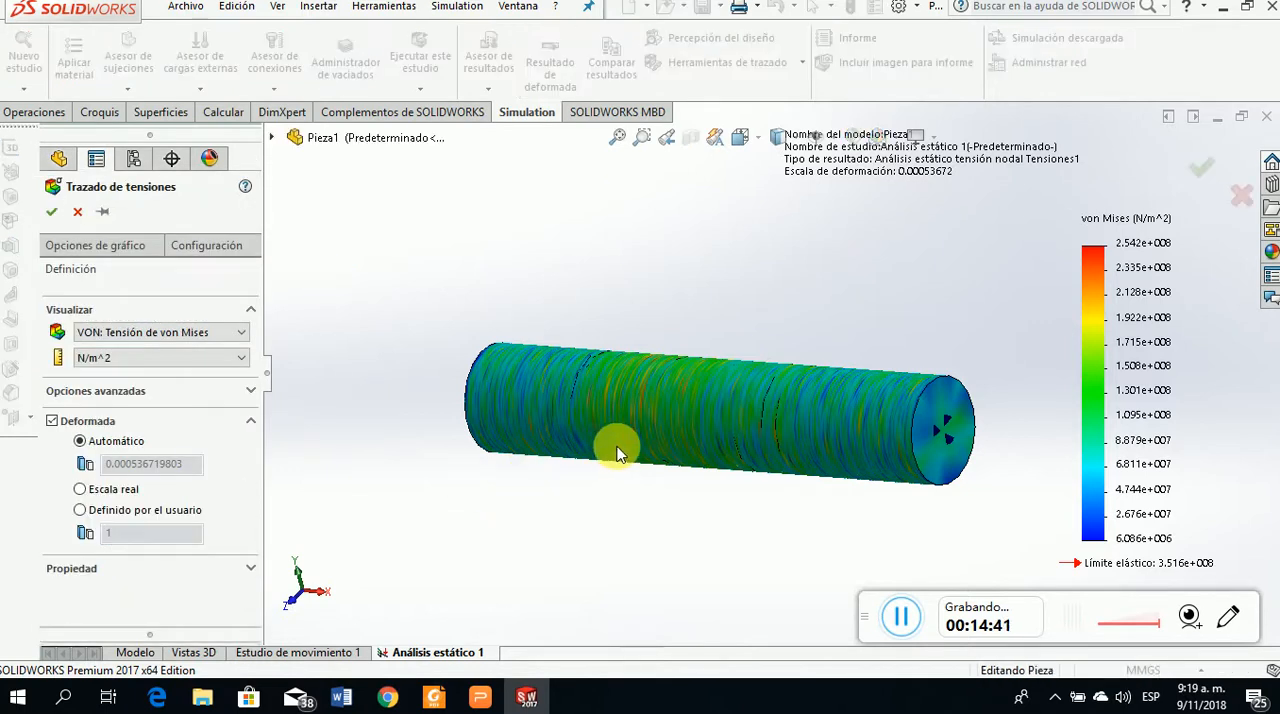
pyautogui.scroll(2, 545, 528)
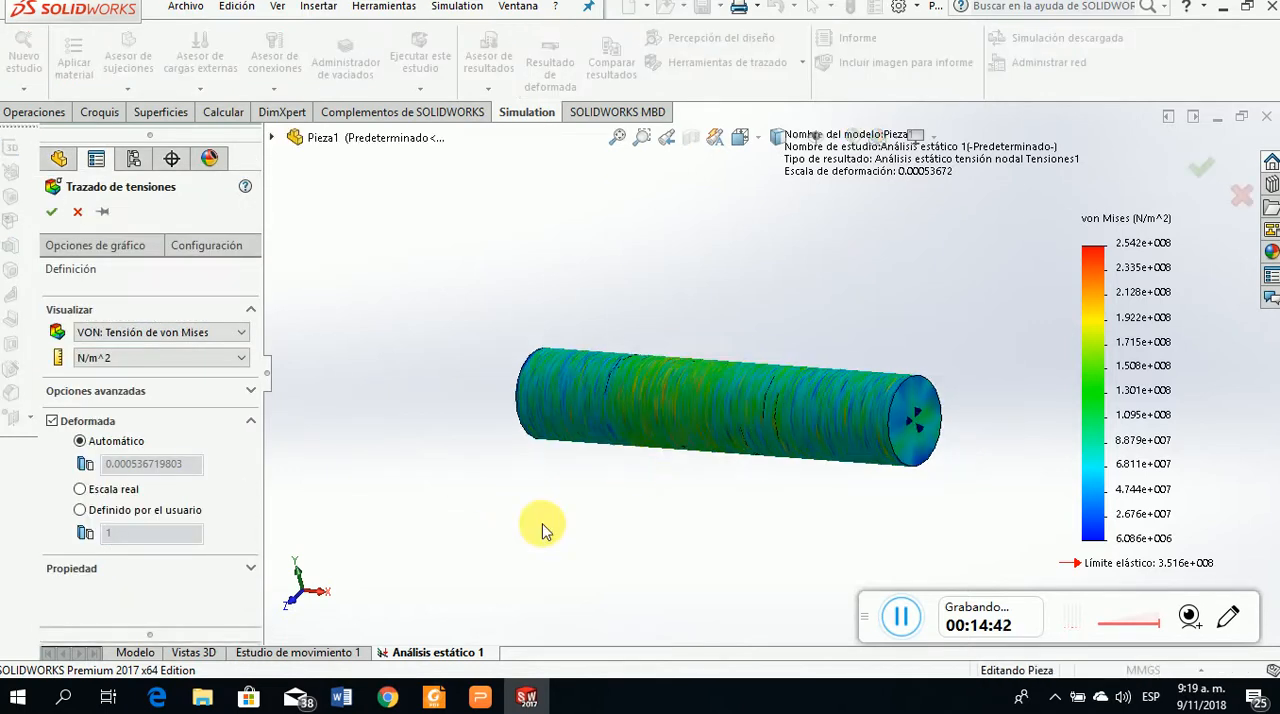
pyautogui.click(320, 590)
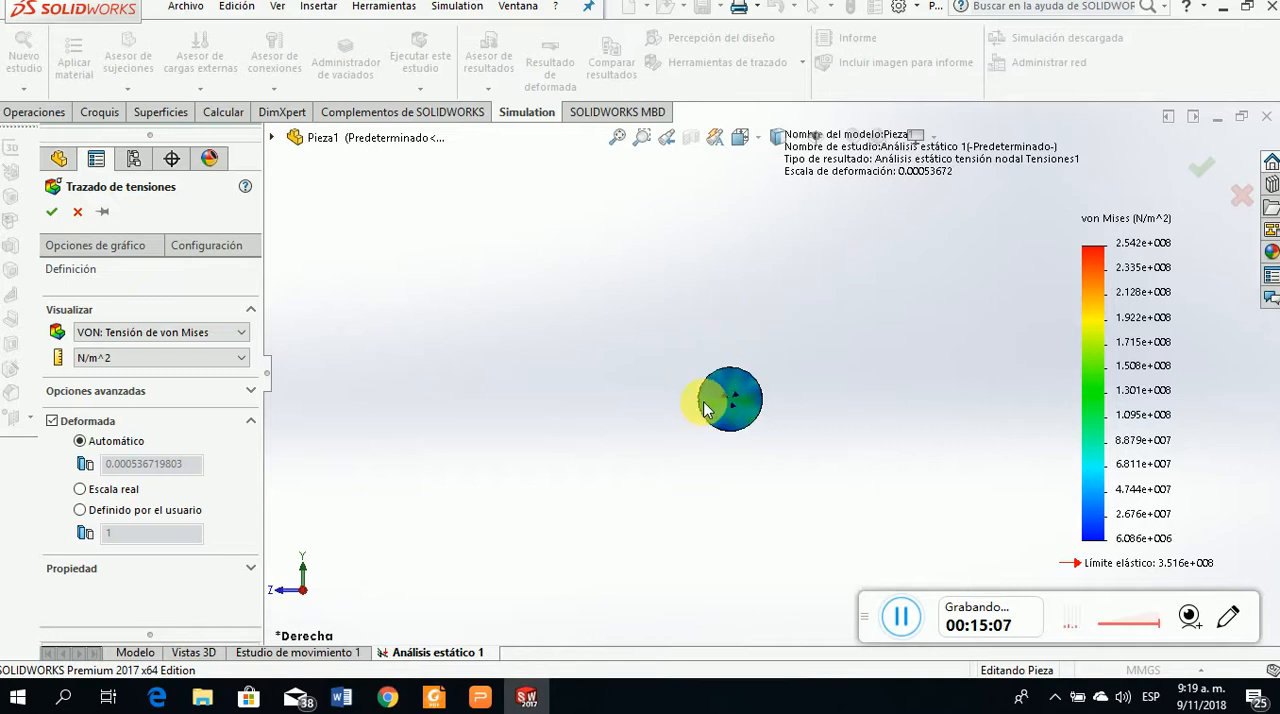
pyautogui.click(241, 333)
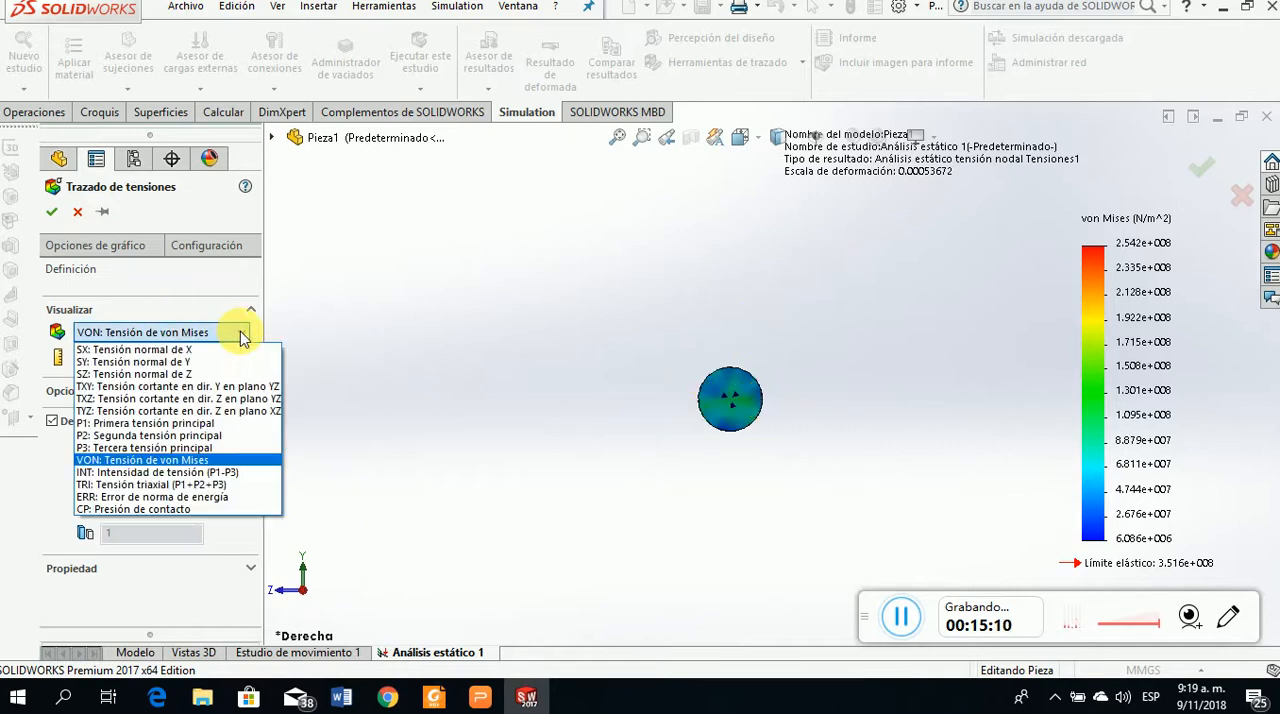
pyautogui.click(244, 400)
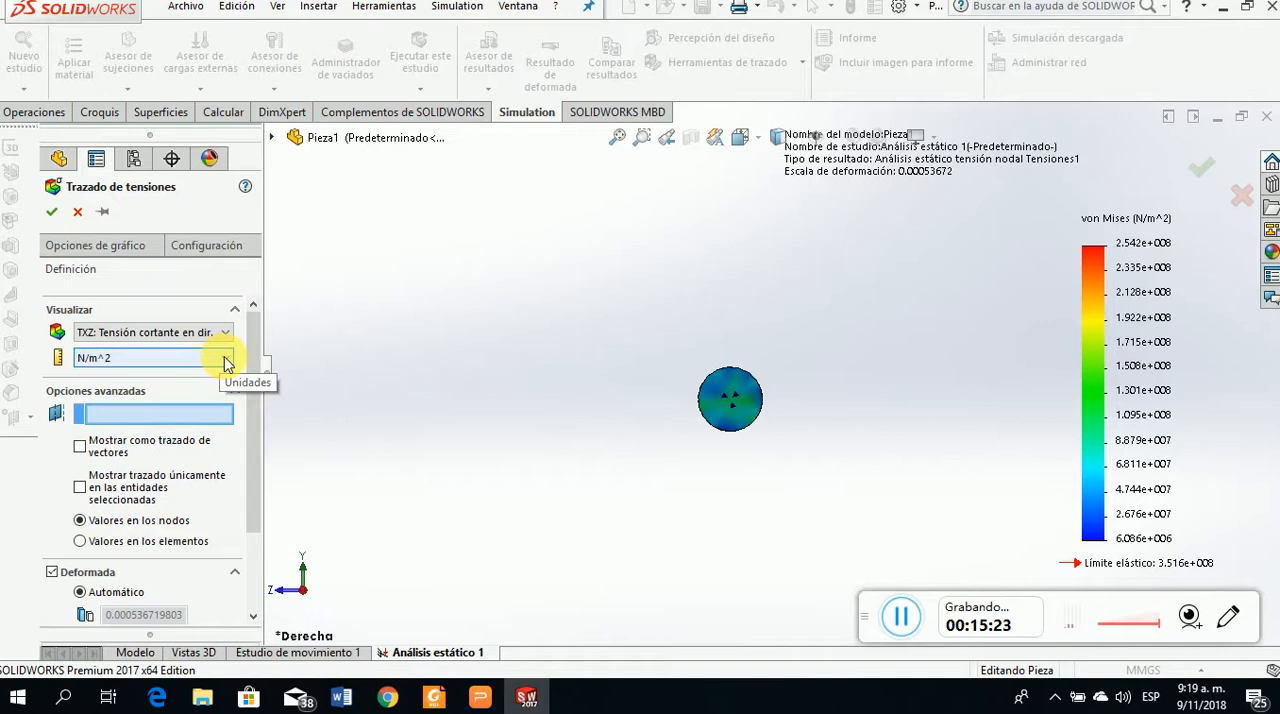
pyautogui.click(225, 362)
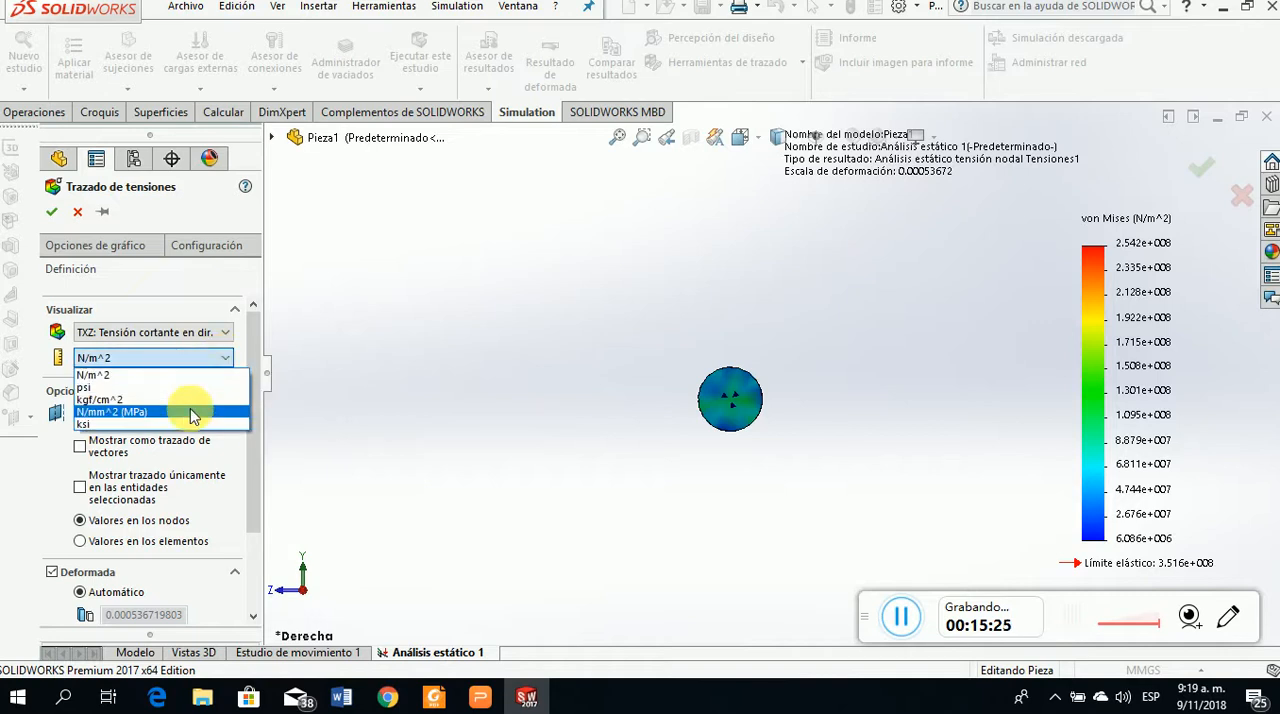
pyautogui.click(193, 410)
pyautogui.click(51, 211)
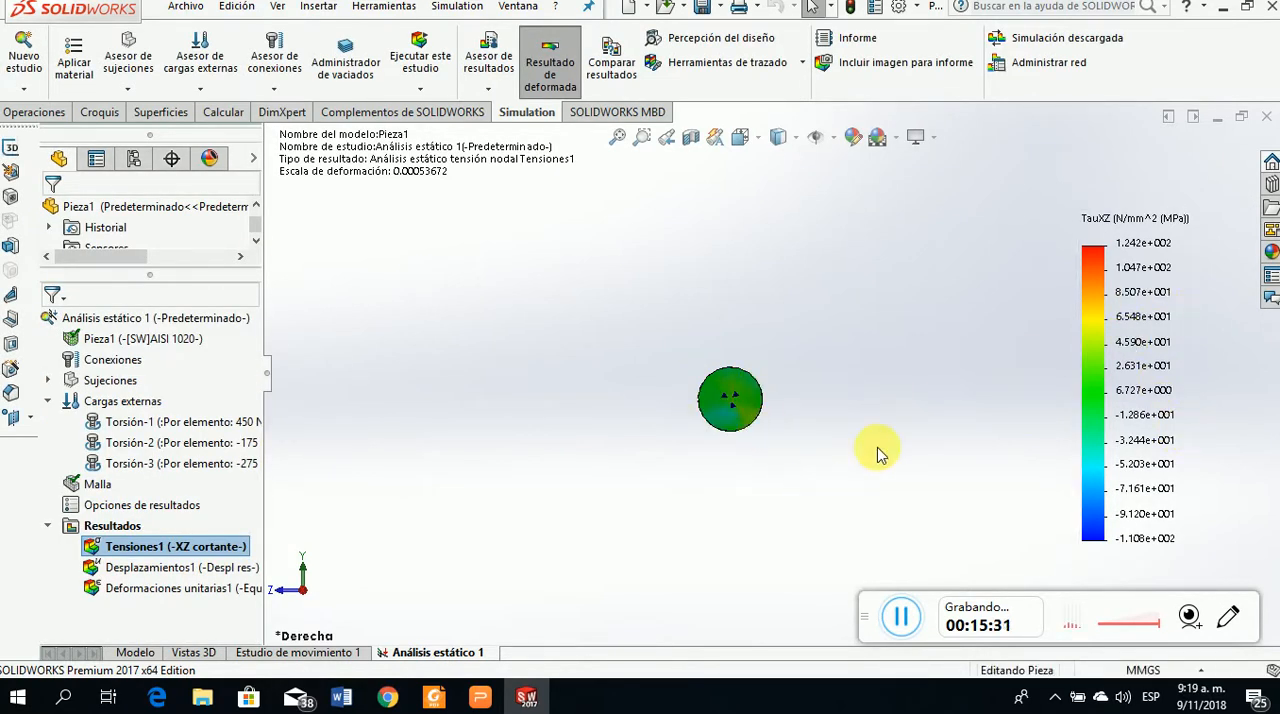
# Set the number format of the stress plot's color legend to floating (flotante)
pyautogui.doubleClick(1159, 345)
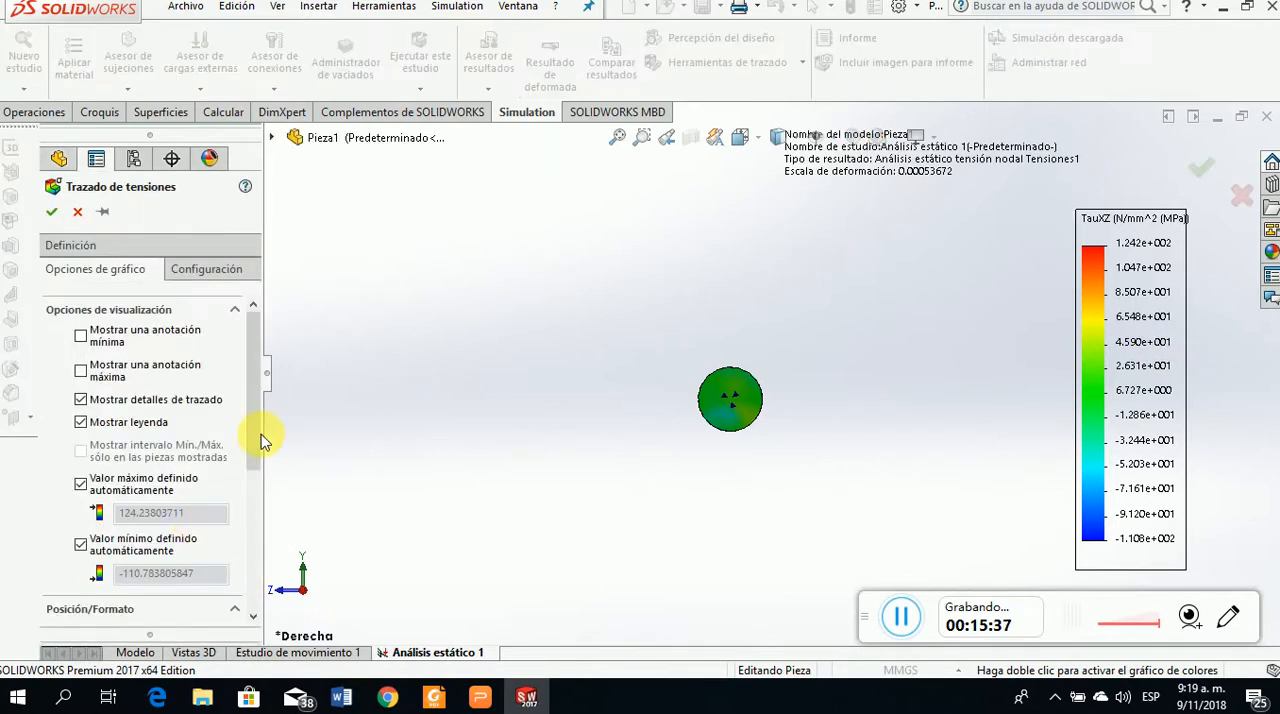
pyautogui.moveTo(250, 463); pyautogui.dragTo(251, 571)
pyautogui.click(120, 486)
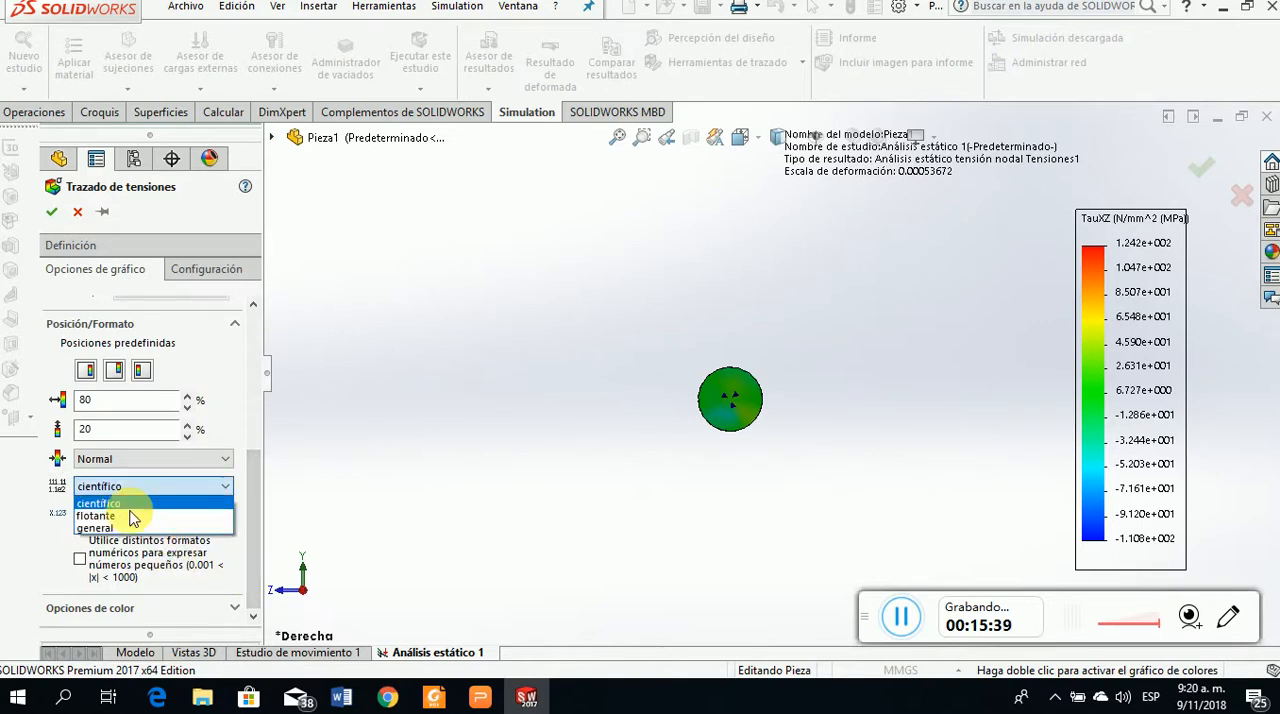
pyautogui.click(100, 515)
pyautogui.click(51, 212)
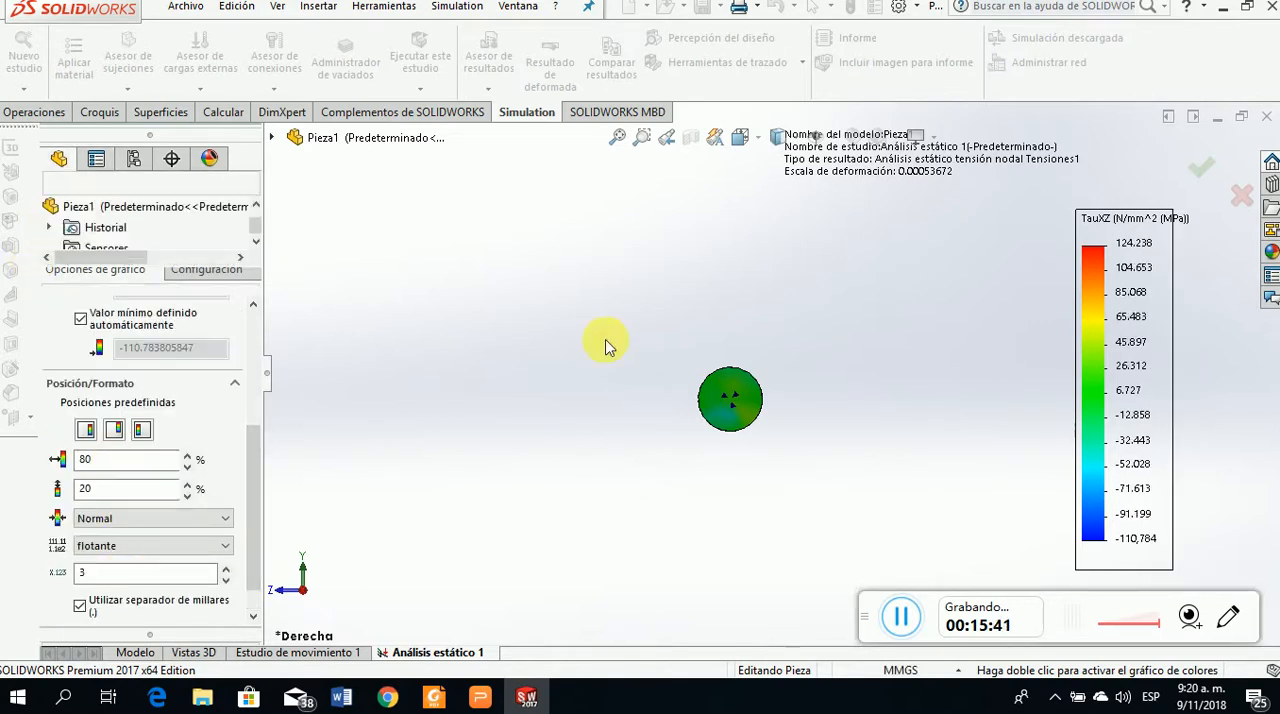
# Examine the shear stress distribution along the shaft and compare it with the textbook's shear stresses for segments BC and CD in the PDF reader
pyautogui.moveTo(749, 451); pyautogui.dragTo(786, 443, button='middle')
pyautogui.moveTo(850, 498); pyautogui.dragTo(817, 495, button='middle')
pyautogui.scroll(-5, 668, 358)
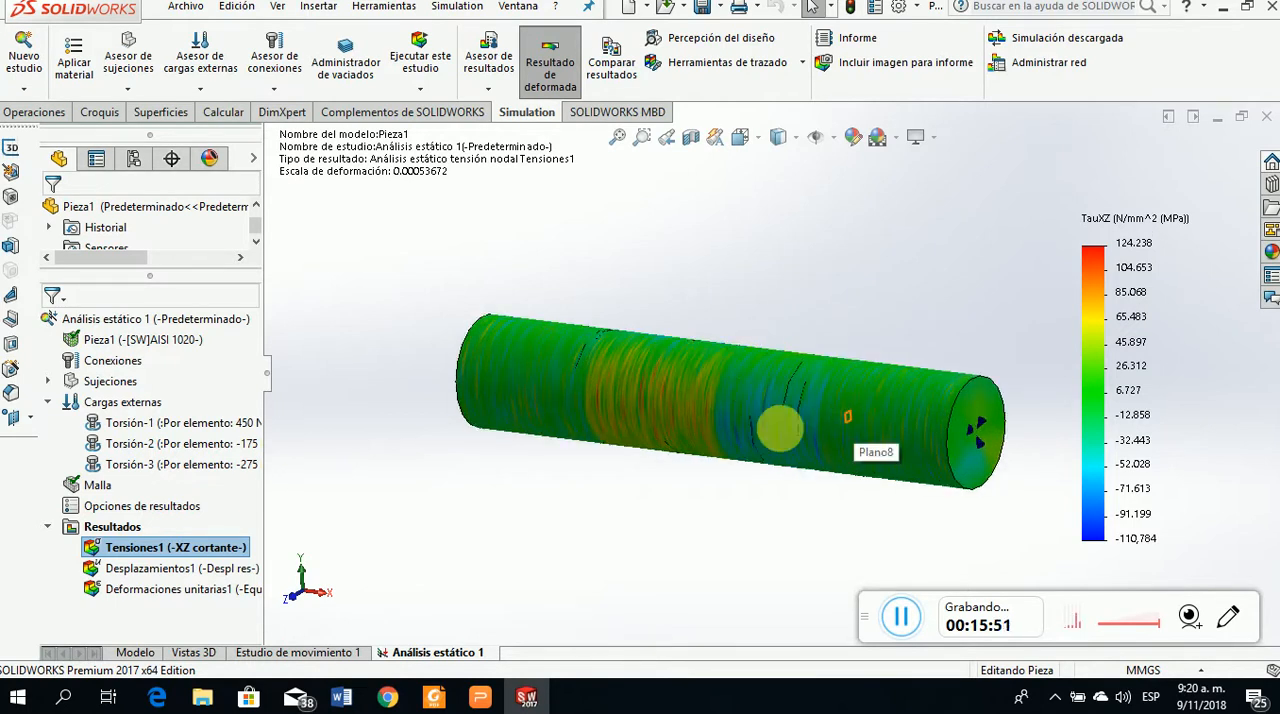
pyautogui.click(437, 697)
pyautogui.scroll(-10, 888, 395)
pyautogui.scroll(-10, 892, 402)
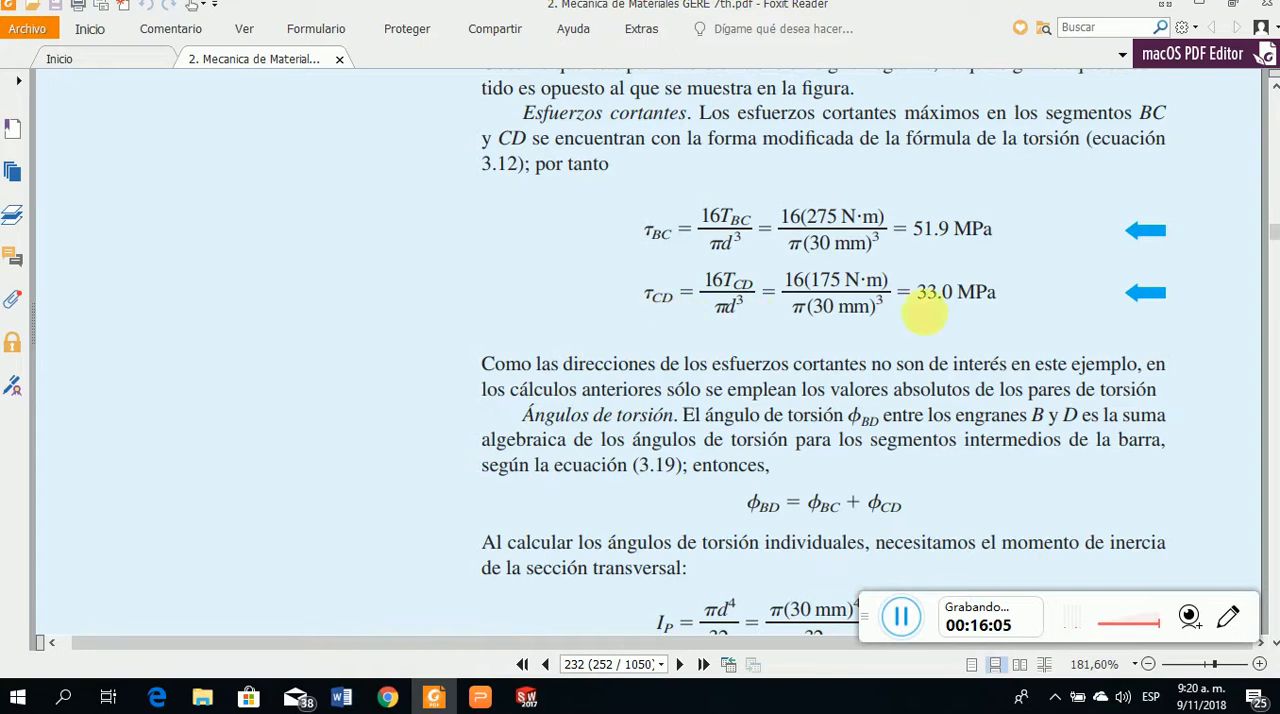
pyautogui.click(445, 702)
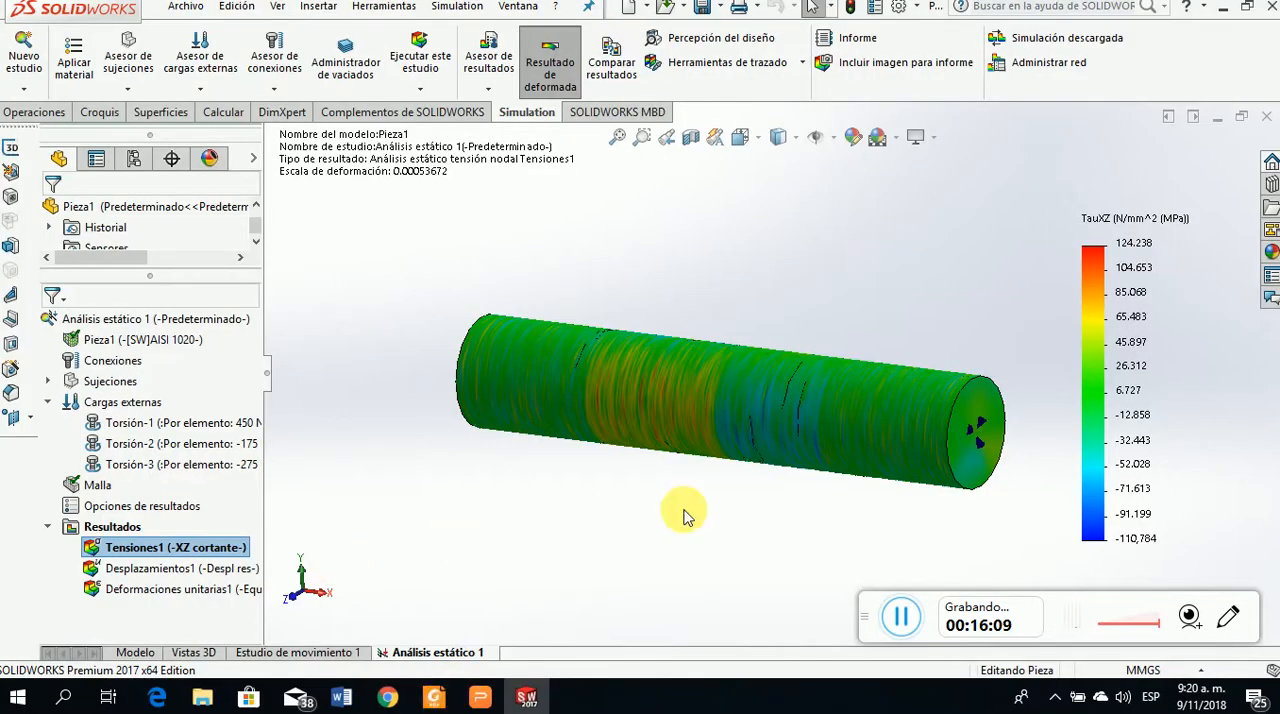
# Start identifying values by location on the Tensiones1 plot and inspect the shaft segments between the gear torques
pyautogui.rightClick(221, 549)
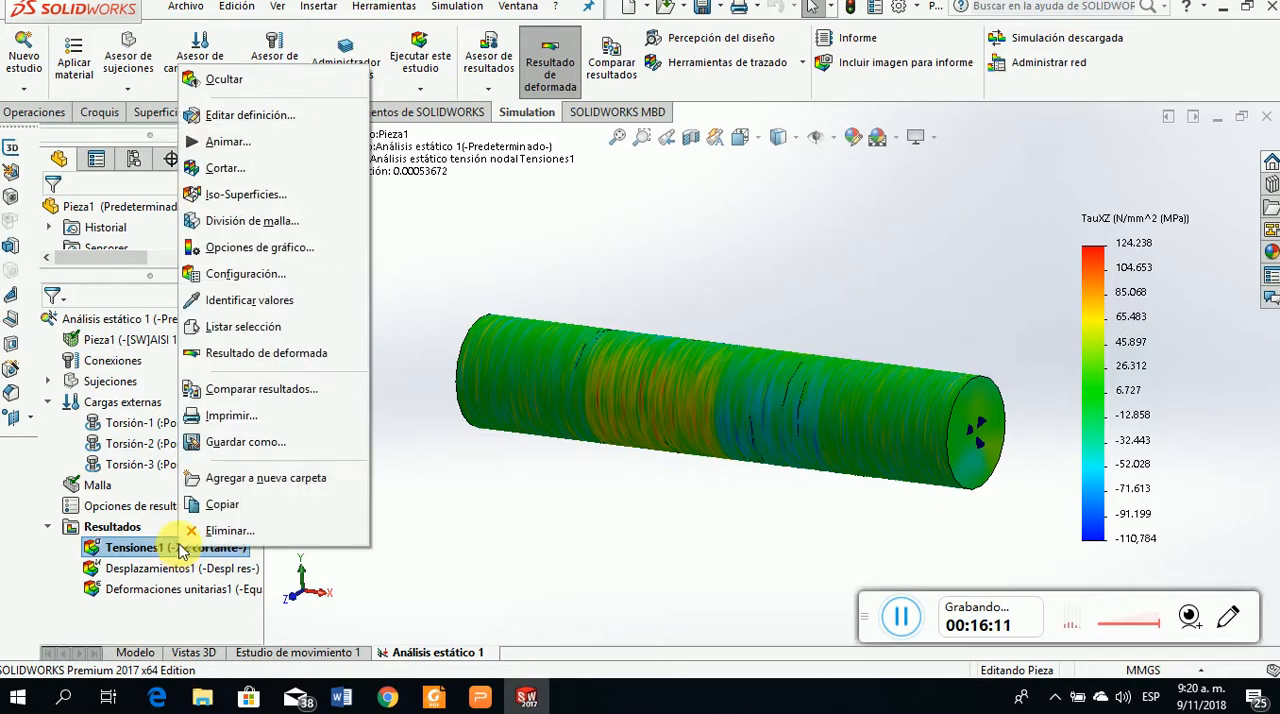
pyautogui.click(237, 302)
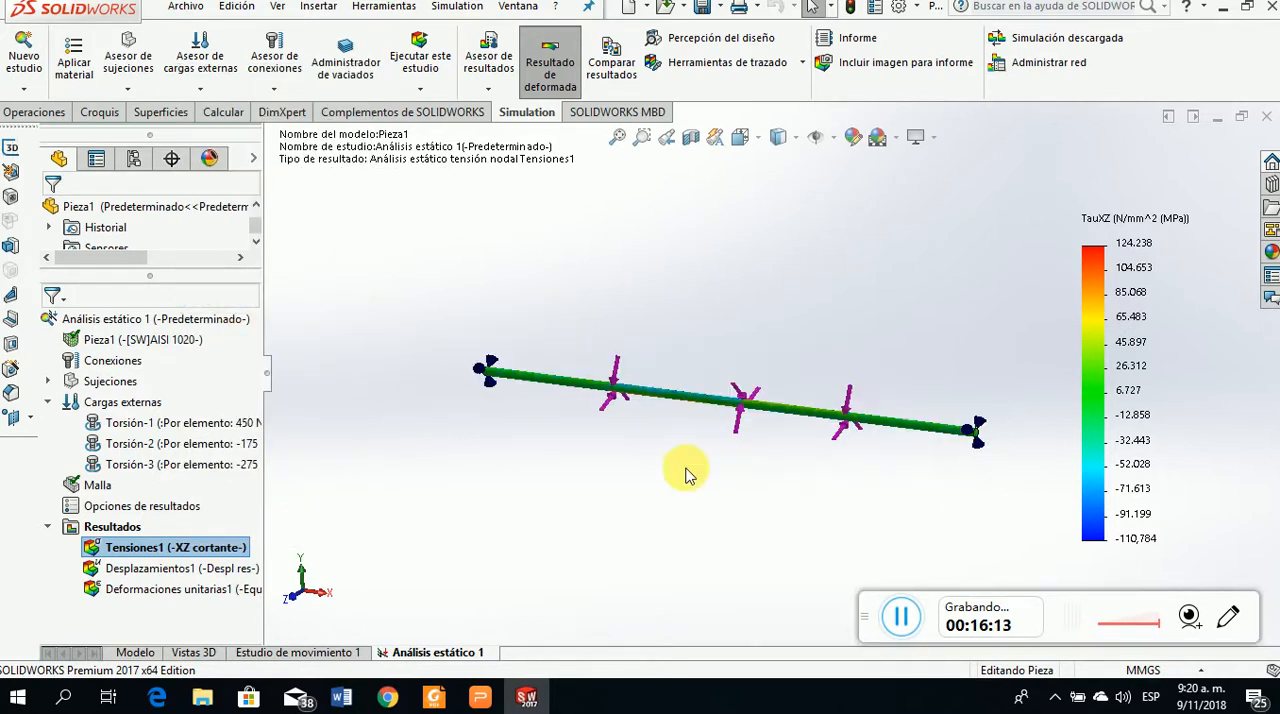
pyautogui.scroll(-3, 780, 405)
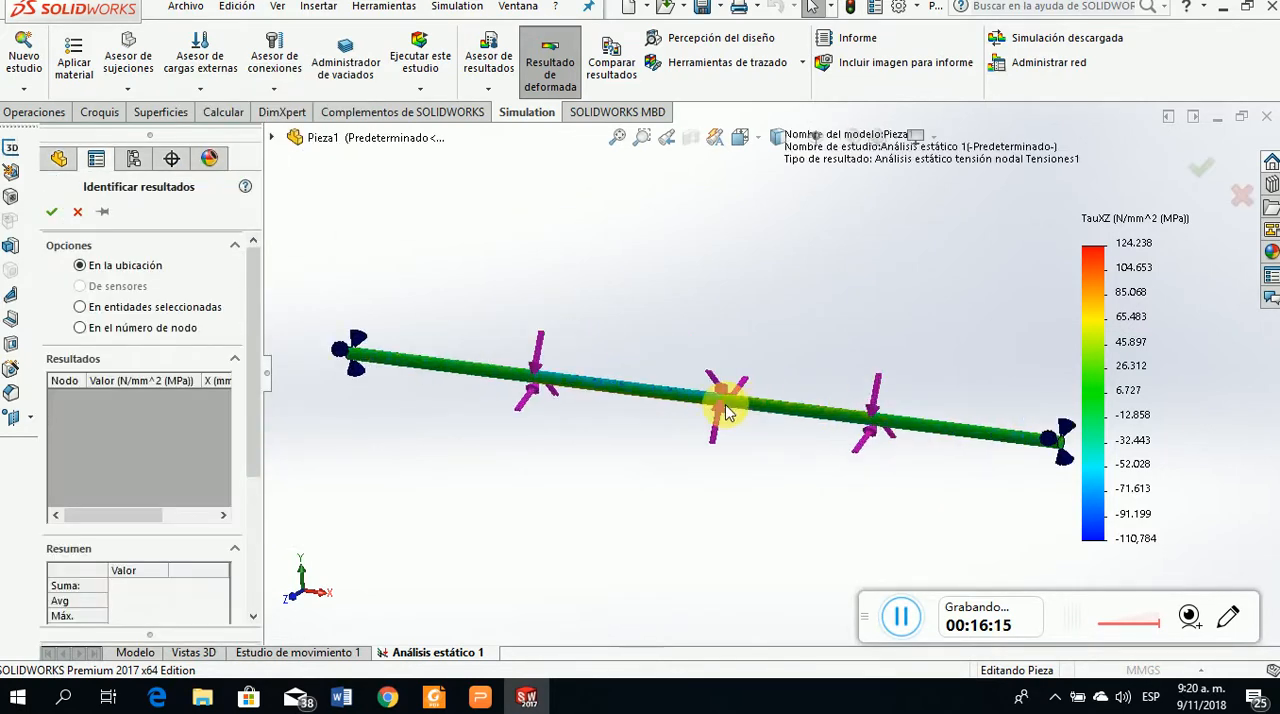
pyautogui.scroll(-4, 633, 387)
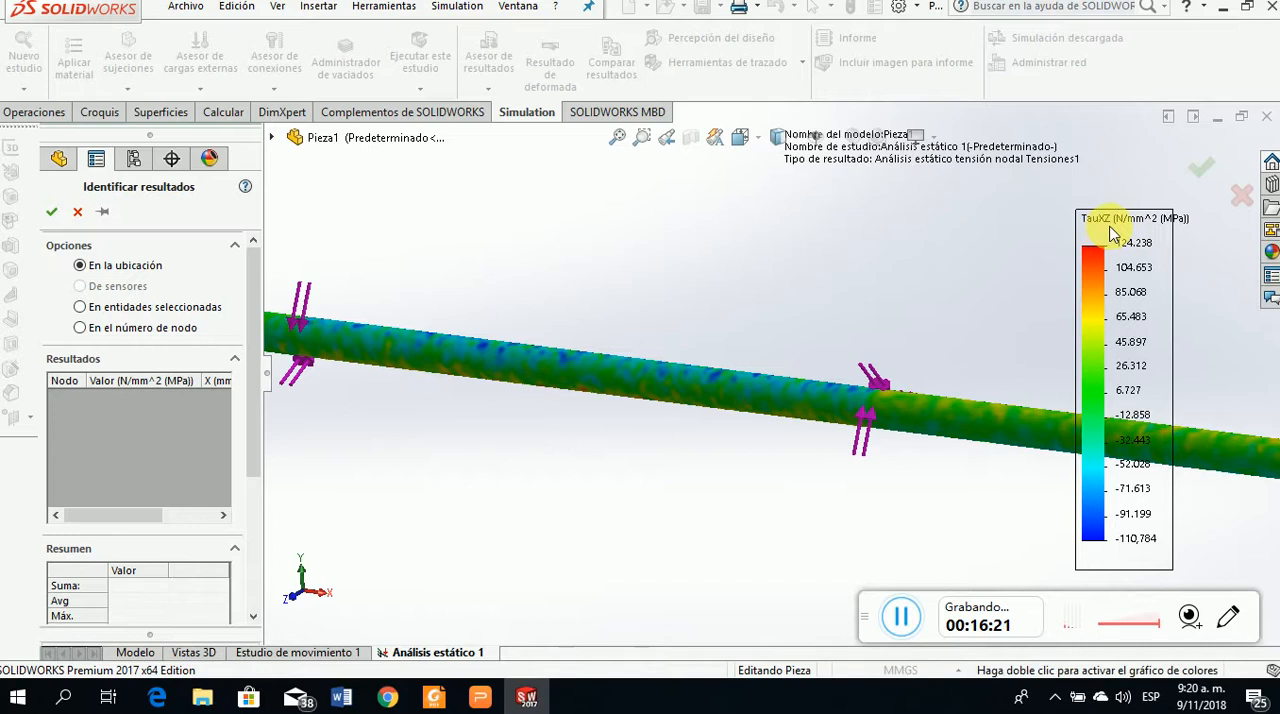
pyautogui.scroll(2, 850, 410)
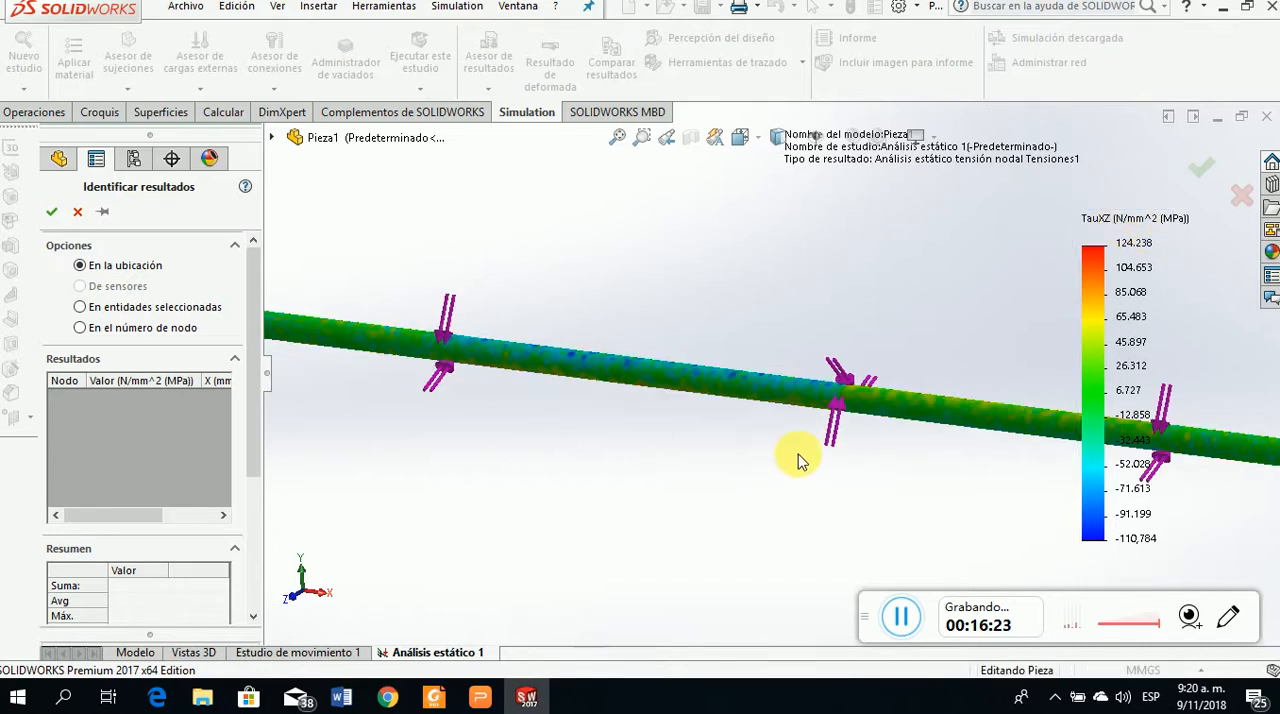
pyautogui.moveTo(666, 414); pyautogui.dragTo(666, 374, button='middle')
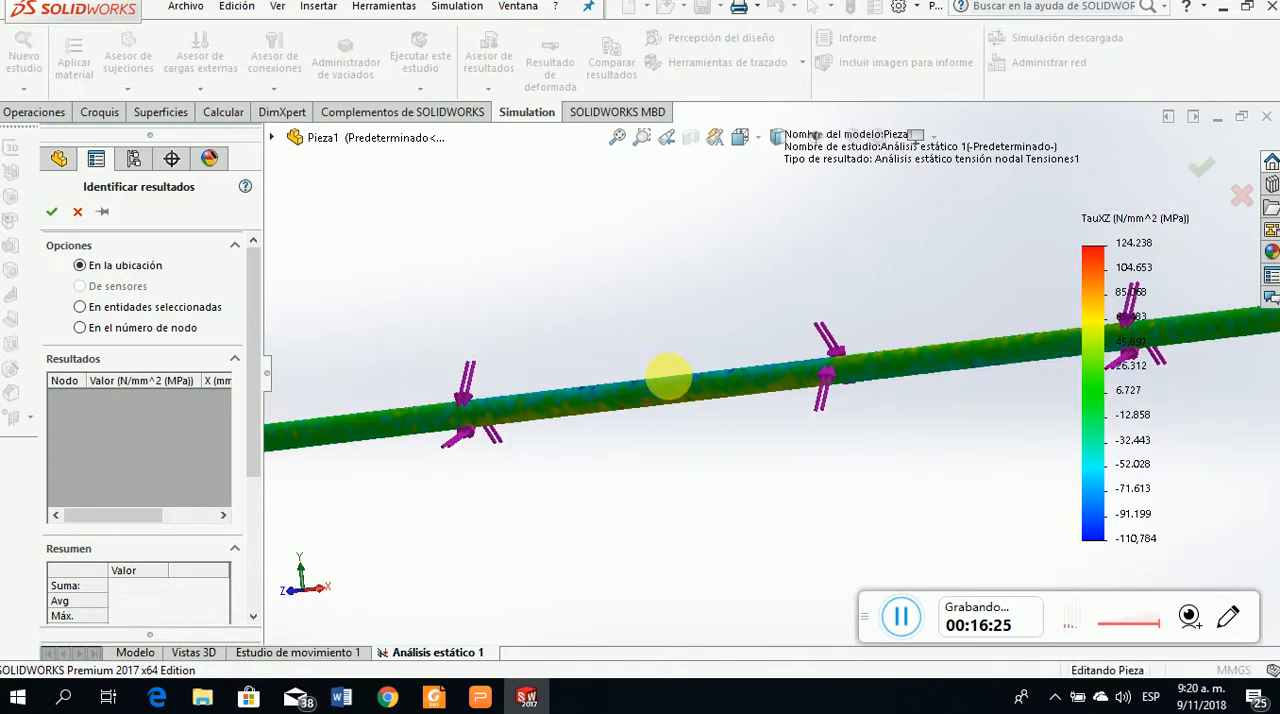
pyautogui.scroll(2, 697, 423)
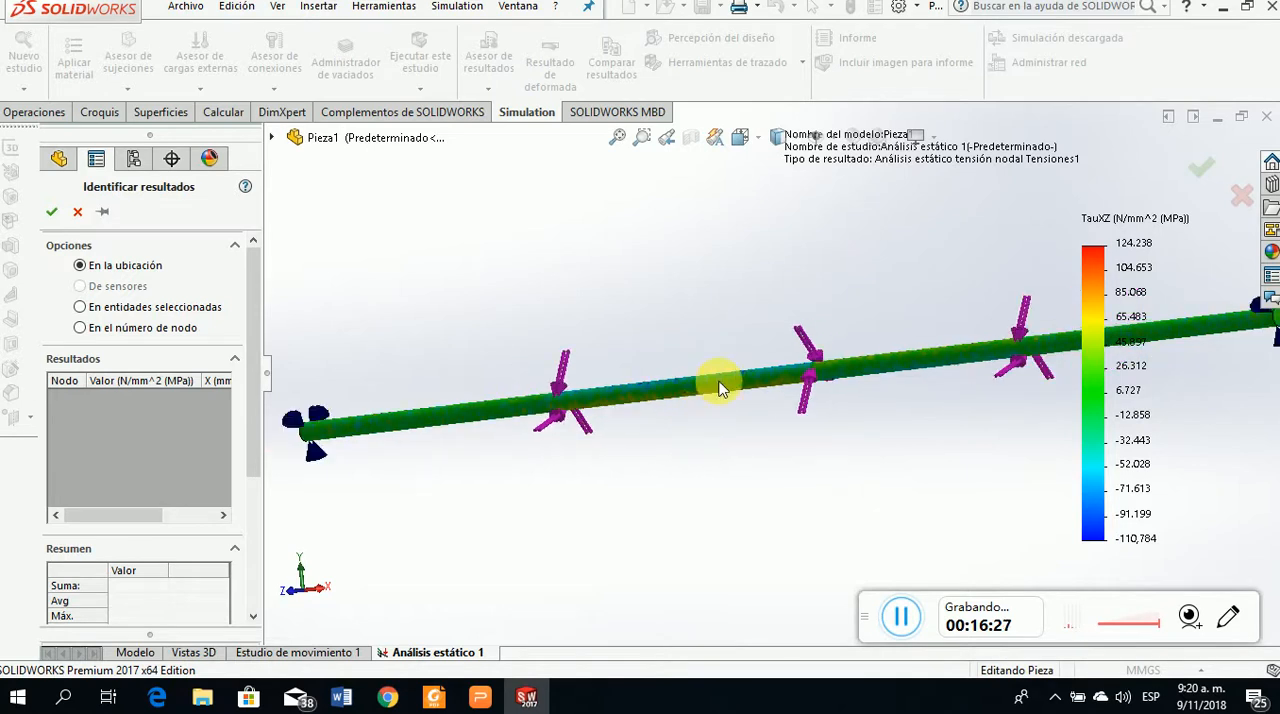
pyautogui.scroll(-3, 712, 405)
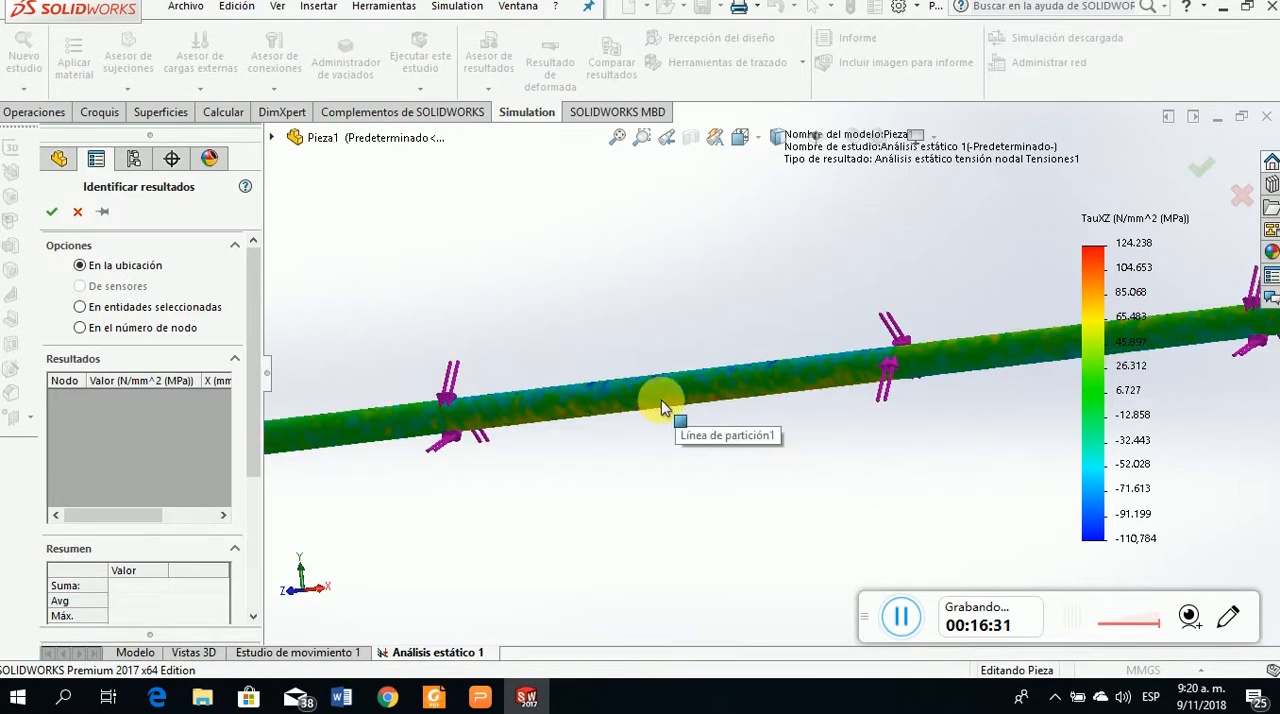
# Probe the XZ shear stress at two surface points on the orange-toned segment between the middle and adjacent gear torques
pyautogui.moveTo(737, 423); pyautogui.dragTo(663, 429, button='middle')
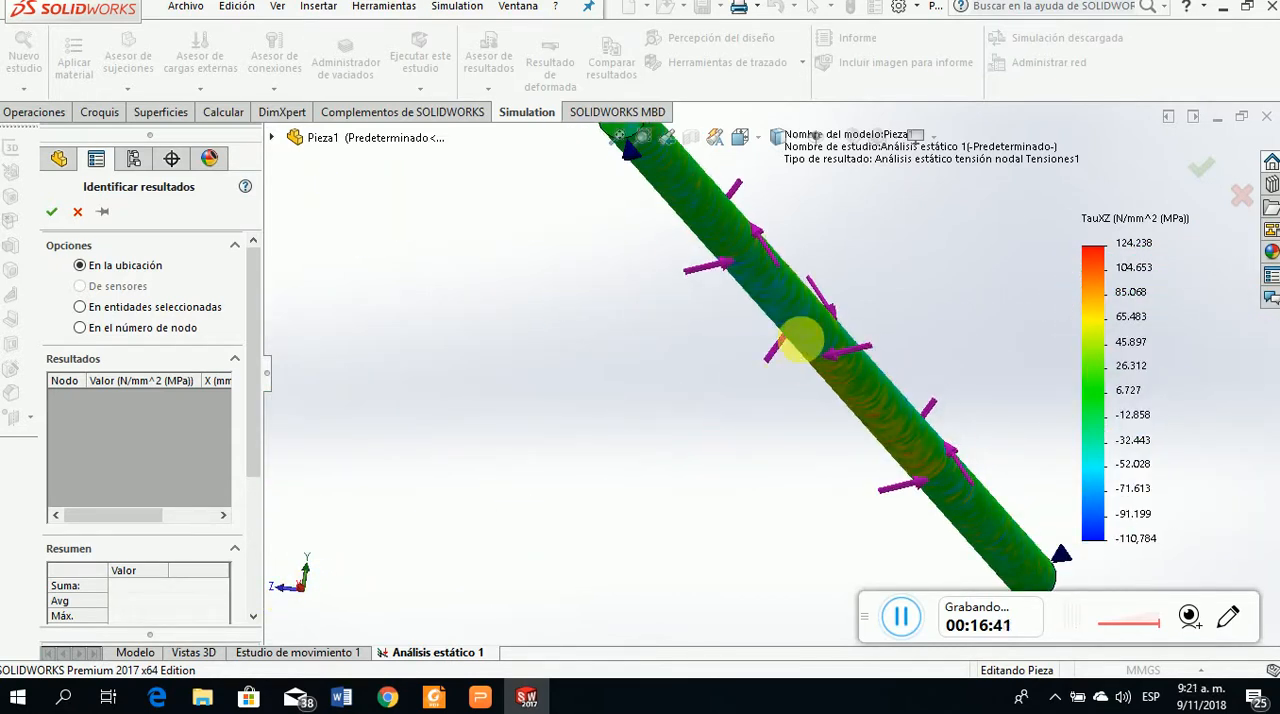
pyautogui.scroll(-2, 808, 337)
pyautogui.scroll(-1, 840, 410)
pyautogui.scroll(-1, 880, 440)
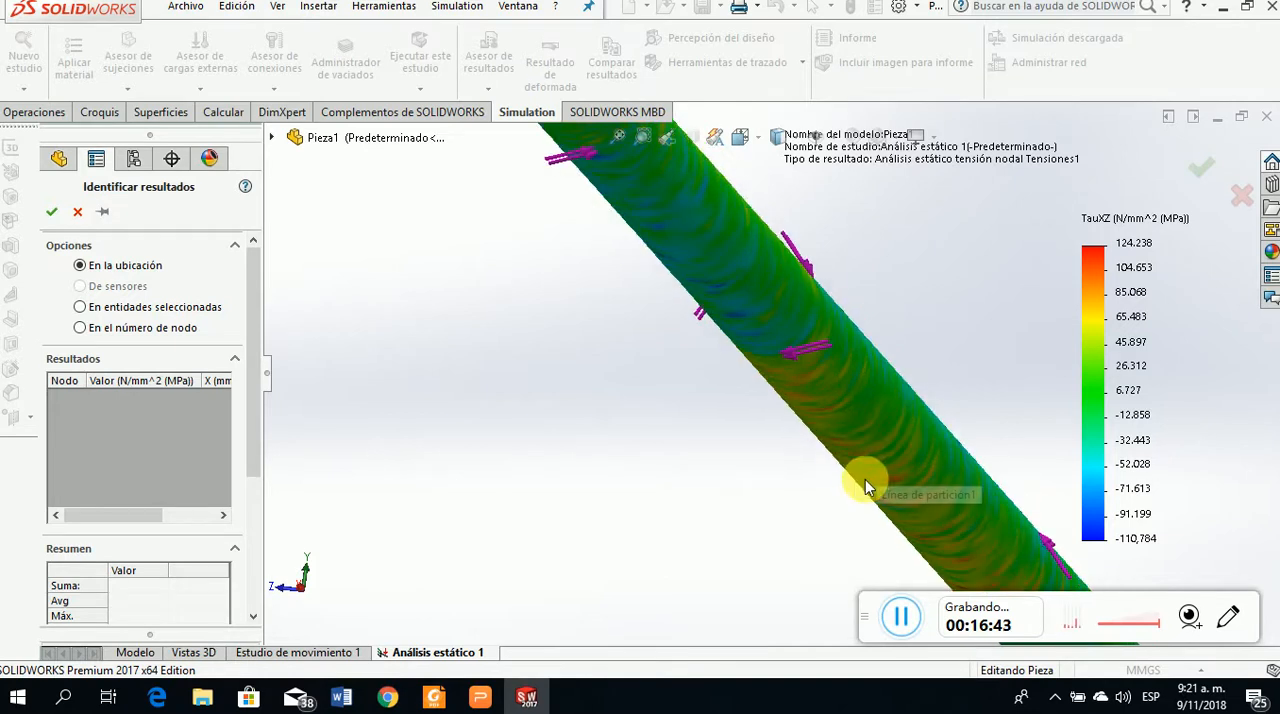
pyautogui.click(856, 470)
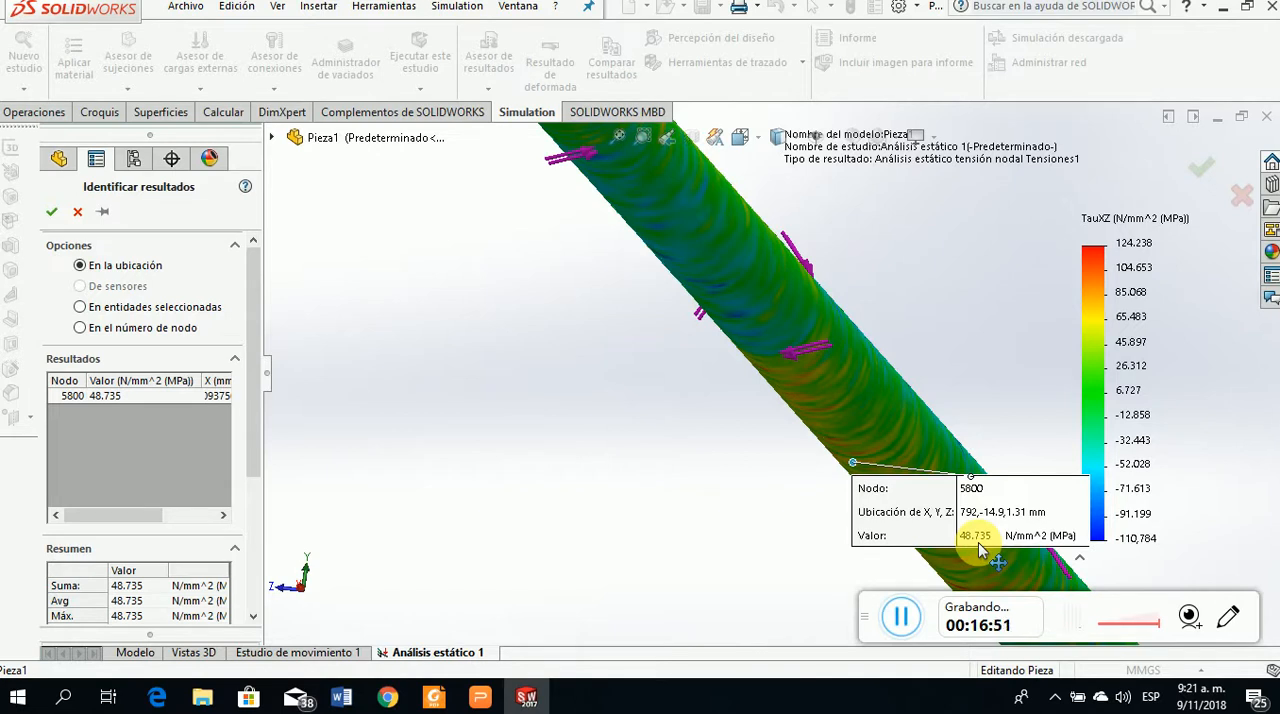
pyautogui.scroll(-5, 850, 455)
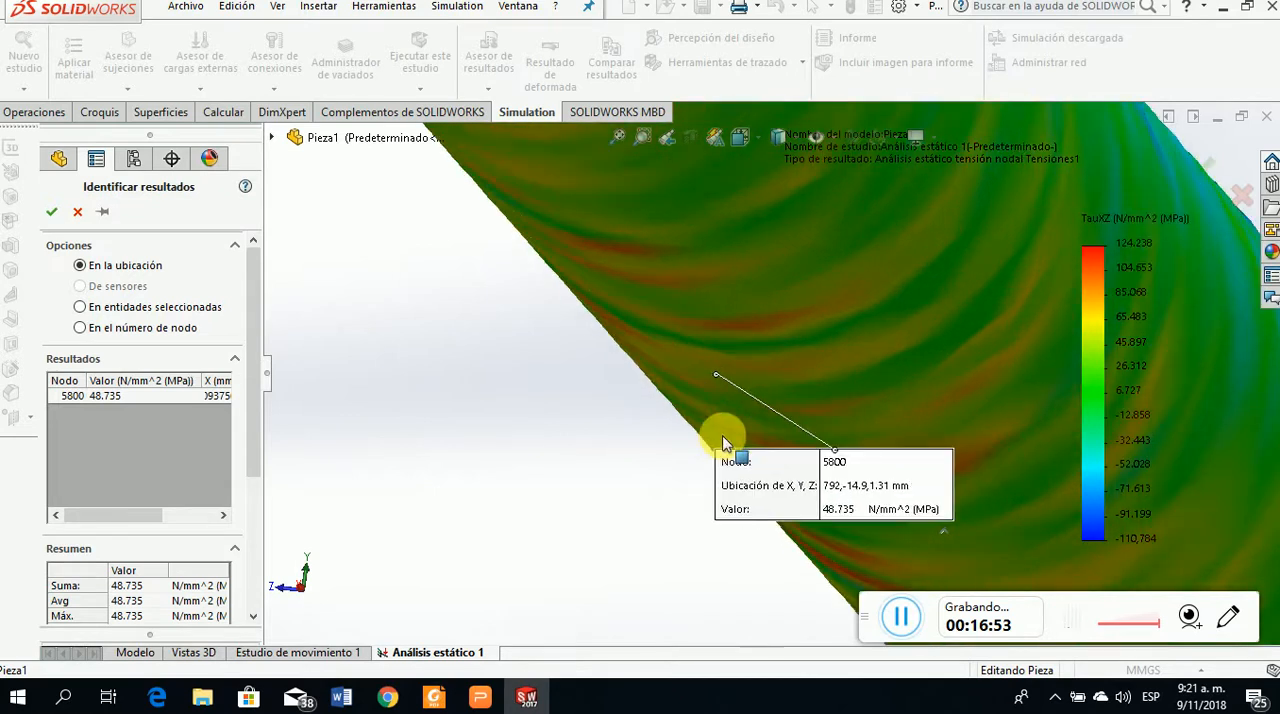
pyautogui.click(750, 325)
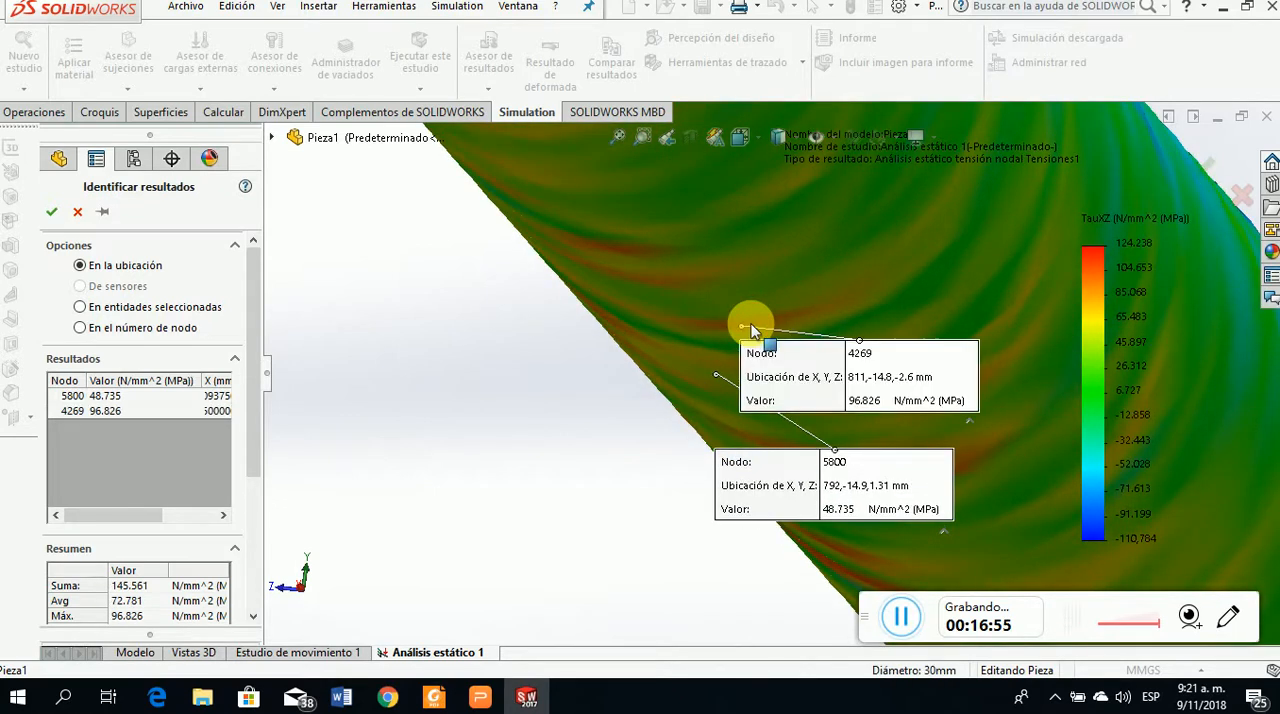
# Probe the XZ shear stress at two more surface points near the middle of the orange-toned segment
pyautogui.scroll(3, 860, 405)
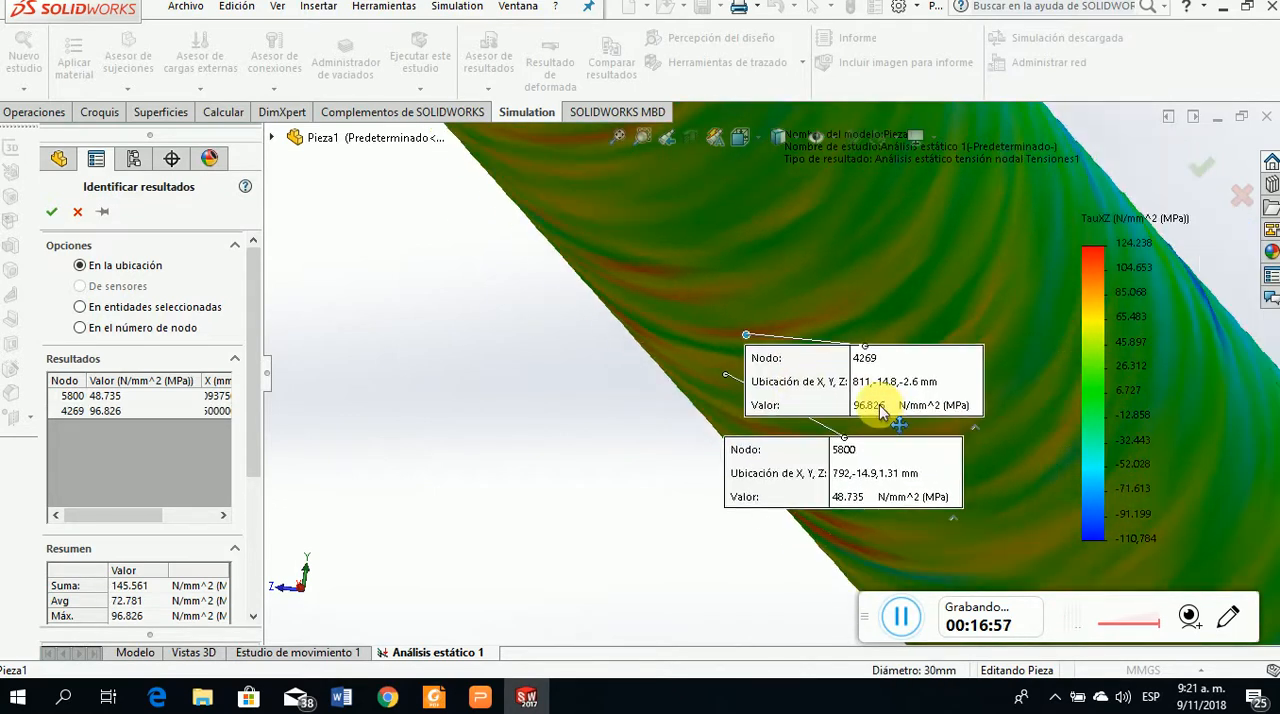
pyautogui.moveTo(757, 343); pyautogui.dragTo(755, 390, button='middle')
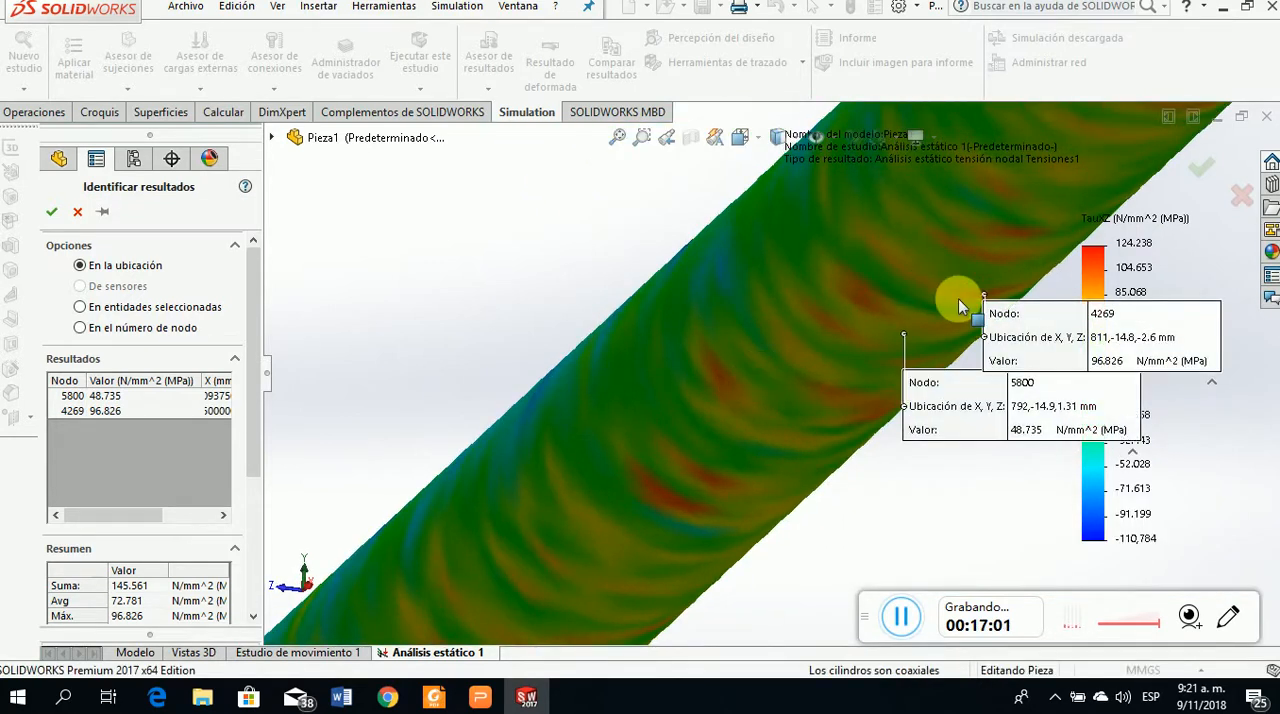
pyautogui.scroll(1, 665, 541)
pyautogui.scroll(3, 665, 541)
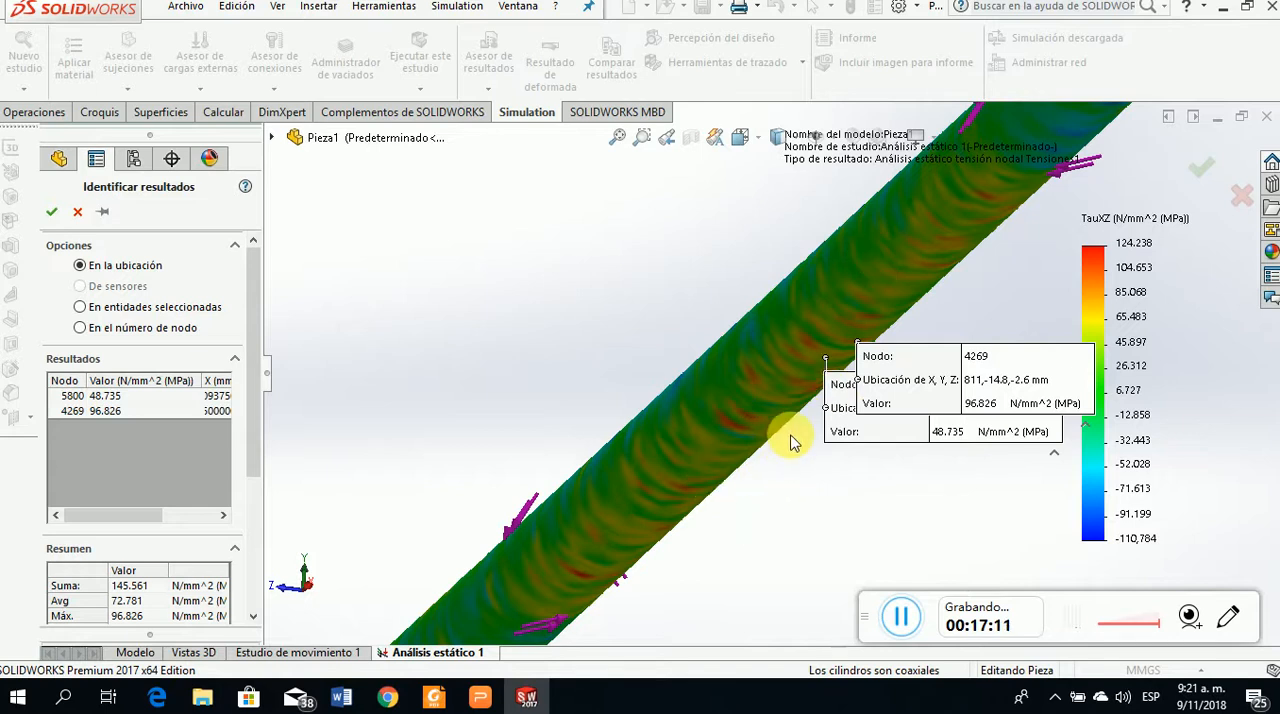
pyautogui.scroll(-3, 790, 437)
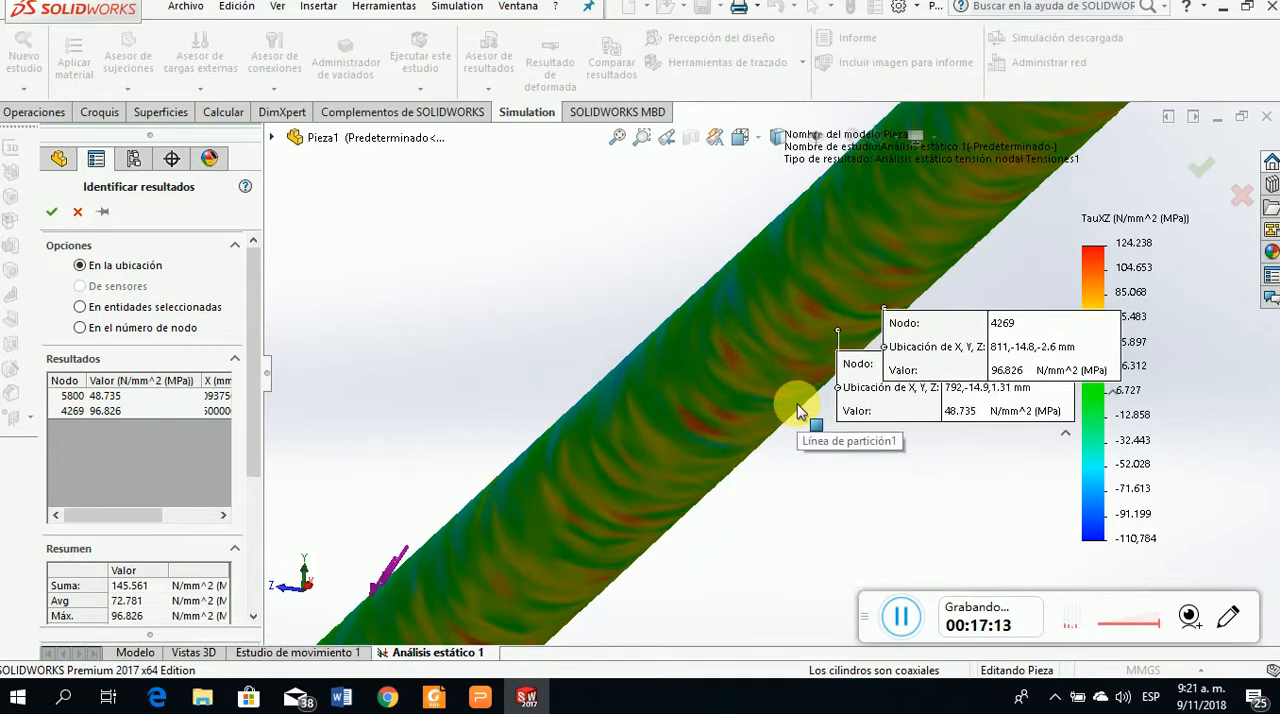
pyautogui.scroll(-2, 785, 420)
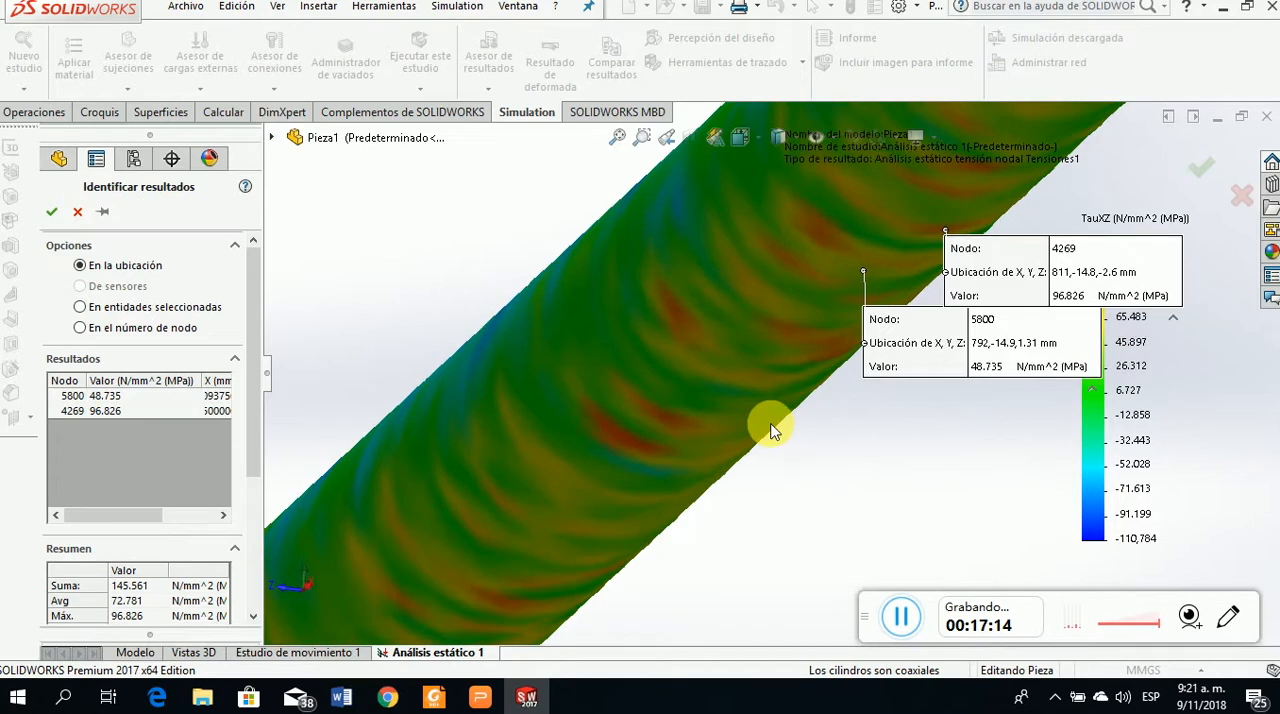
pyautogui.click(740, 377)
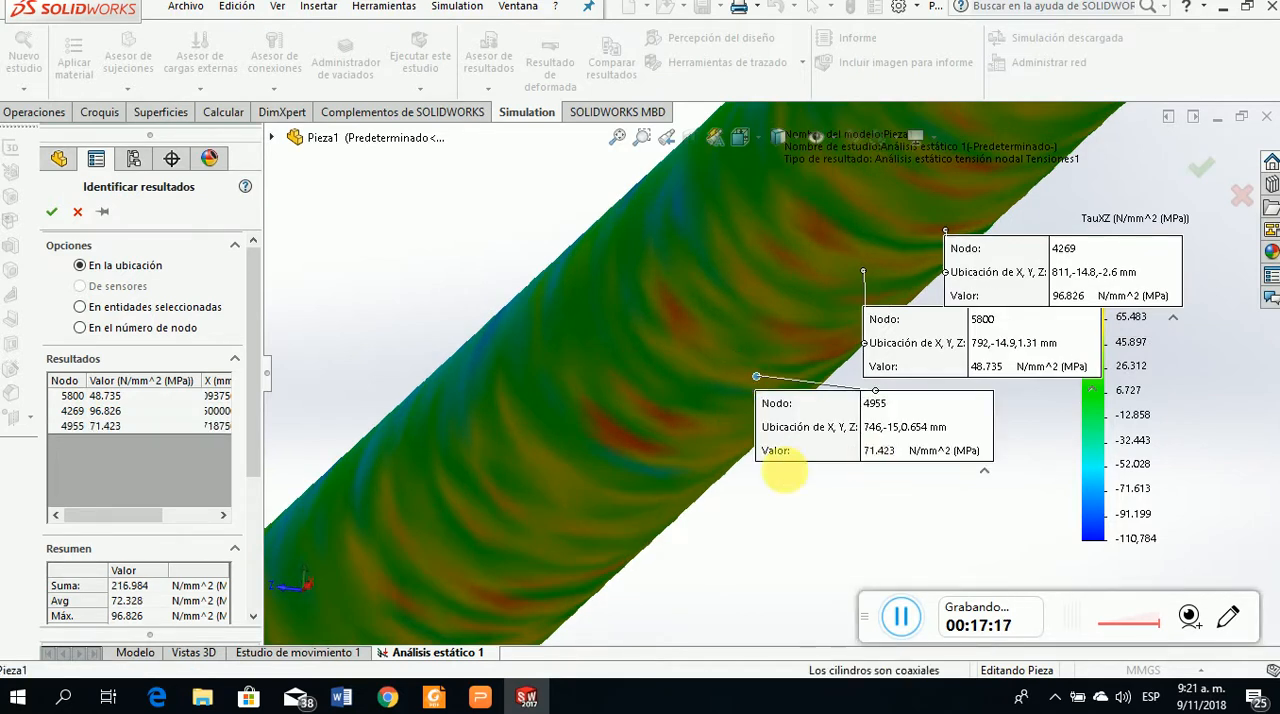
pyautogui.click(719, 400)
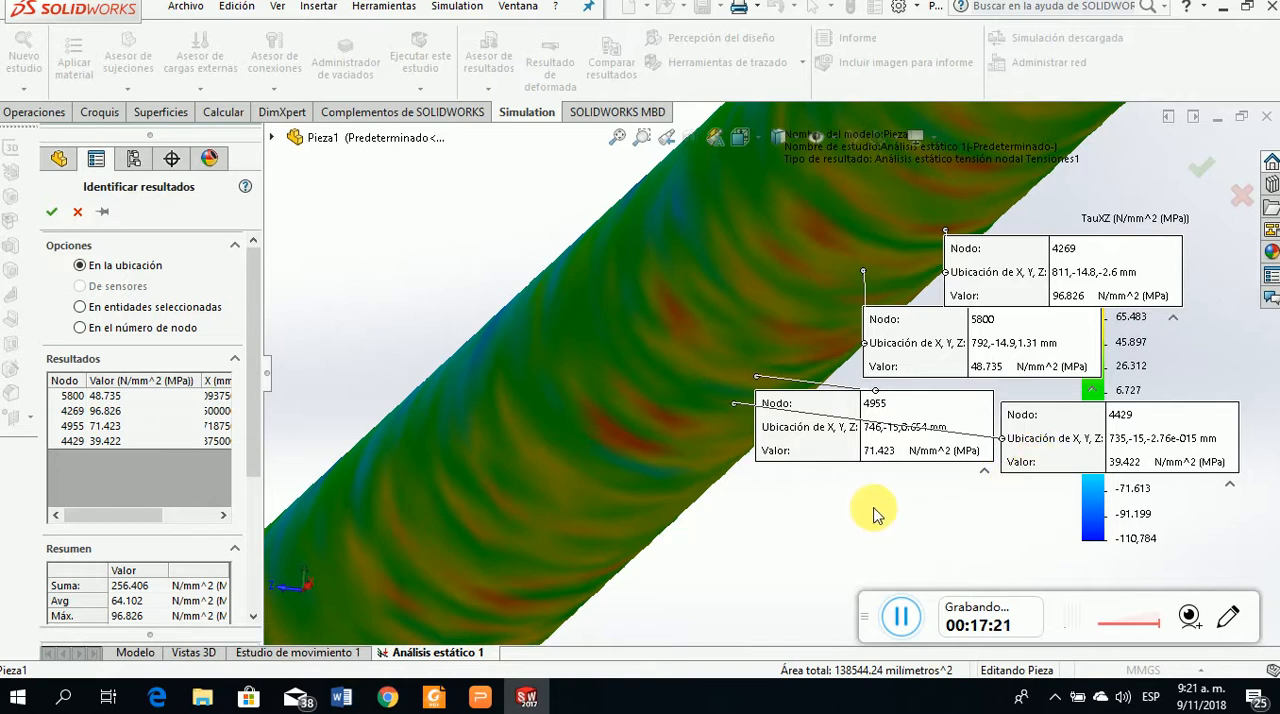
# Move the callouts of nodes 4269 and 5800 away from the overlapping ones and bring node 5800's callout to the front
pyautogui.scroll(3, 757, 476)
pyautogui.scroll(4, 757, 474)
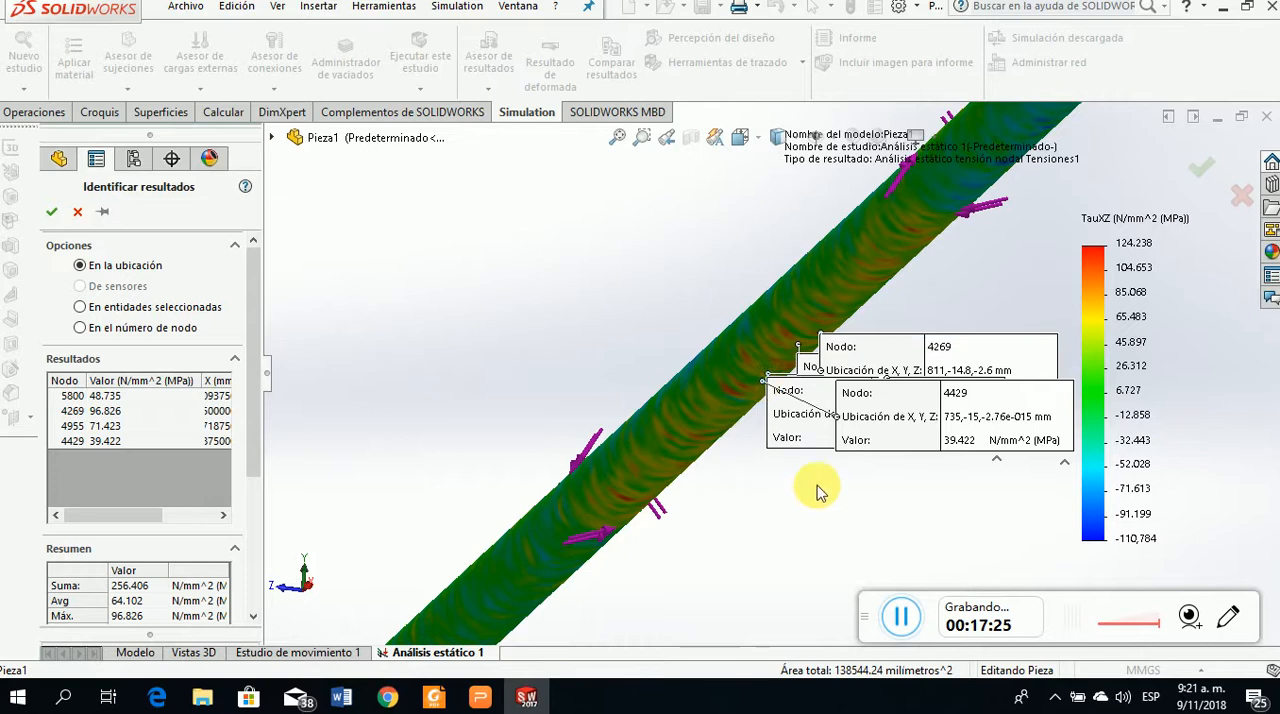
pyautogui.moveTo(973, 346); pyautogui.dragTo(991, 283)
pyautogui.moveTo(964, 366); pyautogui.dragTo(979, 298)
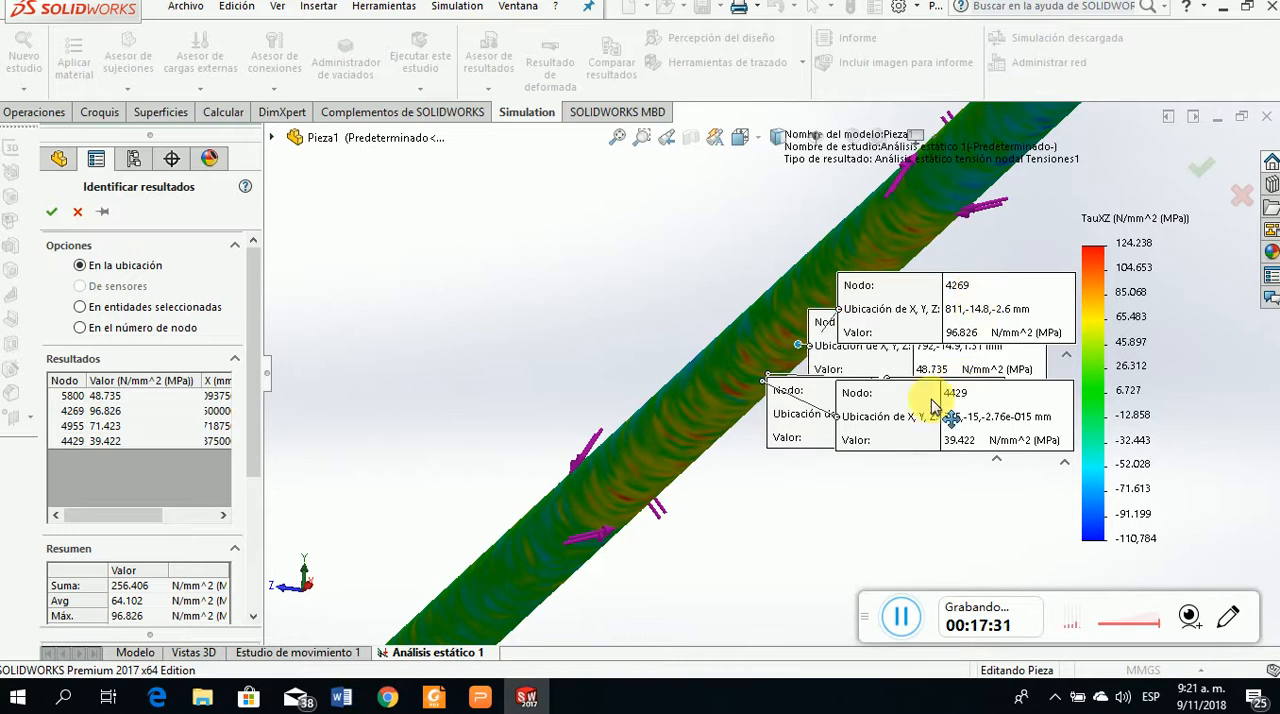
pyautogui.click(925, 368)
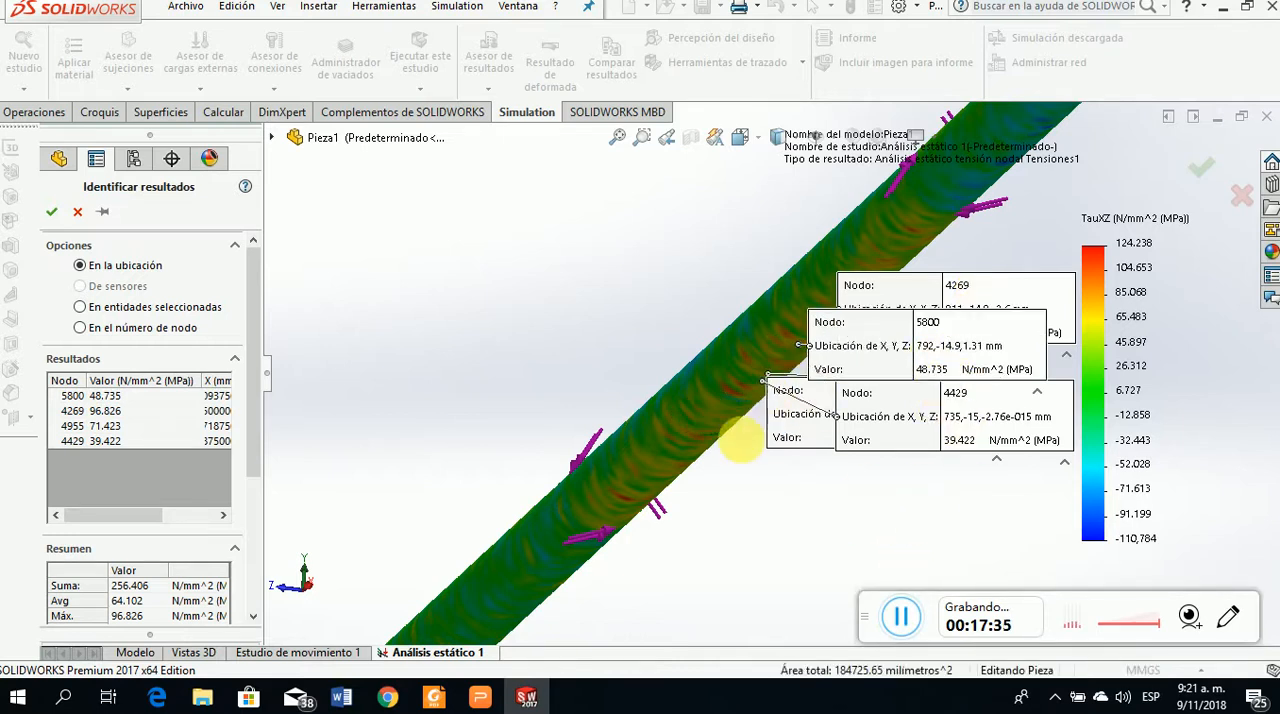
# Look over the whole shaft and check the torsion problem statement in the Torsión presentation, returning to the stress plot
pyautogui.scroll(1, 742, 469)
pyautogui.scroll(2, 740, 476)
pyautogui.scroll(1, 780, 370)
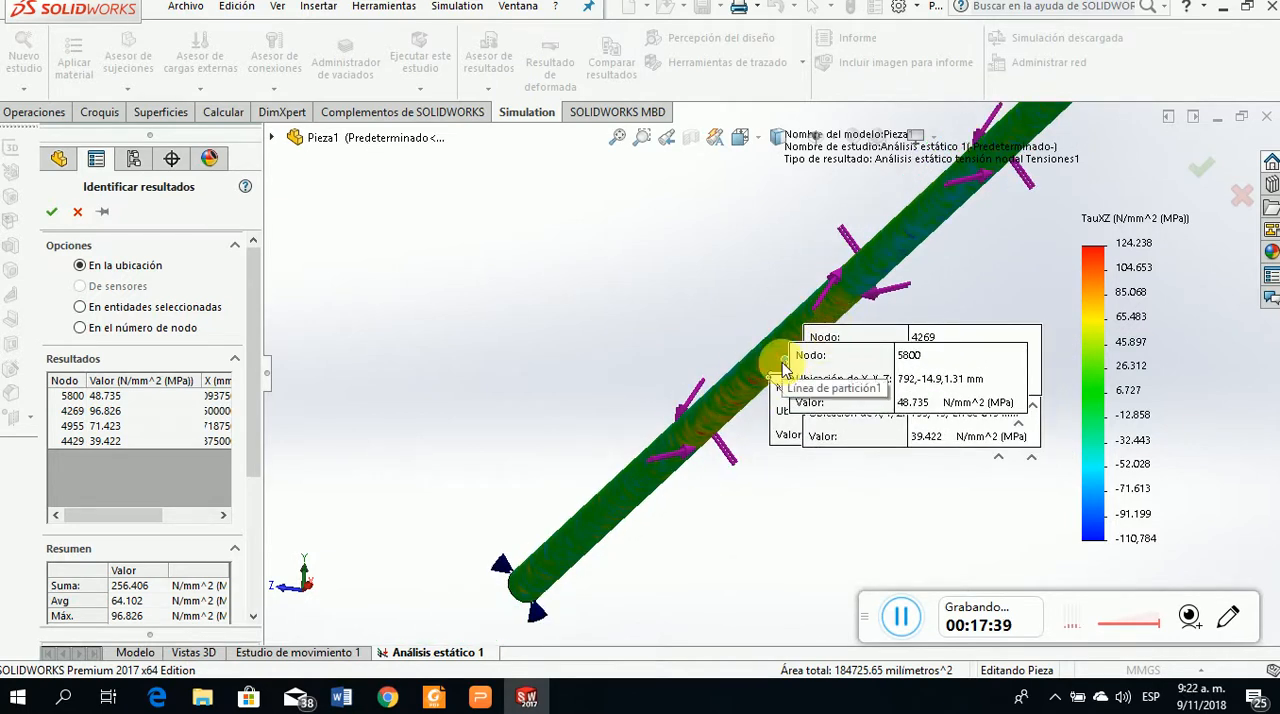
pyautogui.click(487, 700)
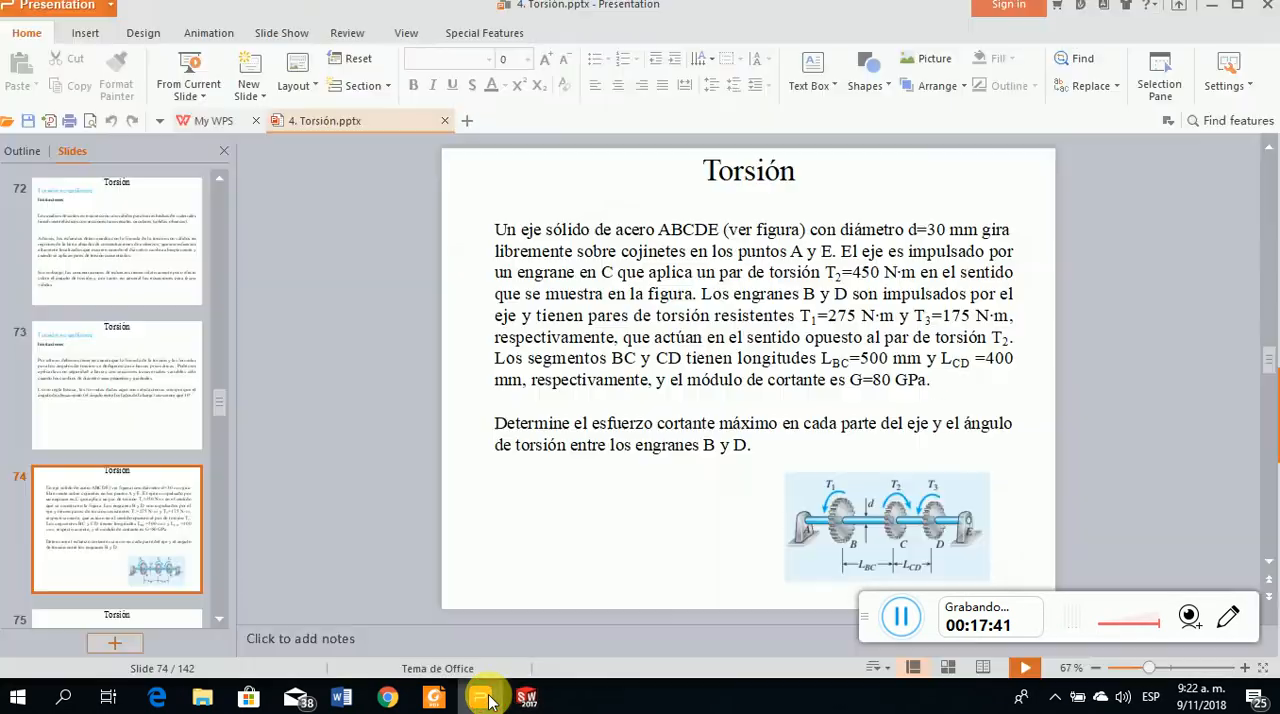
pyautogui.click(487, 700)
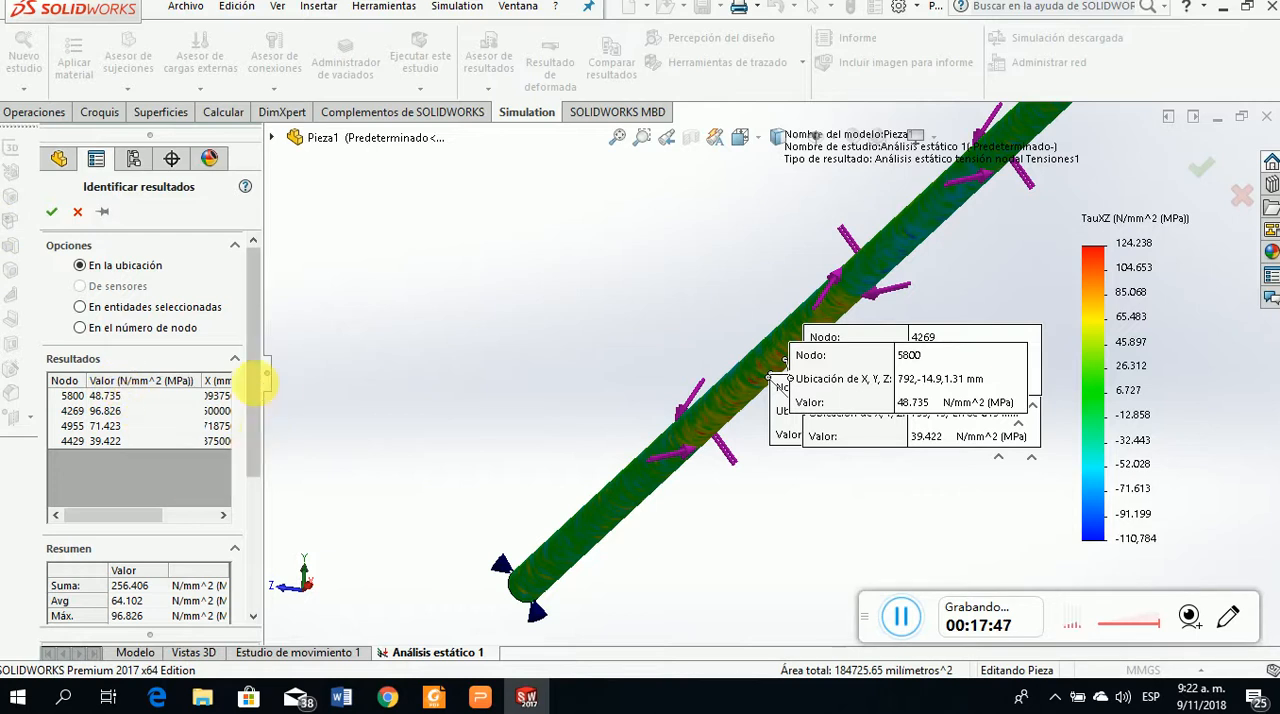
# Review the summary of the probed shear stresses and compare it with the textbook's BC and CD values in the PDF reader
pyautogui.moveTo(255, 383); pyautogui.dragTo(257, 443)
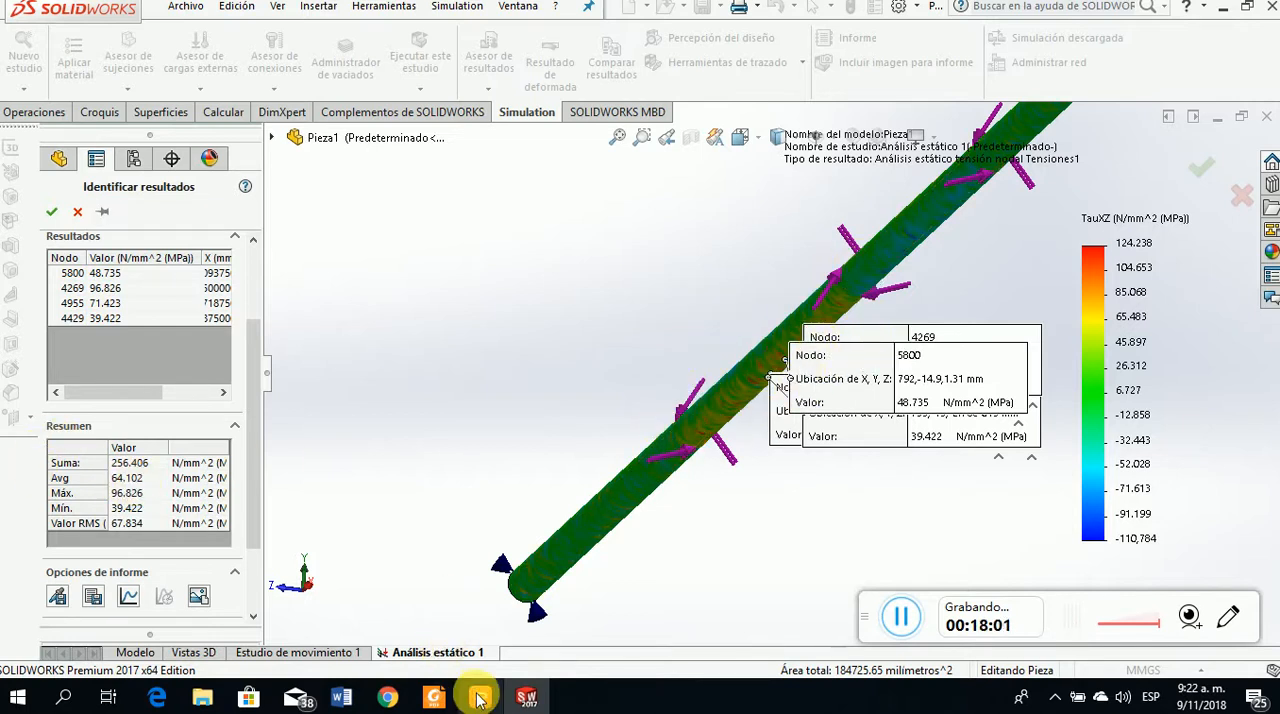
pyautogui.click(437, 699)
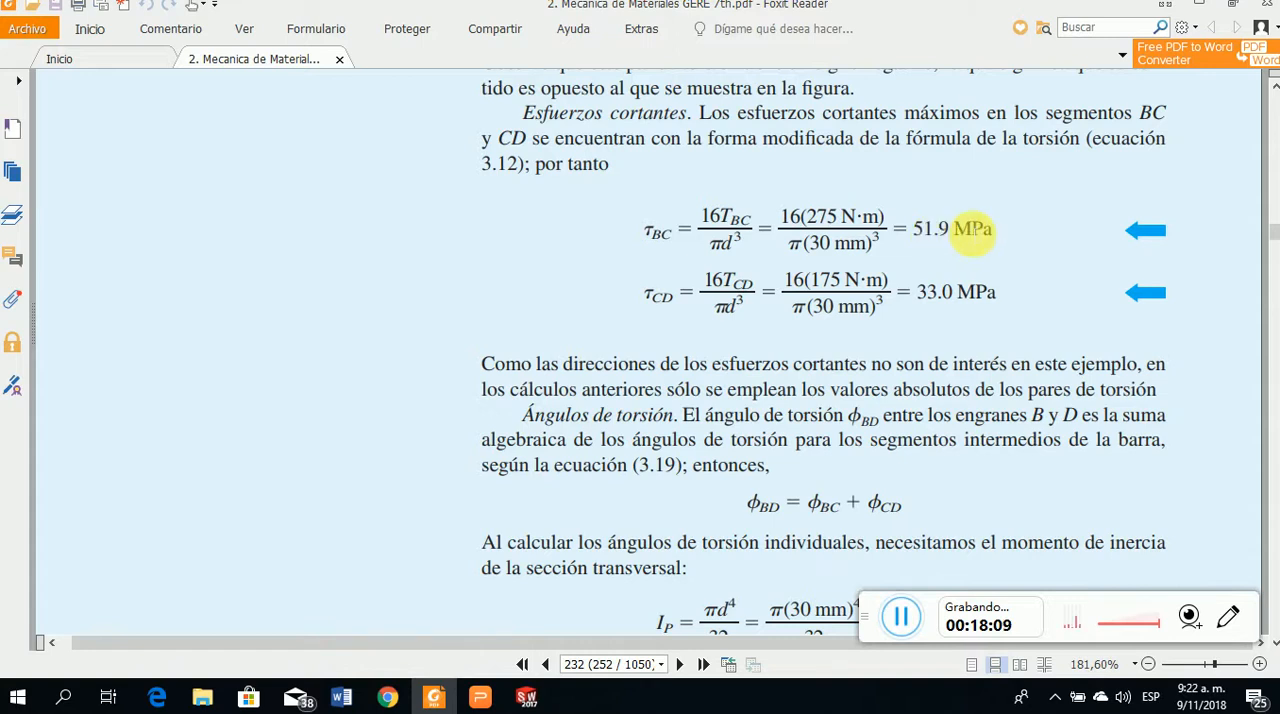
pyautogui.click(433, 699)
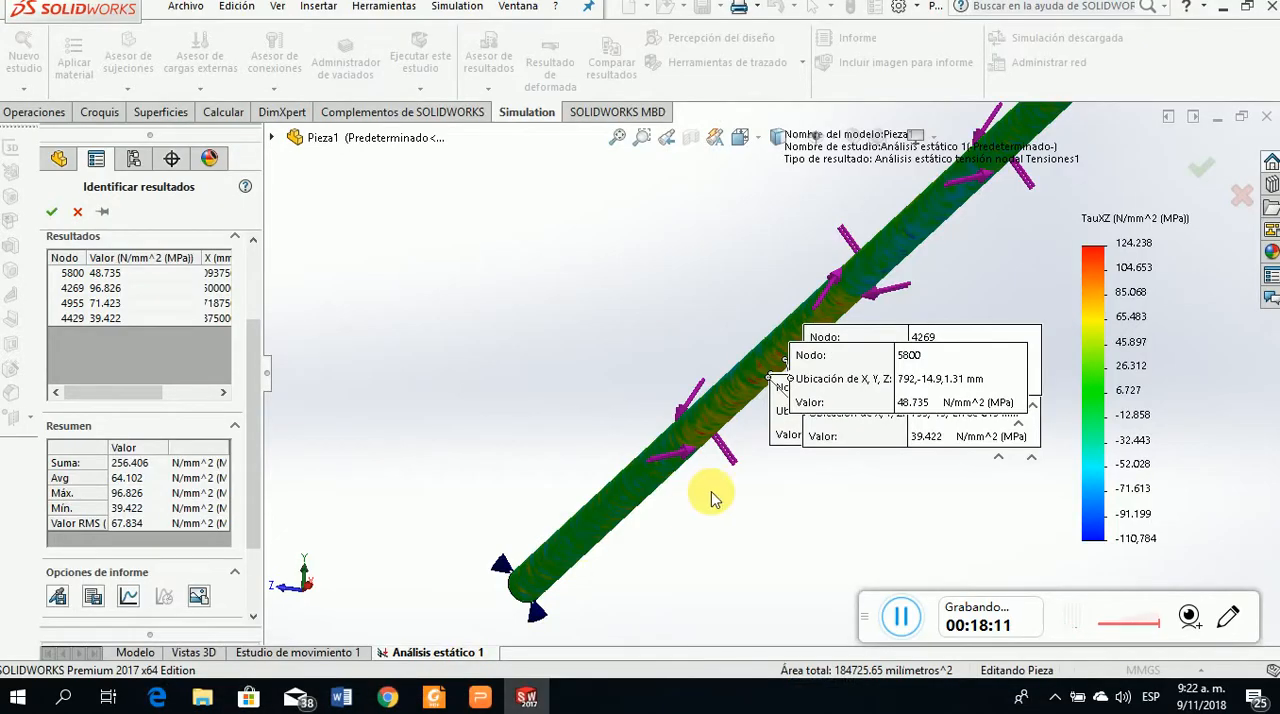
# Probe the XZ shear stress at seven more surface points spread along the orange-toned segment between the gear torques
pyautogui.scroll(-1, 912, 352)
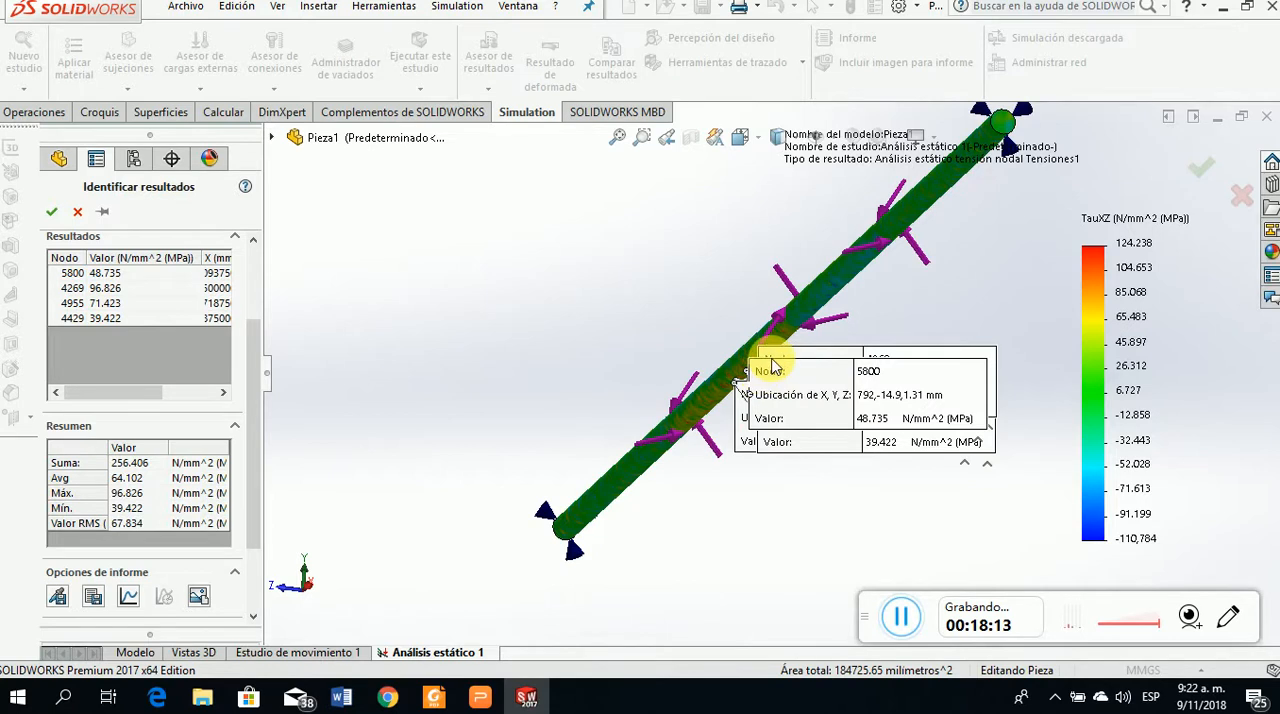
pyautogui.scroll(-3, 772, 368)
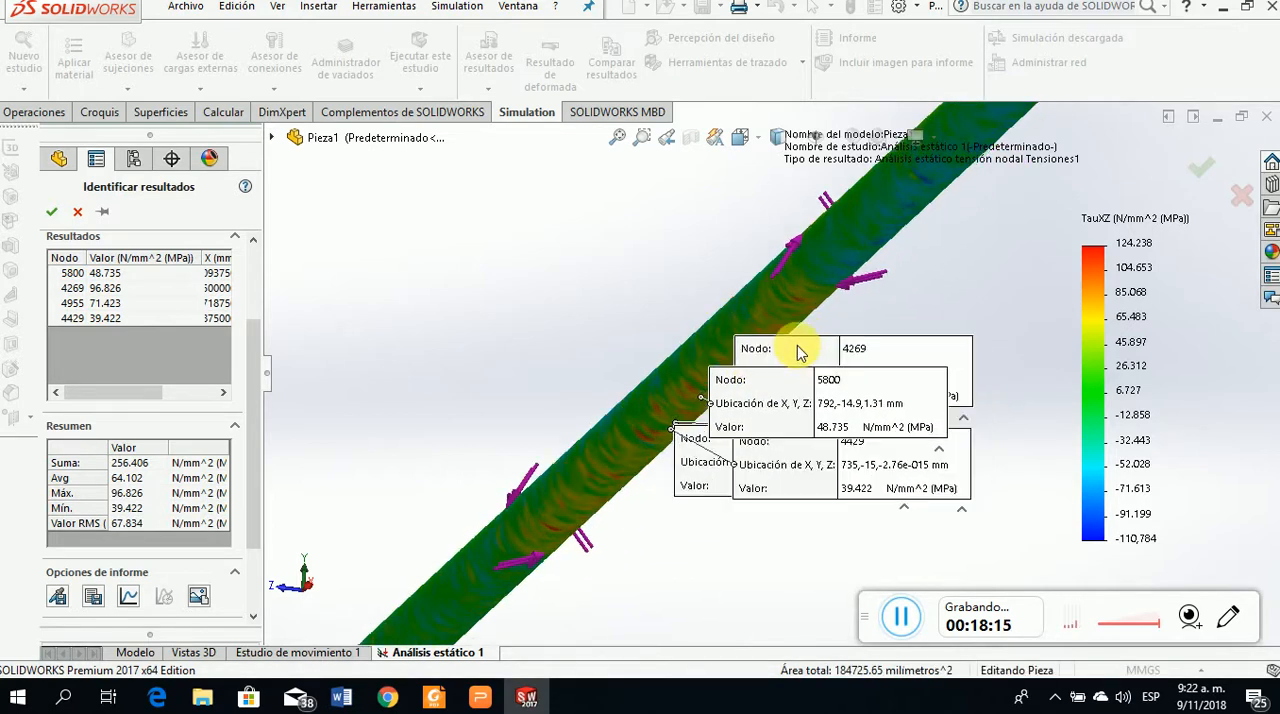
pyautogui.scroll(-2, 798, 352)
pyautogui.click(512, 554)
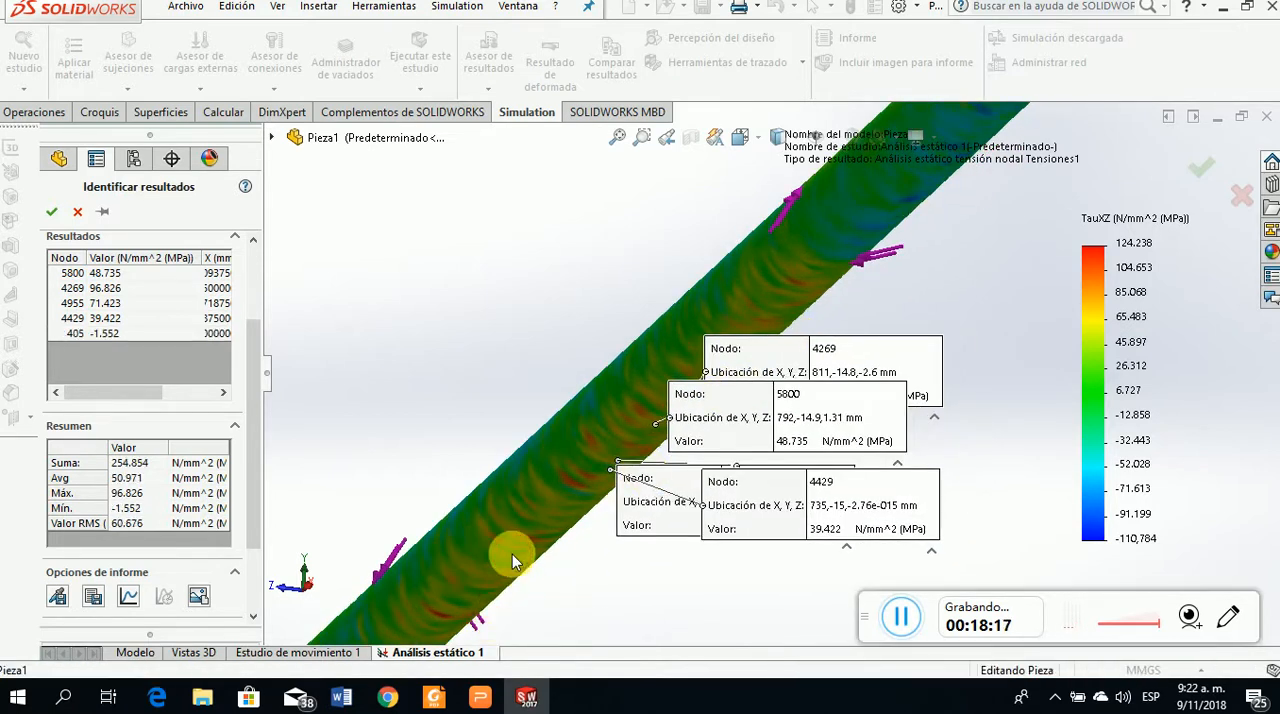
pyautogui.click(553, 467)
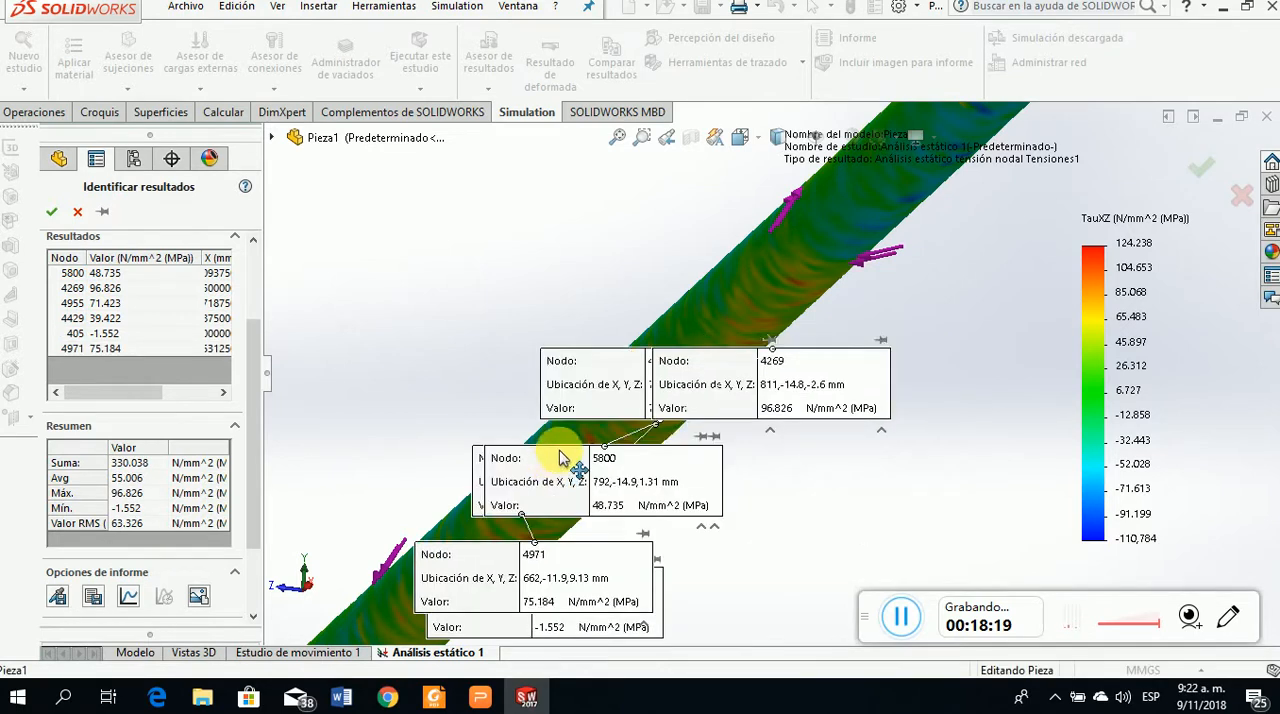
pyautogui.click(622, 436)
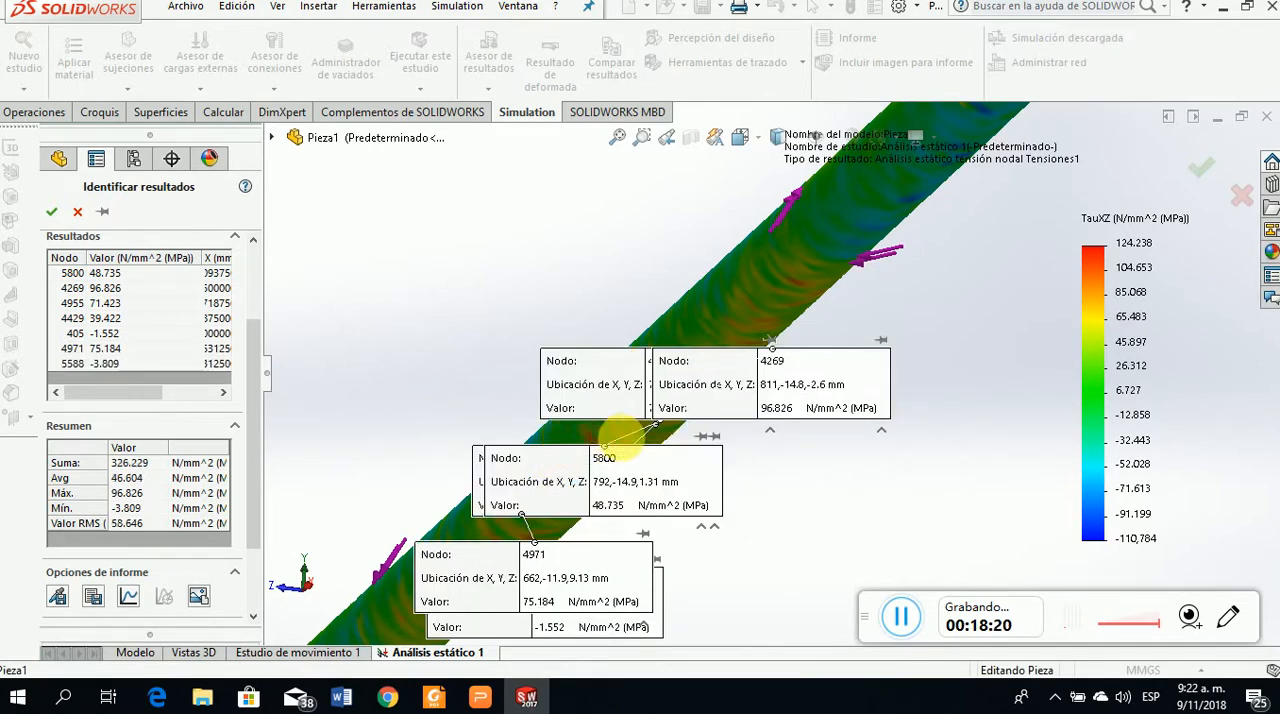
pyautogui.click(737, 288)
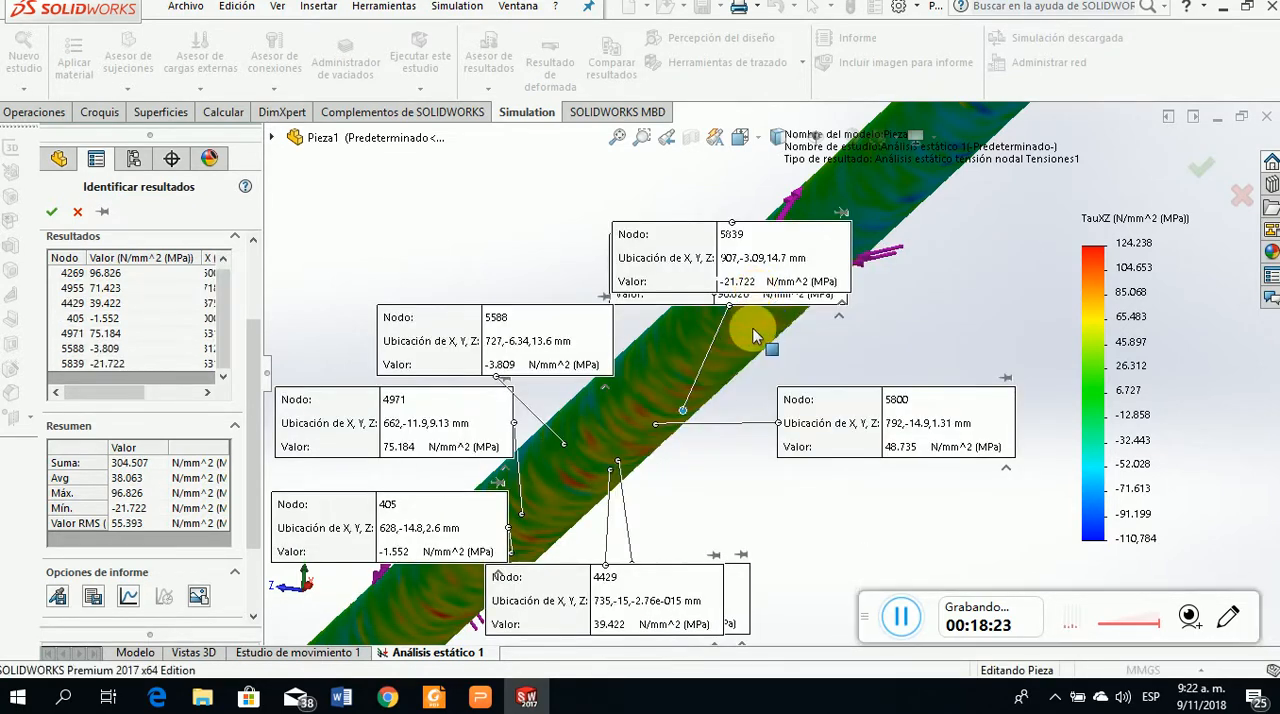
pyautogui.click(714, 366)
pyautogui.click(716, 381)
pyautogui.click(722, 376)
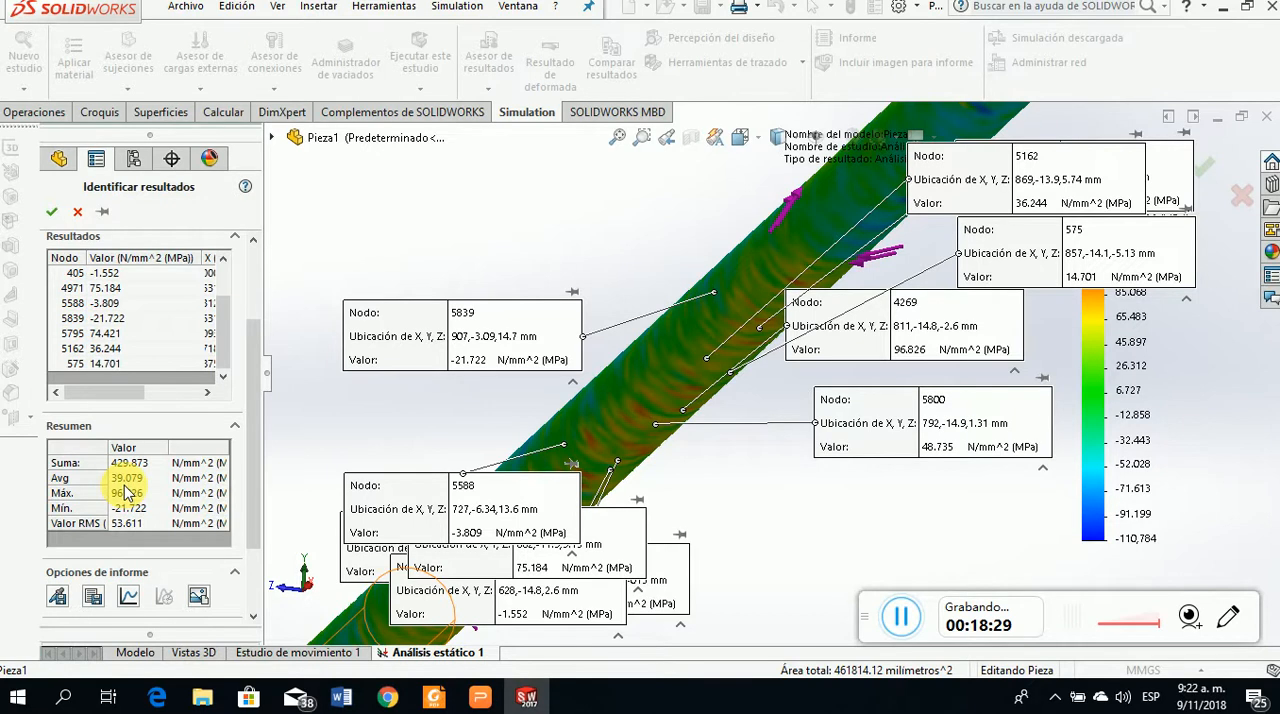
# Clear all probed nodes from the results list
pyautogui.scroll(2, 917, 489)
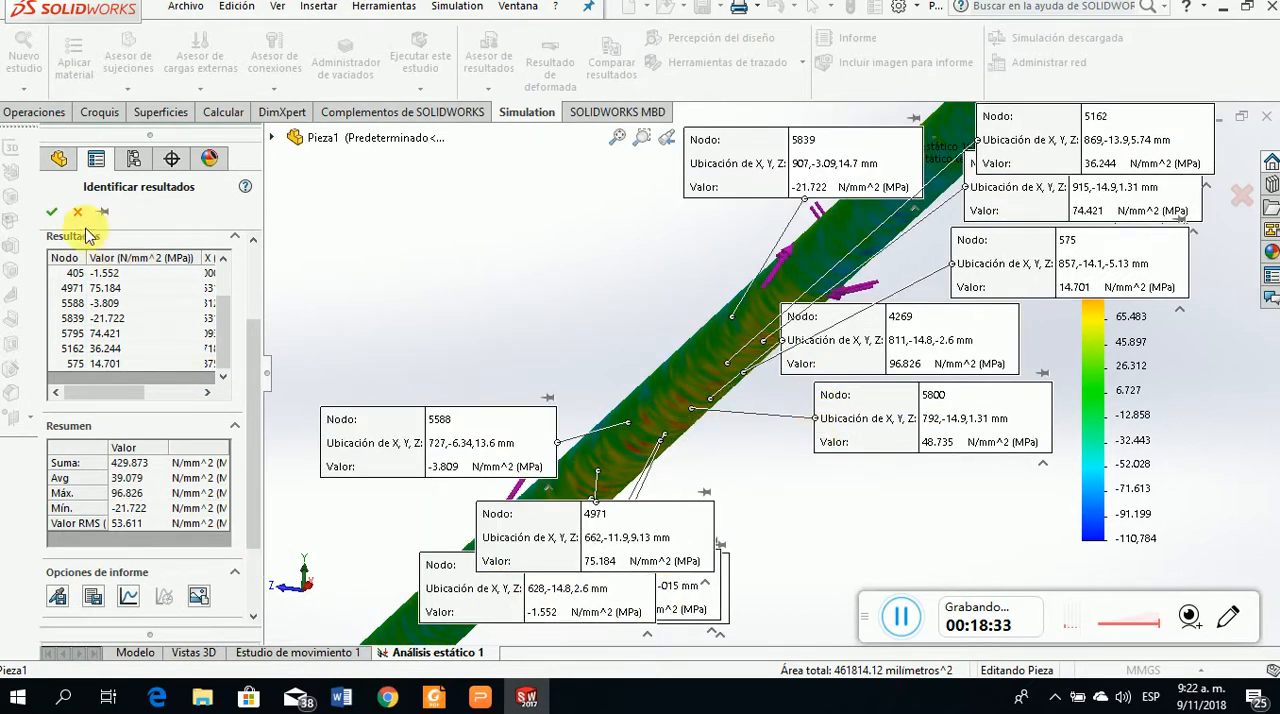
pyautogui.rightClick(141, 289)
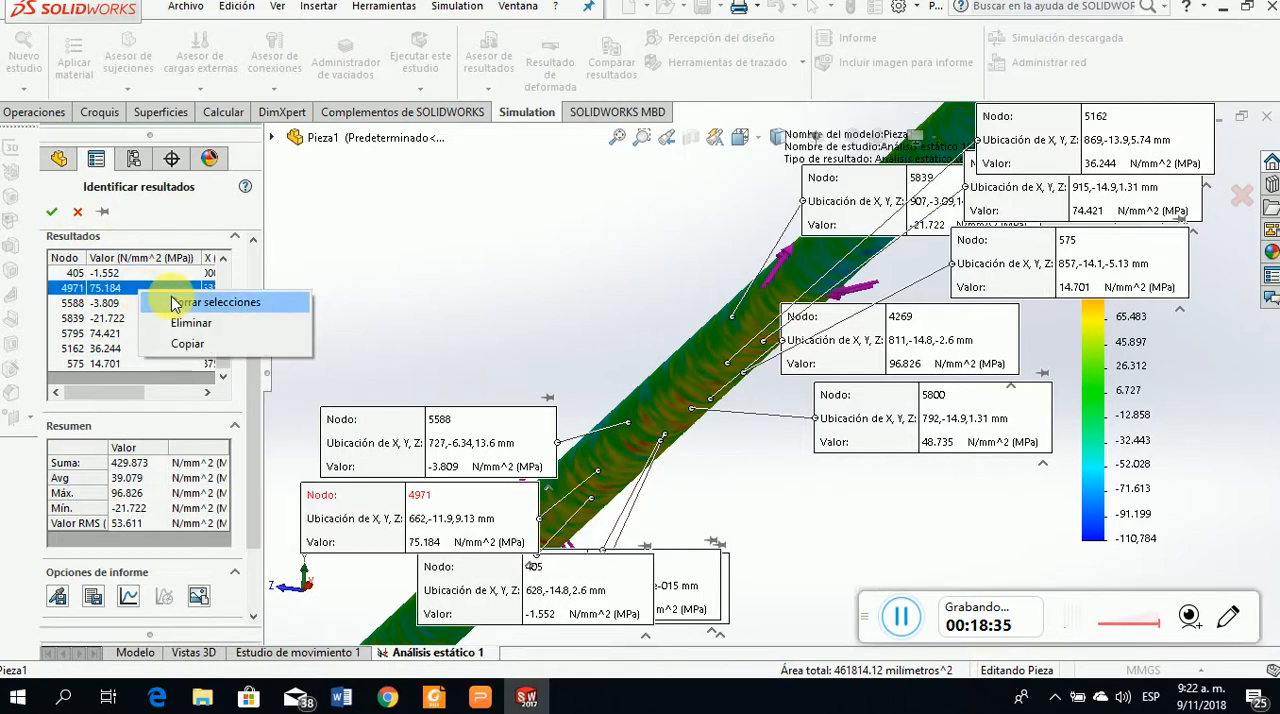
pyautogui.click(176, 302)
pyautogui.moveTo(933, 408); pyautogui.dragTo(948, 436, button='middle')
pyautogui.moveTo(490, 335); pyautogui.dragTo(505, 265, button='middle')
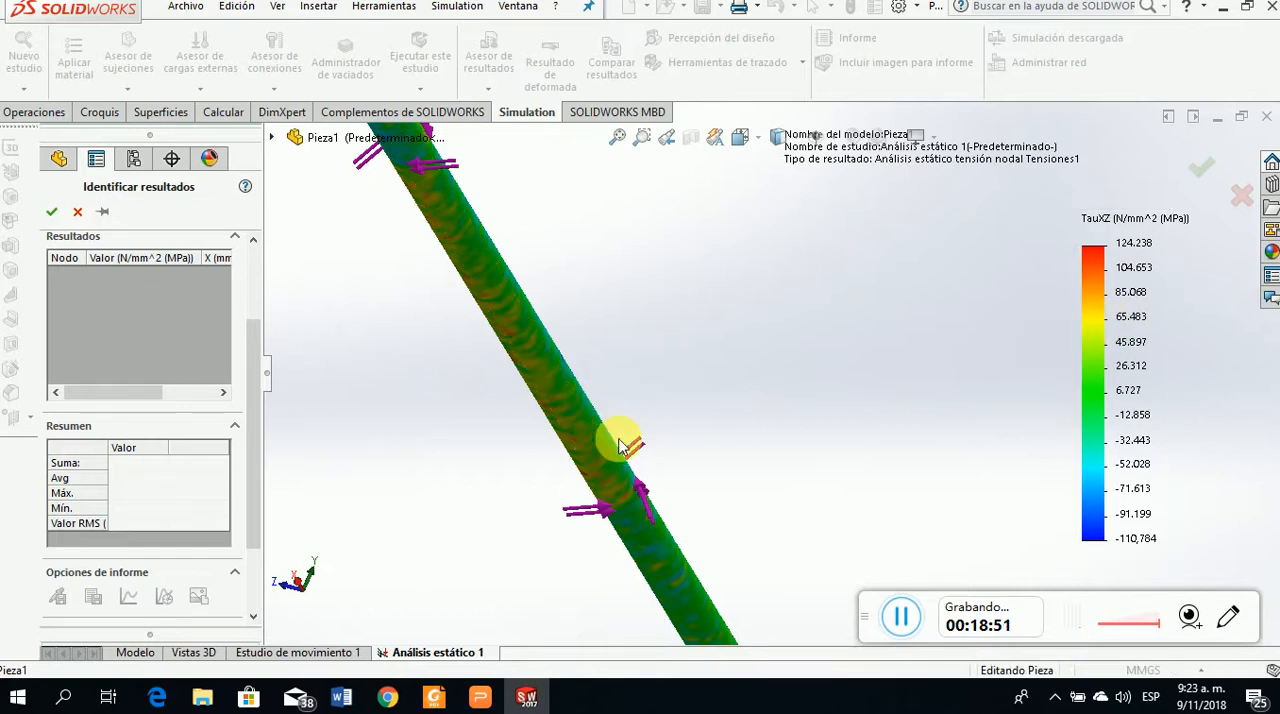
# Identify the shear stress values on the selected cylindrical face of the orange-toned segment and review their summary
pyautogui.scroll(2, 618, 436)
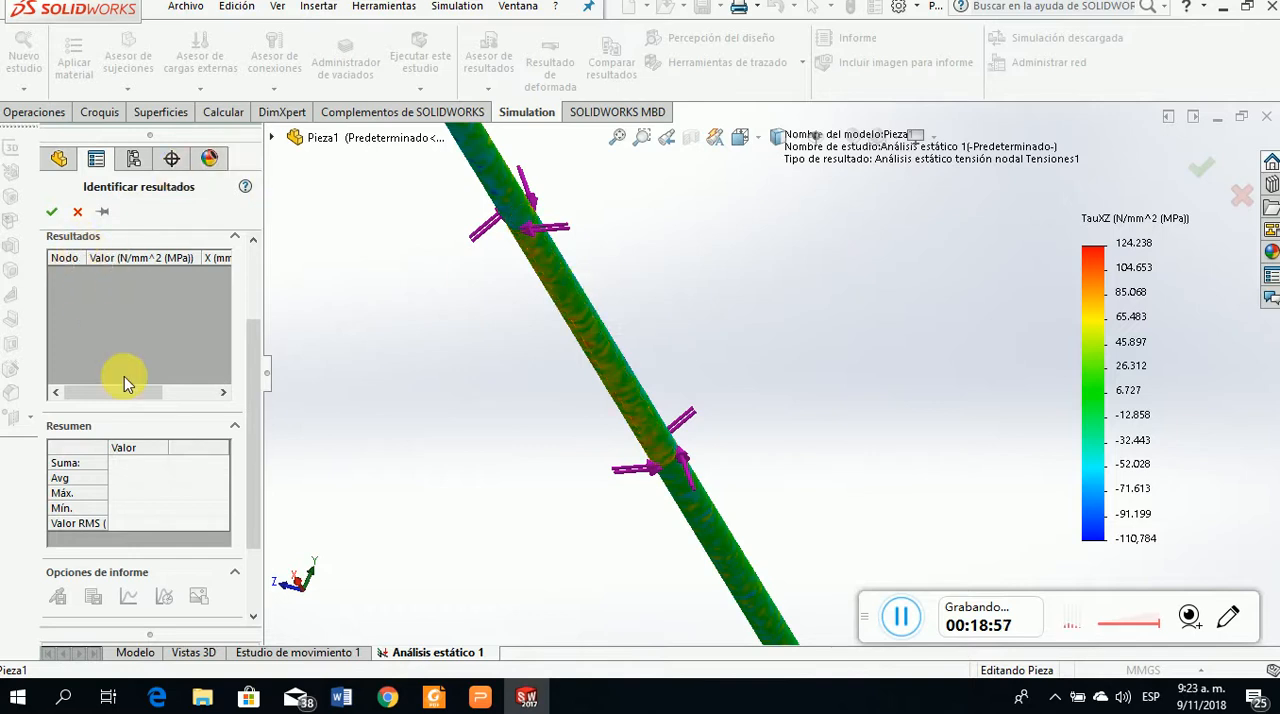
pyautogui.scroll(3, 140, 395)
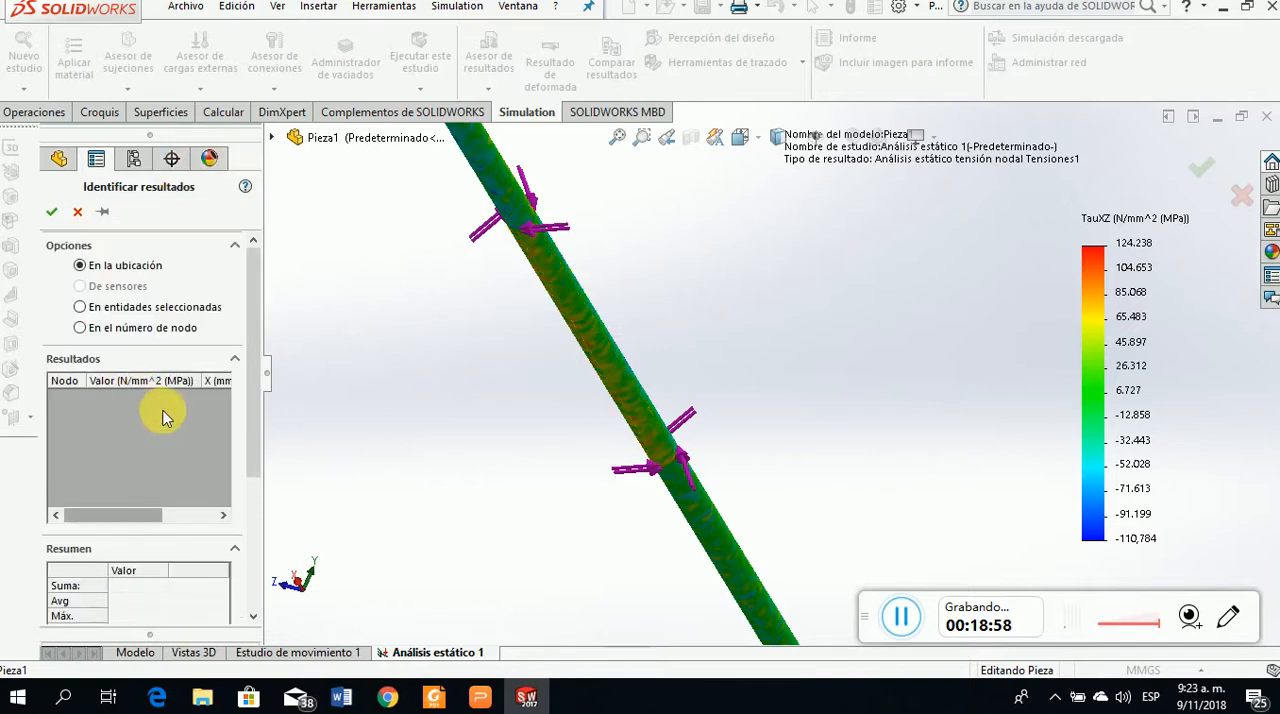
pyautogui.click(80, 307)
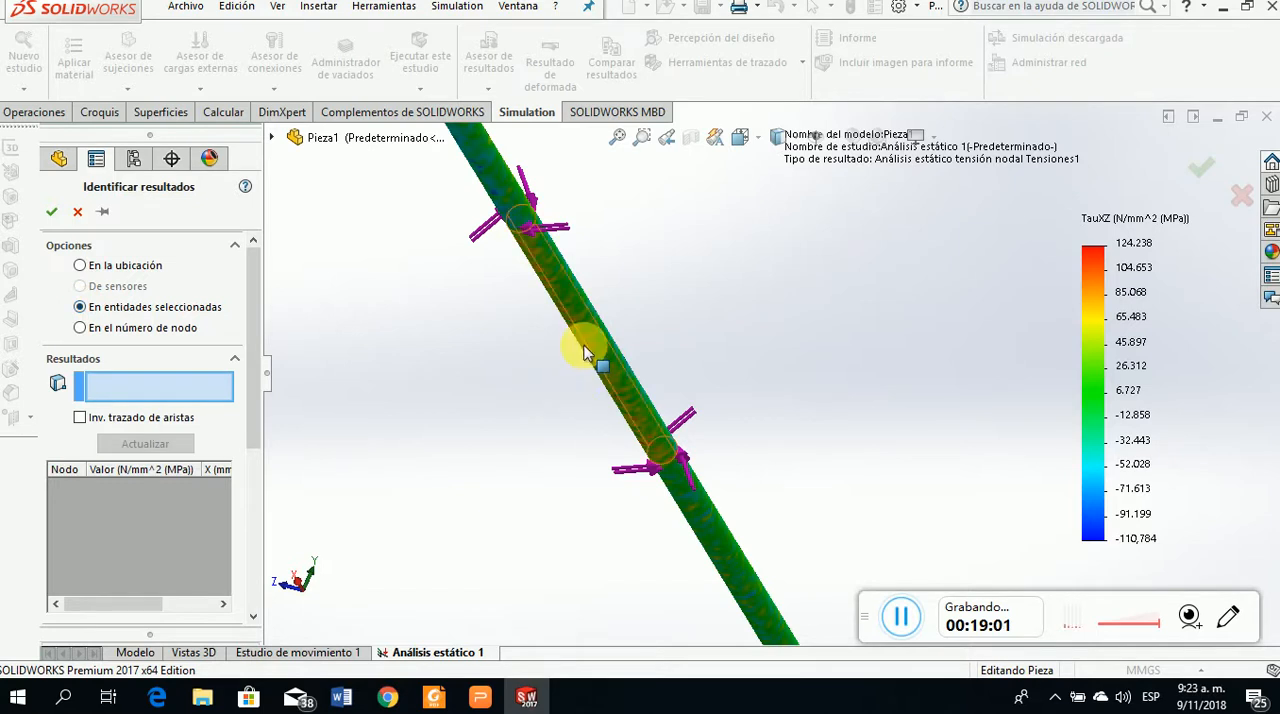
pyautogui.scroll(2, 613, 320)
pyautogui.moveTo(613, 320); pyautogui.dragTo(698, 362, button='middle')
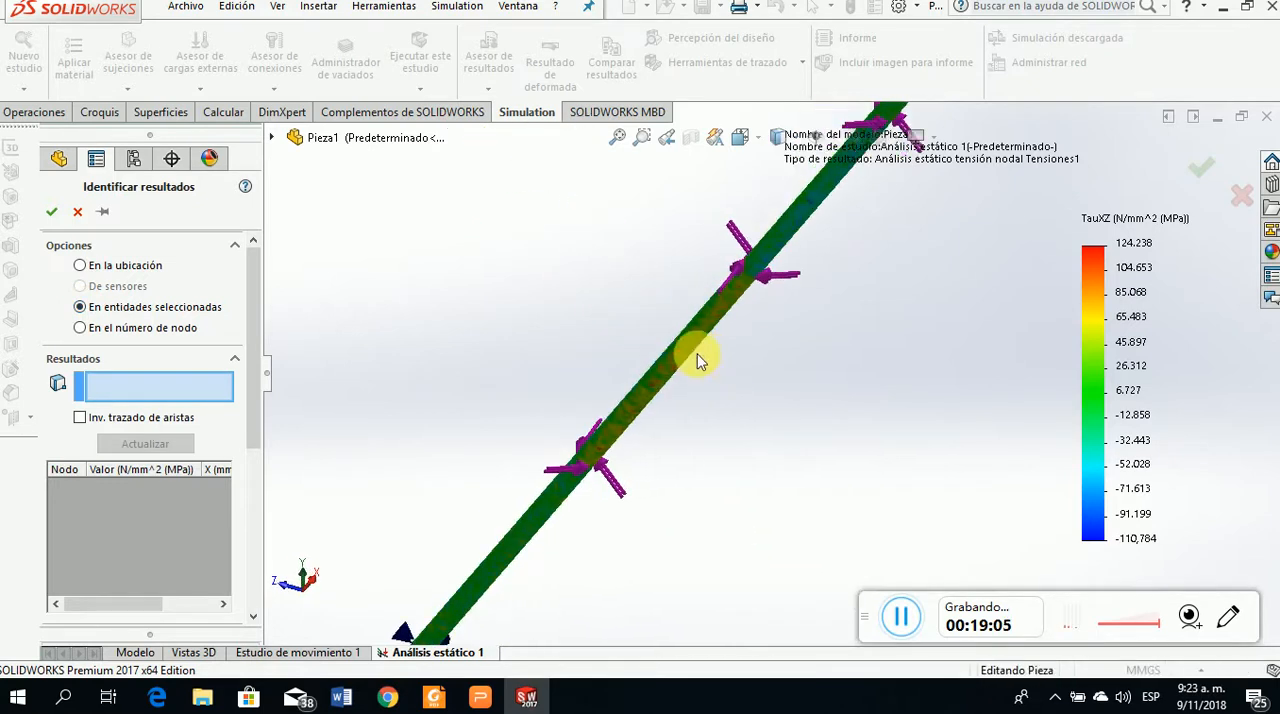
pyautogui.click(684, 350)
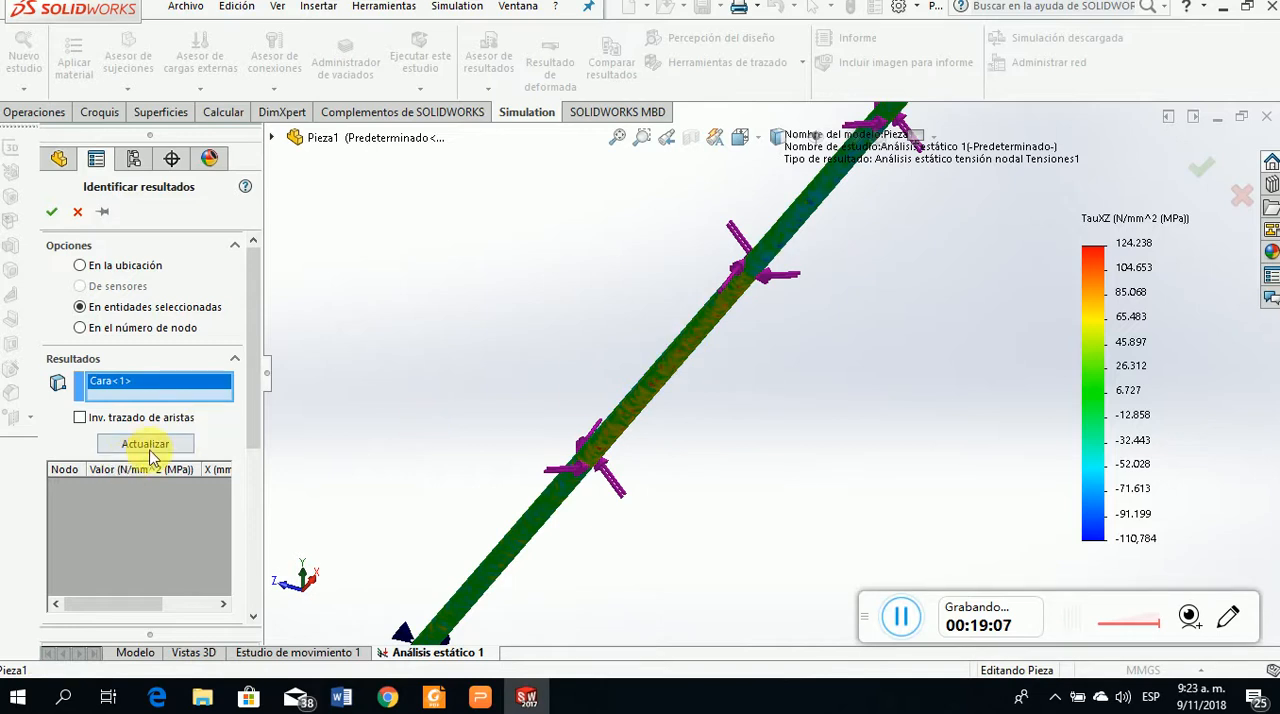
pyautogui.click(152, 450)
pyautogui.moveTo(250, 336); pyautogui.dragTo(271, 457)
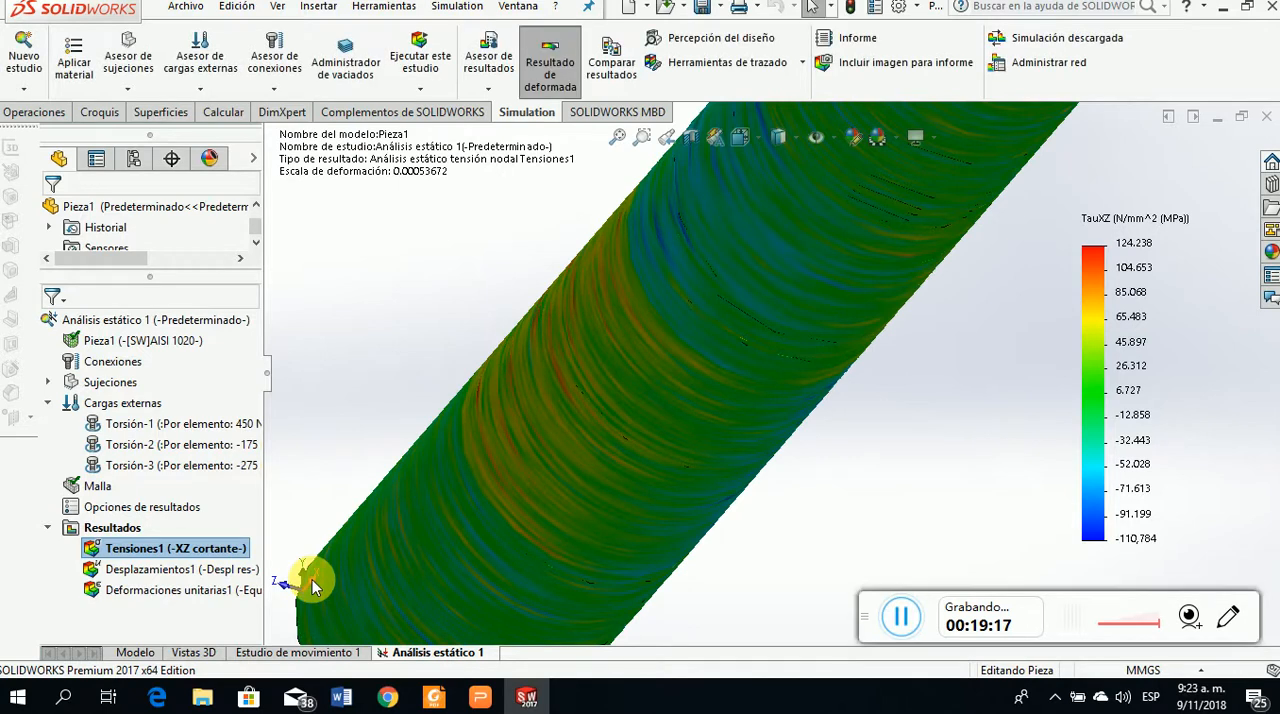
# View the shear stress plot from the right (Derecha) to examine the shaft's circular end face
pyautogui.click(312, 579)
pyautogui.scroll(-2, 913, 355)
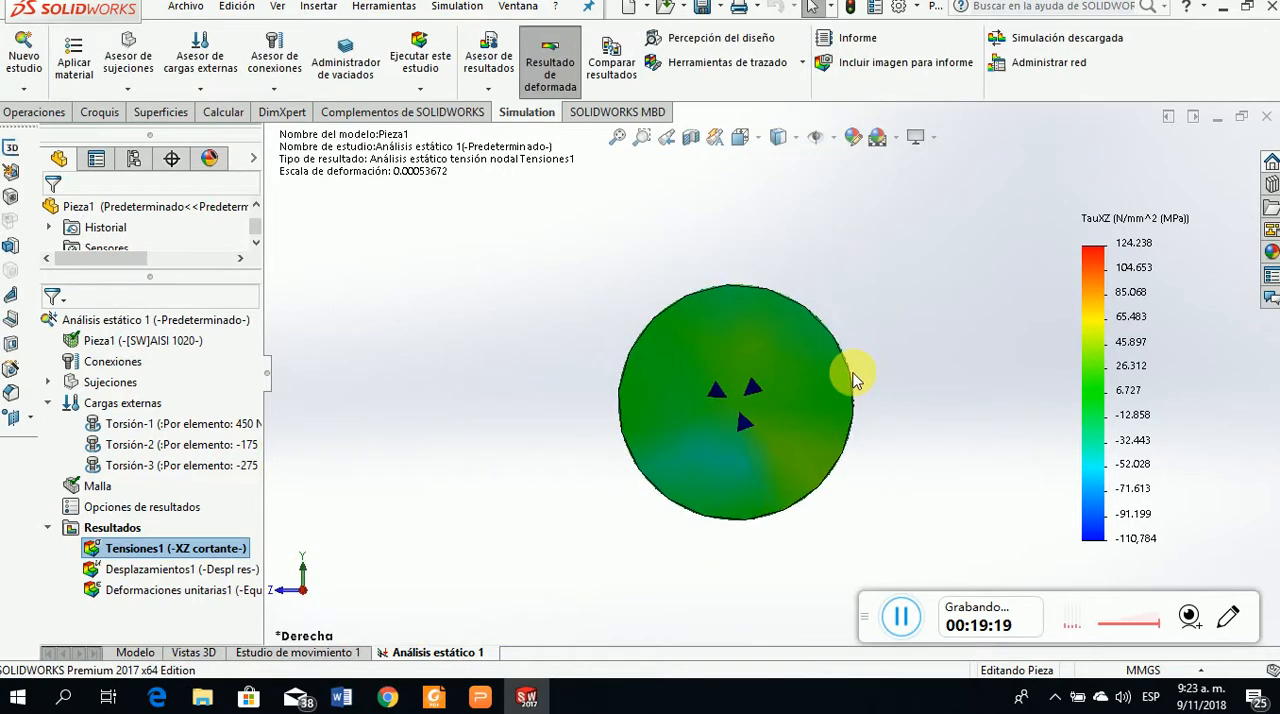
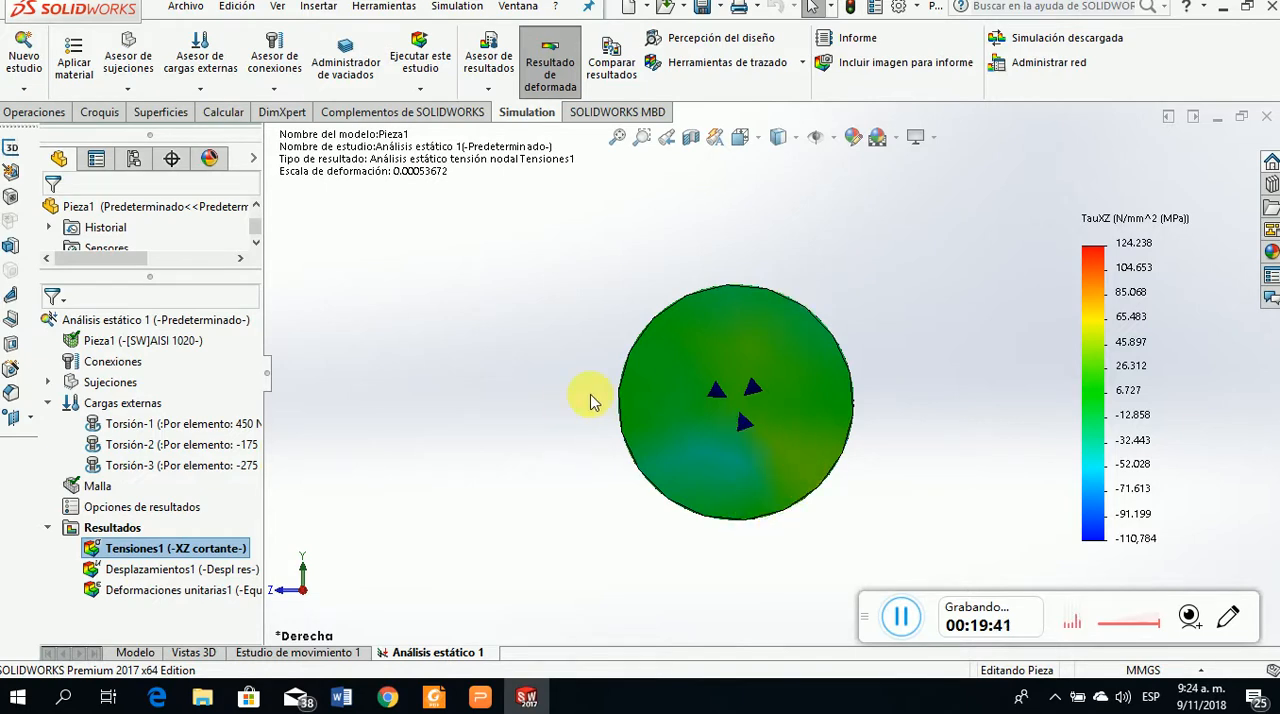
# Open result identification for the XZ shear stress plot and probe one surface point on the segment between the first two gear torques
pyautogui.moveTo(580, 486); pyautogui.dragTo(570, 395, button='middle')
pyautogui.rightClick(197, 550)
pyautogui.click(260, 297)
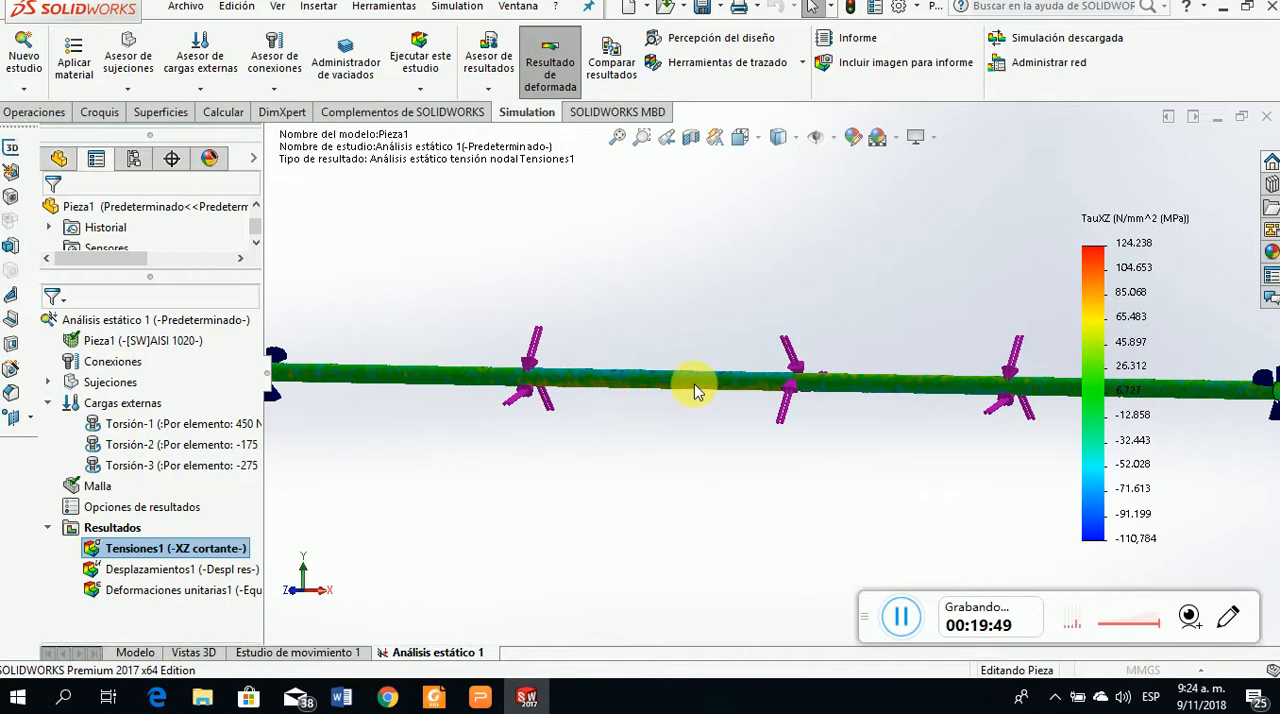
pyautogui.scroll(-3, 657, 381)
pyautogui.scroll(-3, 660, 383)
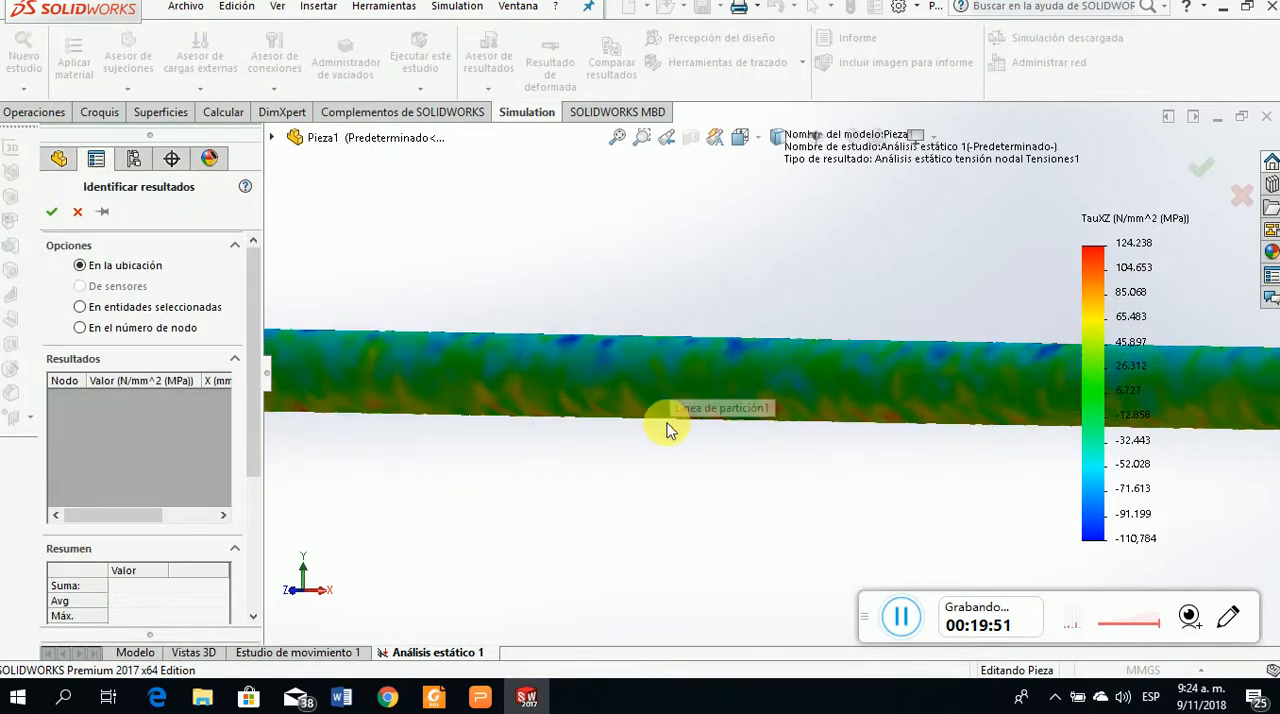
pyautogui.moveTo(651, 434); pyautogui.dragTo(674, 374, button='middle')
pyautogui.click(676, 371)
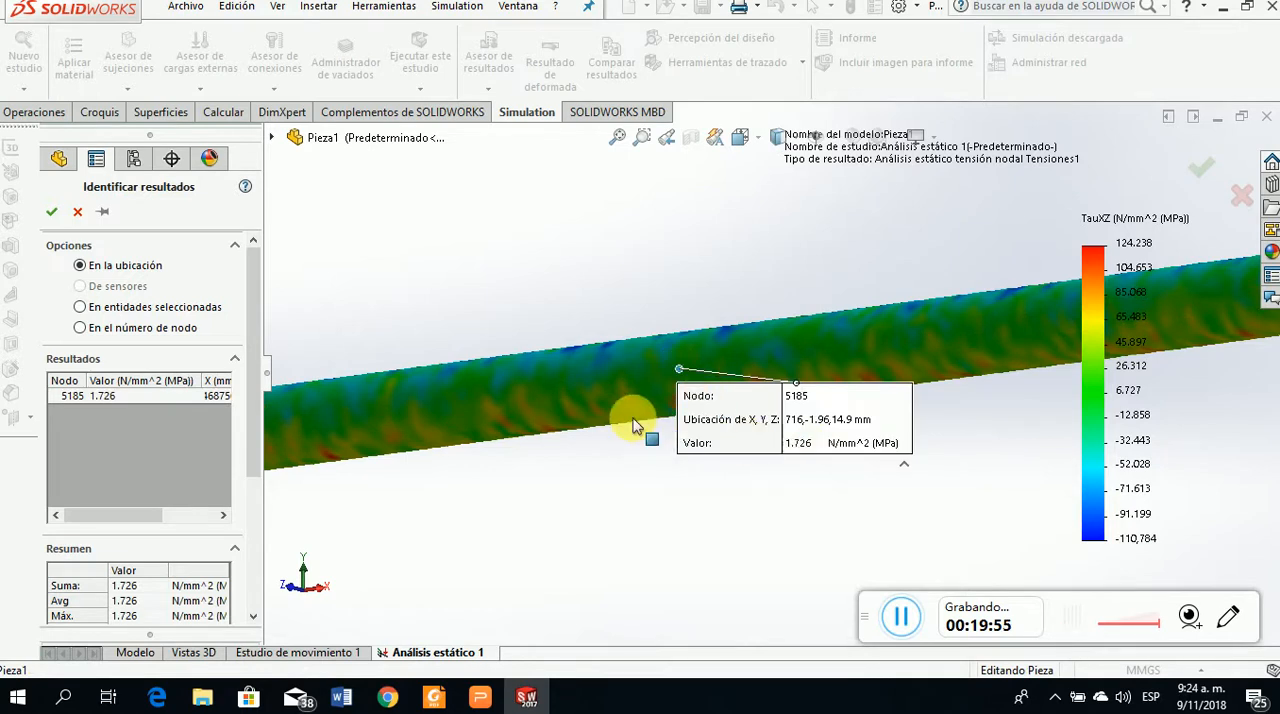
# Clear the single probed node from the results list
pyautogui.moveTo(634, 423); pyautogui.dragTo(620, 385, button='middle')
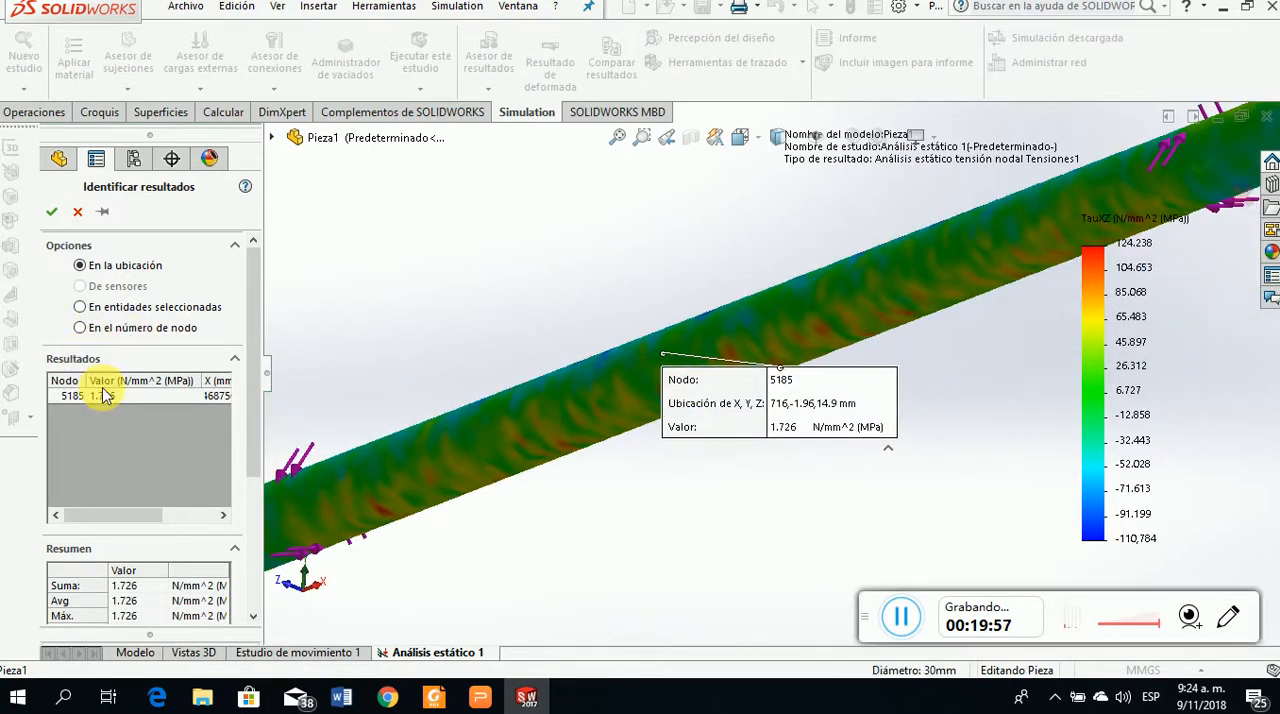
pyautogui.rightClick(115, 398)
pyautogui.click(148, 410)
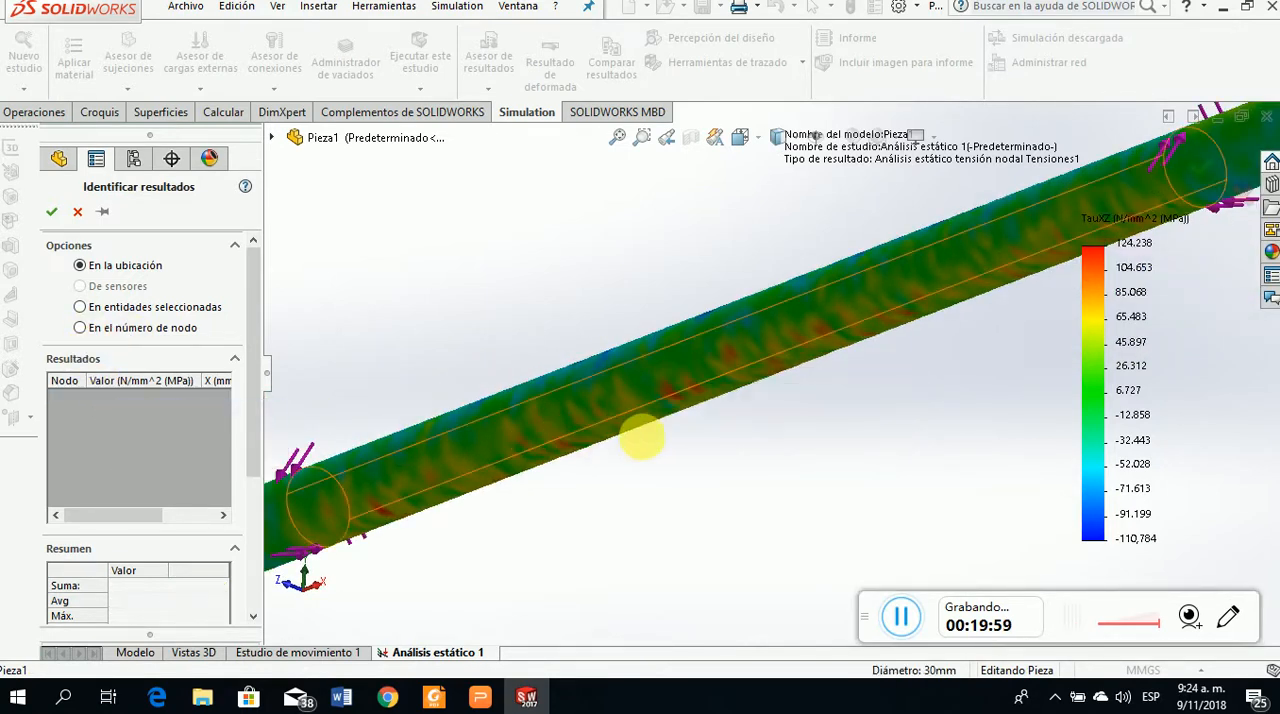
# Probe the XZ shear stress at seven surface points along the blue-toned side of the segment between the first two gear torques
pyautogui.moveTo(647, 402); pyautogui.dragTo(691, 466, button='middle')
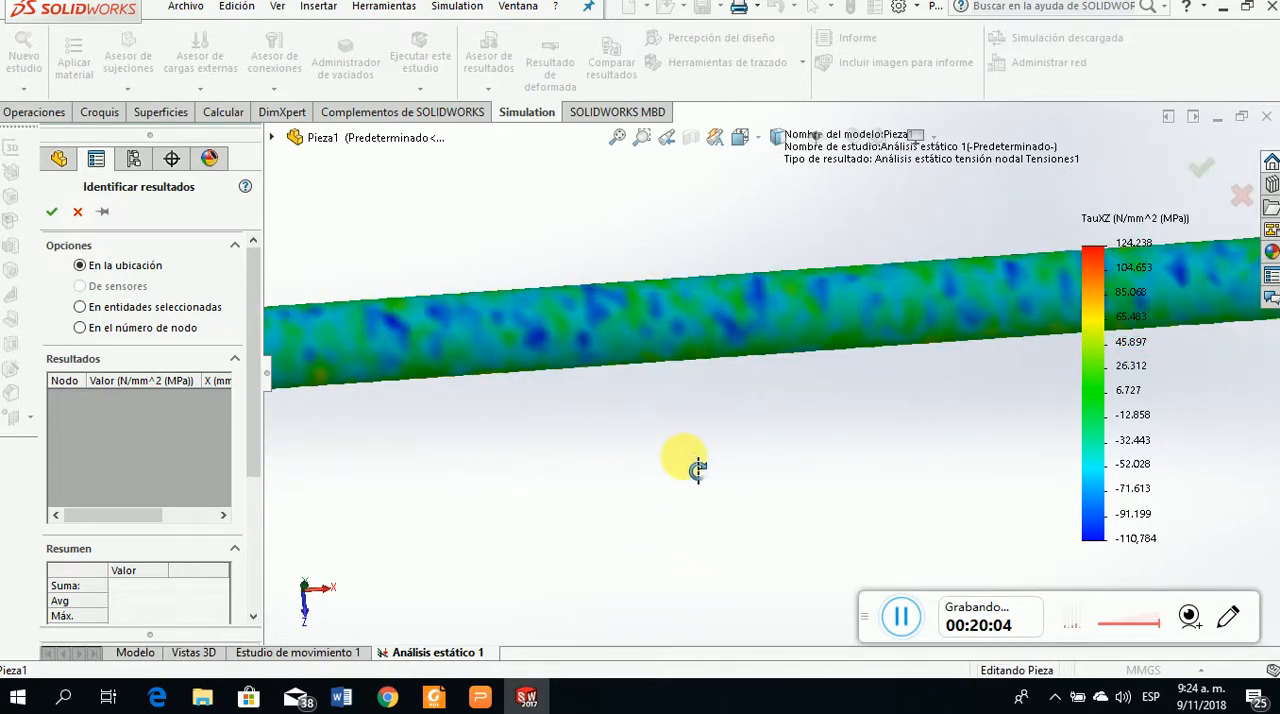
pyautogui.click(631, 318)
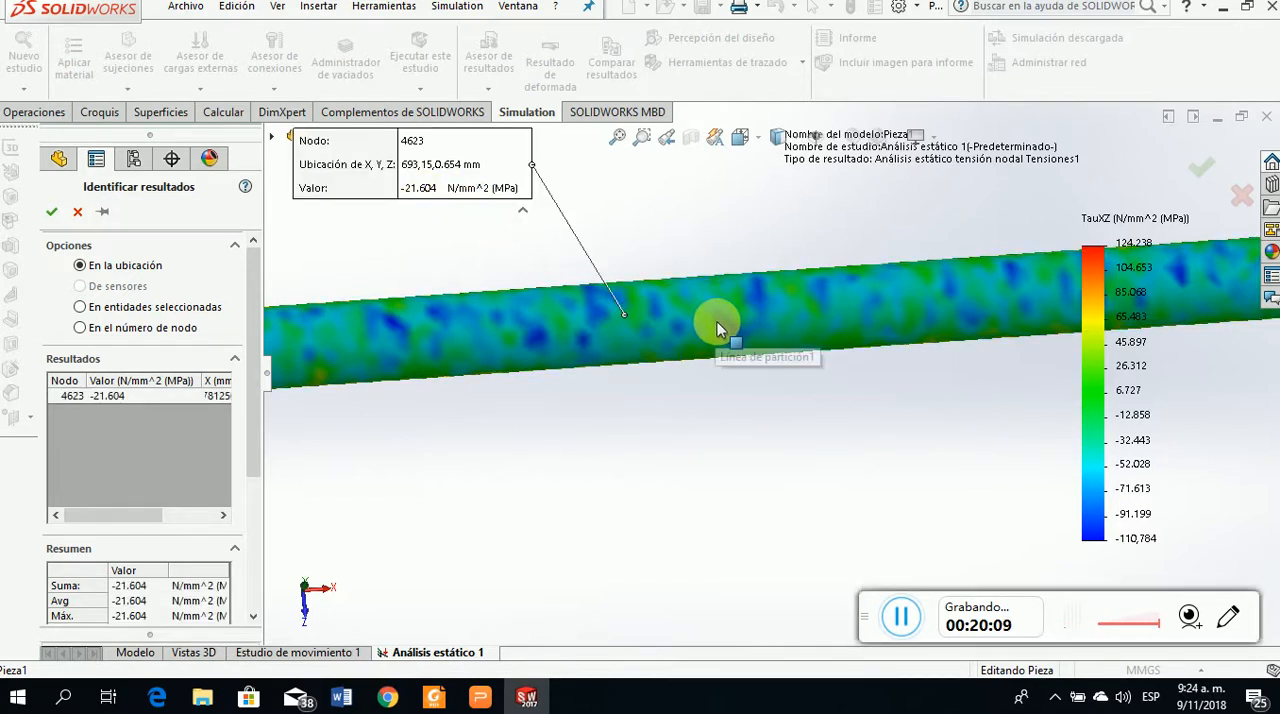
pyautogui.click(717, 319)
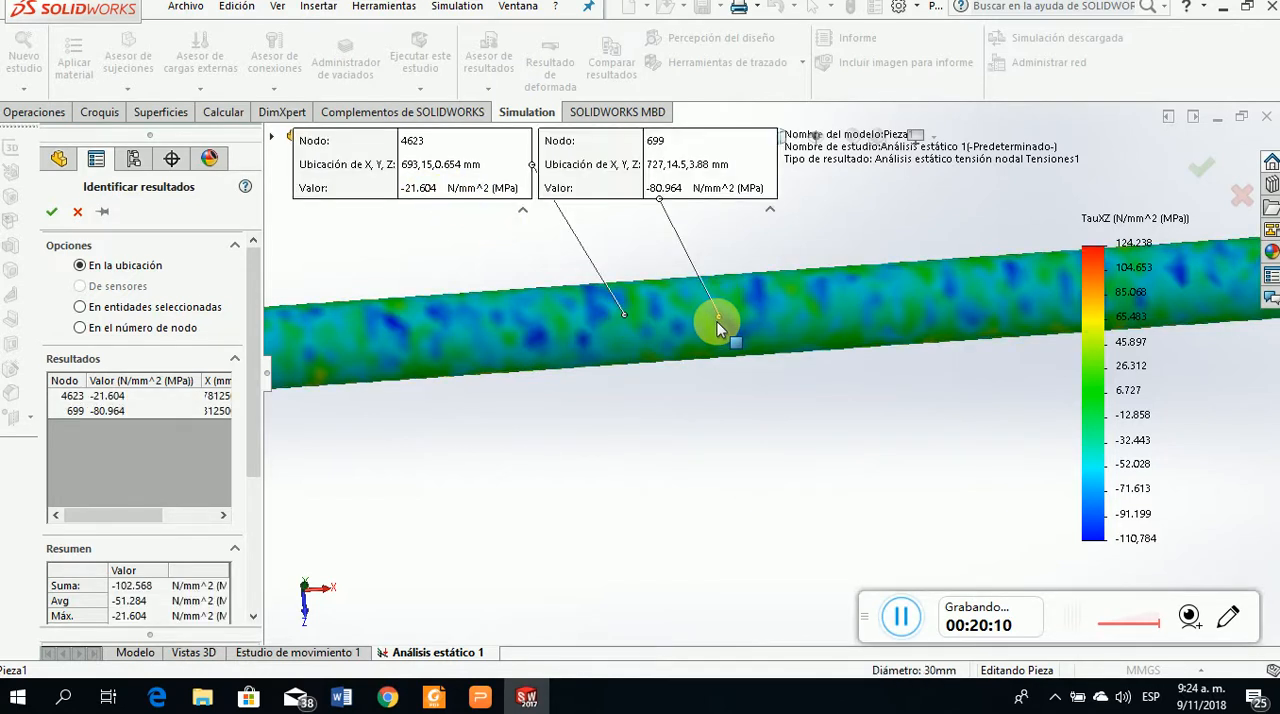
pyautogui.click(773, 313)
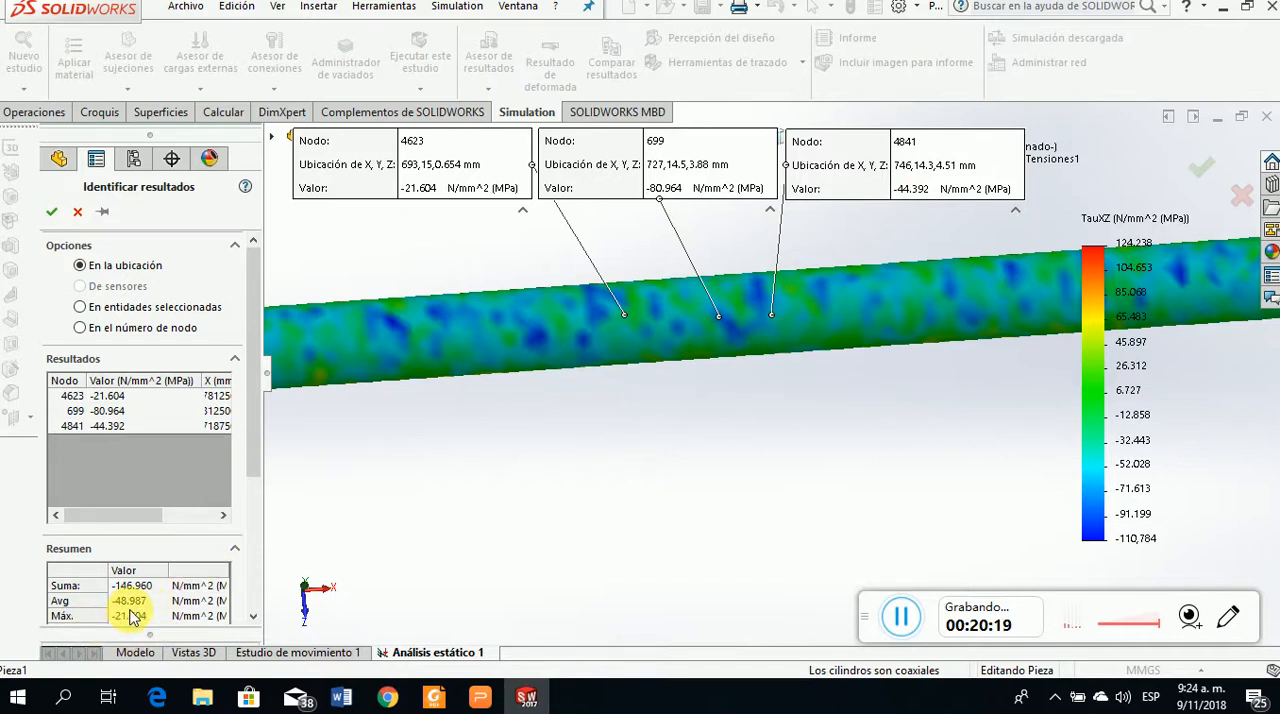
pyautogui.click(511, 340)
pyautogui.click(541, 340)
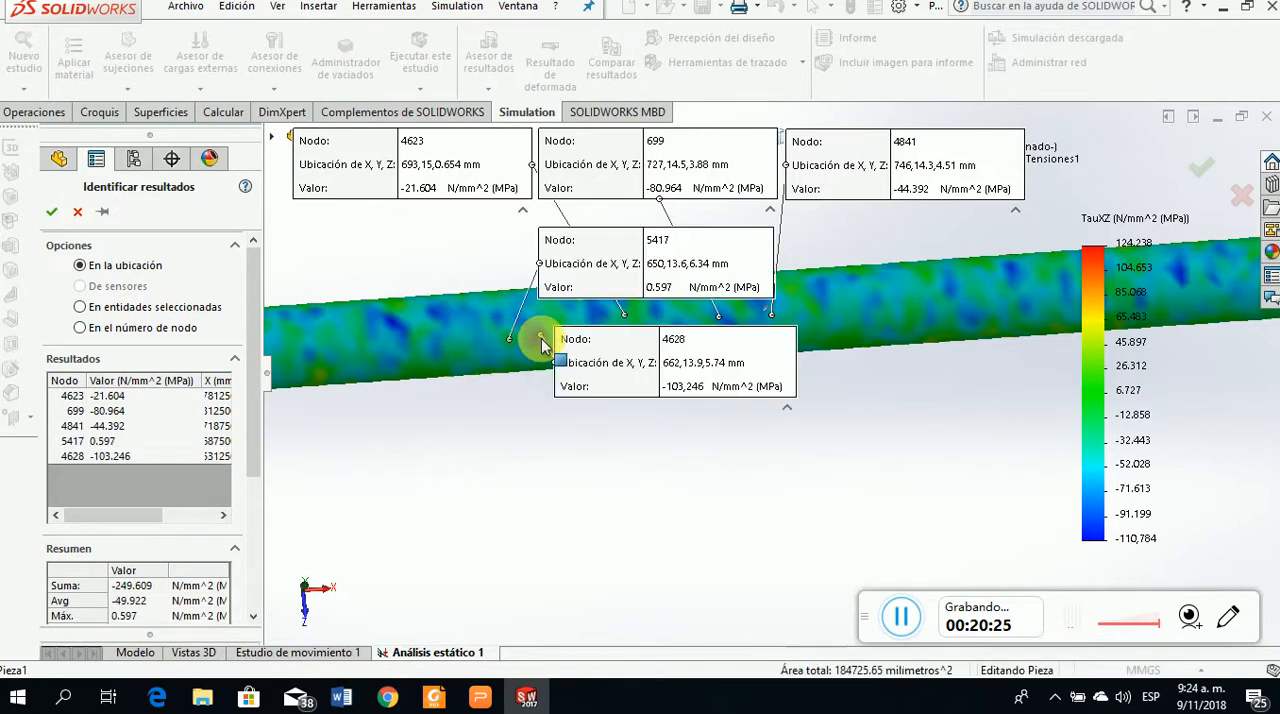
pyautogui.click(394, 322)
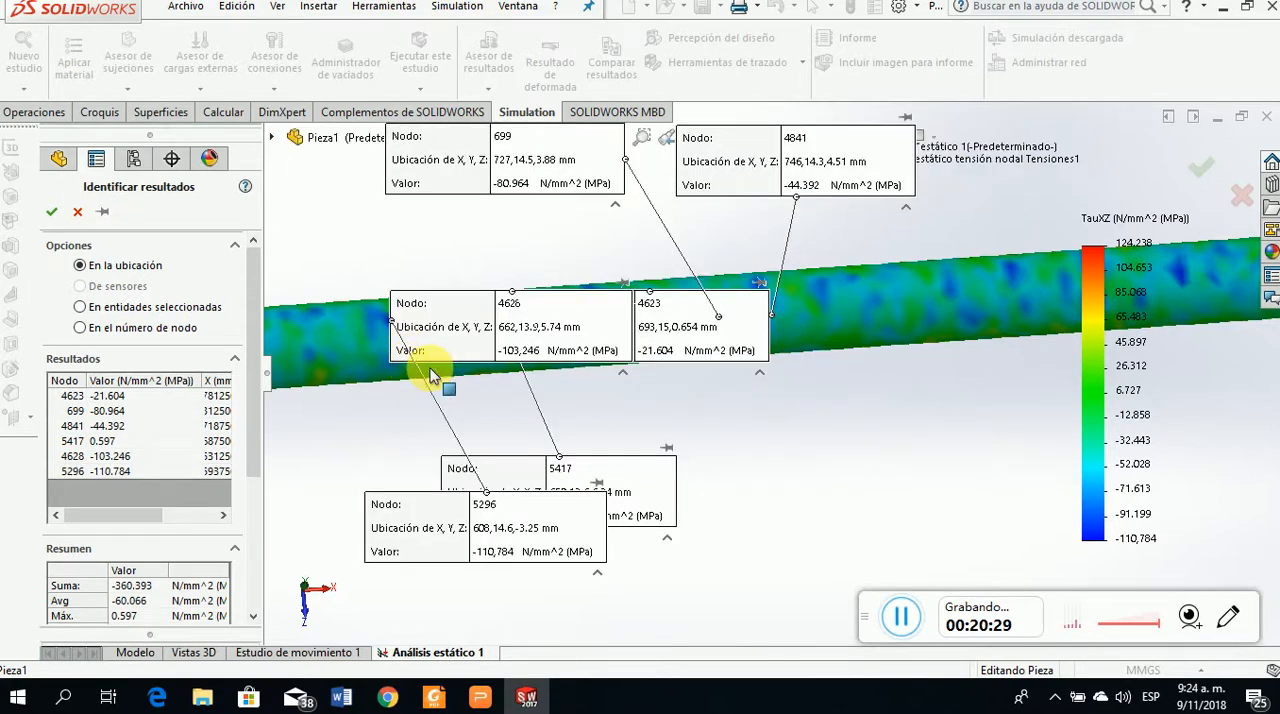
pyautogui.click(430, 373)
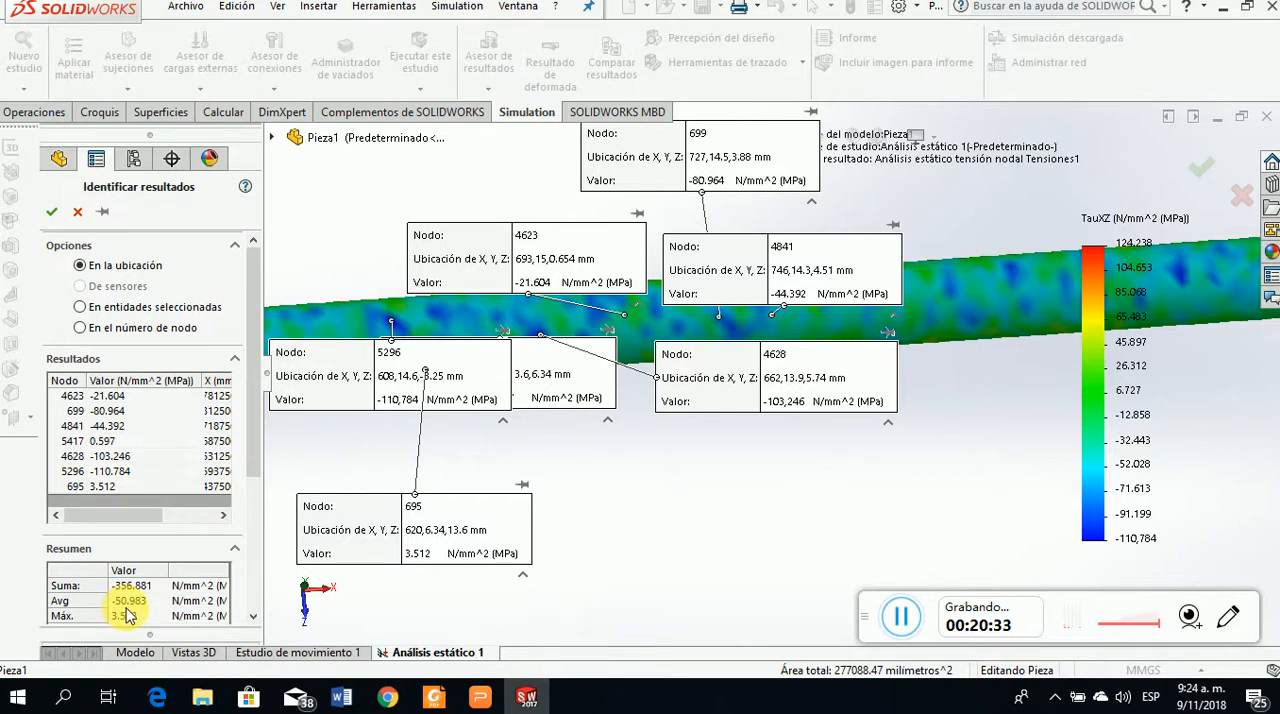
# Review the shaft torsion problem on slide 74 of 4. Torsión.pptx in WPS Presentation and return to the SOLIDWORKS probe results
pyautogui.click(480, 697)
pyautogui.scroll(1, 871, 520)
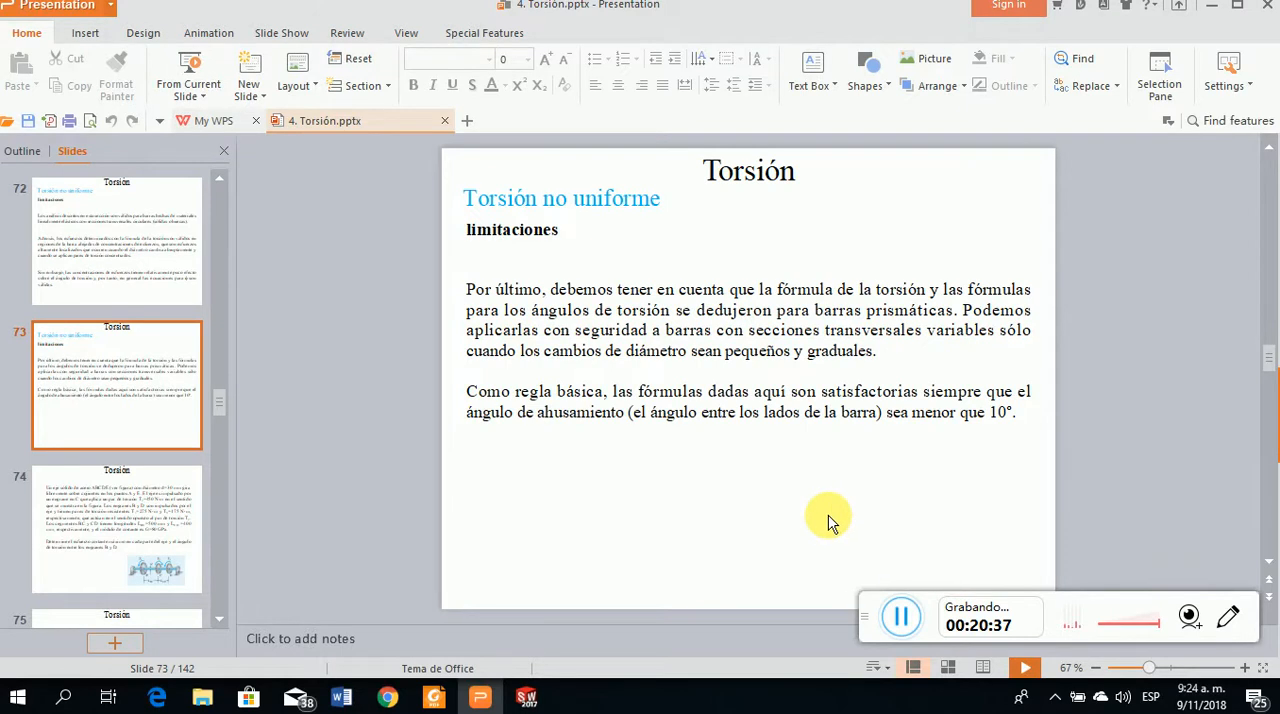
pyautogui.scroll(-1, 829, 520)
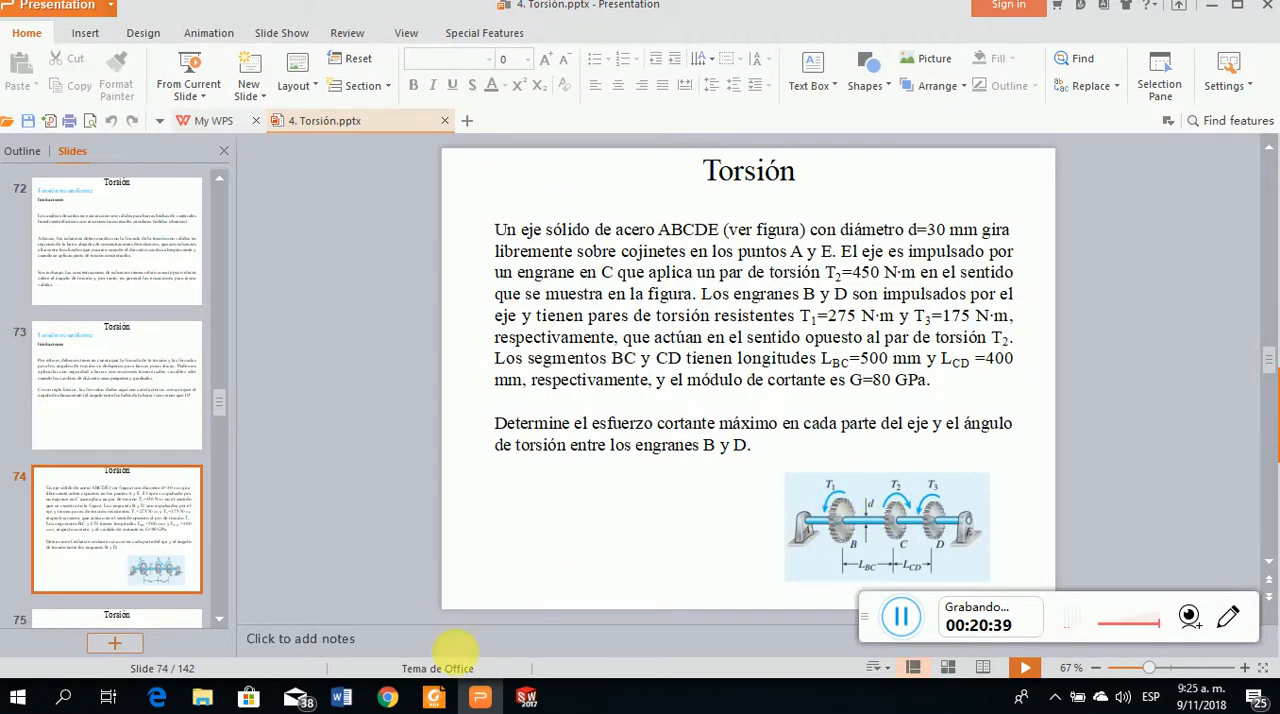
pyautogui.click(480, 697)
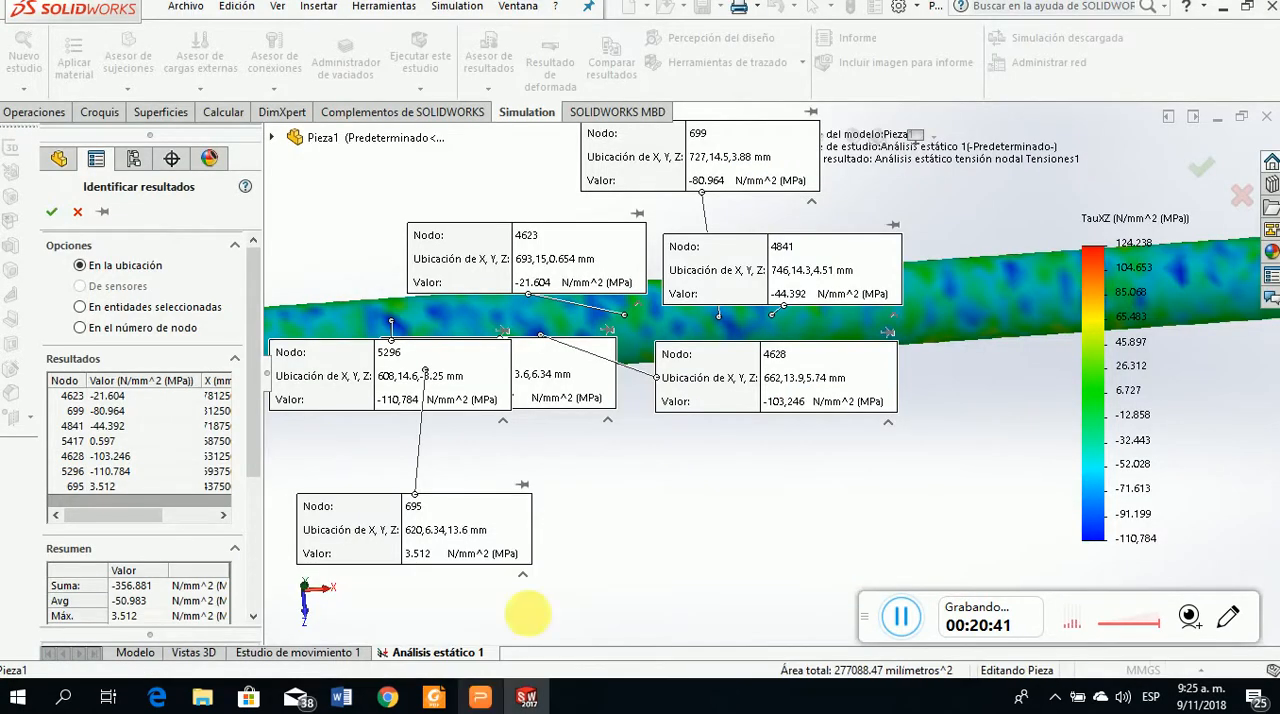
pyautogui.click(480, 697)
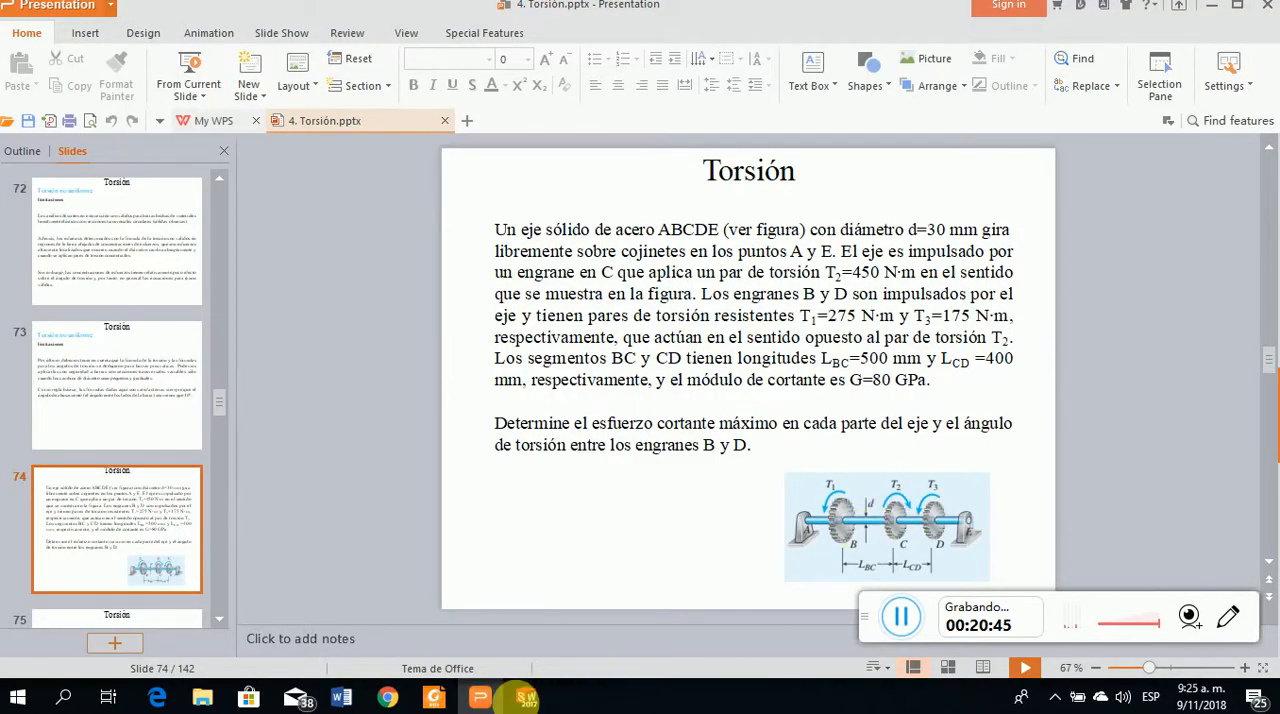
pyautogui.click(480, 699)
pyautogui.click(480, 700)
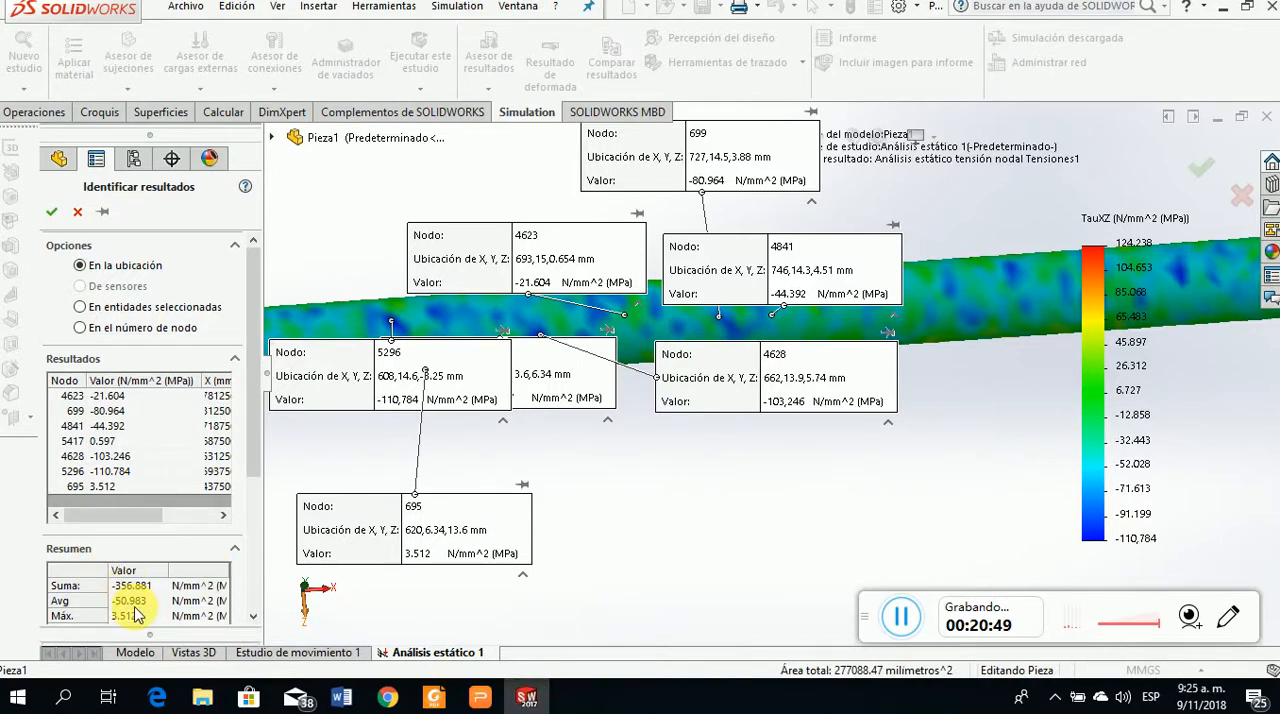
# Clear all seven probed nodes of the blue-toned segment from the results list
pyautogui.scroll(2, 736, 489)
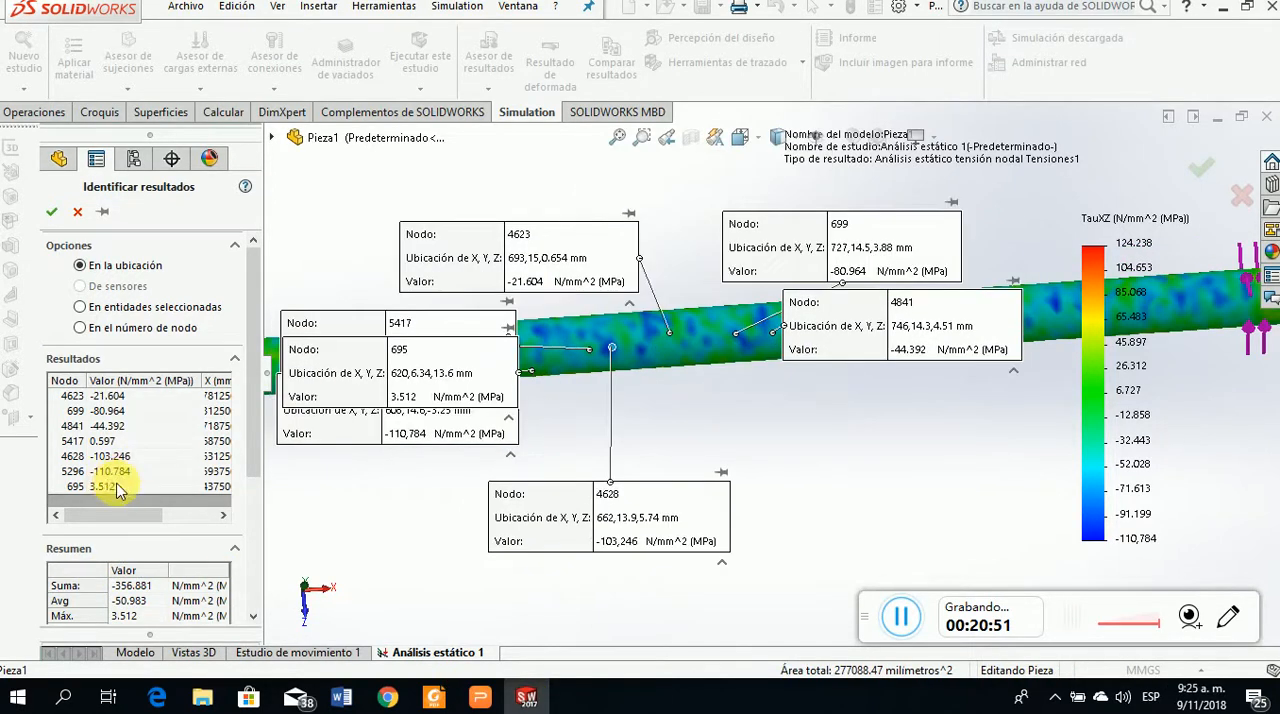
pyautogui.rightClick(138, 407)
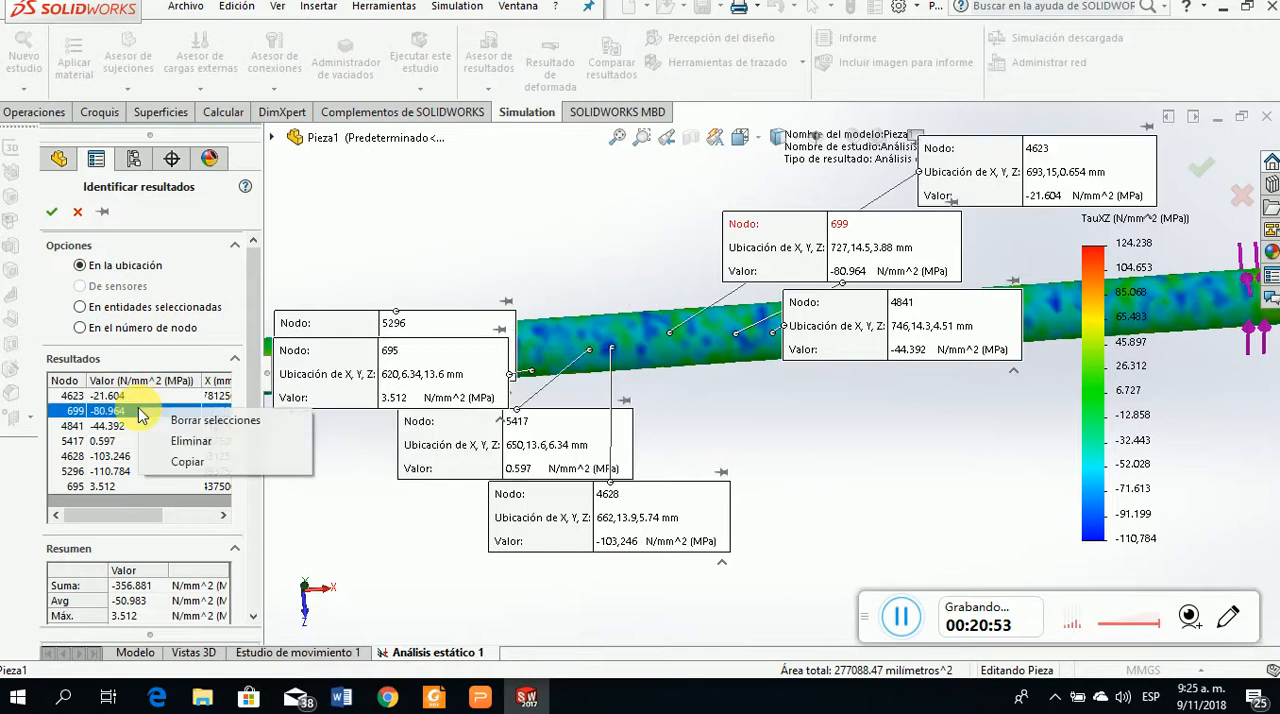
pyautogui.click(245, 419)
# Probe the XZ shear stress at seven surface points on the yellow-toned segment between the second and third gear torques
pyautogui.scroll(5, 533, 468)
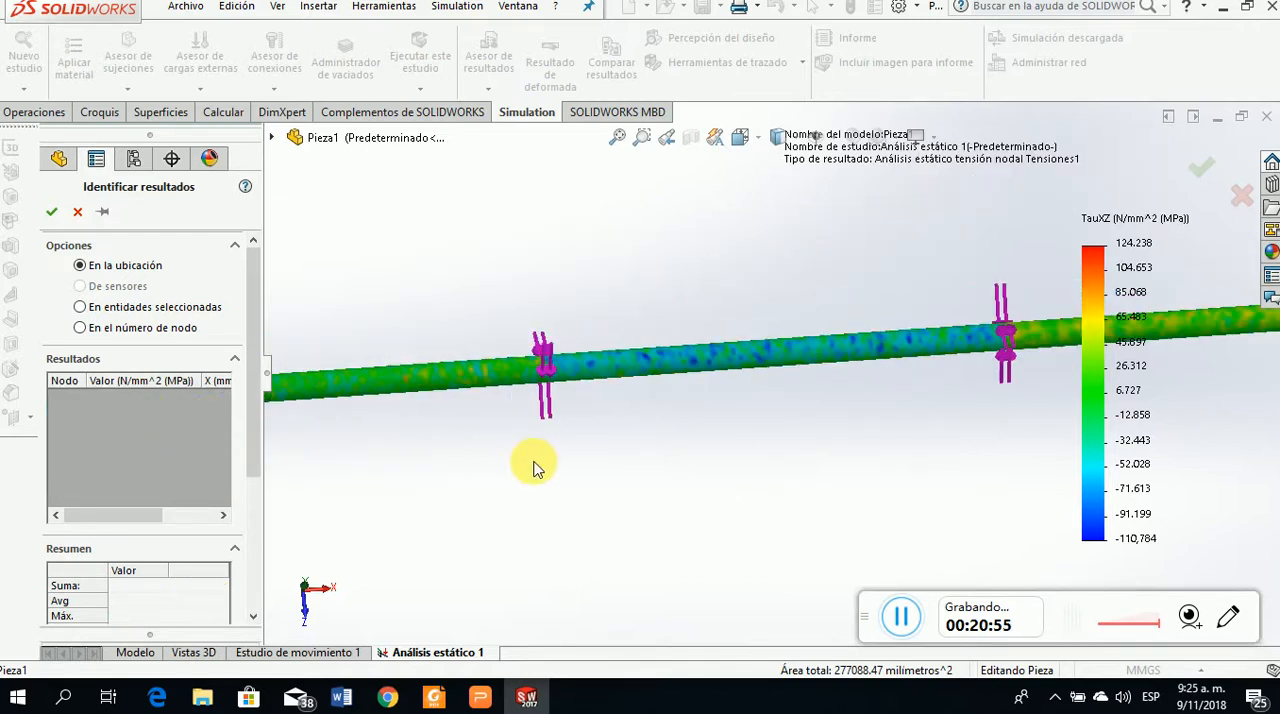
pyautogui.scroll(-5, 886, 380)
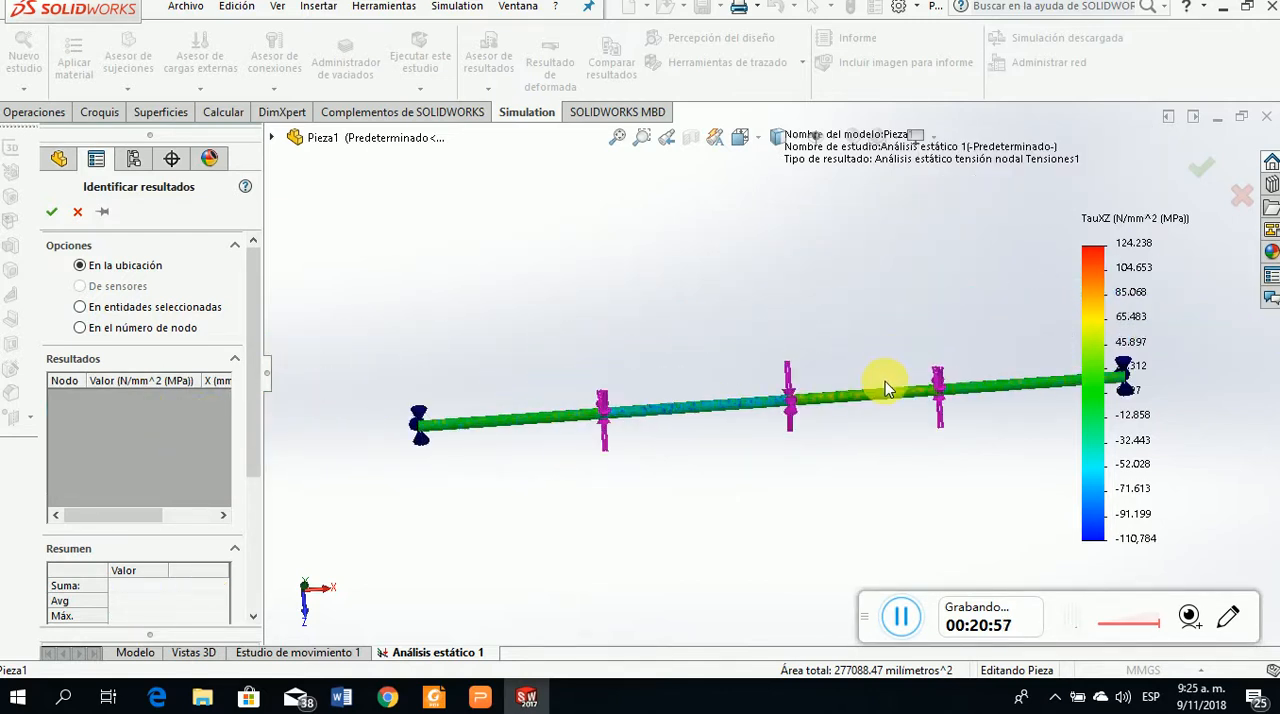
pyautogui.moveTo(897, 452); pyautogui.dragTo(851, 508, button='middle')
pyautogui.scroll(-1, 737, 397)
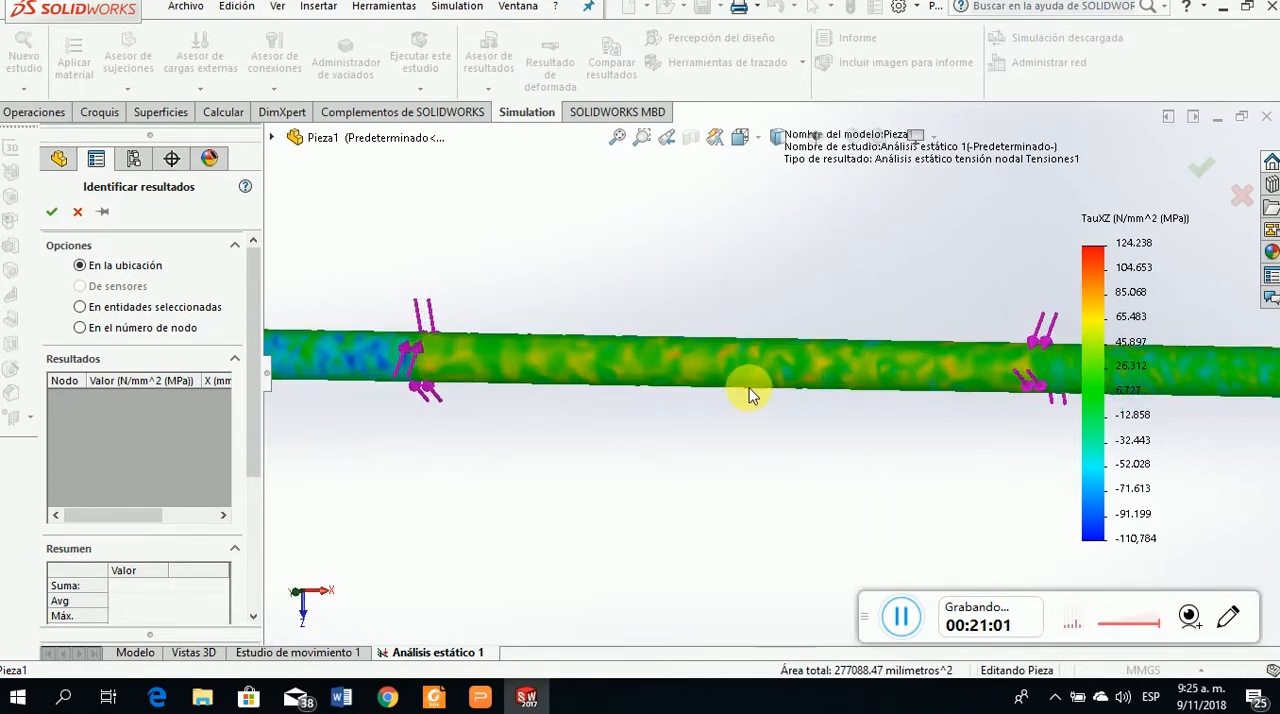
pyautogui.moveTo(729, 371); pyautogui.dragTo(650, 410, button='middle')
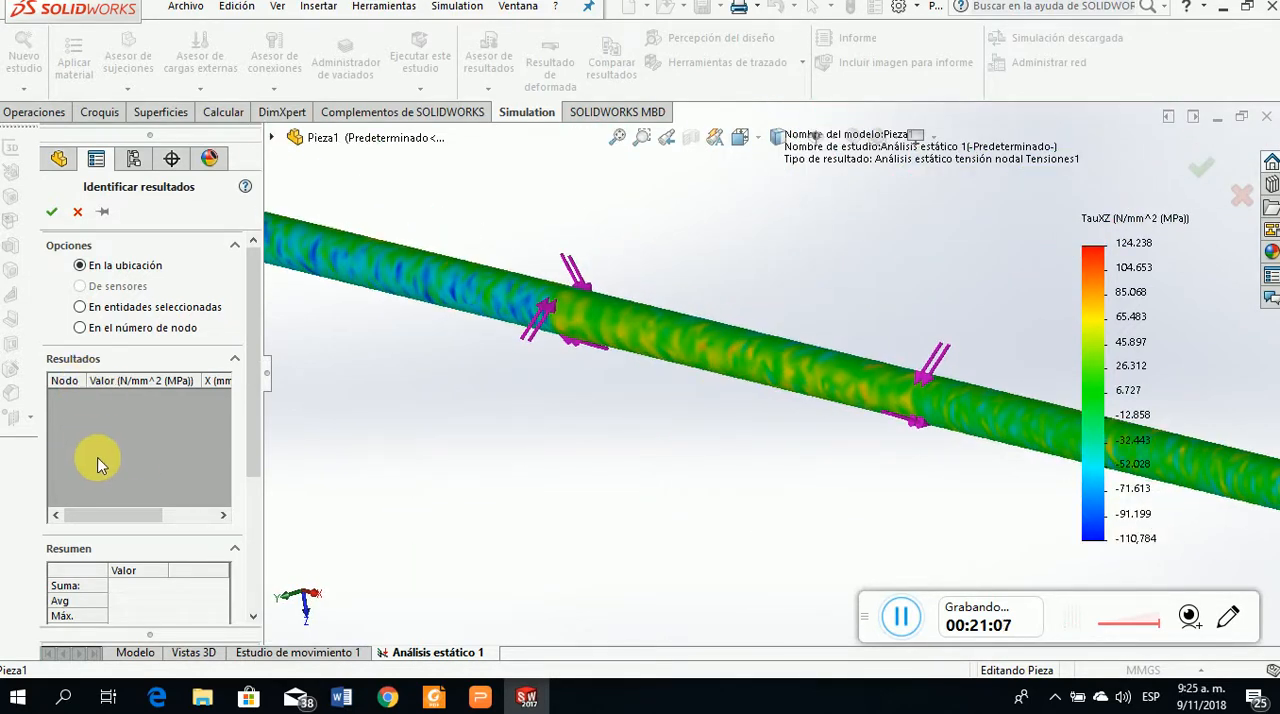
pyautogui.click(719, 355)
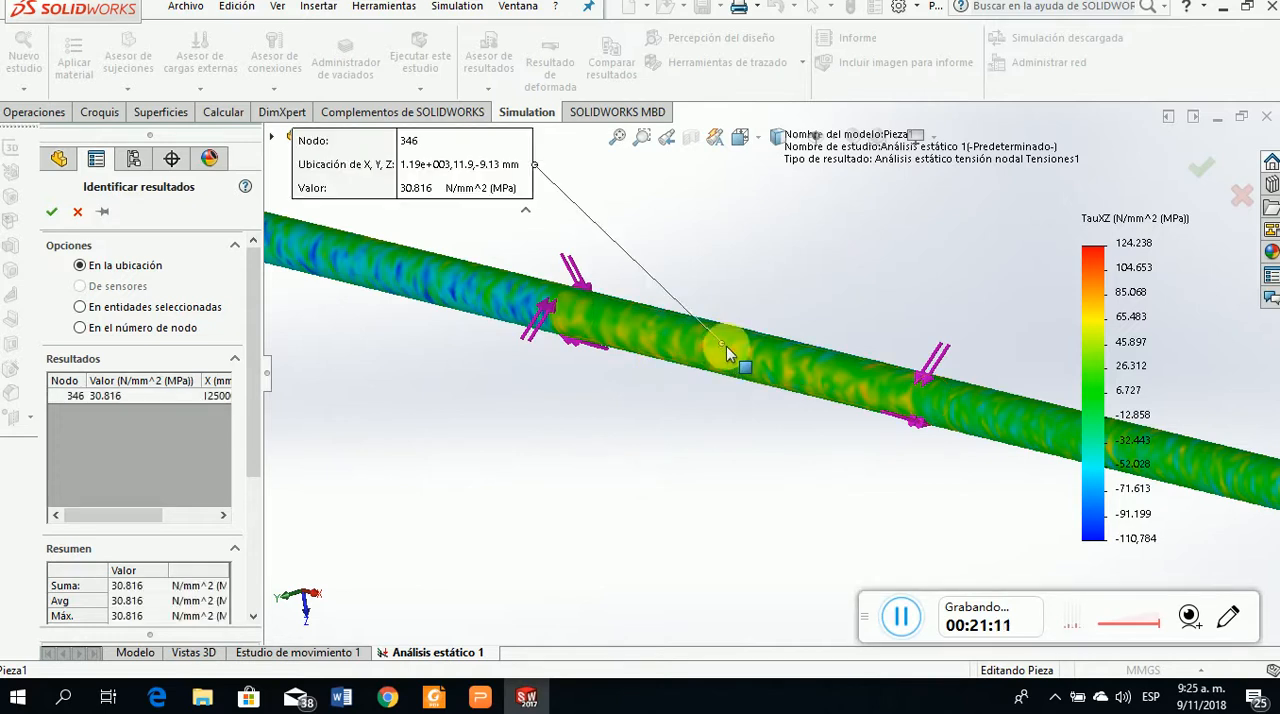
pyautogui.scroll(-5, 735, 352)
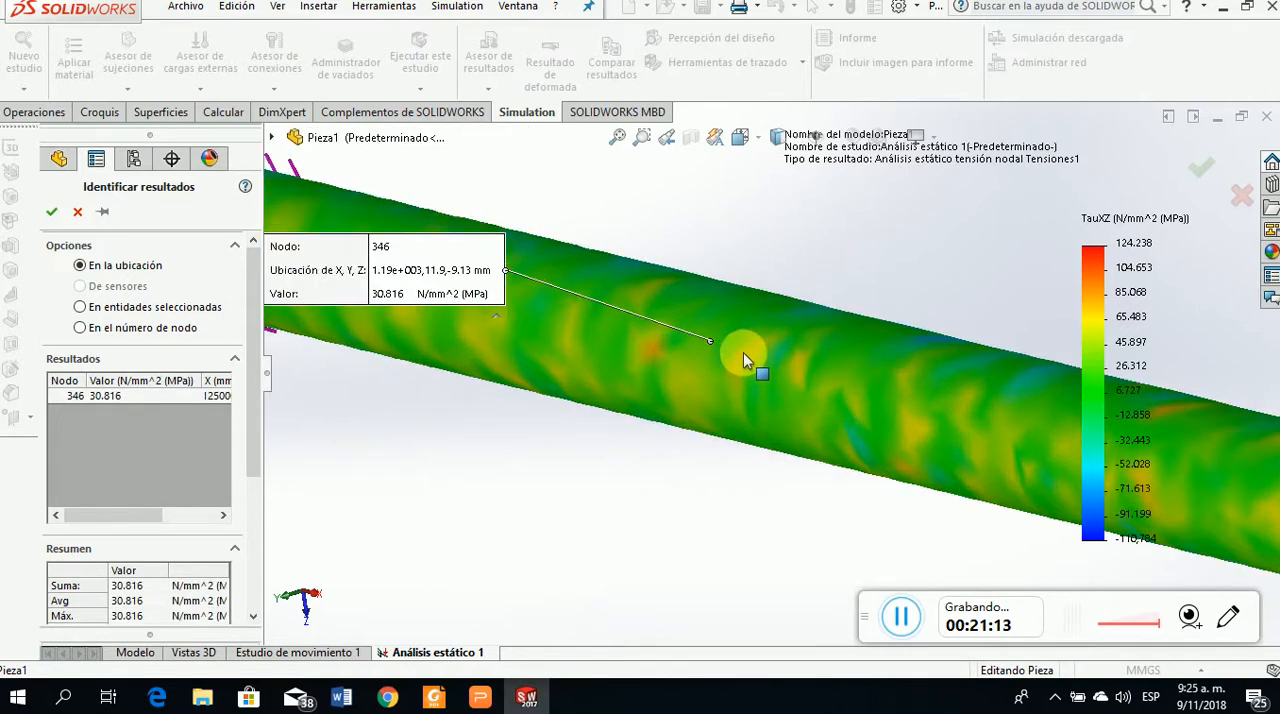
pyautogui.click(742, 358)
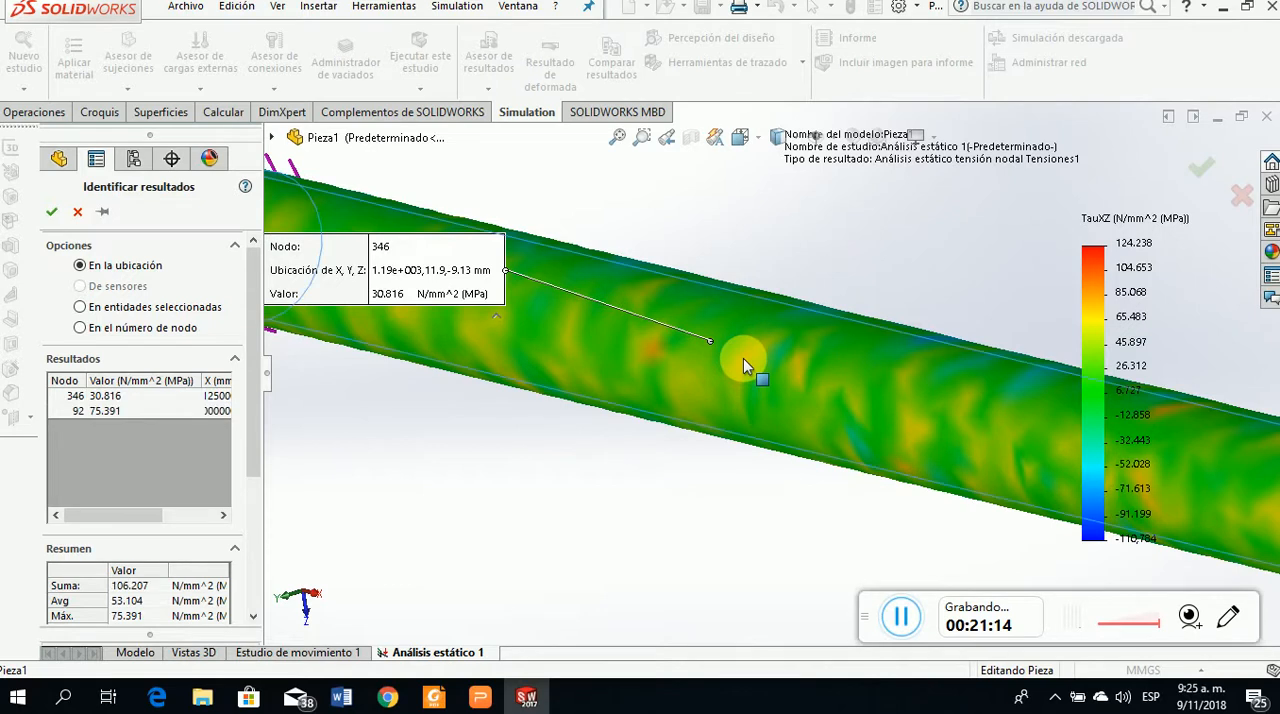
pyautogui.click(652, 349)
pyautogui.click(692, 404)
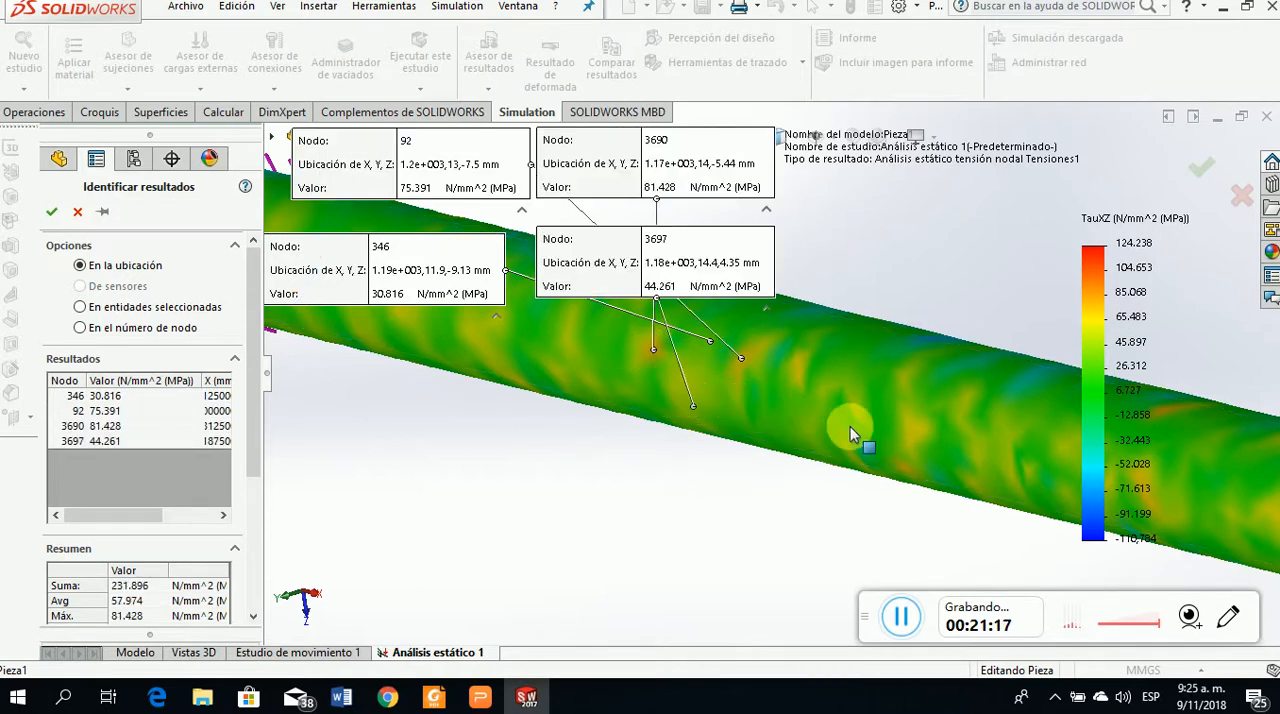
pyautogui.click(915, 427)
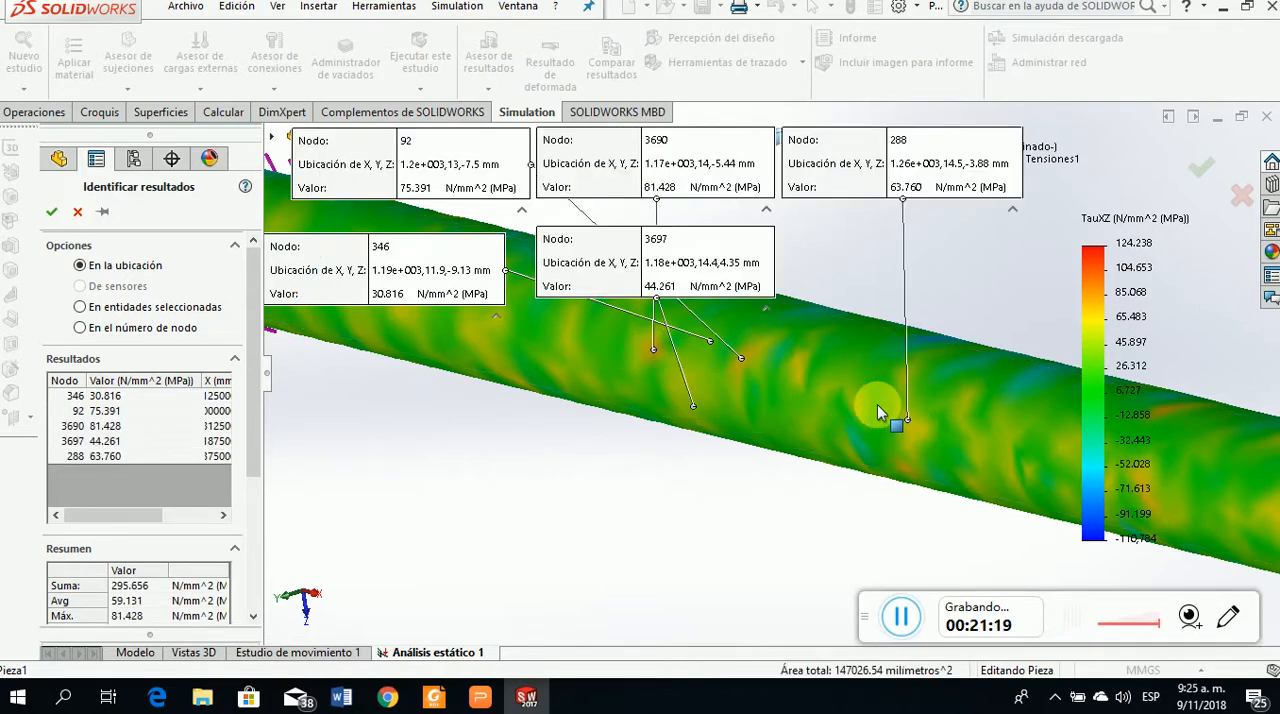
pyautogui.click(846, 416)
pyautogui.click(775, 403)
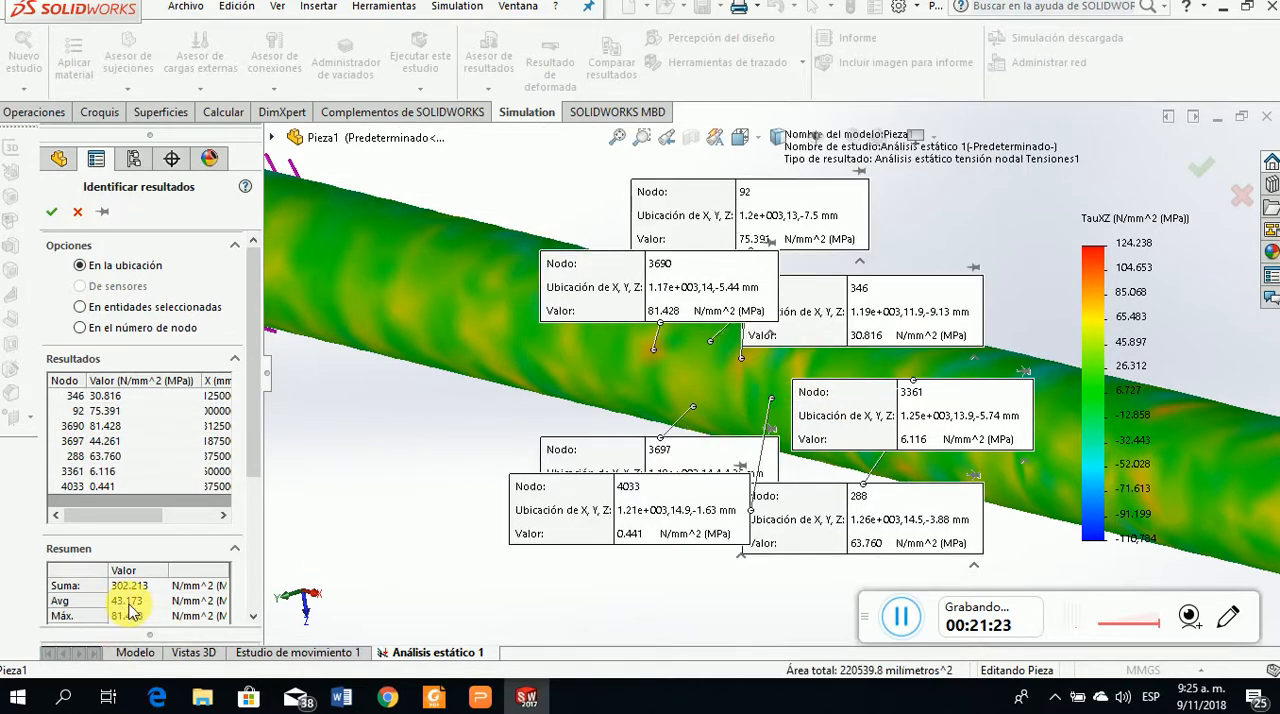
# Check the textbook's maximum shear stresses for segments BC and CD in Foxit Reader and return to the SOLIDWORKS probe results
pyautogui.scroll(3, 735, 353)
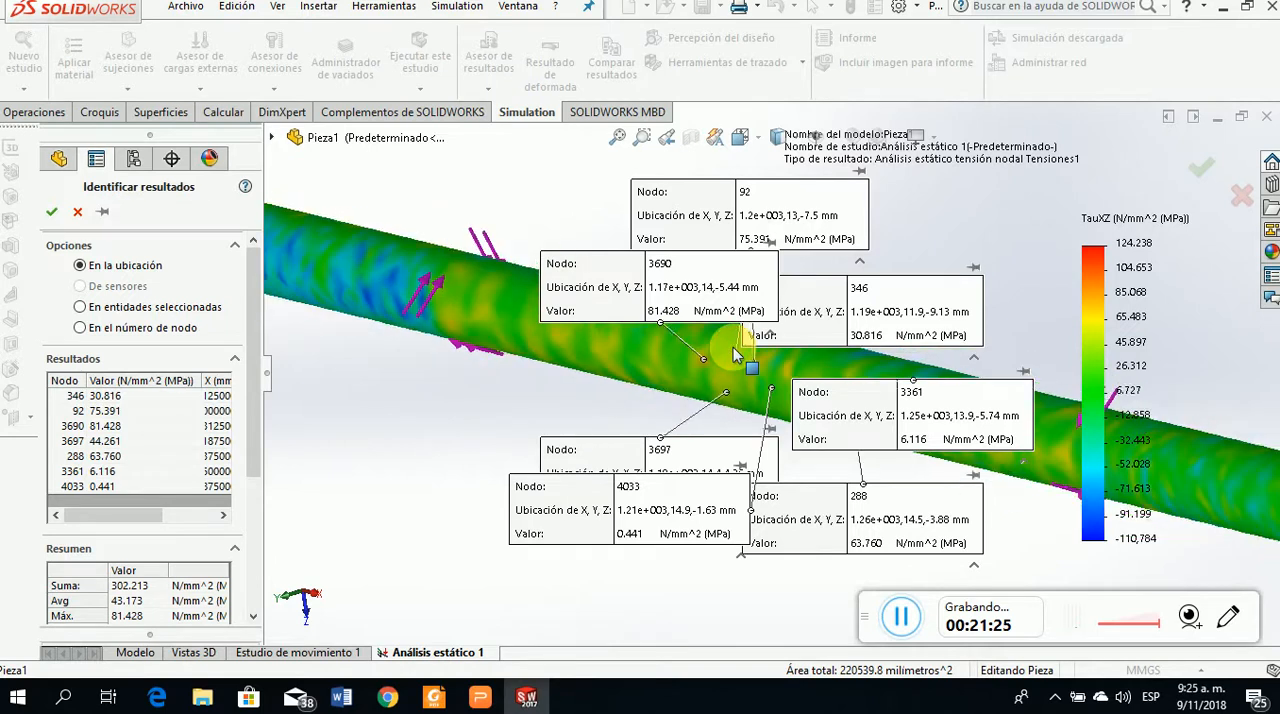
pyautogui.click(481, 697)
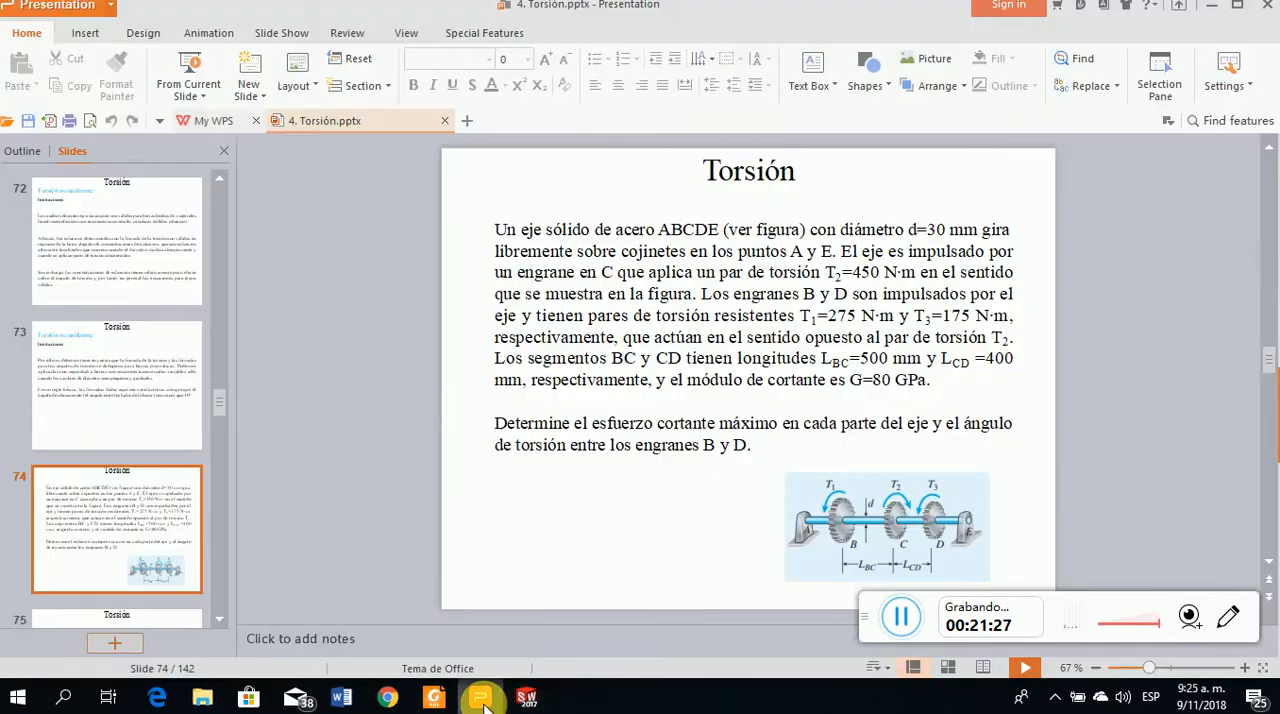
pyautogui.click(433, 697)
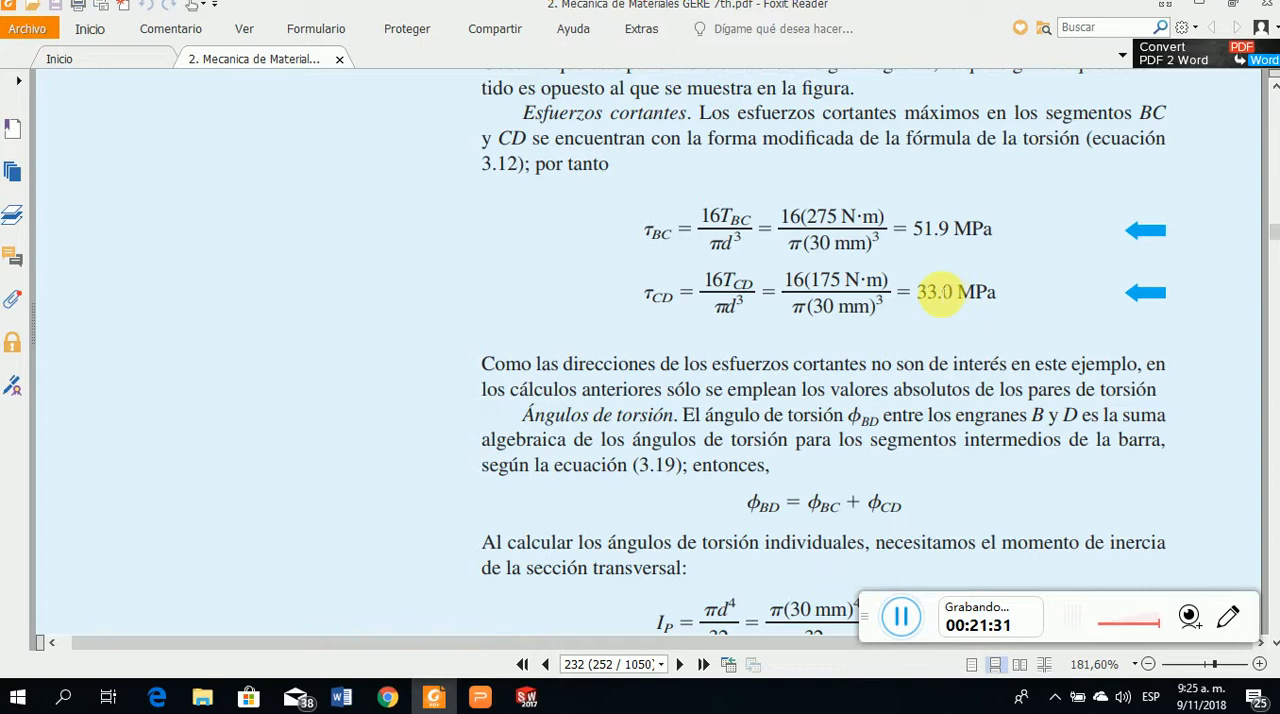
pyautogui.click(1207, 9)
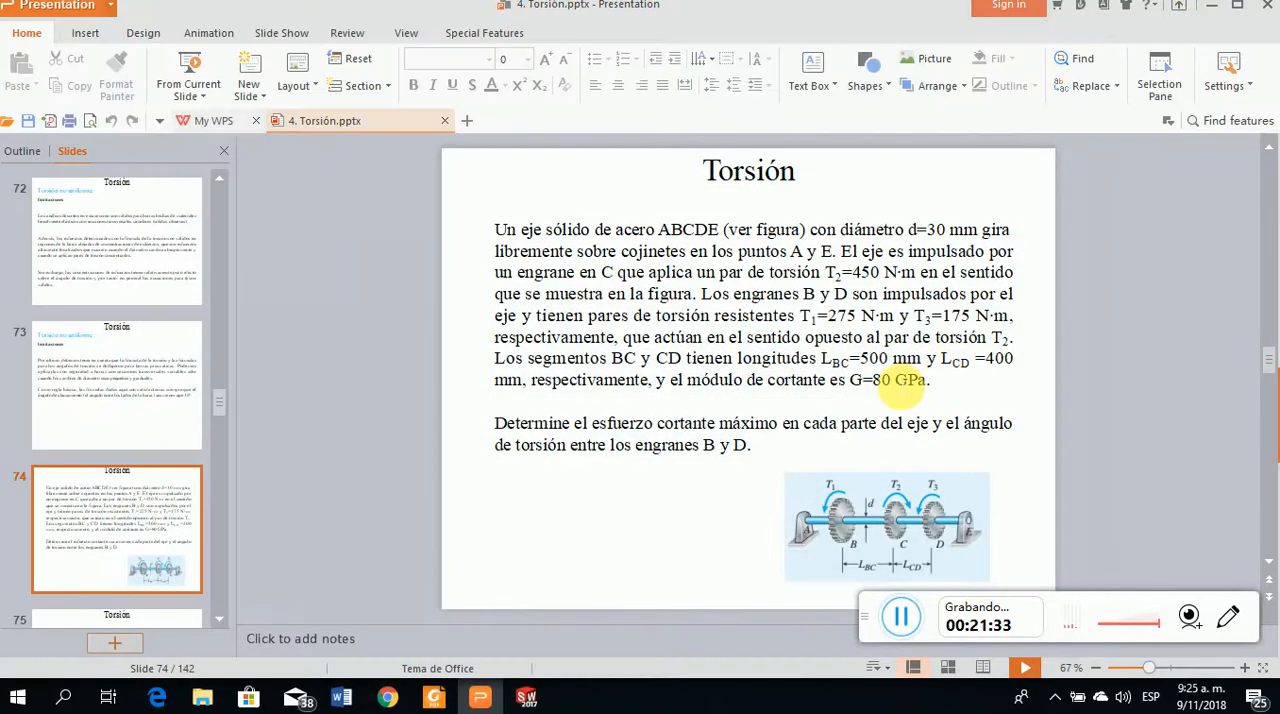
pyautogui.click(525, 697)
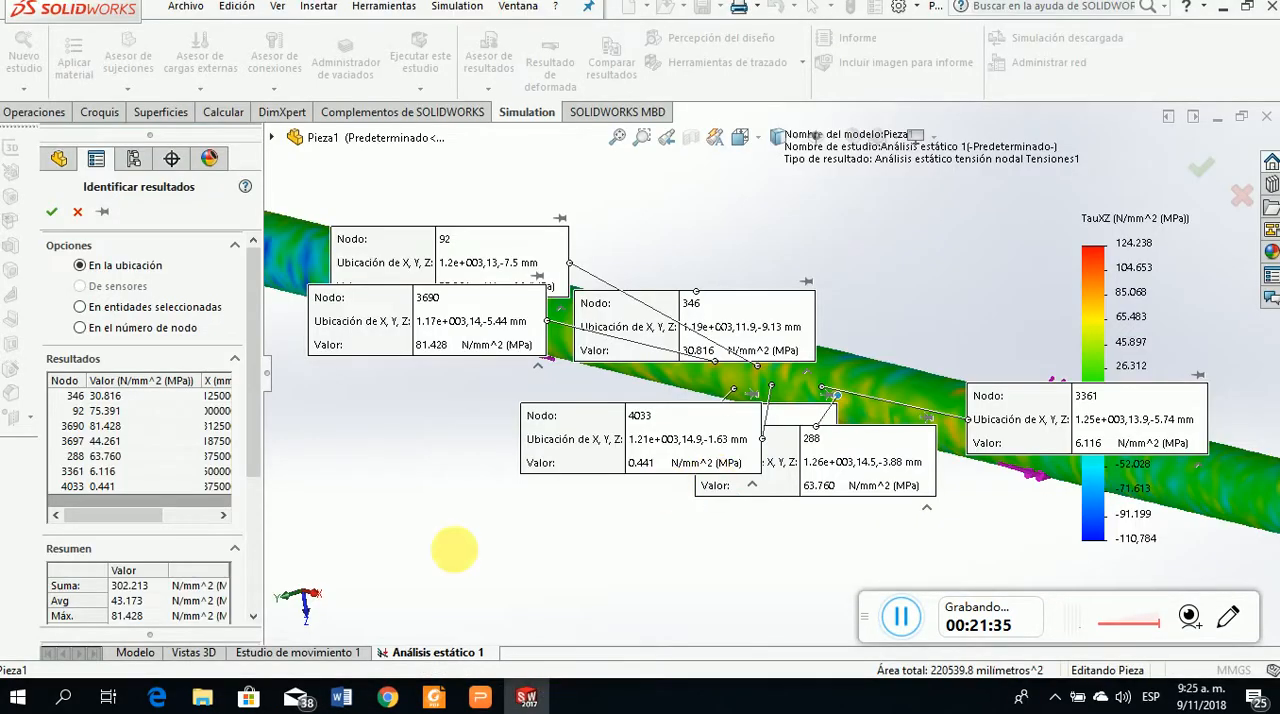
# Clear all seven probed nodes of the yellow-toned segment from the results list and close the probe
pyautogui.scroll(1, 672, 490)
pyautogui.click(116, 411)
pyautogui.rightClick(157, 418)
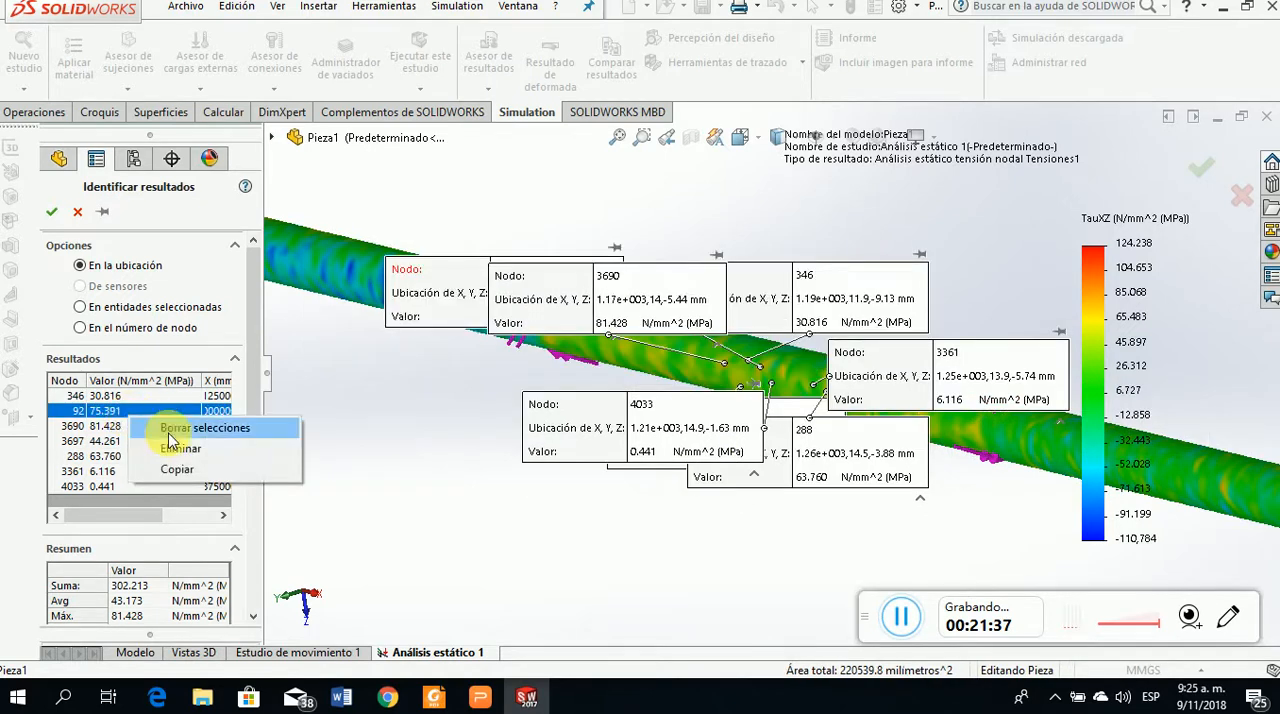
pyautogui.click(172, 430)
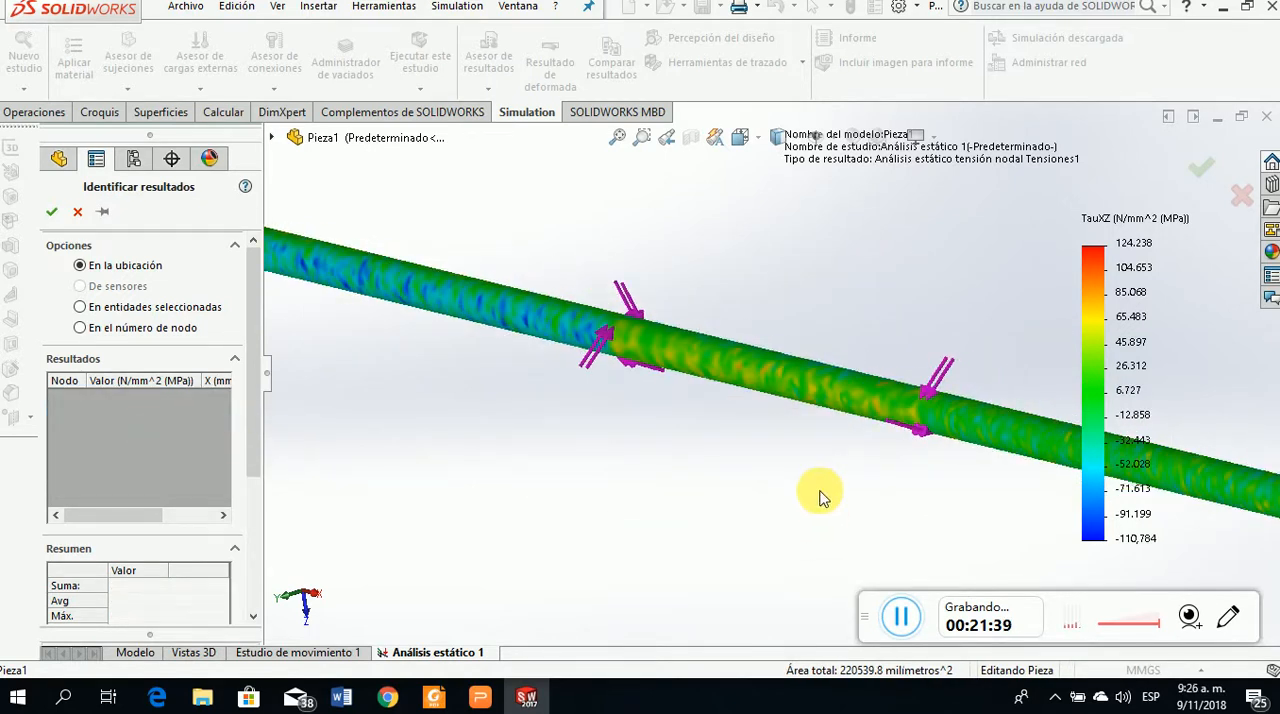
pyautogui.scroll(3, 714, 420)
pyautogui.scroll(2, 718, 420)
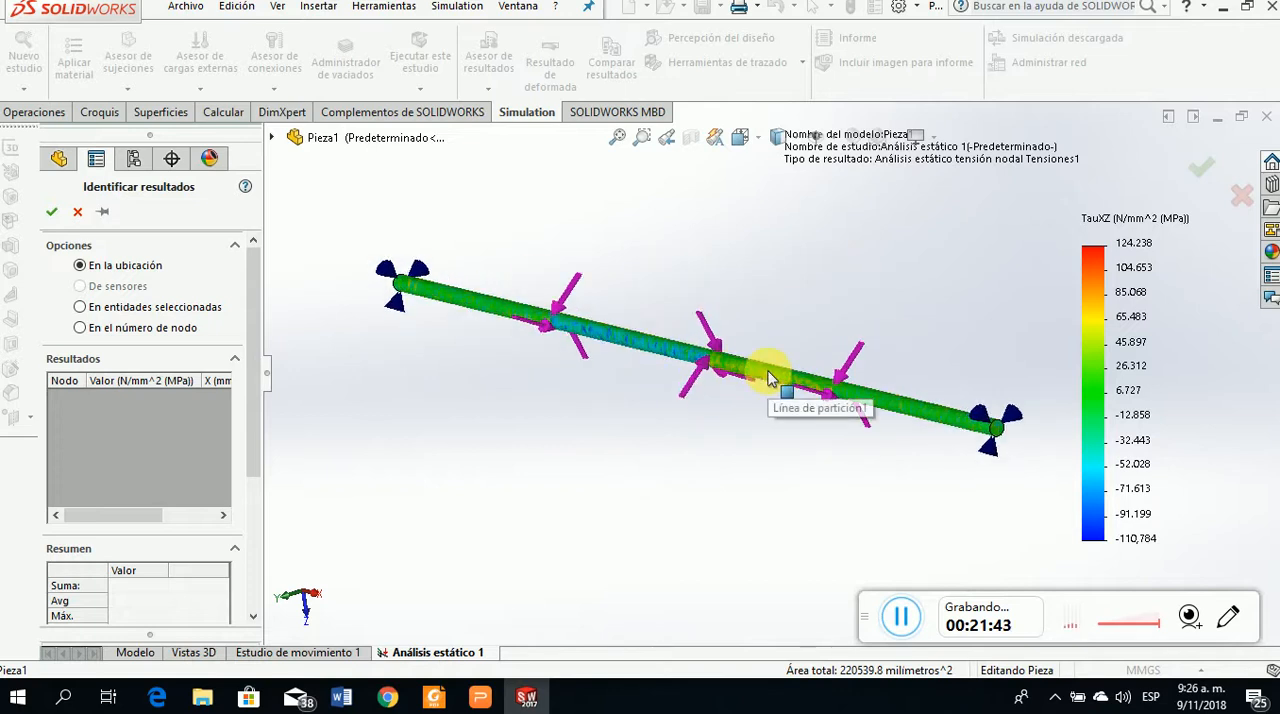
pyautogui.scroll(-2, 770, 375)
pyautogui.scroll(1, 855, 492)
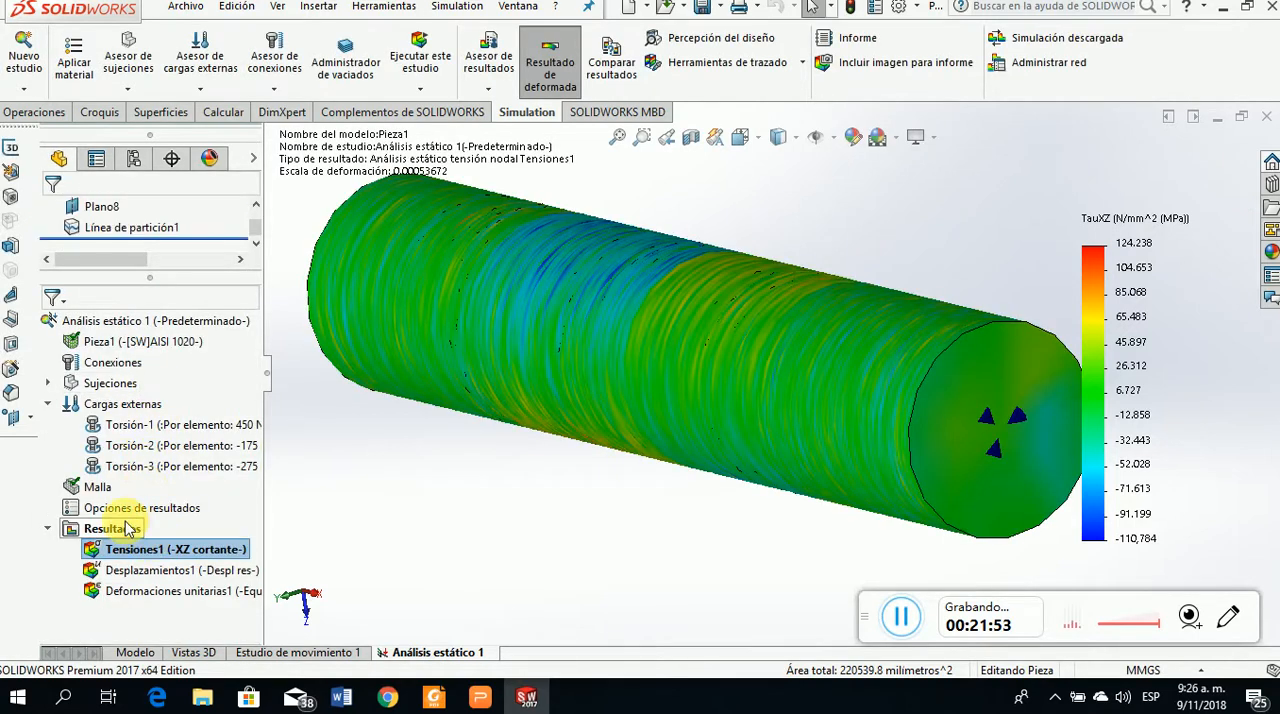
# Remesh the shaft with a curvature-based mesh at the finest density, using a 5.51773788 mm element size
pyautogui.rightClick(113, 490)
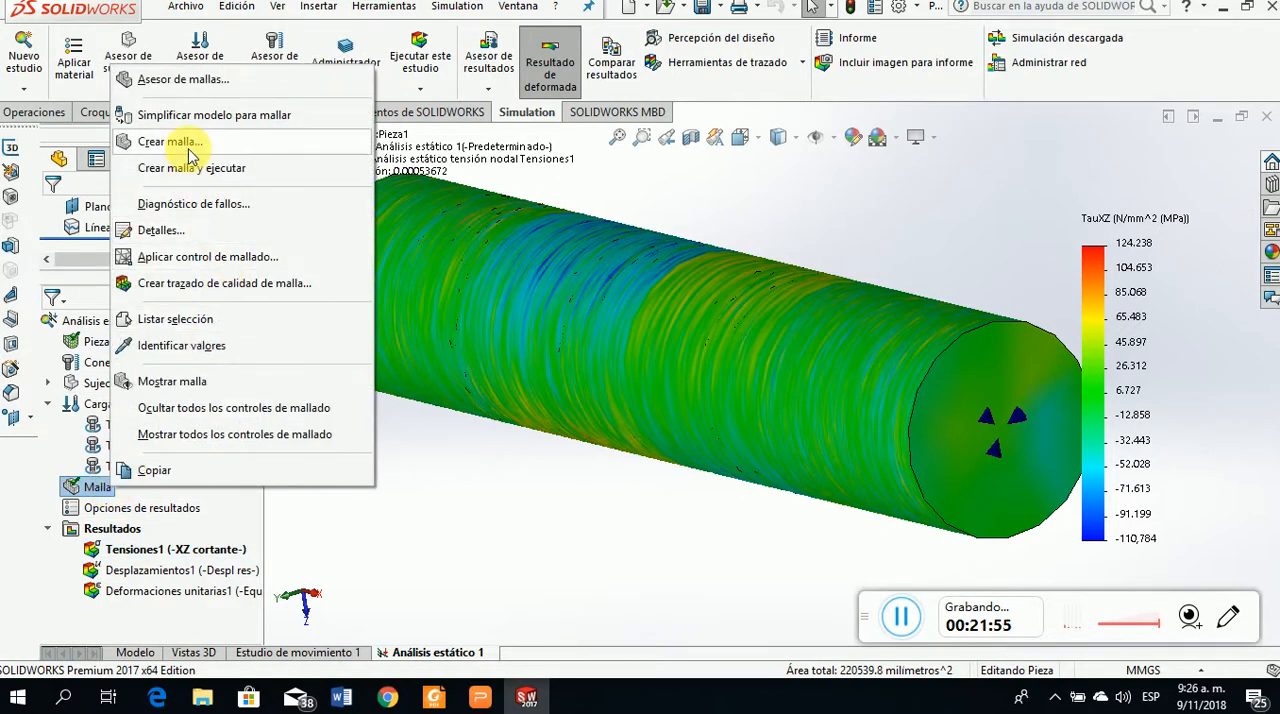
pyautogui.click(180, 141)
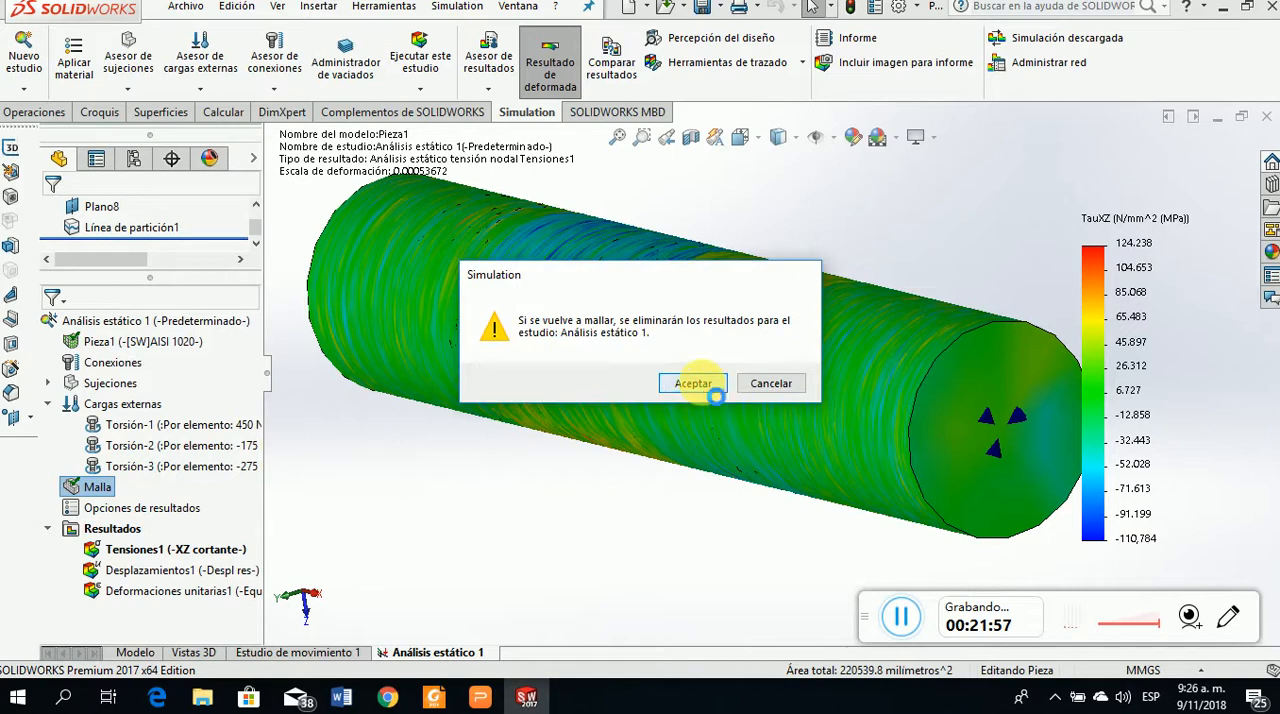
pyautogui.click(683, 382)
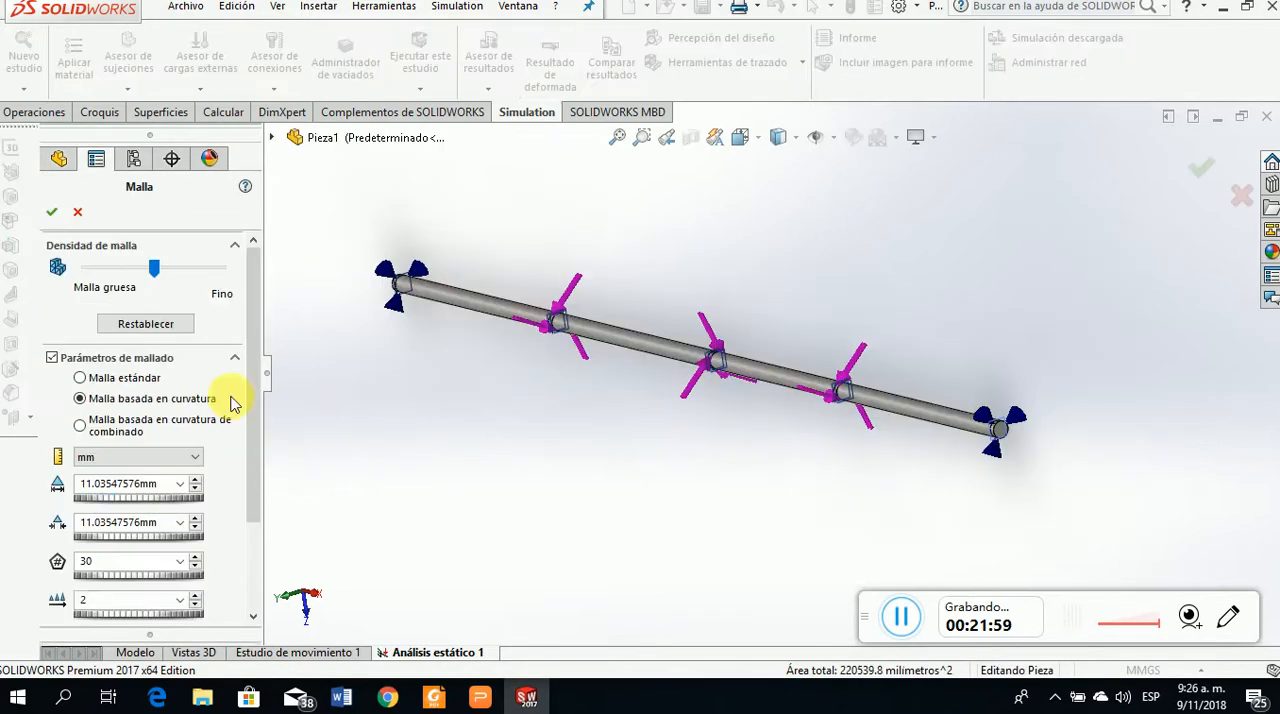
pyautogui.moveTo(145, 267); pyautogui.dragTo(240, 266)
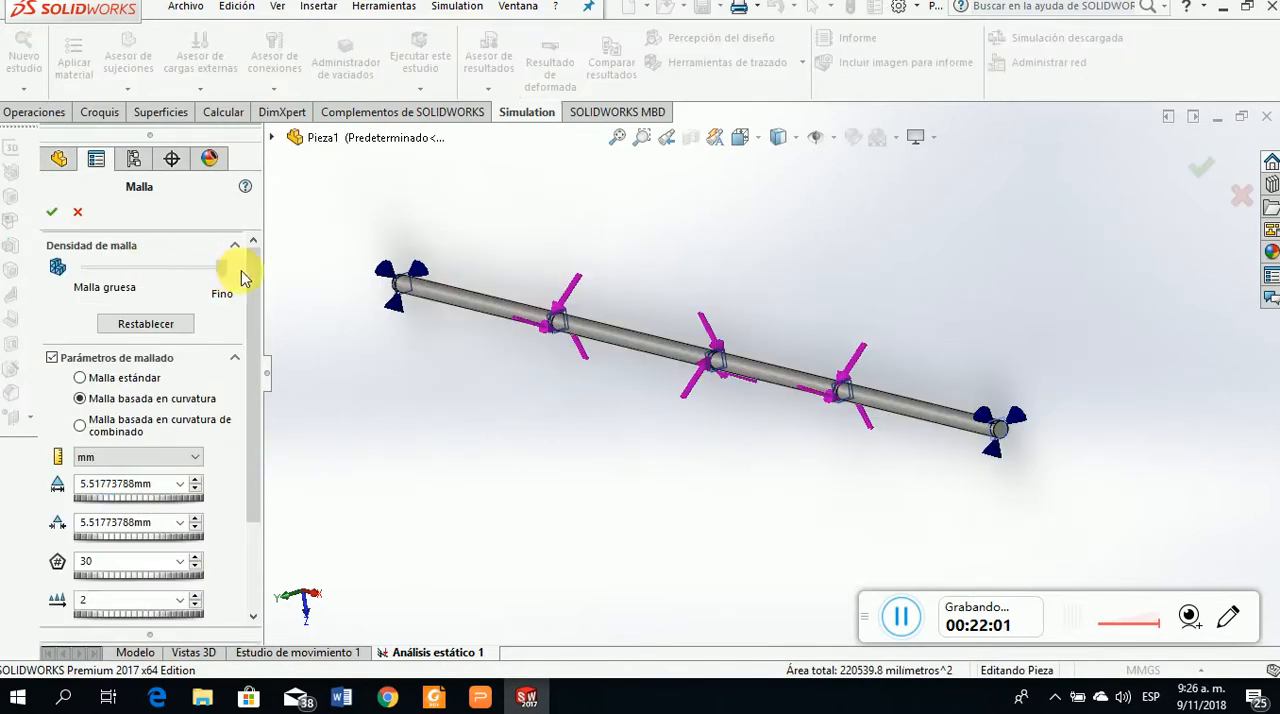
pyautogui.click(53, 216)
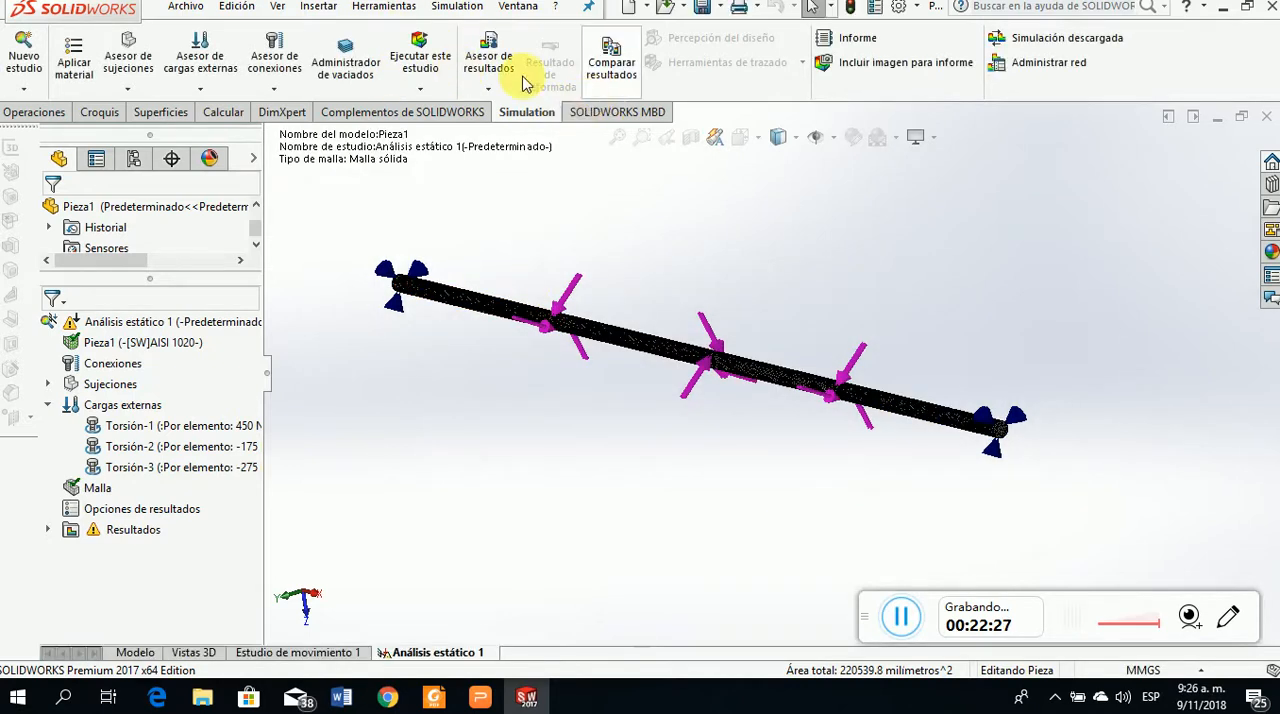
# Run the static study on the refined mesh, expand the solver details and move the progress window off the shaft
pyautogui.click(413, 57)
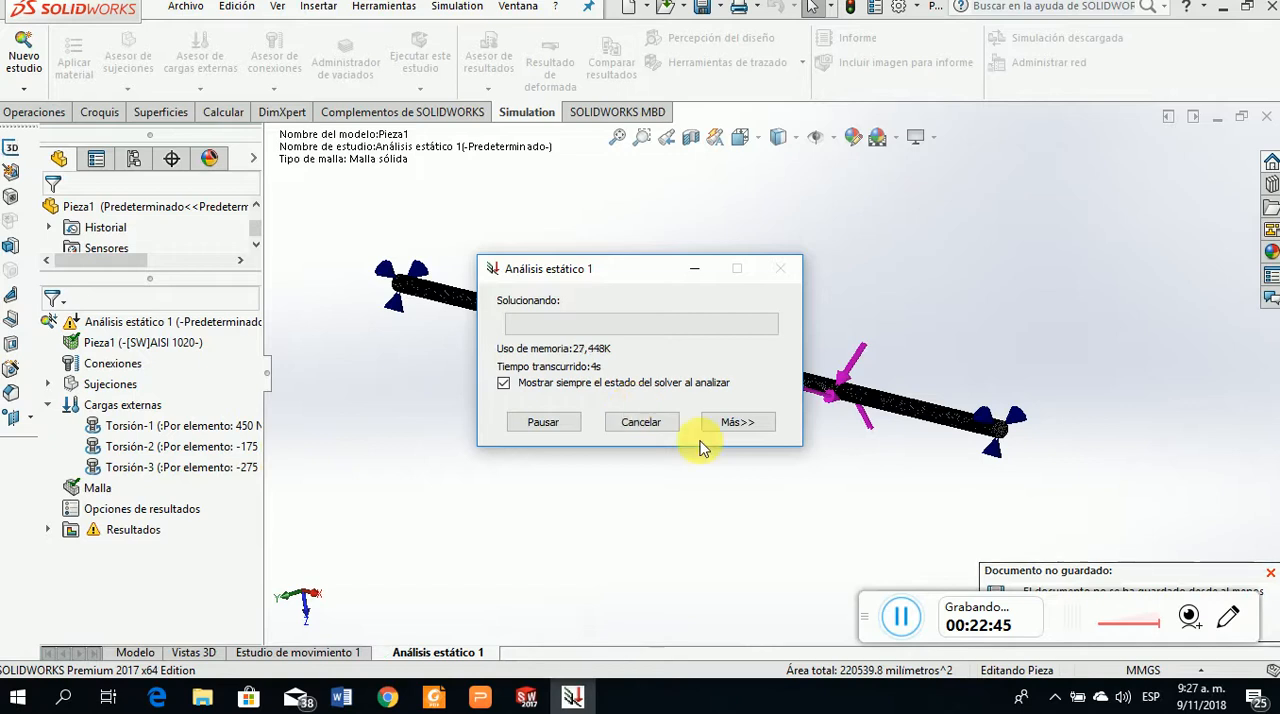
pyautogui.click(748, 424)
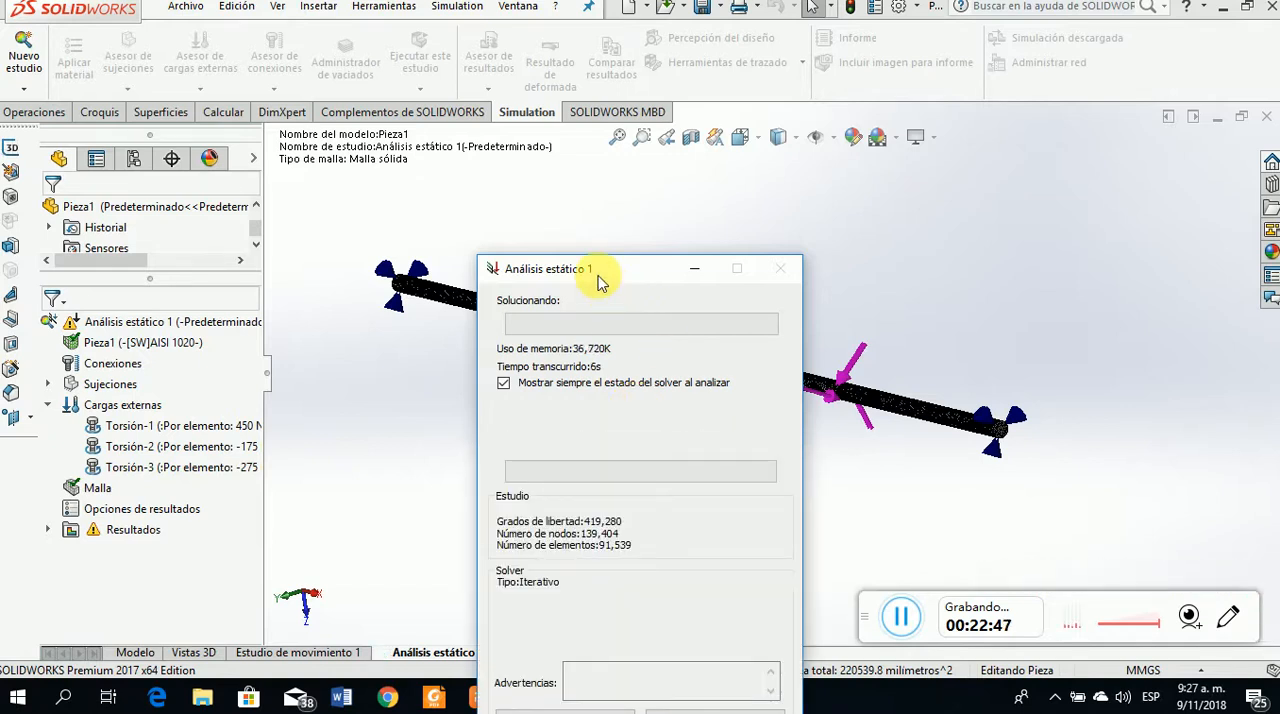
pyautogui.moveTo(591, 268); pyautogui.dragTo(277, 40)
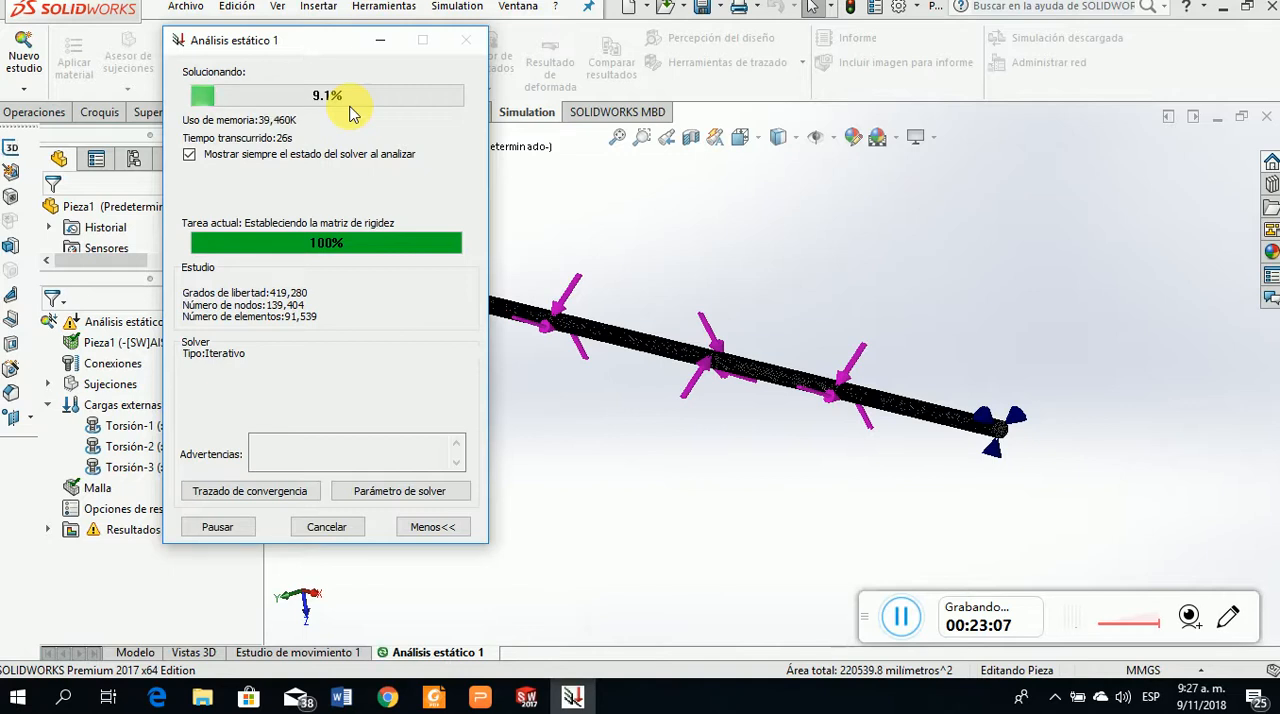
pyautogui.moveTo(595, 701)
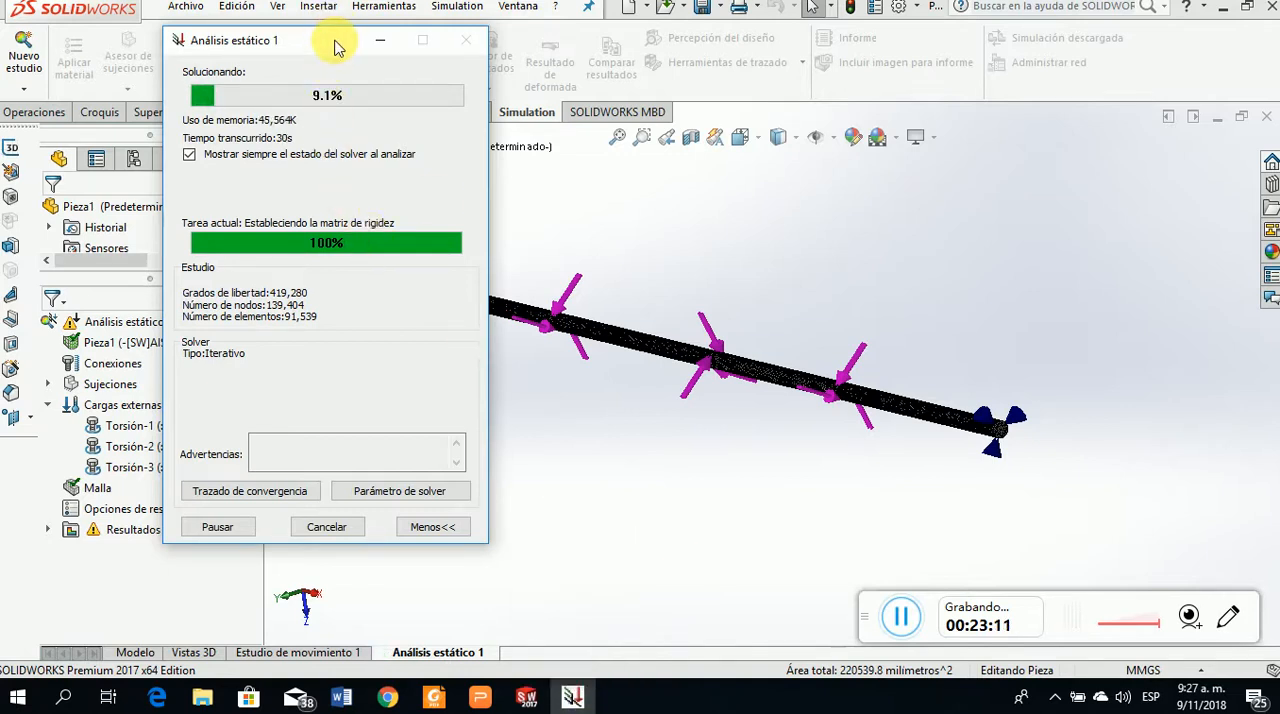
pyautogui.moveTo(527, 701)
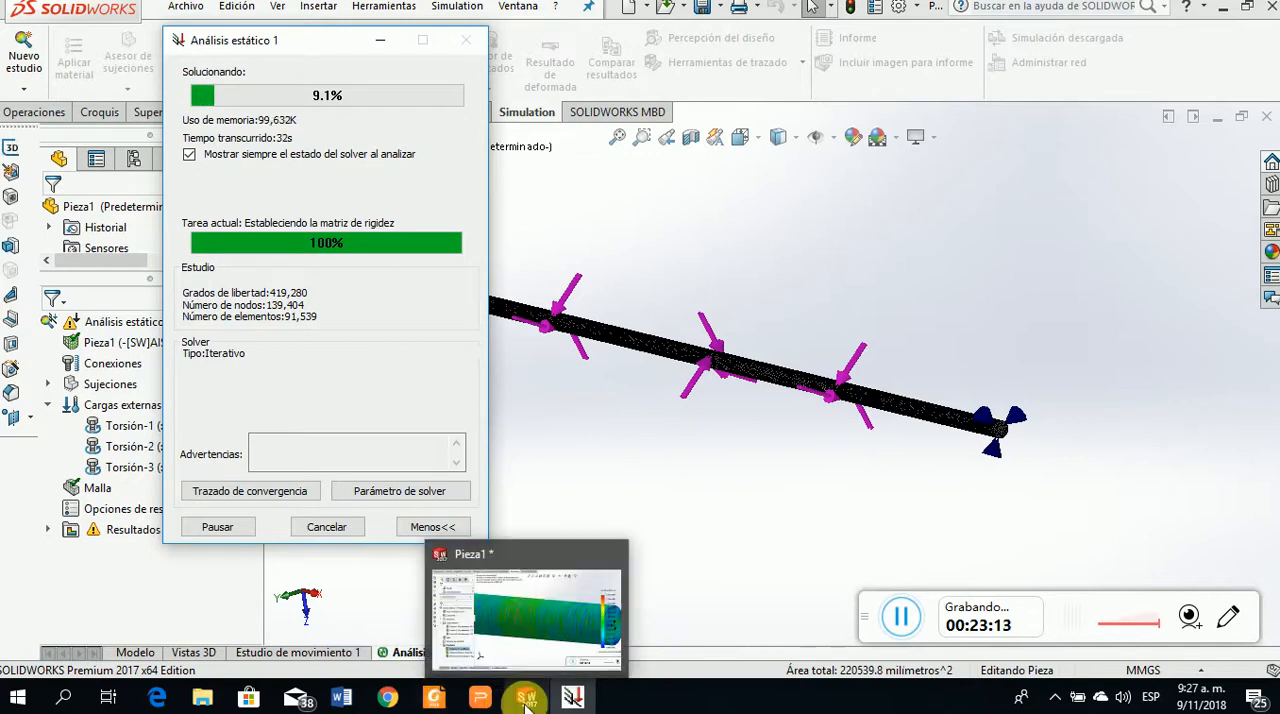
pyautogui.click(578, 703)
pyautogui.click(578, 703)
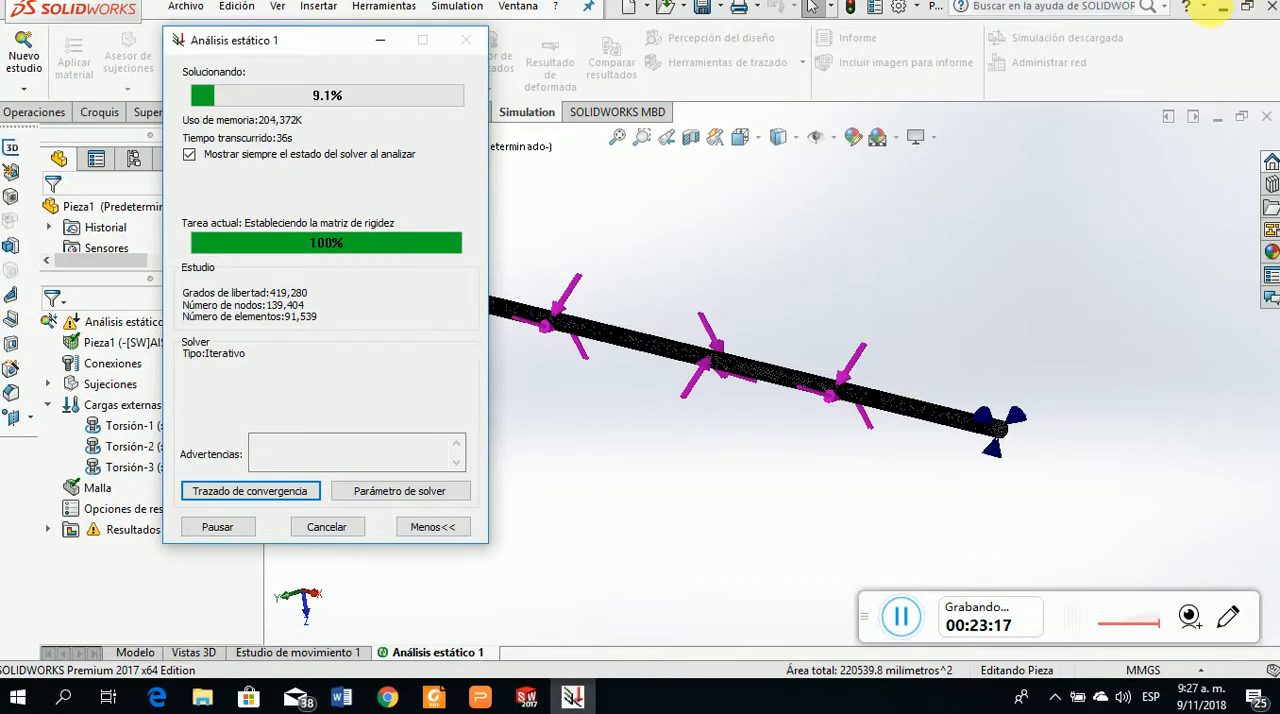
pyautogui.click(1222, 7)
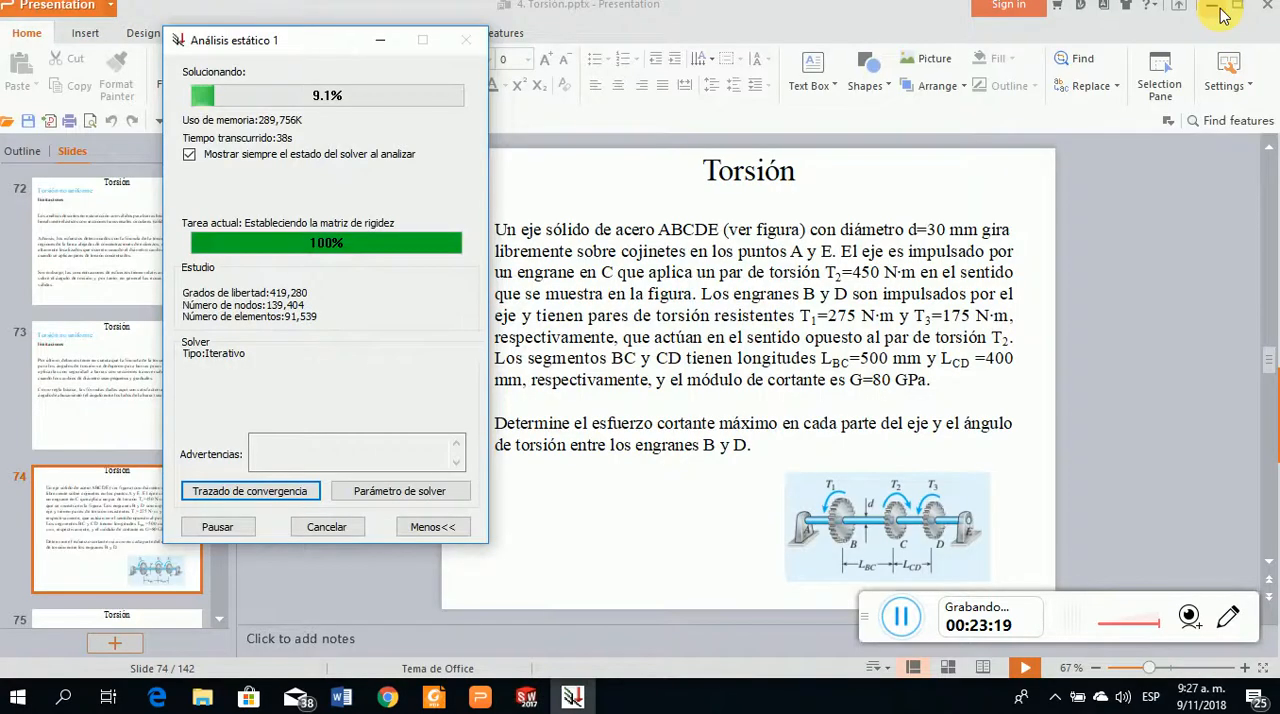
pyautogui.click(1222, 8)
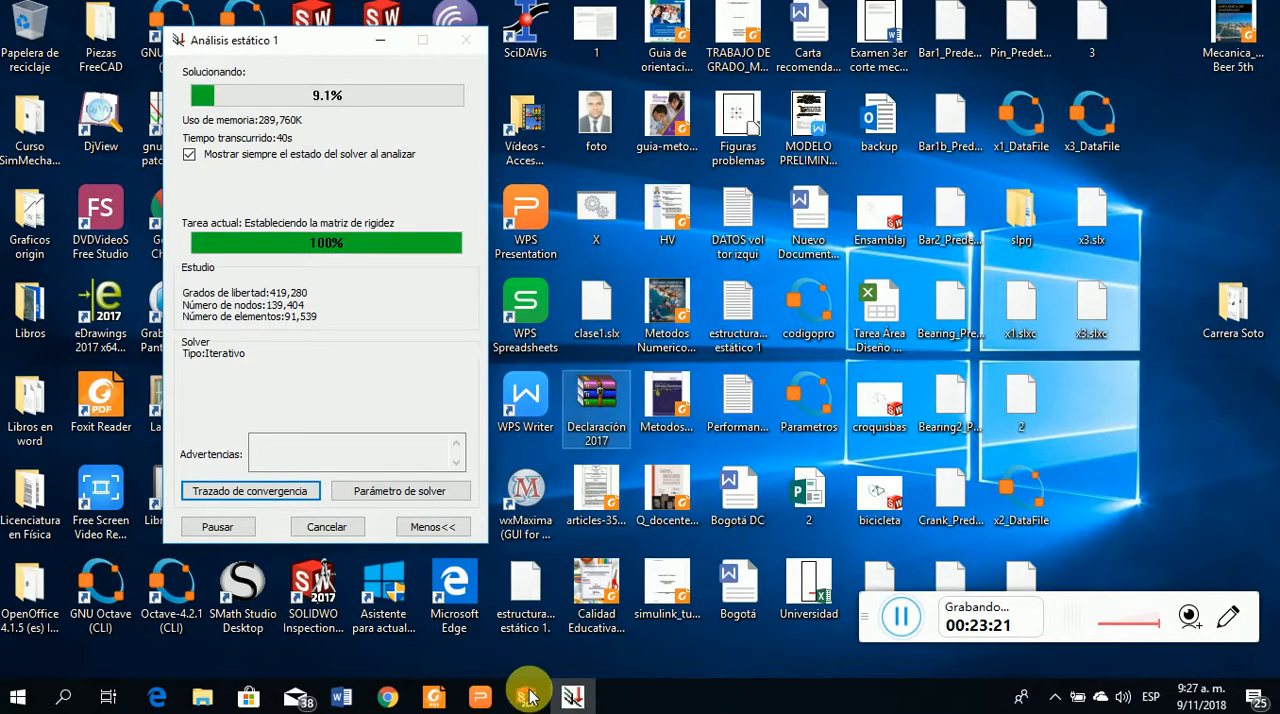
pyautogui.click(530, 697)
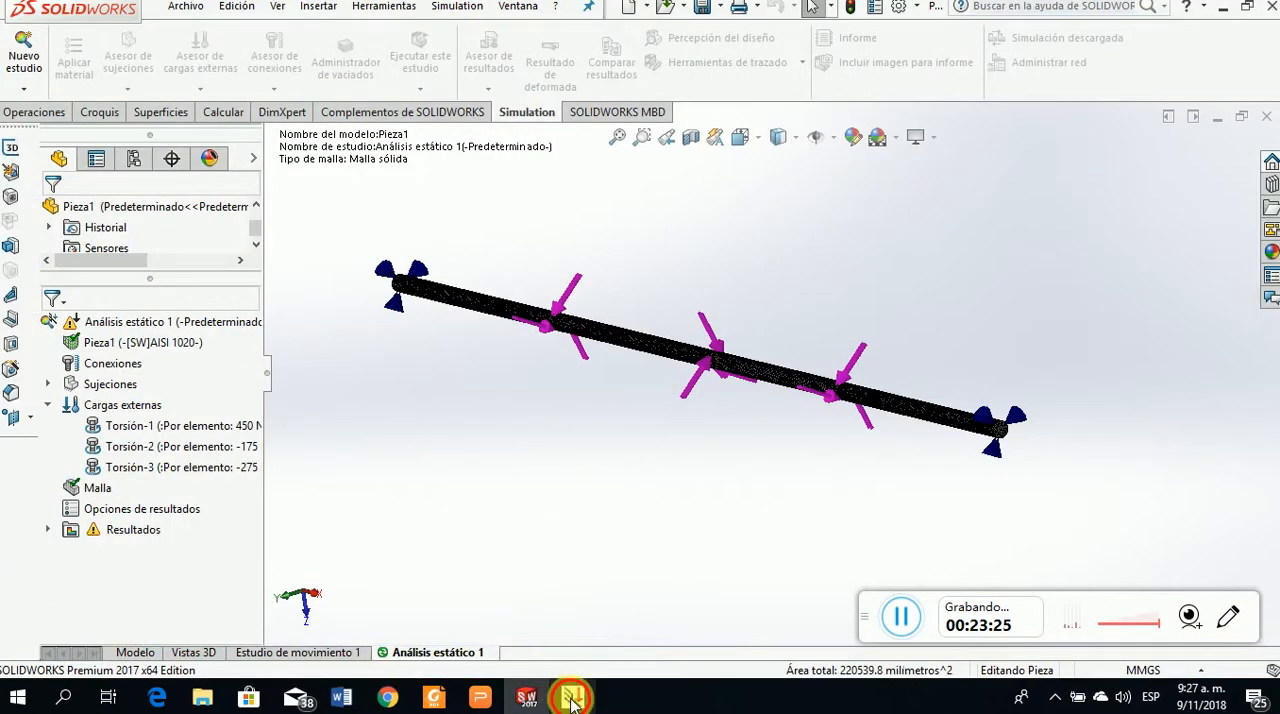
# Bring the solver progress window back to the front and dismiss the messages that end the static study run
pyautogui.click(572, 697)
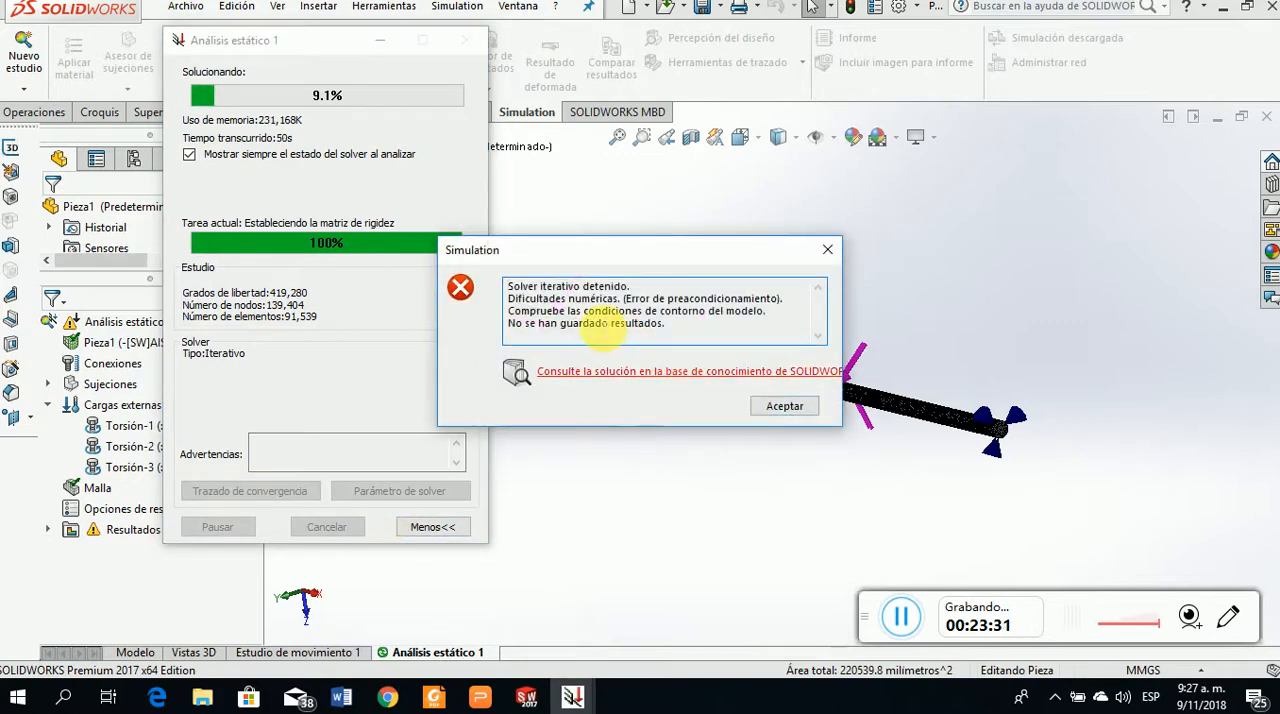
pyautogui.click(785, 407)
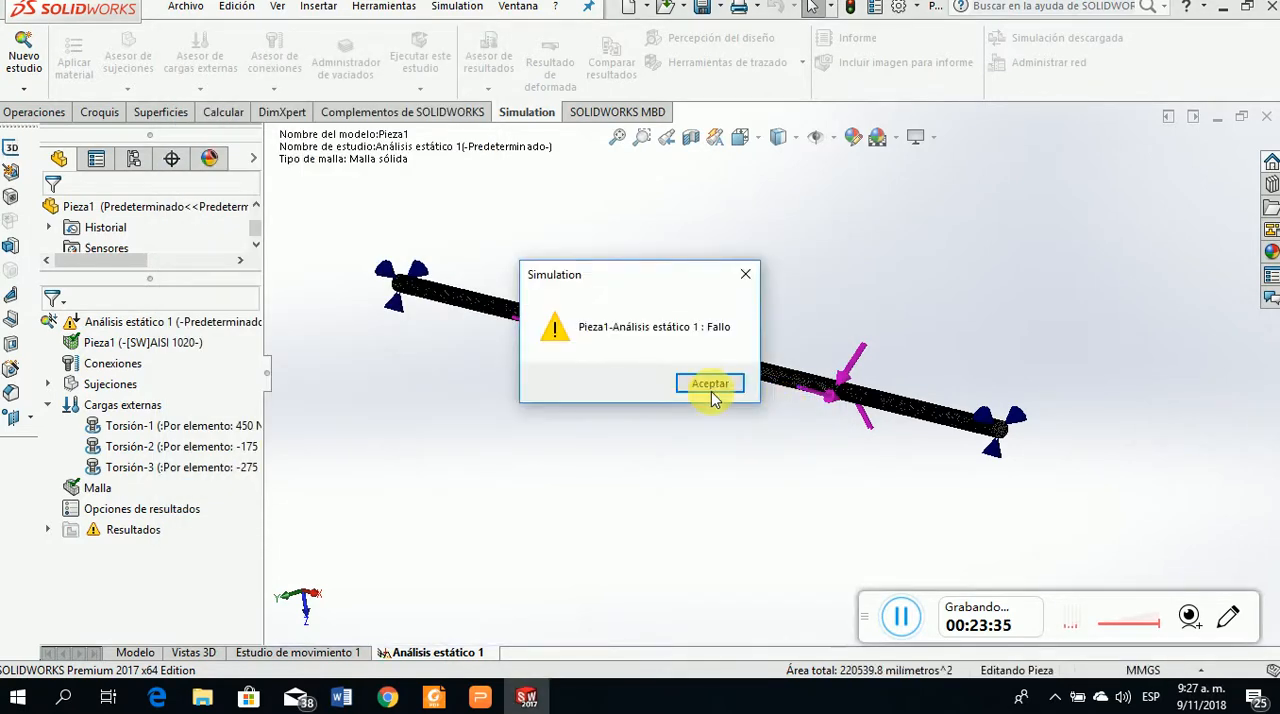
pyautogui.click(715, 391)
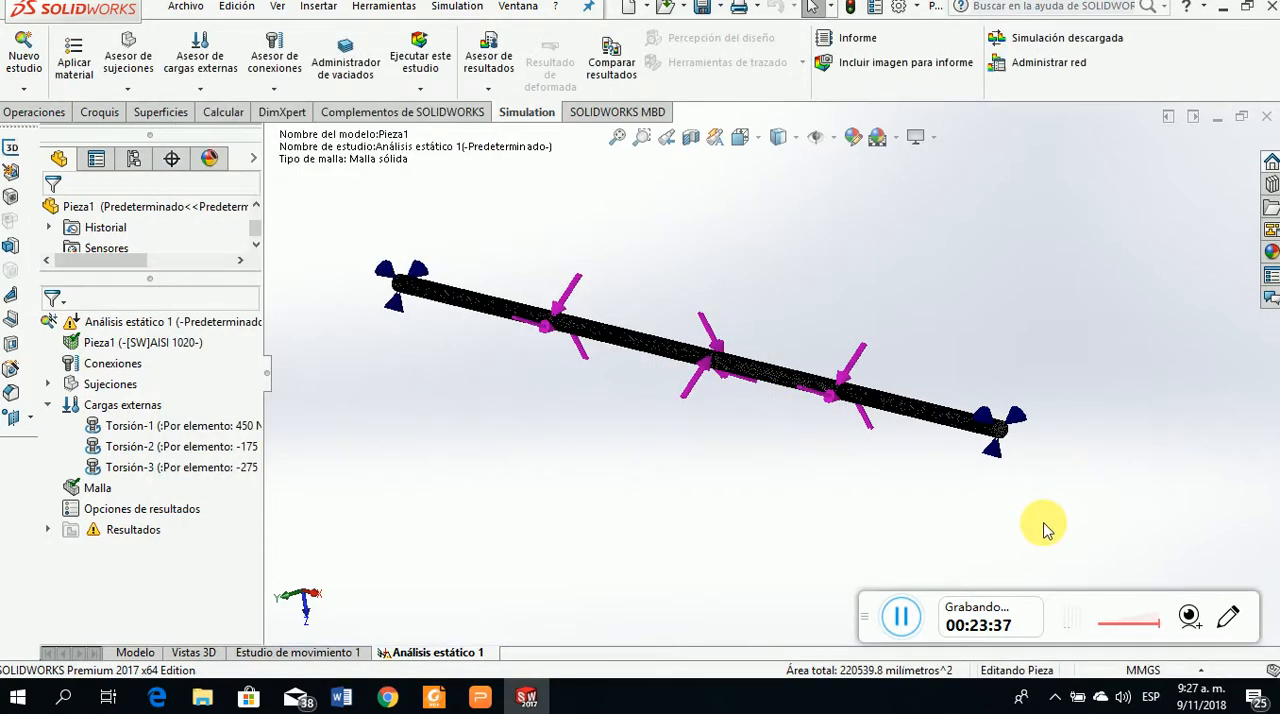